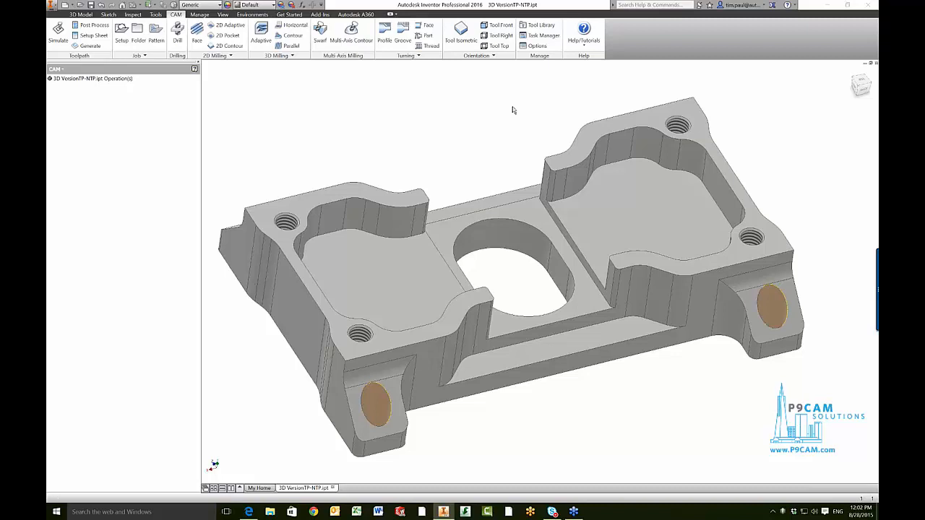
Examine the part's feature list in the model browser, and return to the CAM operations browser.
click(57, 69)
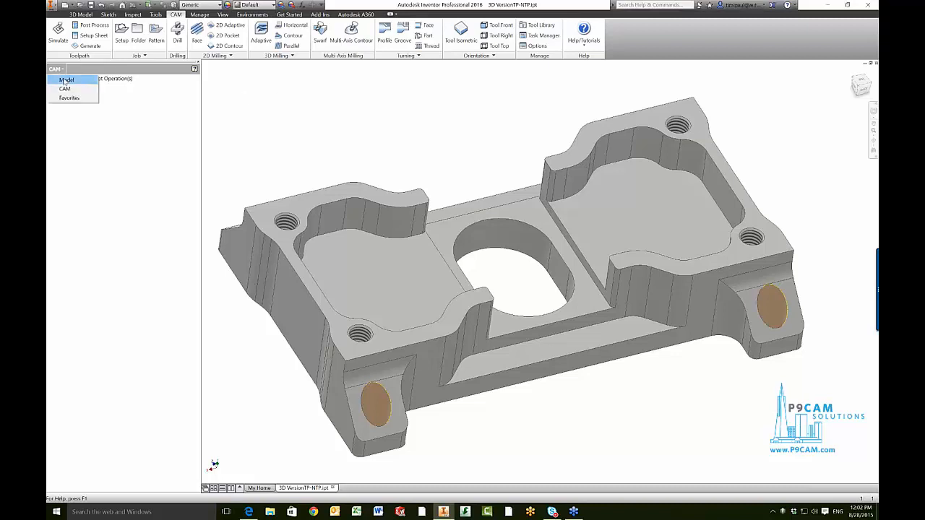
click(55, 87)
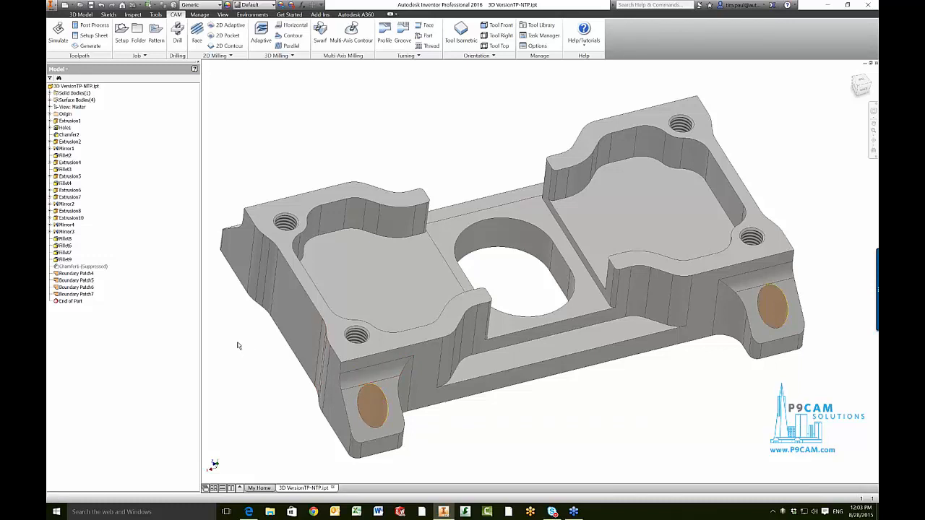
click(64, 69)
click(65, 89)
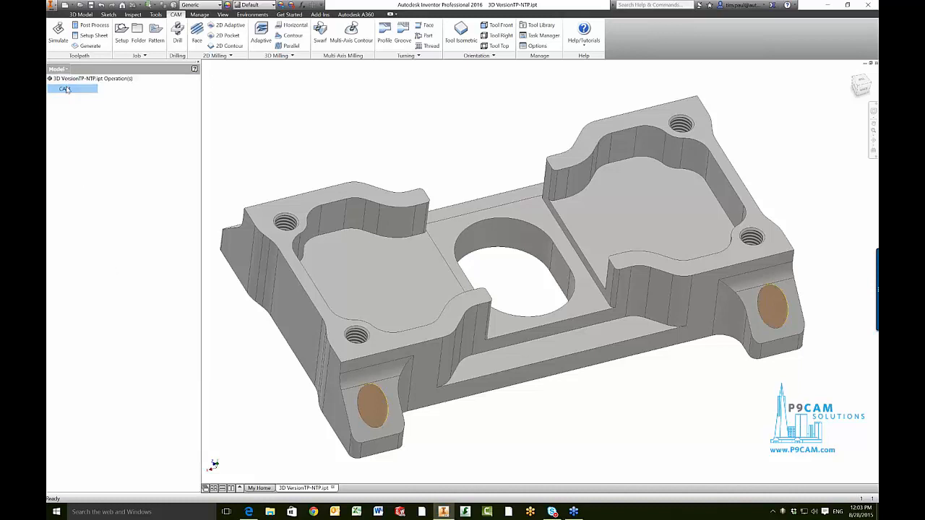
click(65, 89)
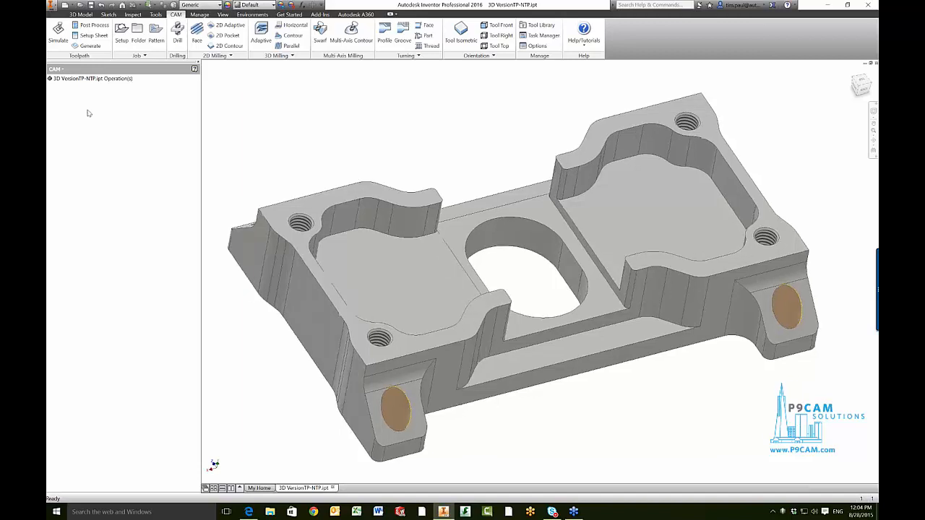
Create a milling setup for the part body, with the orientation defined by Z axis/plane & X axis and the pocket floor as Z.
click(121, 42)
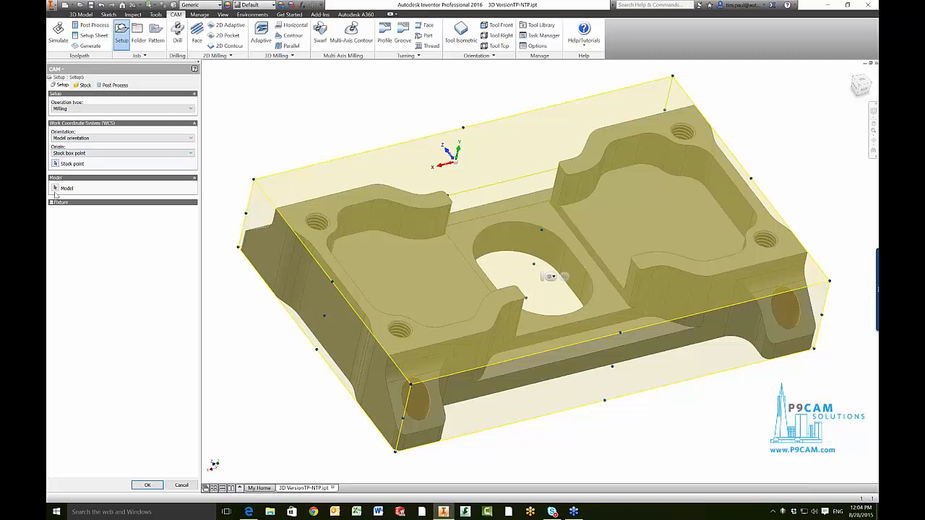
click(236, 307)
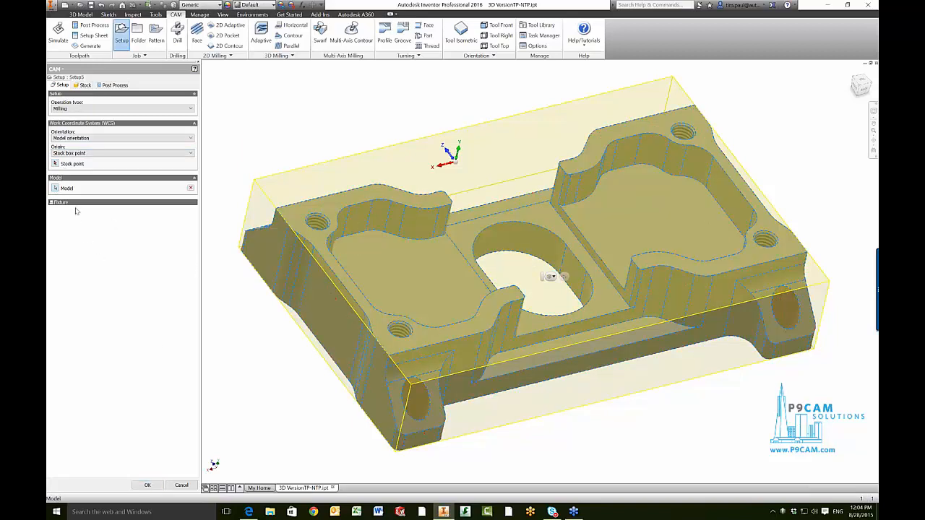
click(76, 139)
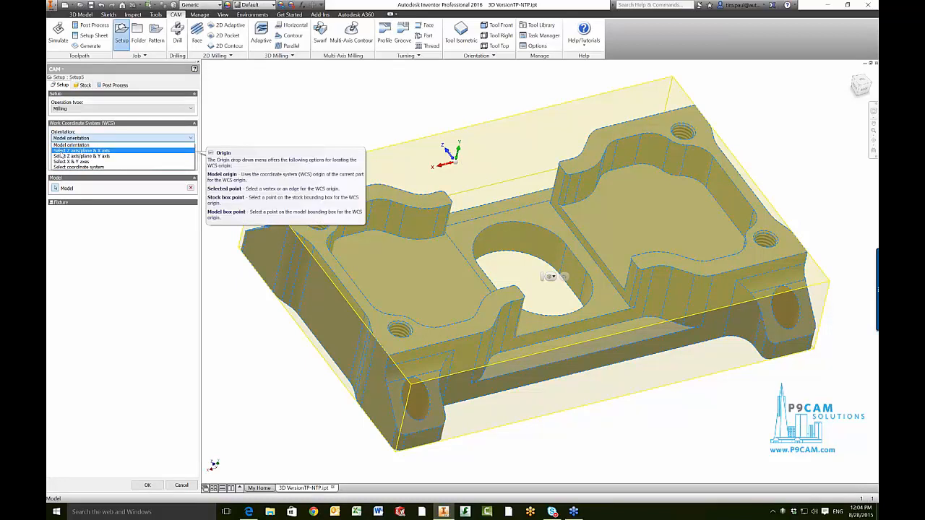
click(63, 151)
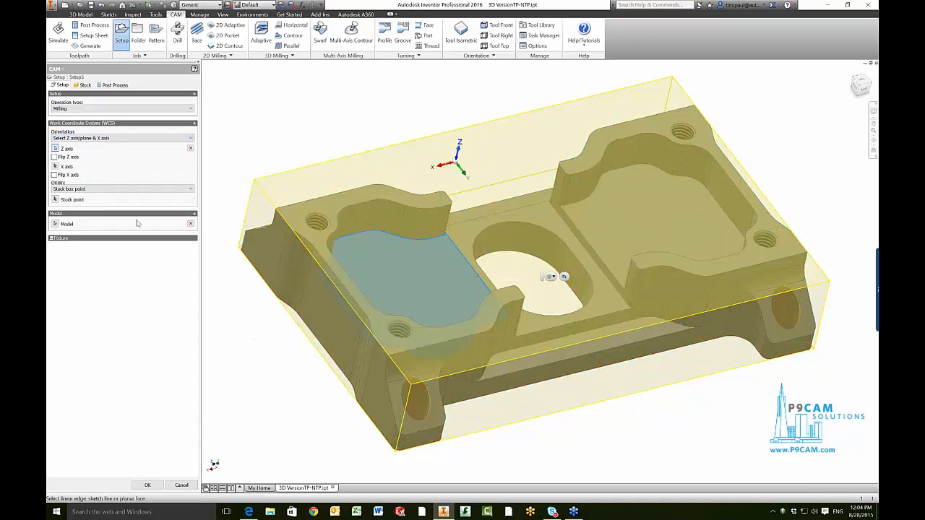
Place the setup's origin on the lower stock box corner beside the part's back end and flip the X axis.
click(55, 200)
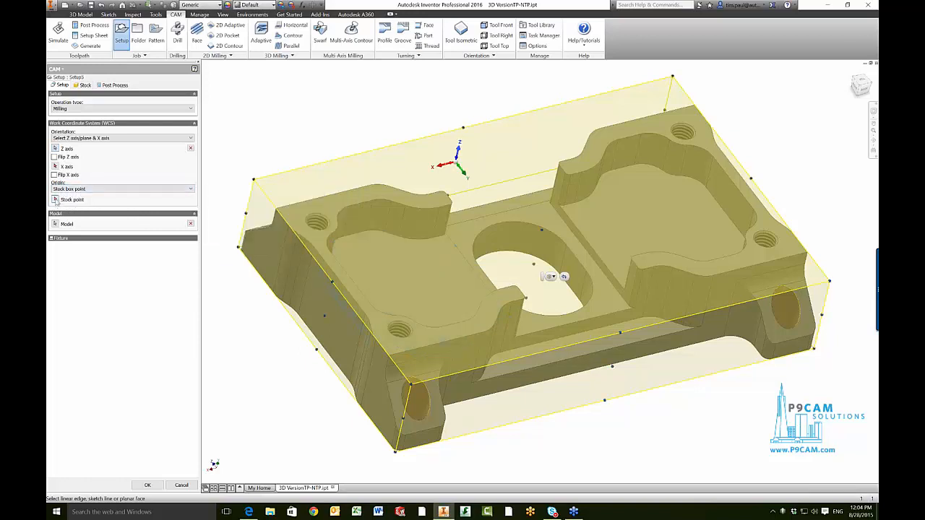
click(238, 248)
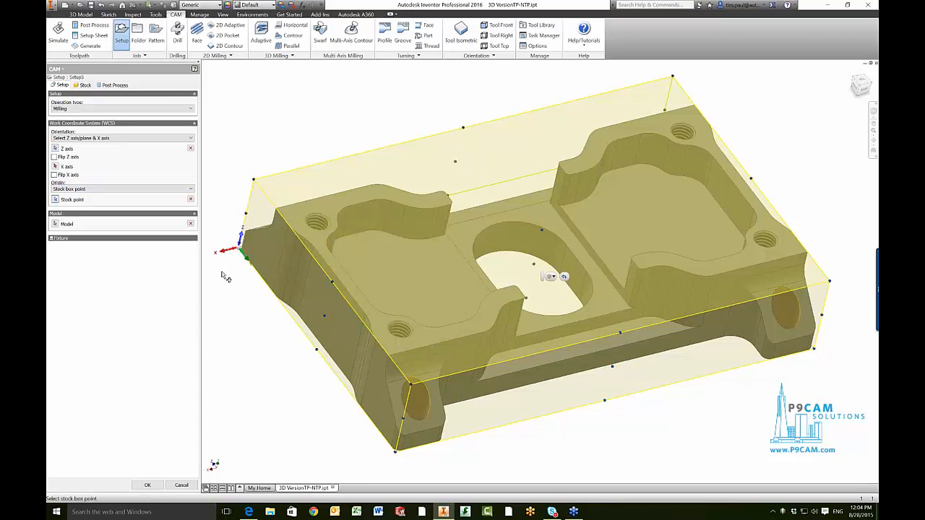
shift+middle_drag(223, 274, 243, 307)
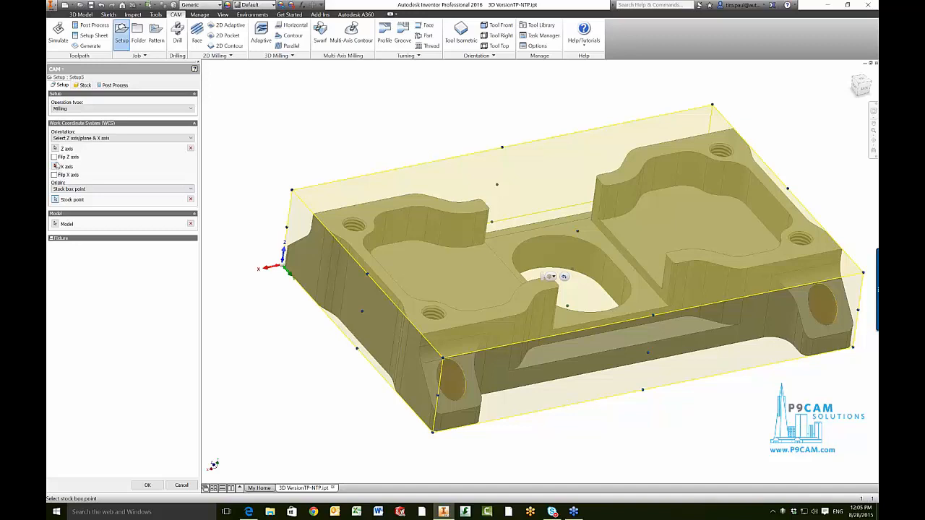
click(54, 175)
Size the fixed stock box to 6 in width, 4 in depth and 1.5 in height.
click(84, 85)
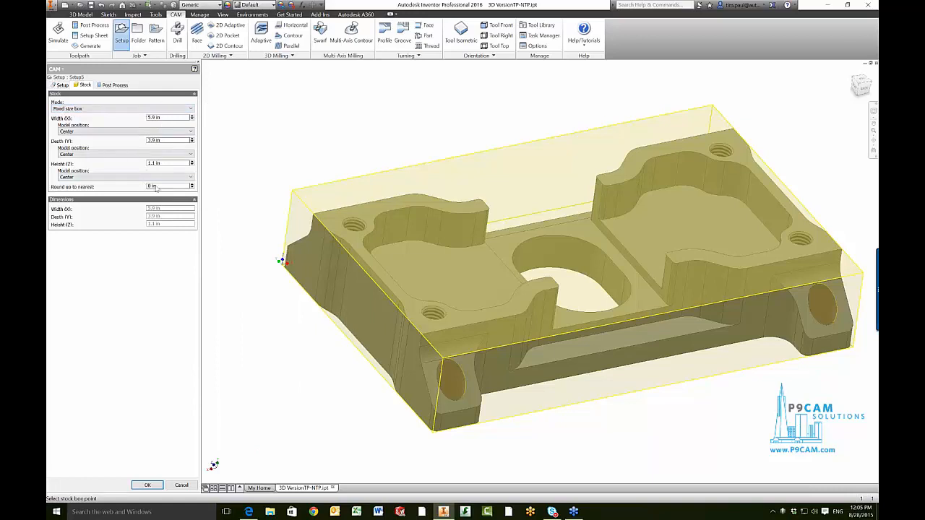
click(167, 118)
text(6)
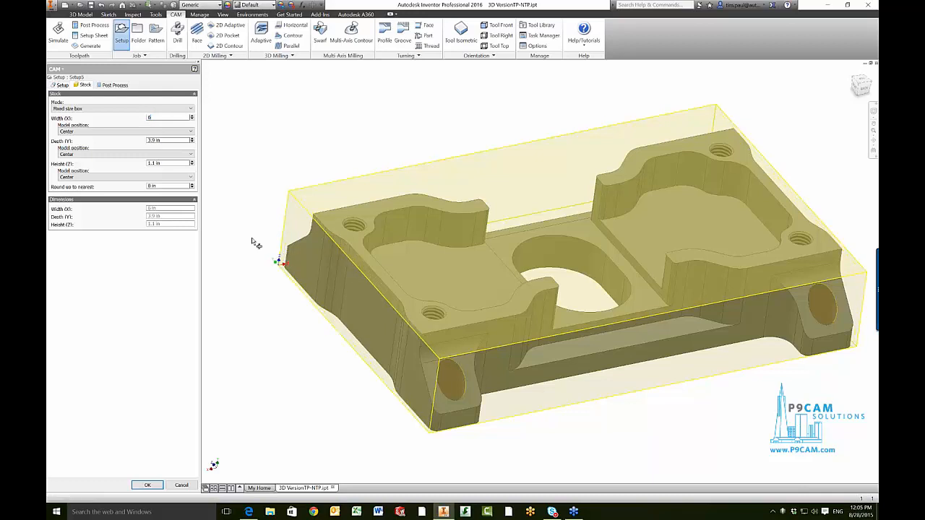
click(152, 140)
drag(151, 143, 138, 142)
text(6)
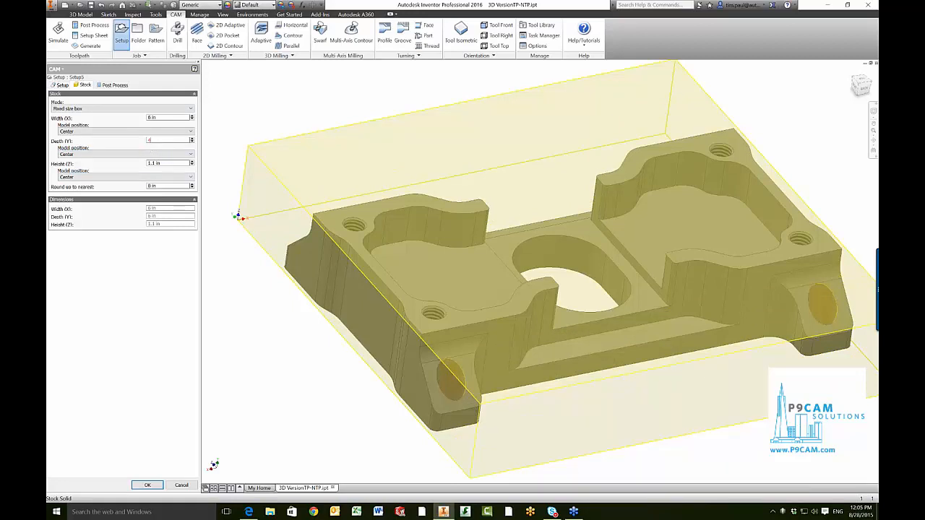
text(4)
key(Tab)
text(1.5)
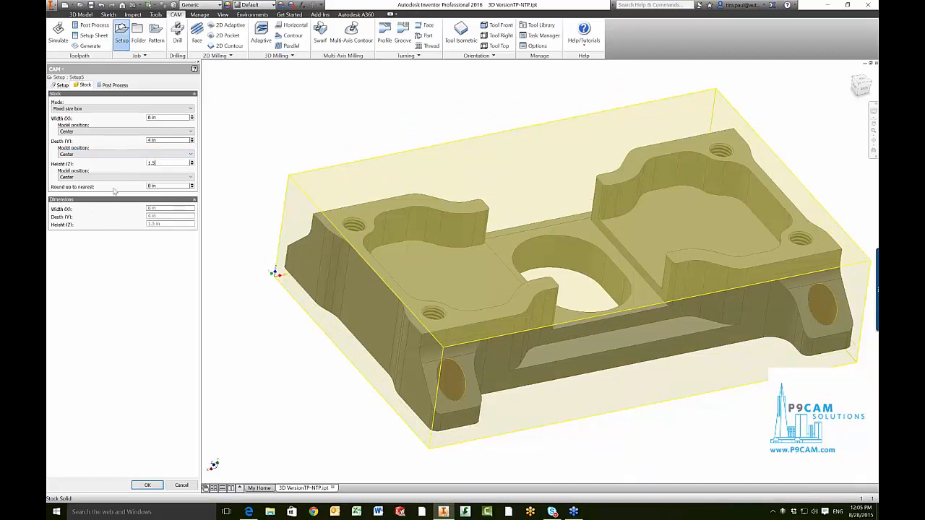
Set the model's height position in the stock to Offset from bottom (-Z) with a 0.1 in offset.
shift+middle_drag(275, 203, 203, 188)
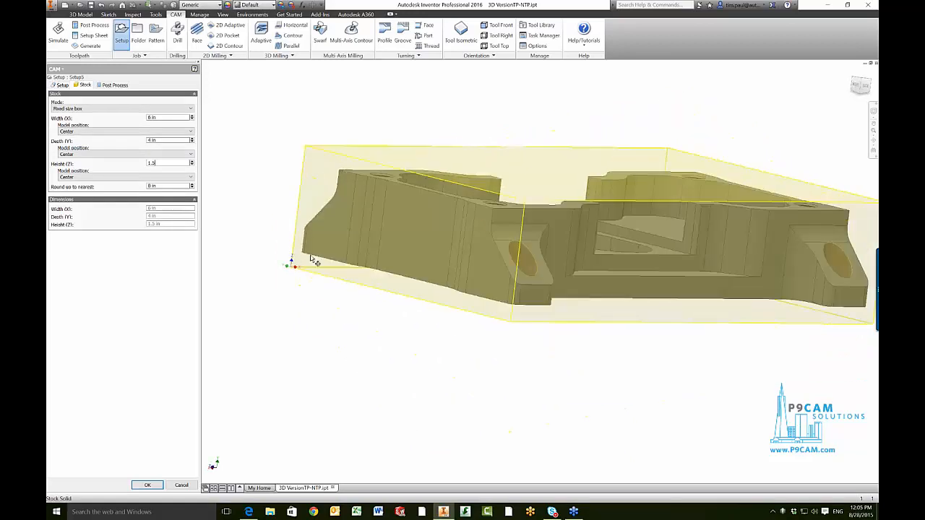
click(162, 179)
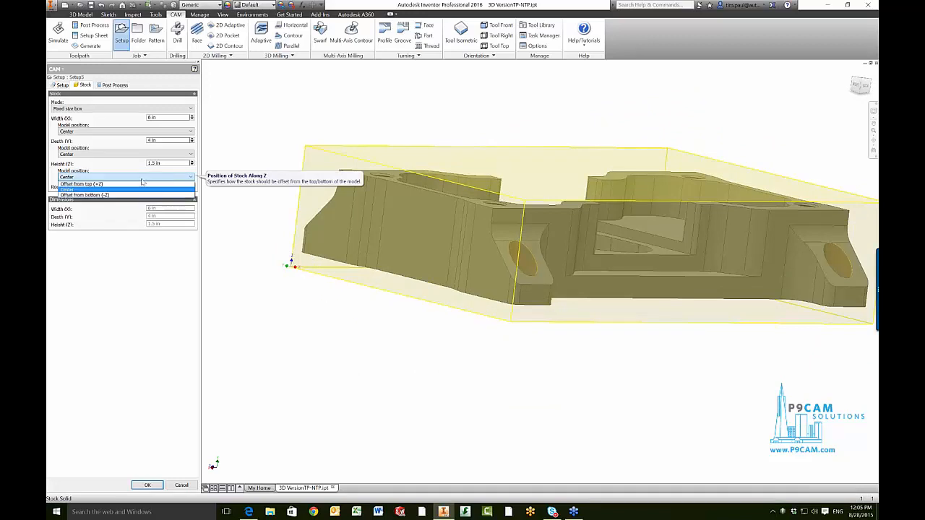
click(120, 196)
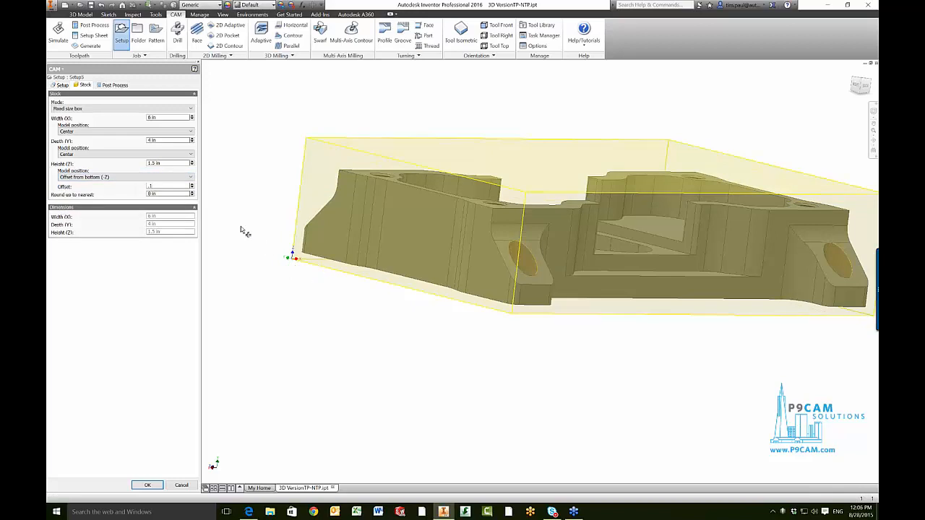
Add the program comment "1ST OP" to the setup's post-processing settings and finish the setup.
click(107, 87)
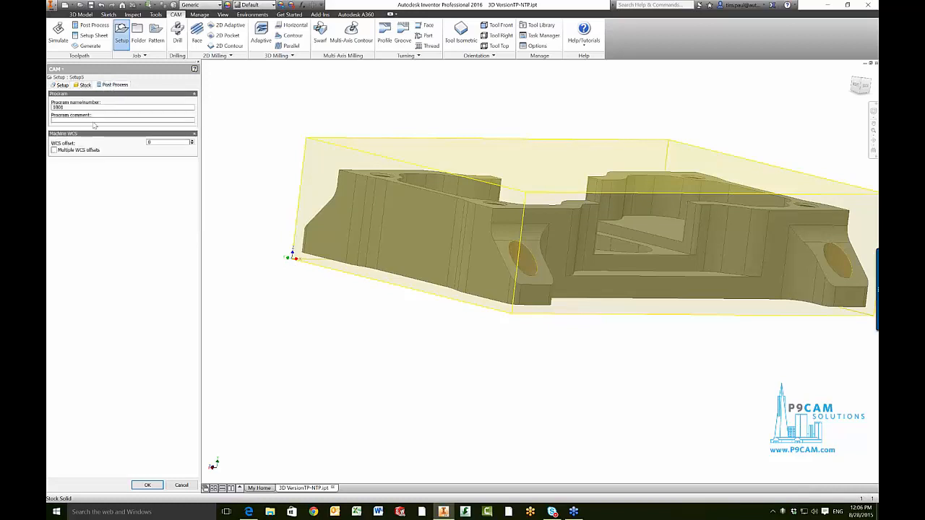
double_click(64, 107)
click(60, 123)
text(0)
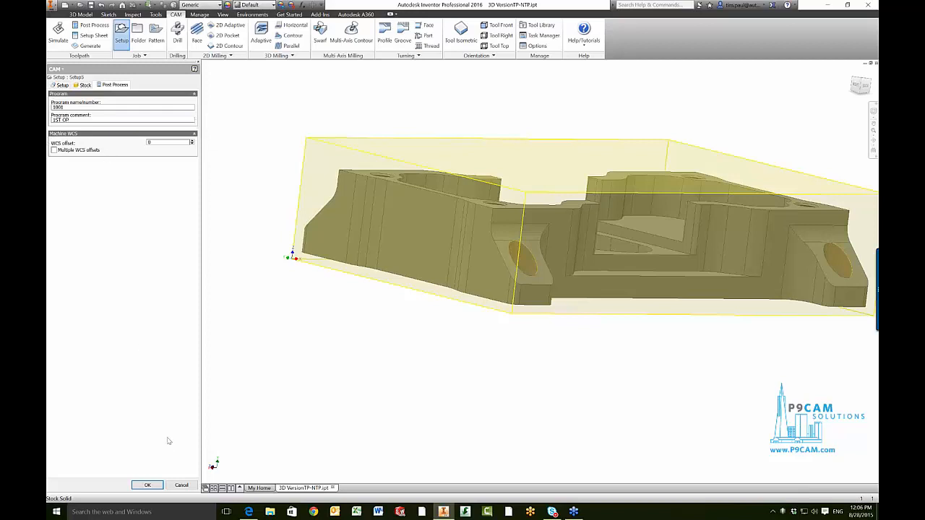
click(148, 142)
click(153, 486)
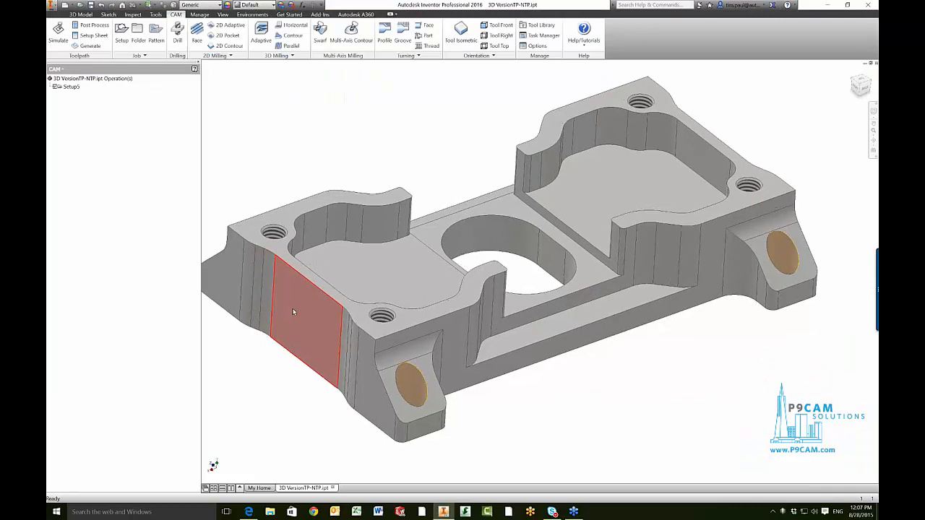
Create a 2D Face milling operation using tool #1, the 2" bullnose face mill with R0.06" corners, and generate its toolpath.
click(423, 384)
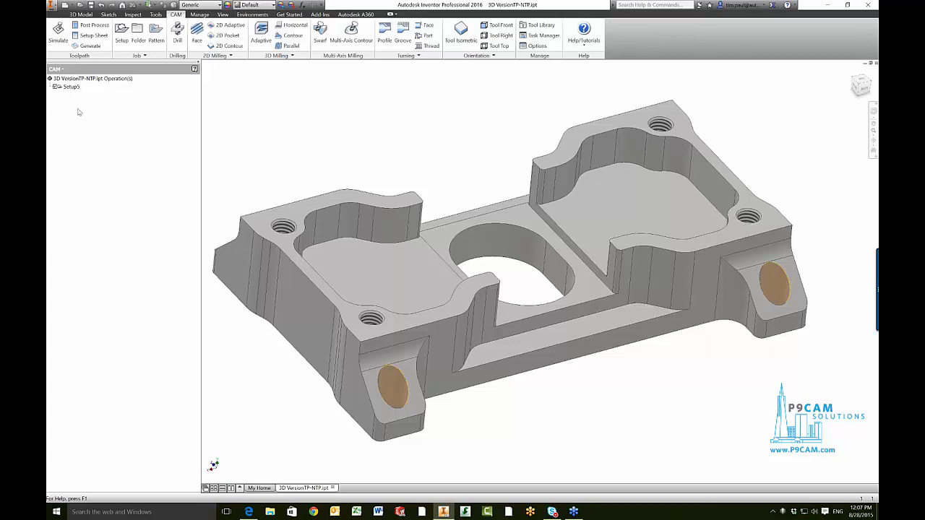
right_click(109, 111)
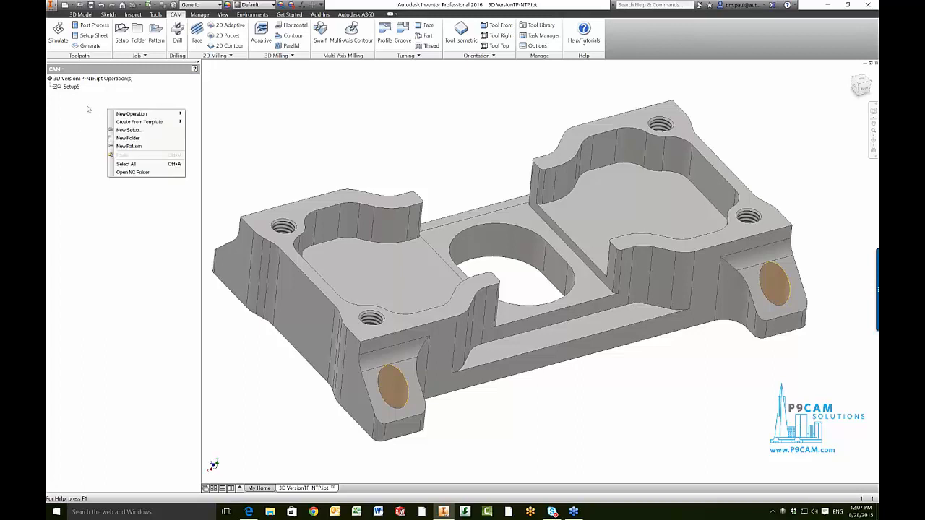
mouse_move(118, 116)
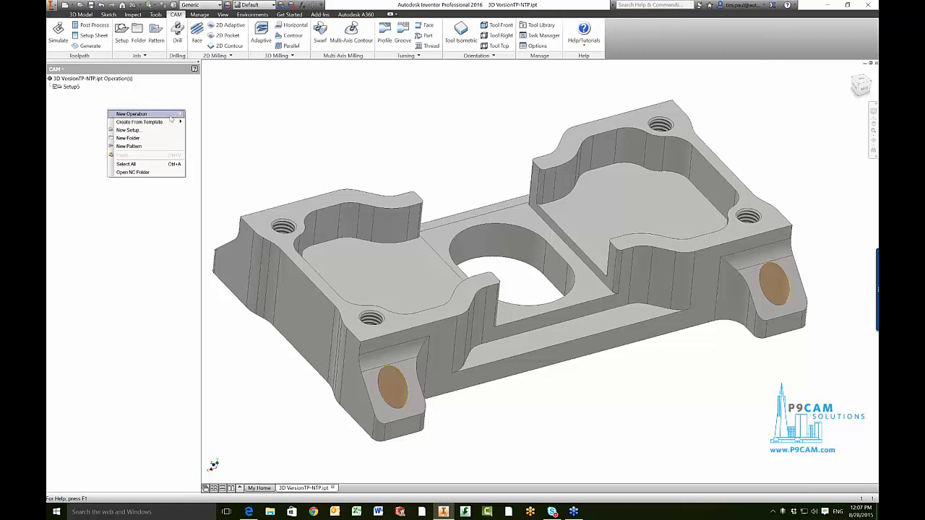
mouse_move(171, 118)
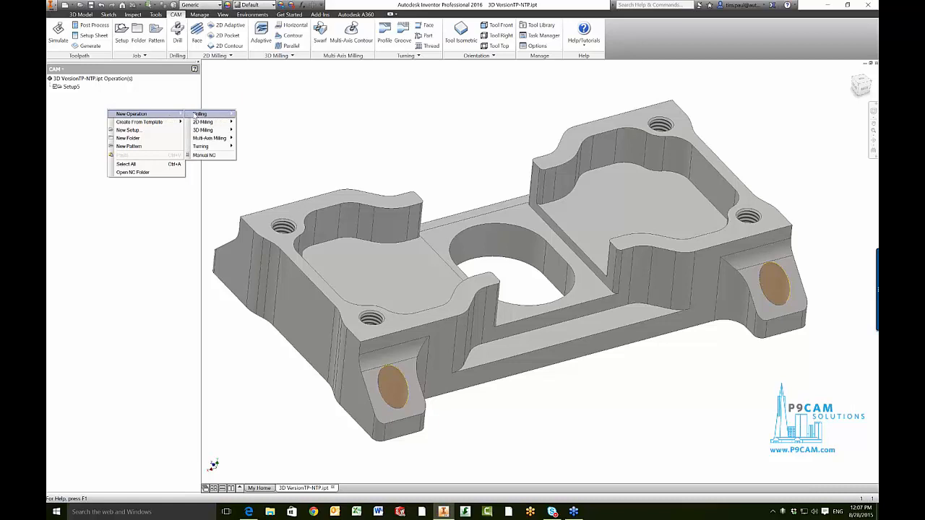
mouse_move(206, 121)
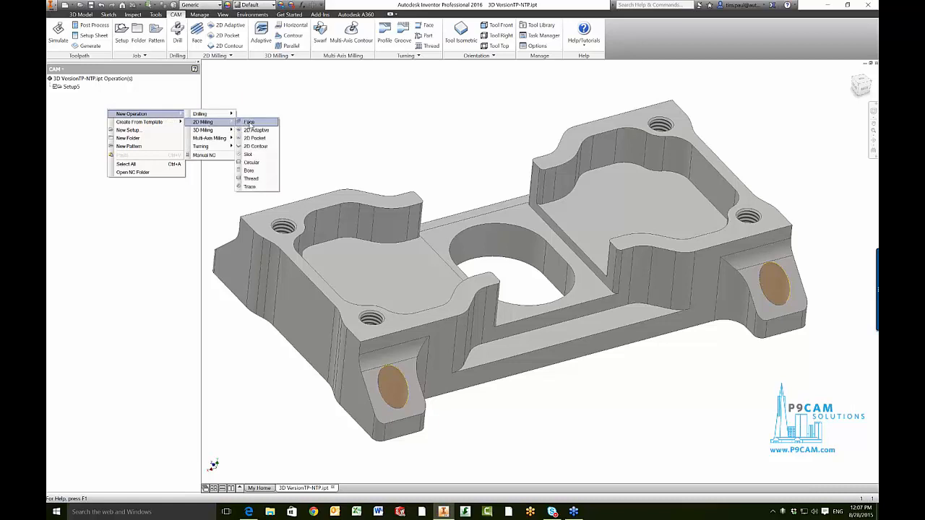
click(249, 123)
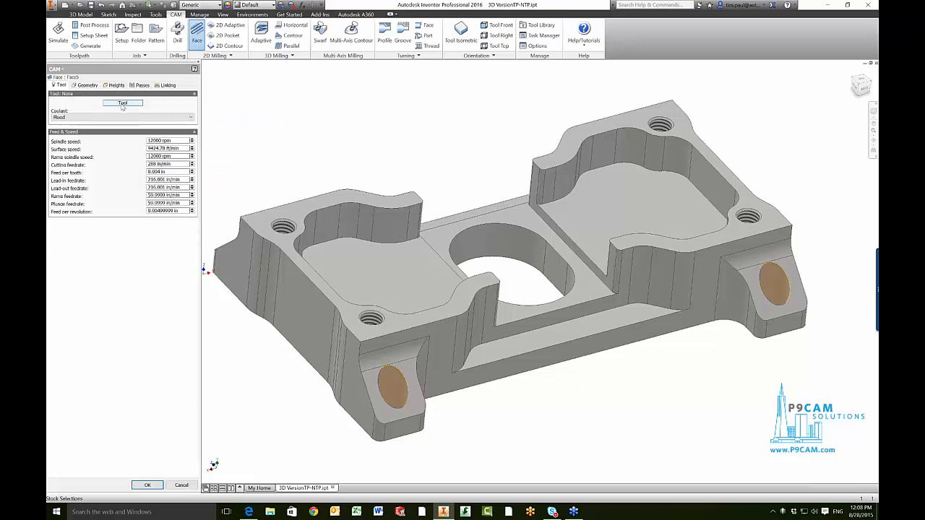
click(120, 105)
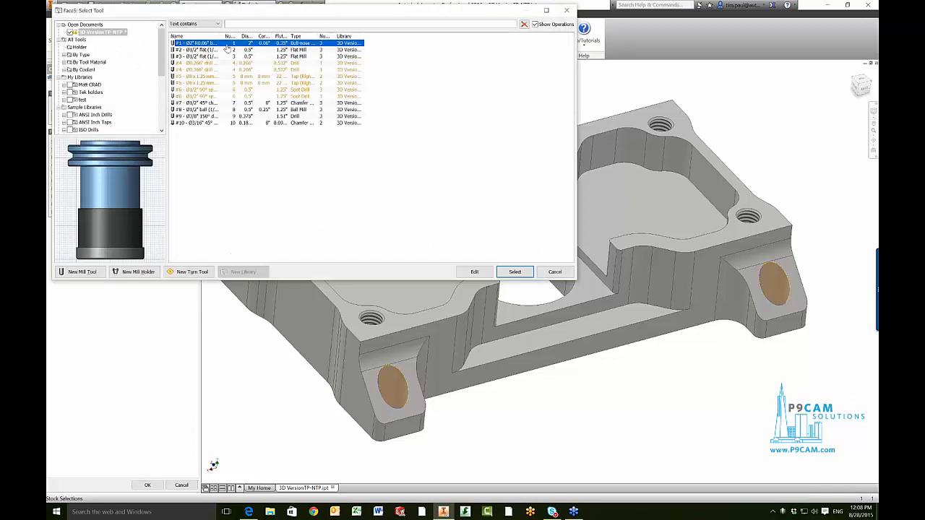
click(510, 271)
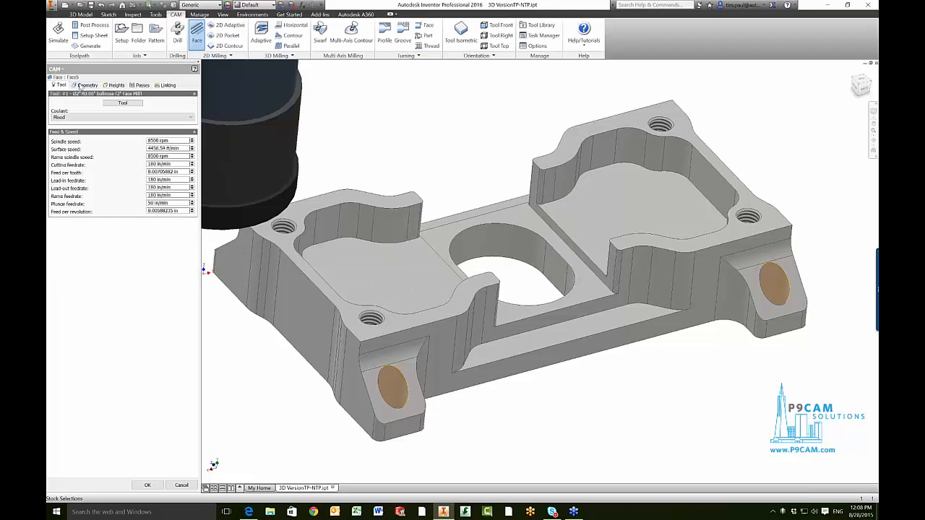
click(155, 484)
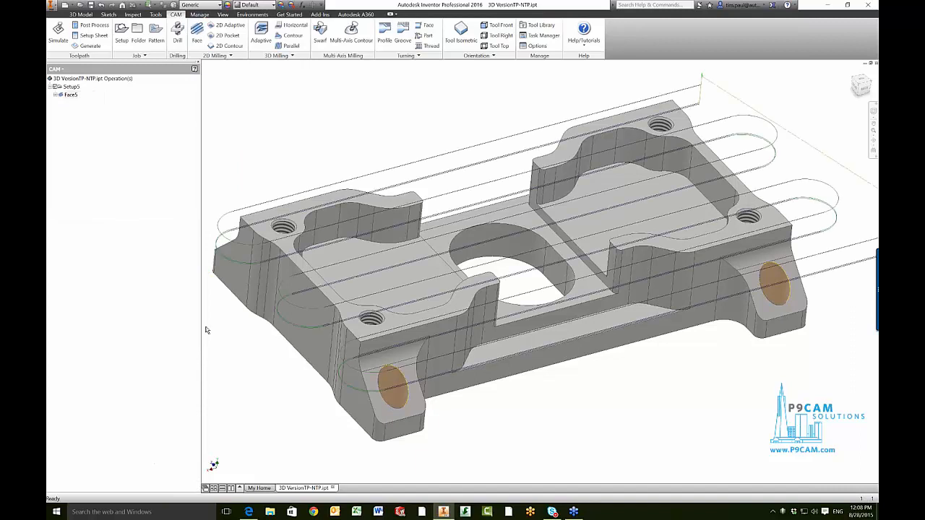
Examine the facing toolpath over the part up close and from the home view.
shift+middle_drag(206, 331, 592, 136)
scroll(591, 136, down, 2)
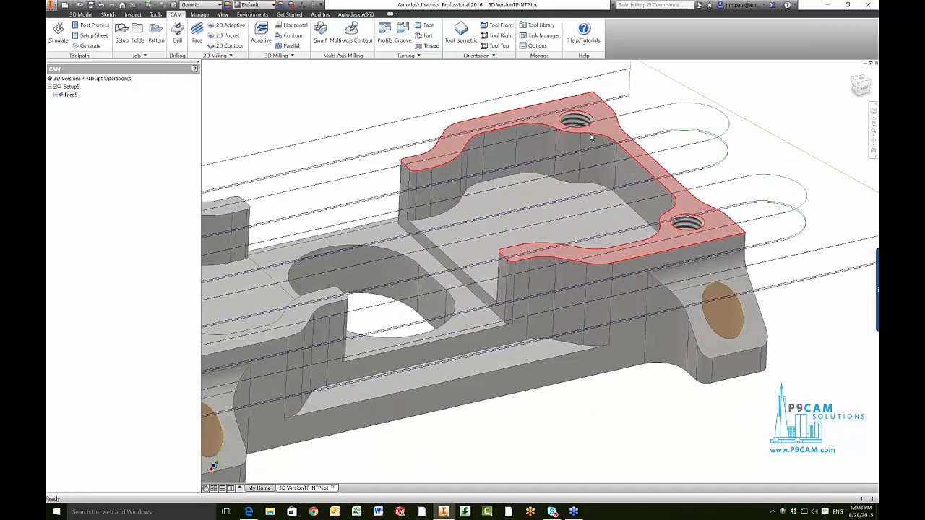
scroll(591, 136, down, 2)
scroll(592, 116, down, 2)
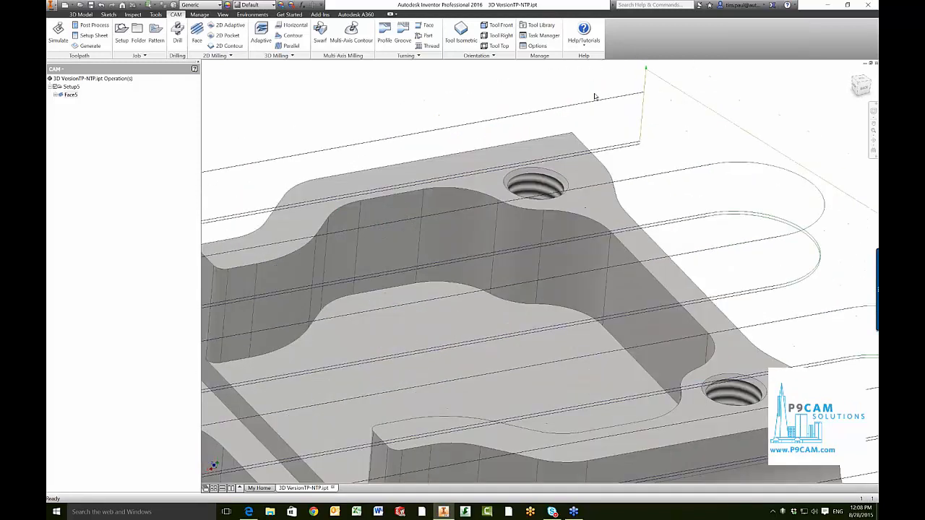
key(F6)
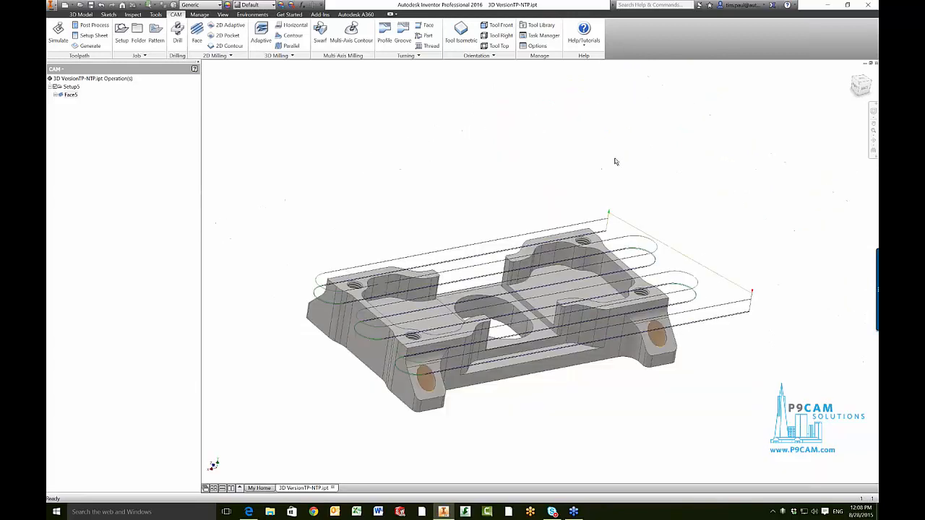
Reopen the facing operation for editing and review its height and pass settings.
click(76, 121)
click(72, 95)
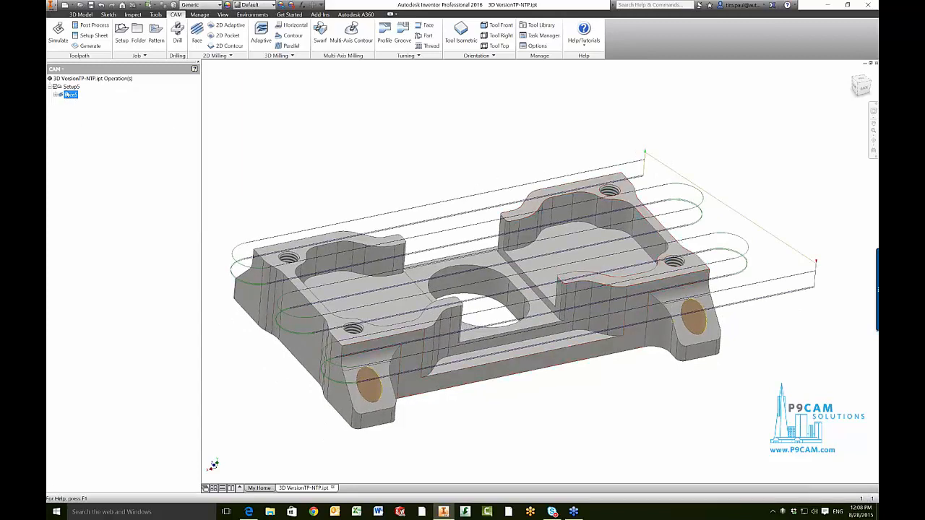
right_click(71, 96)
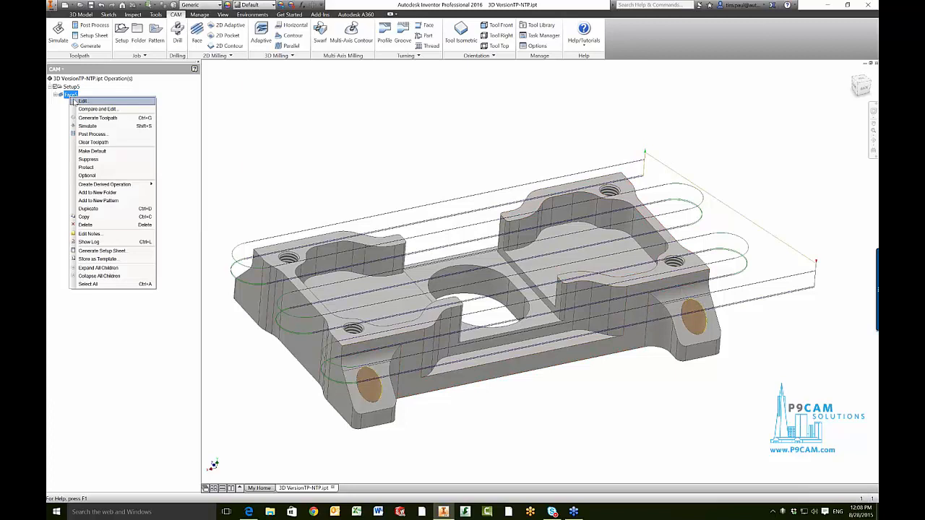
click(79, 101)
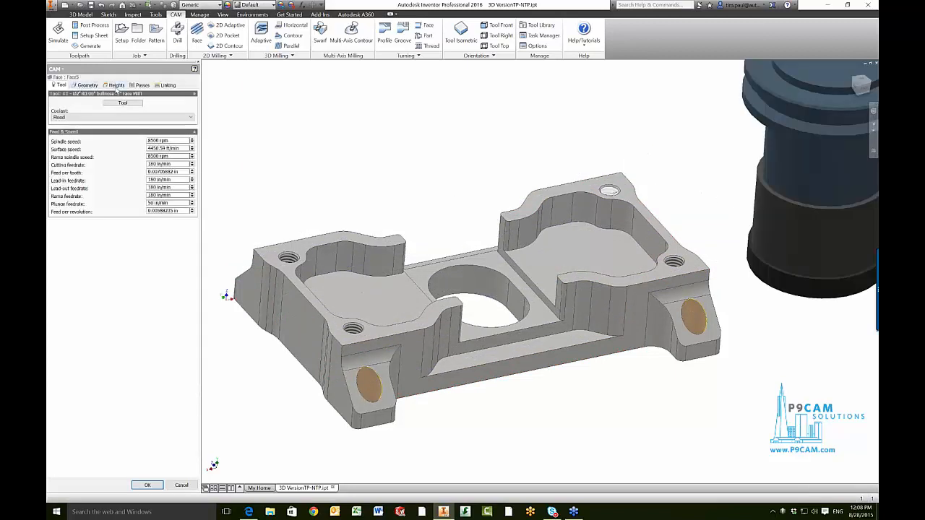
click(116, 85)
click(141, 85)
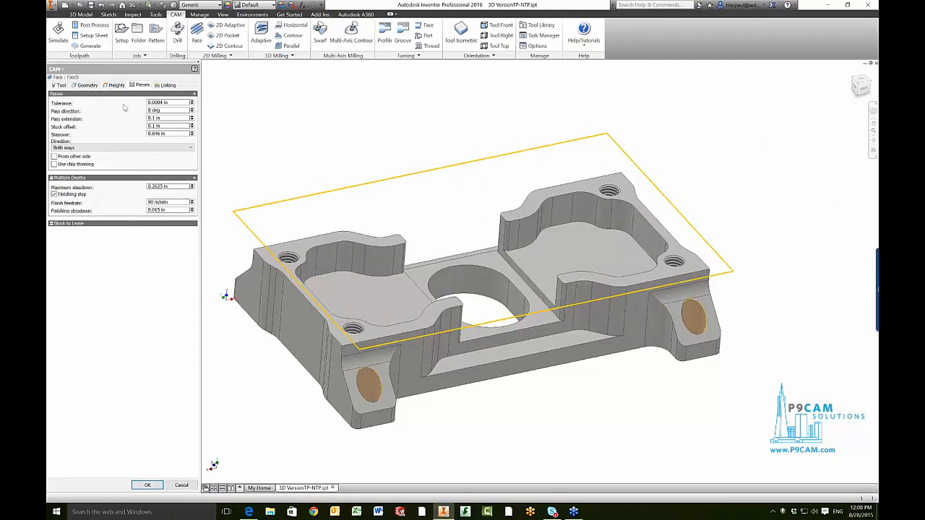
Inspect the expression behind the facing operation's stepover and close the operation's settings.
right_click(169, 135)
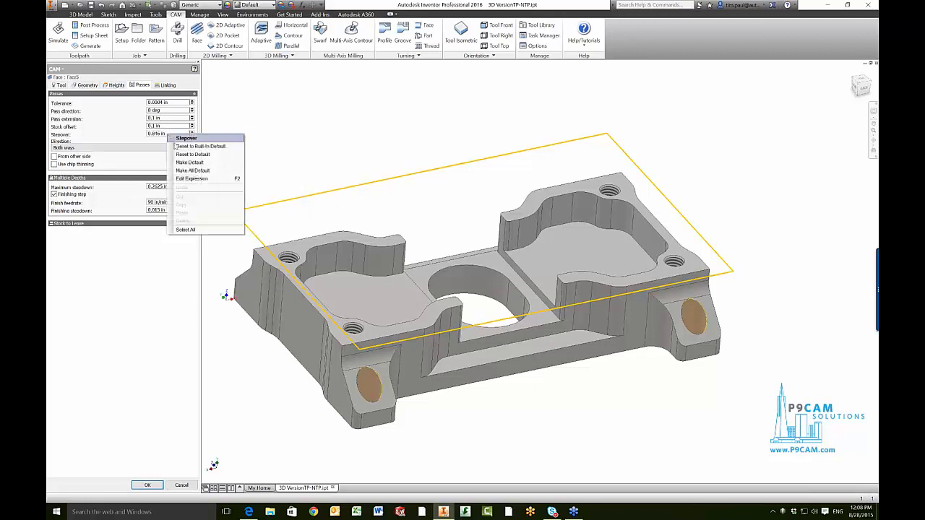
click(183, 180)
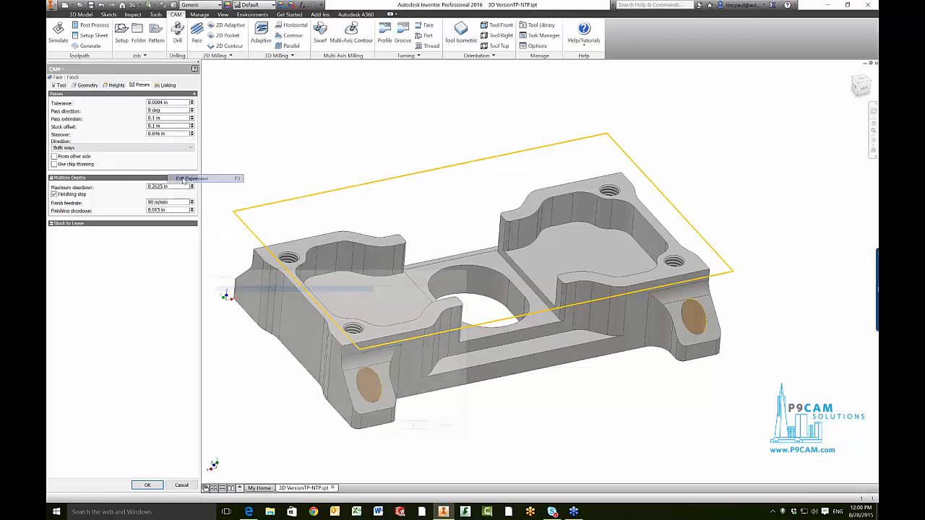
click(330, 331)
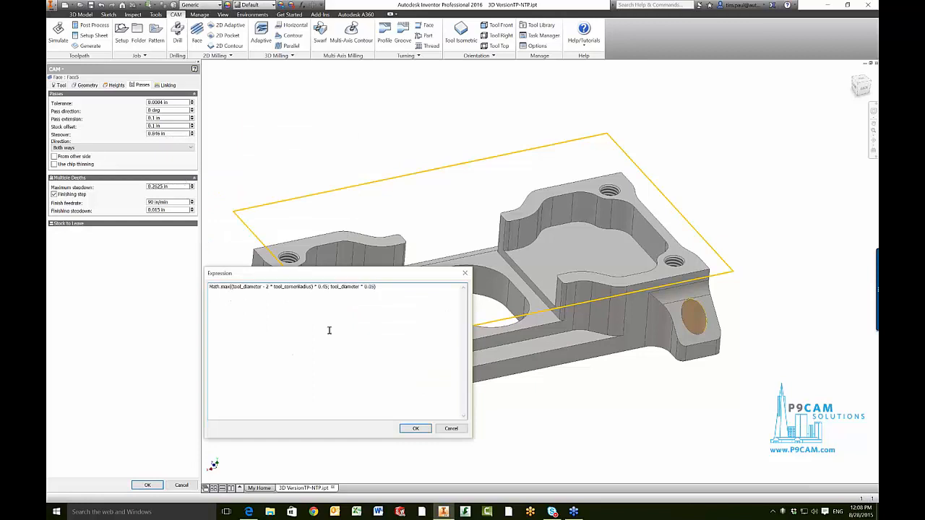
click(325, 287)
click(413, 429)
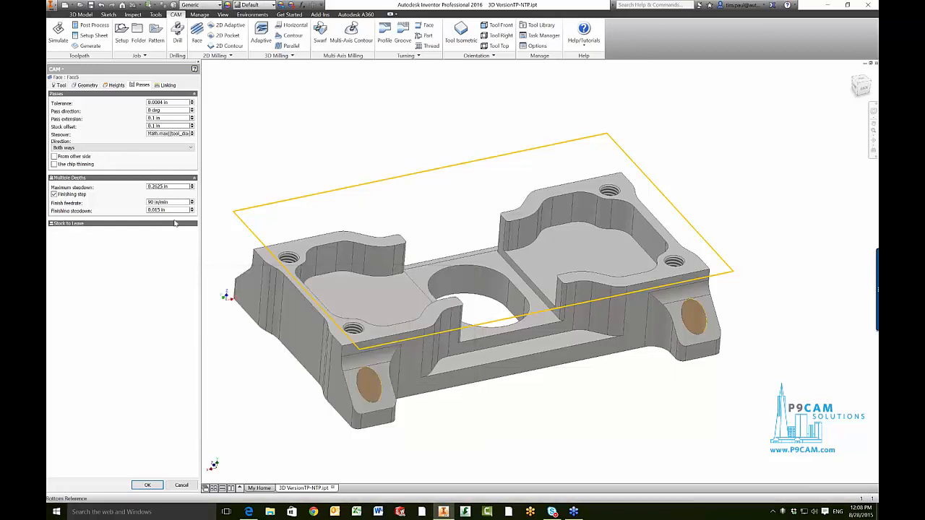
click(148, 486)
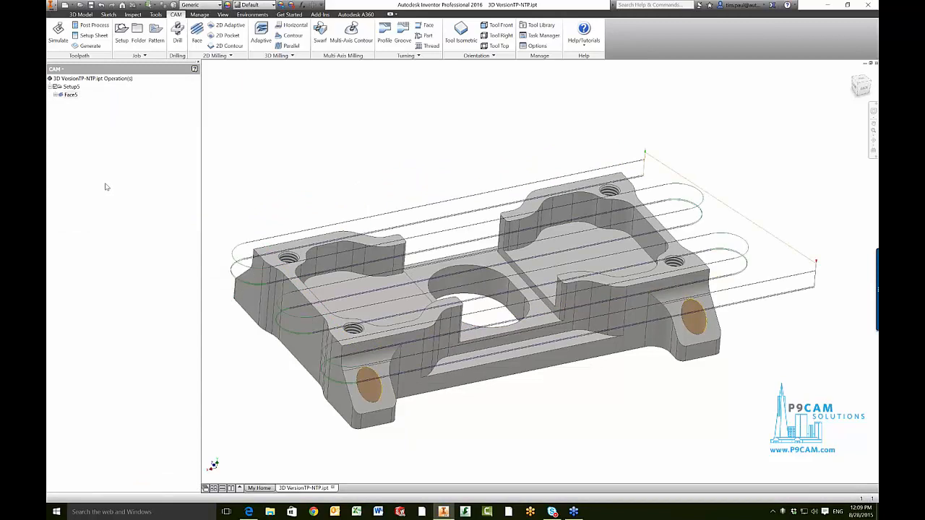
right_click(68, 96)
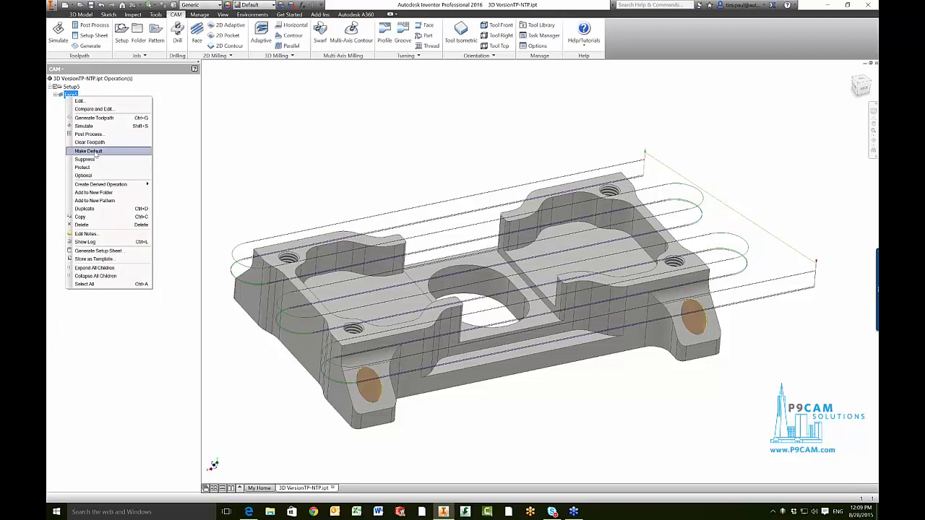
click(188, 155)
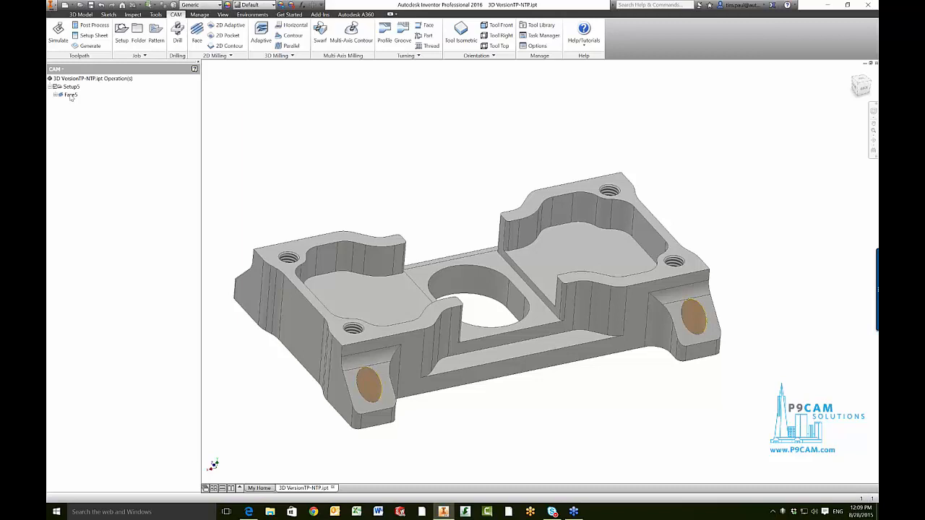
right_click(70, 96)
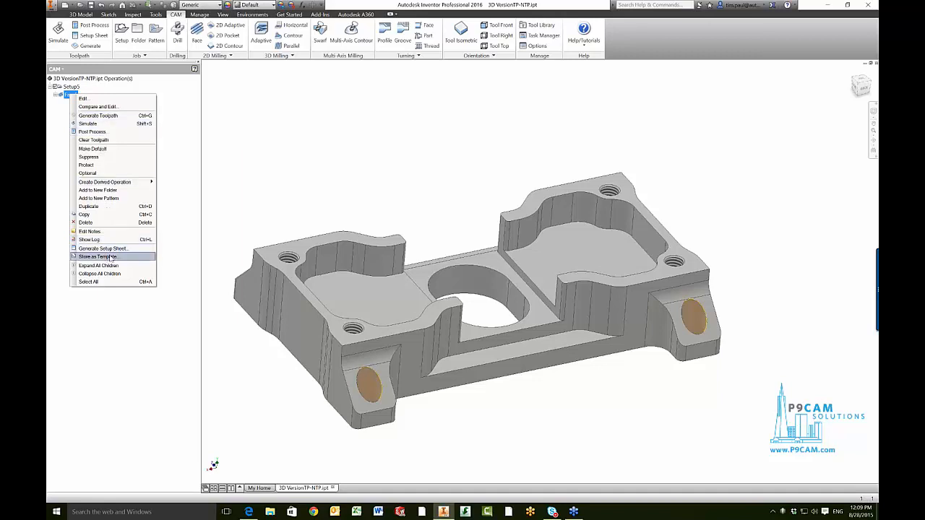
click(175, 212)
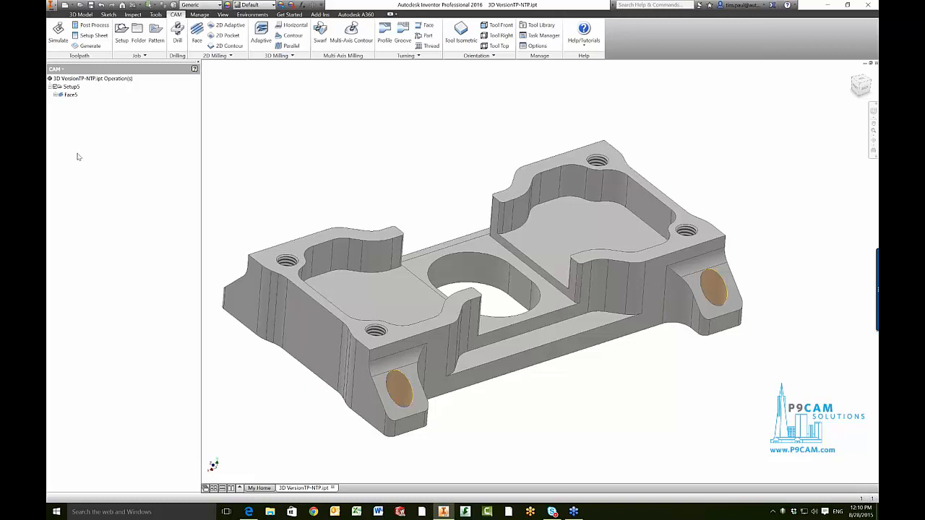
Create a new drilling operation using tool #9, the 3/8" 150° drill.
click(70, 95)
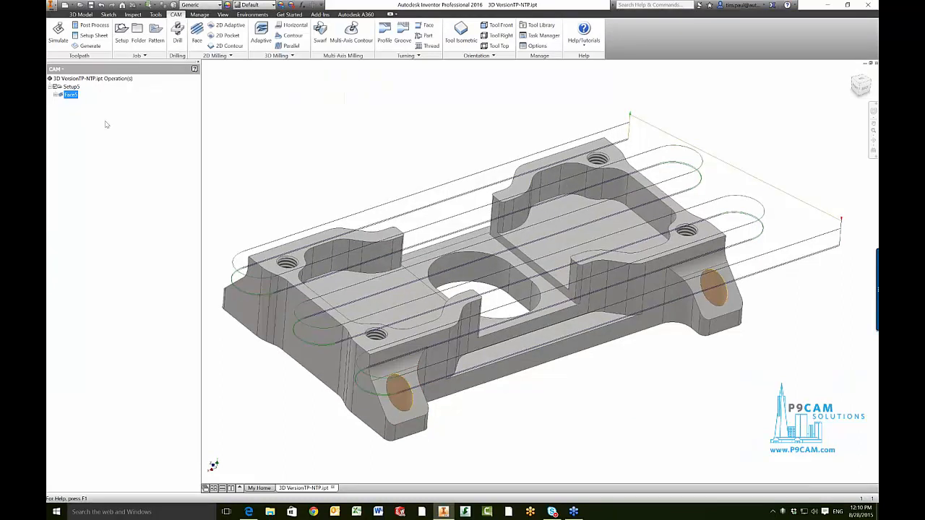
right_click(106, 123)
mouse_move(120, 128)
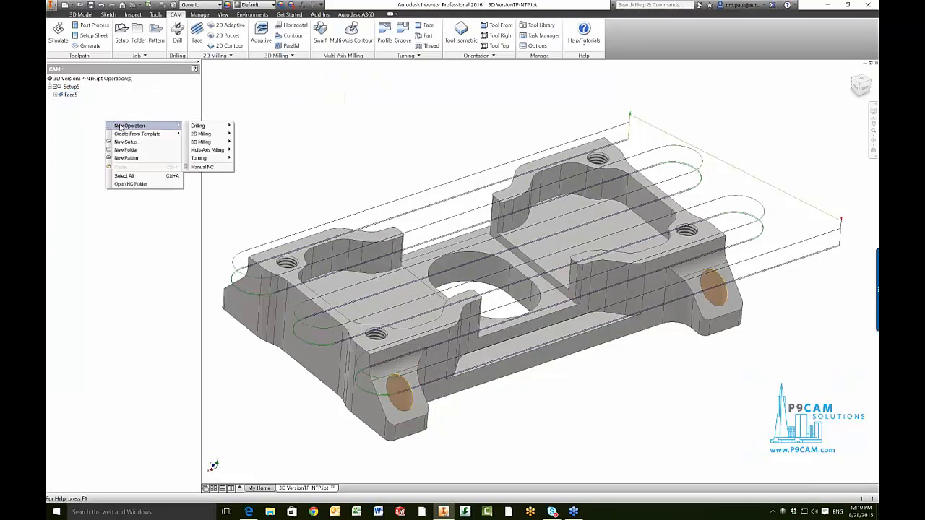
mouse_move(204, 129)
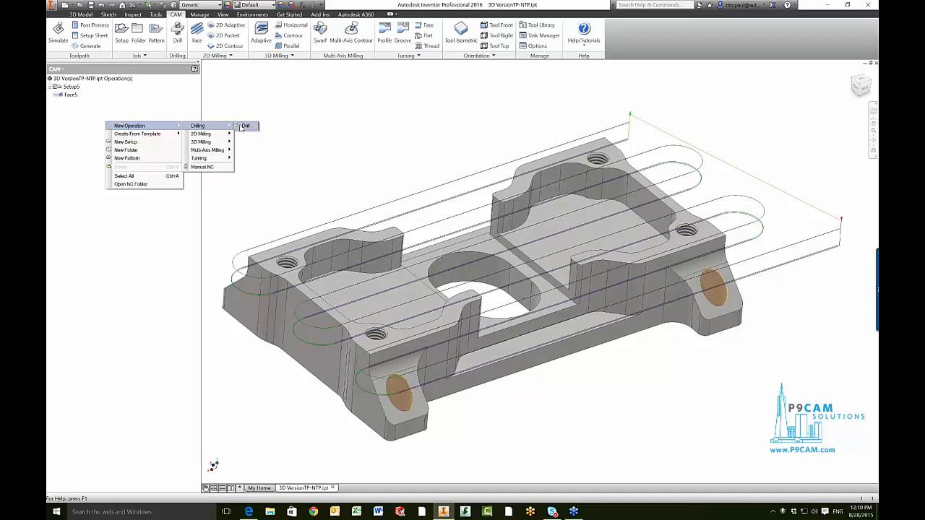
click(244, 126)
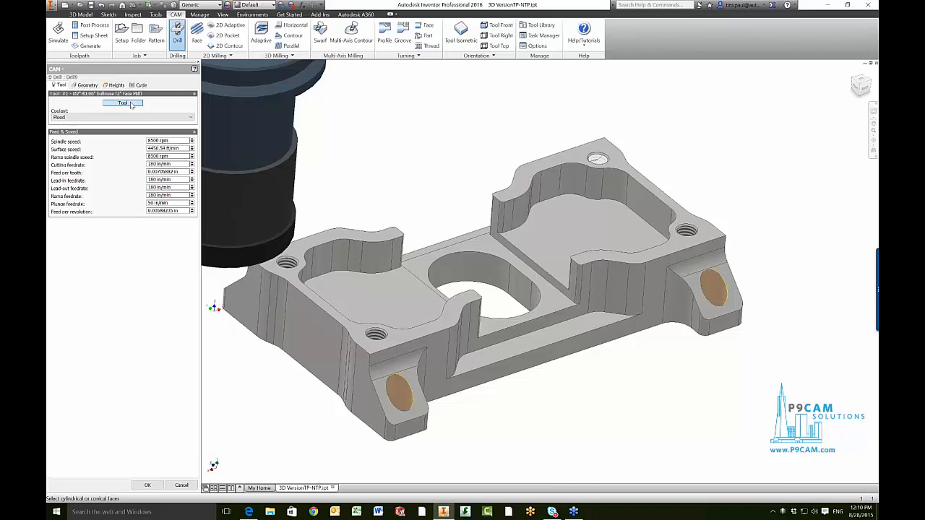
click(131, 105)
click(196, 130)
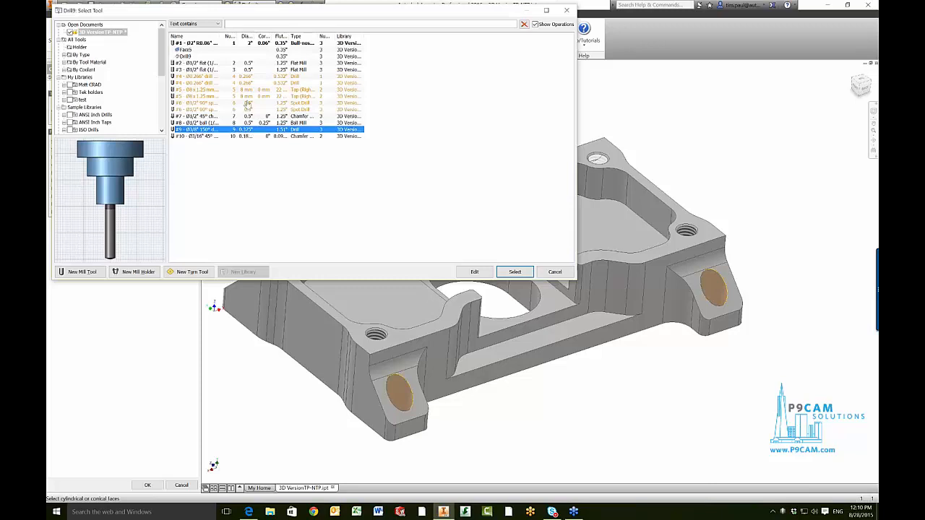
click(515, 272)
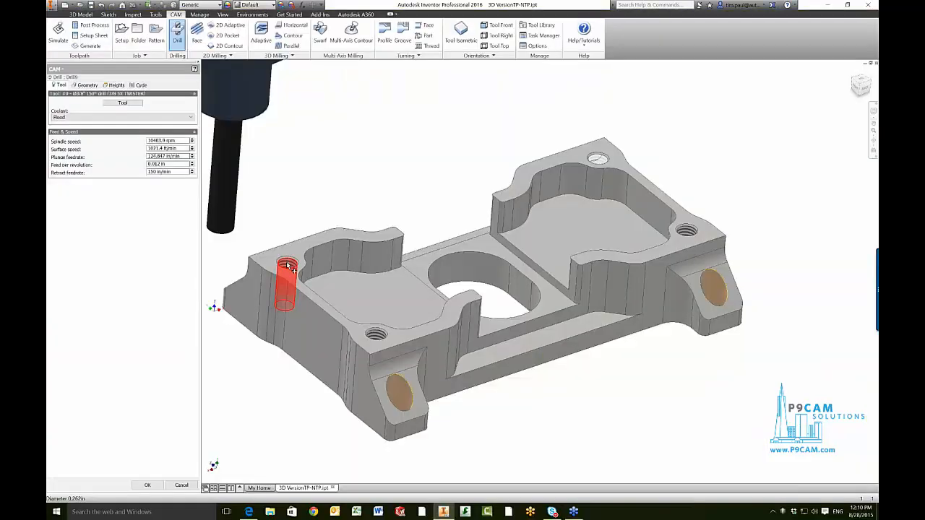
Select the angled corner foot's hole face as drill geometry and include all holes of the same diameter.
click(398, 391)
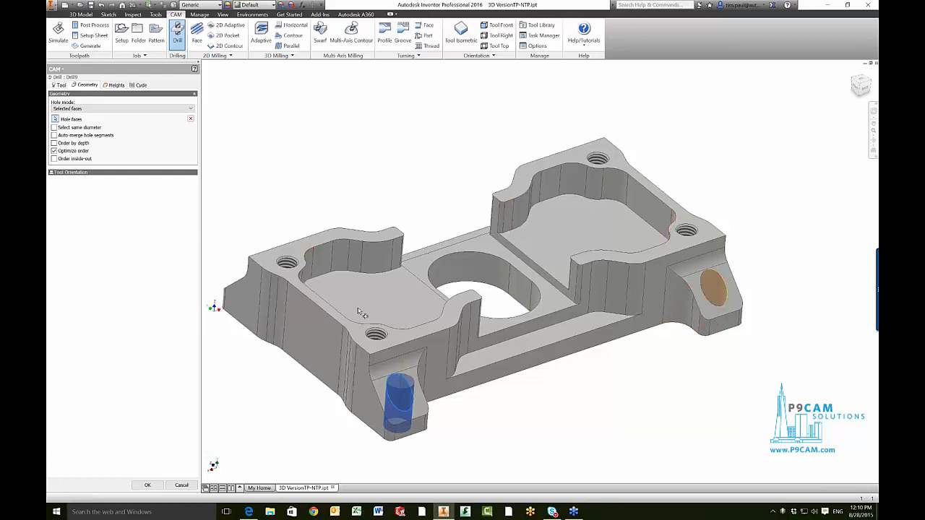
click(55, 128)
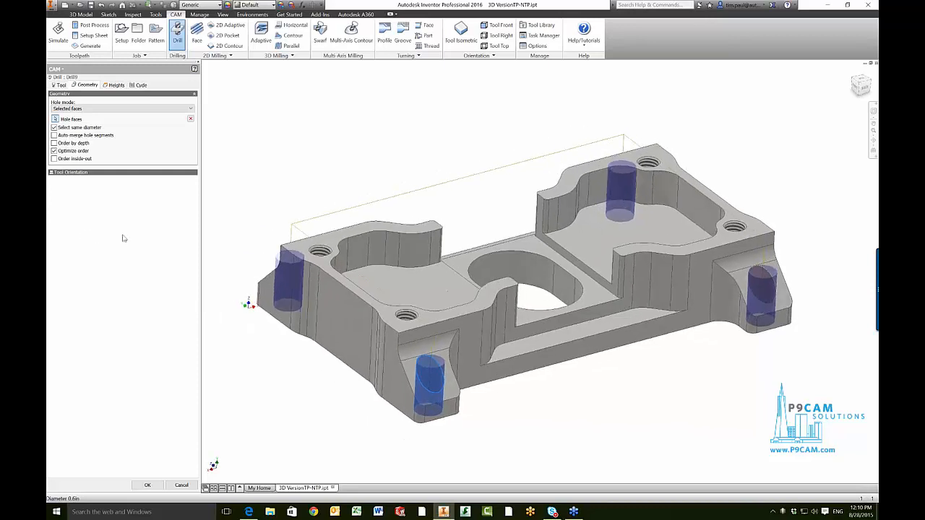
shift+middle_drag(246, 209, 388, 162)
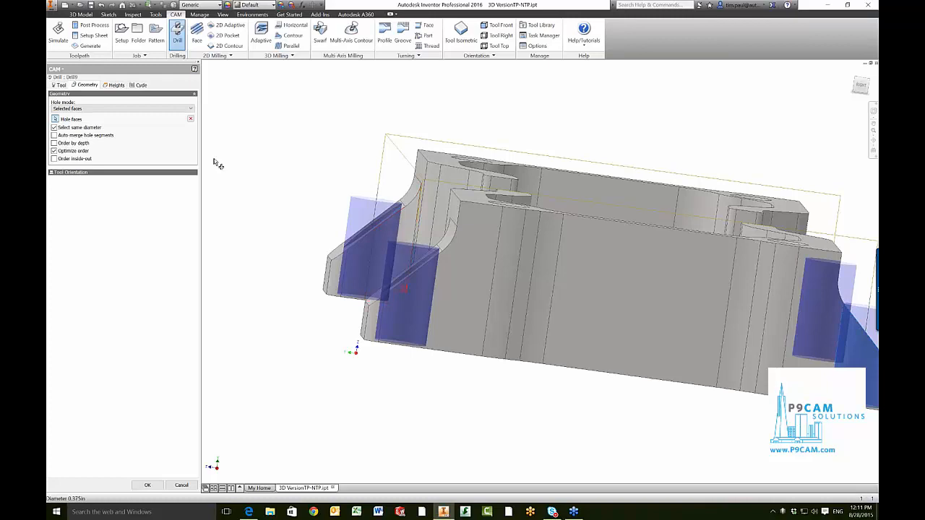
Set the drill's top height to Model top and enable drill tip through bottom with a break-through depth of 1.
click(114, 86)
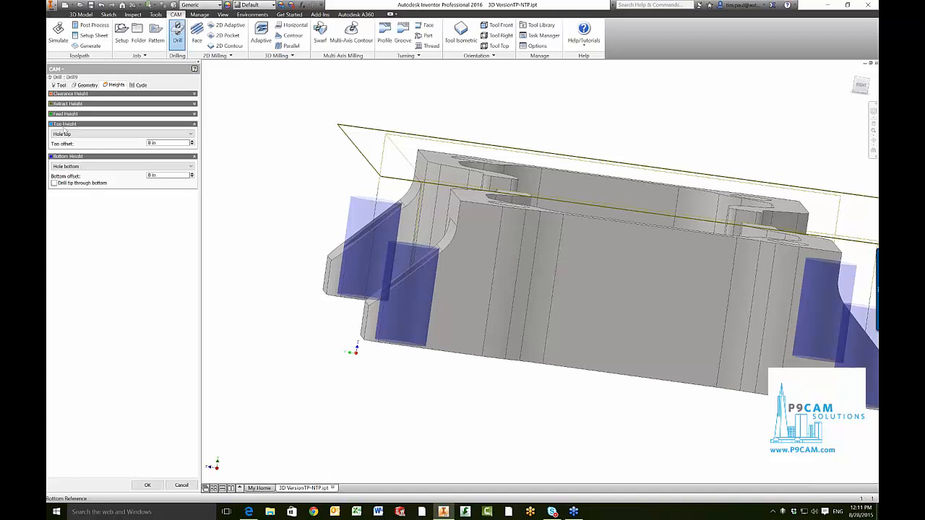
click(63, 134)
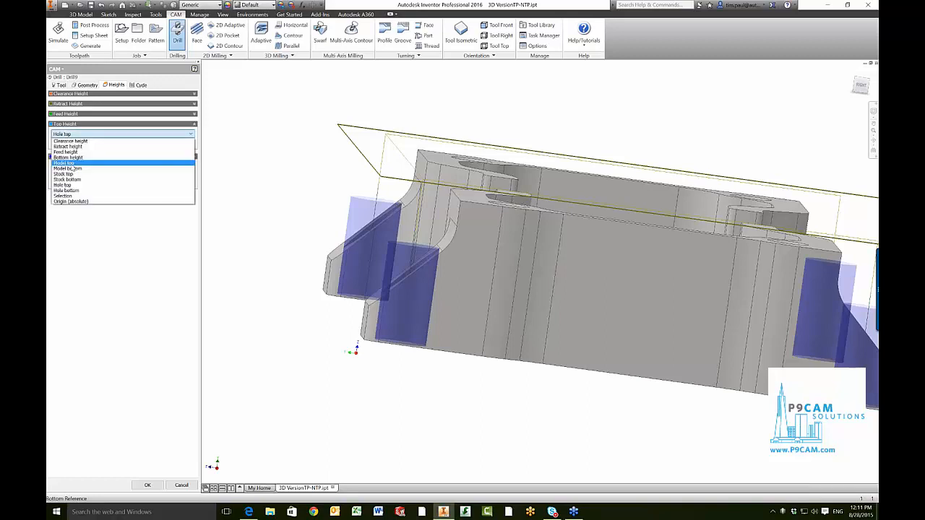
click(67, 162)
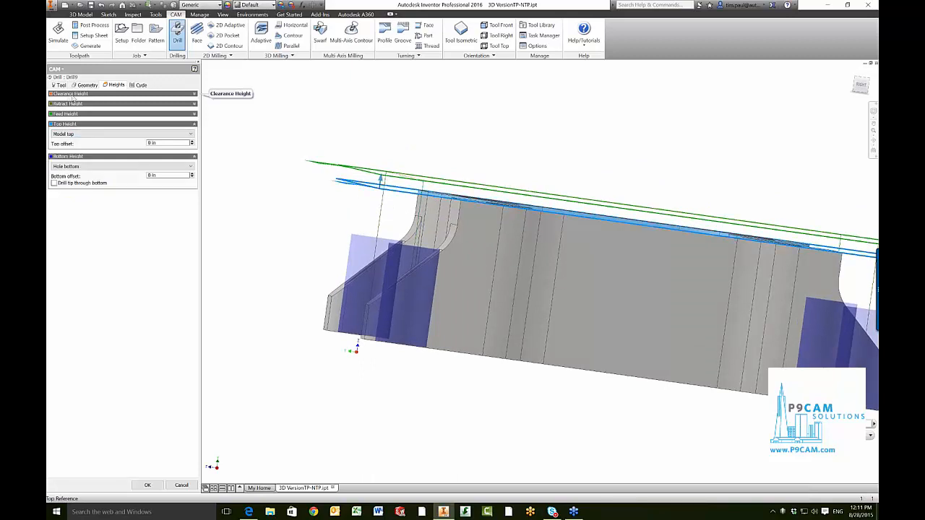
click(54, 184)
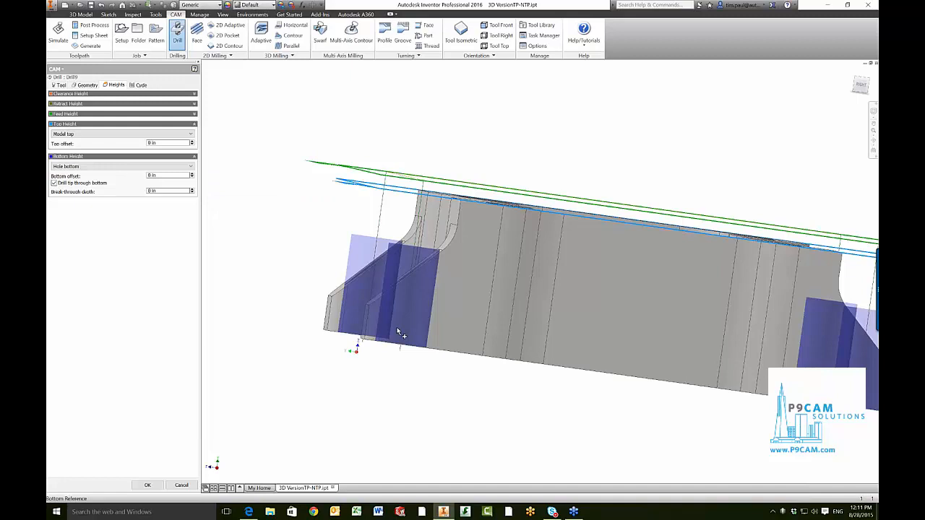
click(160, 191)
text(1)
Set the drilling cycle type to Chip breaking - partial retract.
click(141, 86)
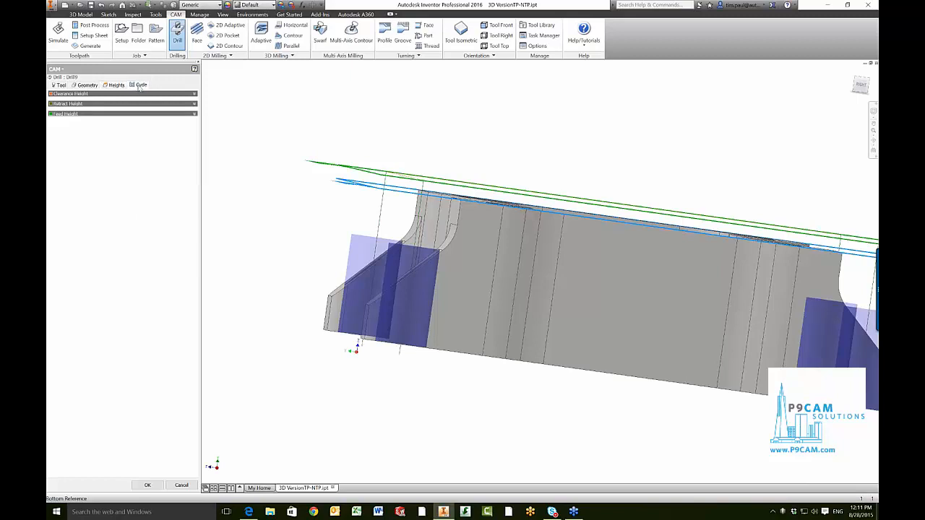
click(68, 109)
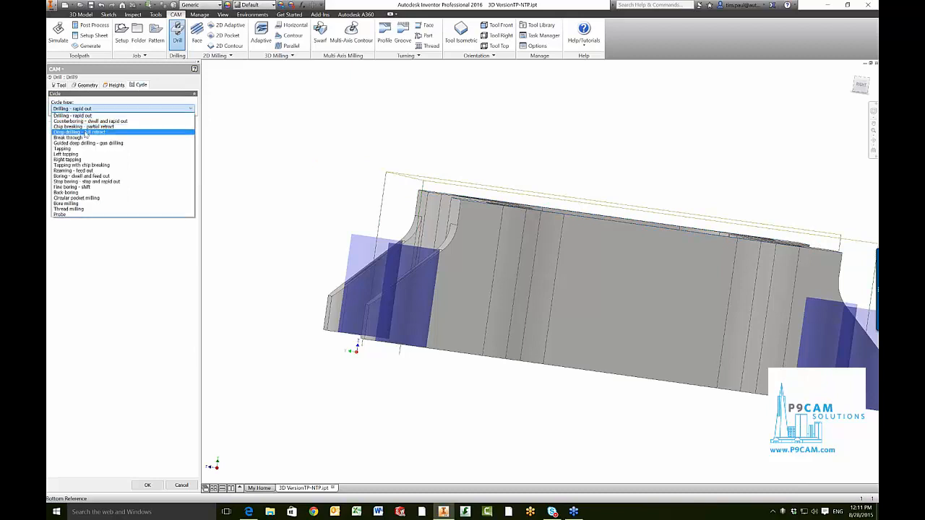
click(86, 127)
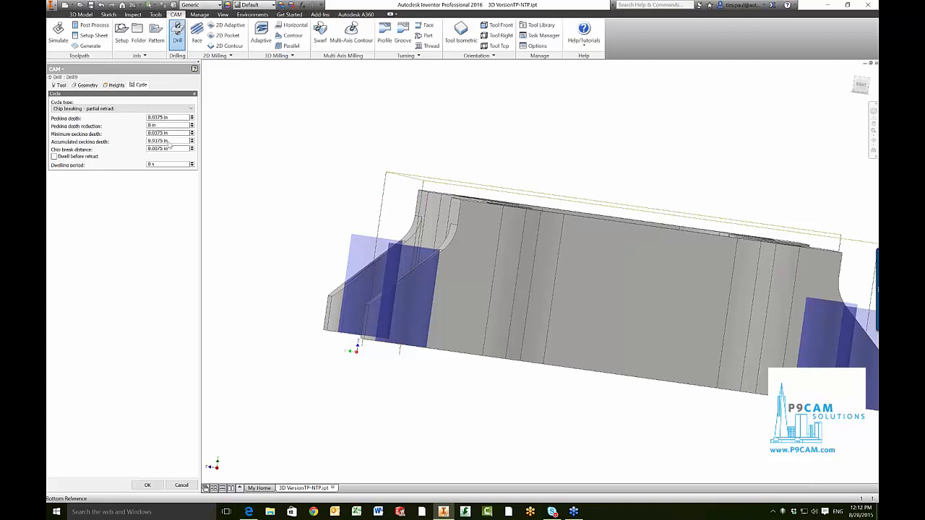
Check the expression behind the accumulated pecking depth and finish the drilling operation.
right_click(170, 142)
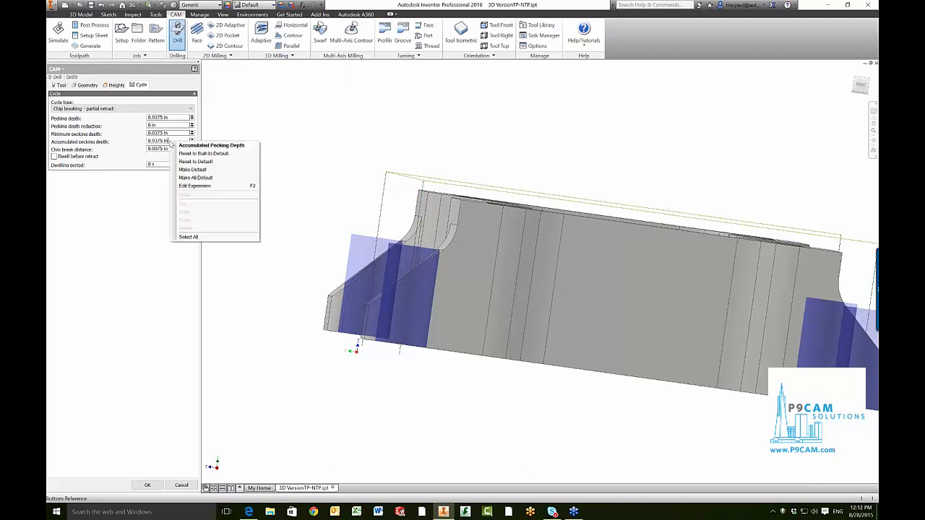
click(189, 186)
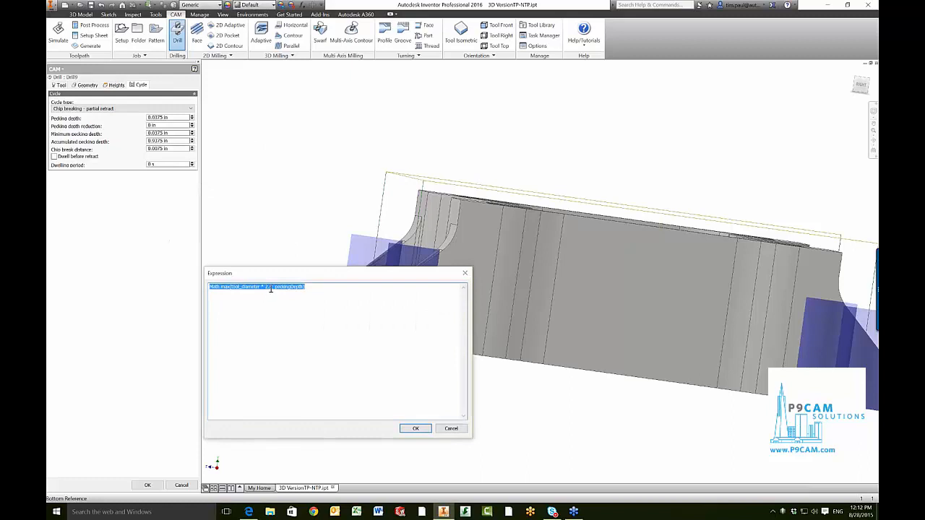
click(416, 428)
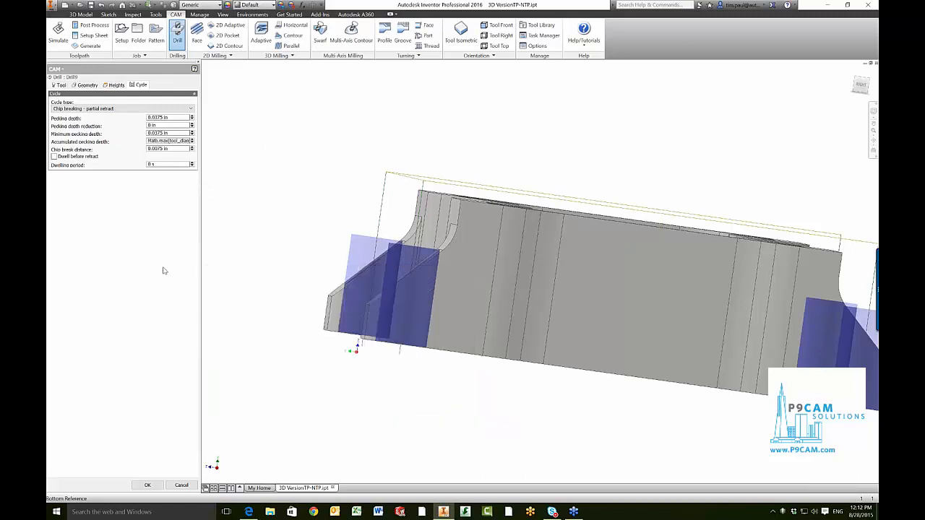
click(148, 487)
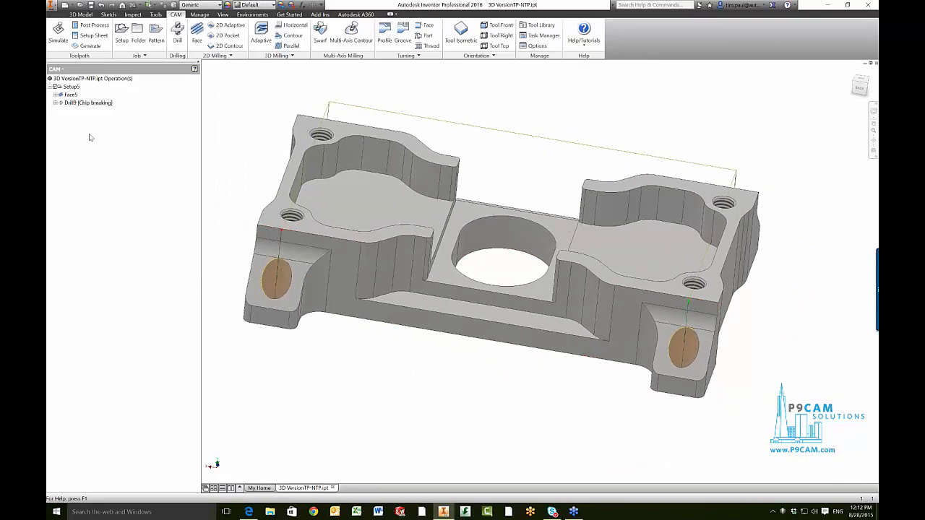
Add a 3D Adaptive milling operation and assign it tool #2, the 1/2" flat end mill.
right_click(89, 135)
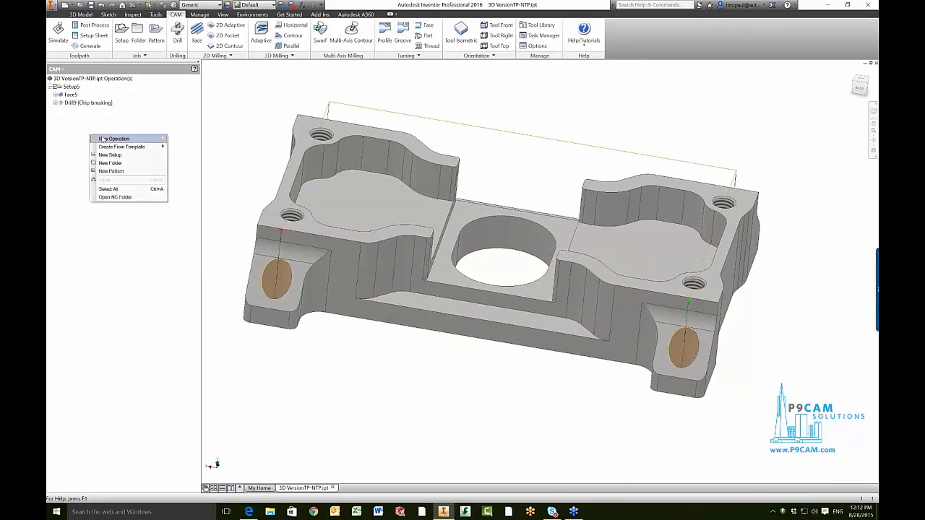
mouse_move(103, 138)
mouse_move(193, 156)
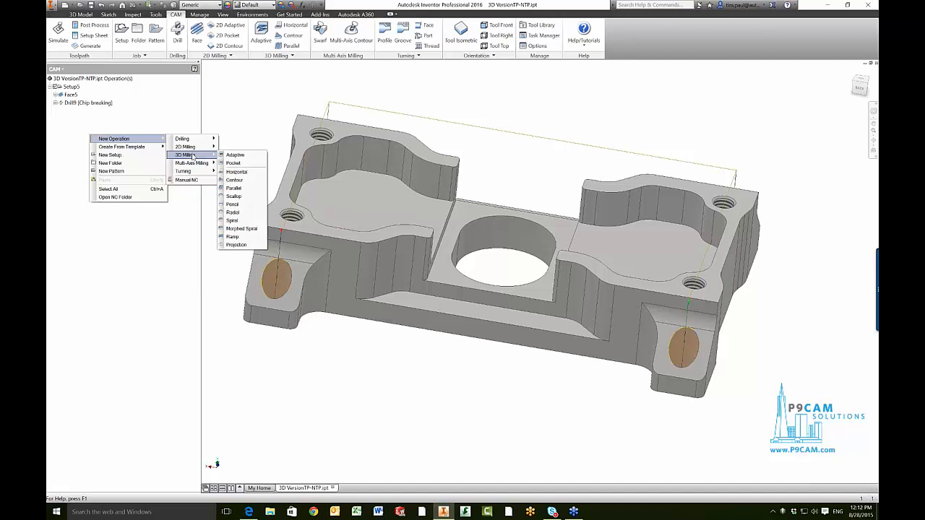
click(235, 155)
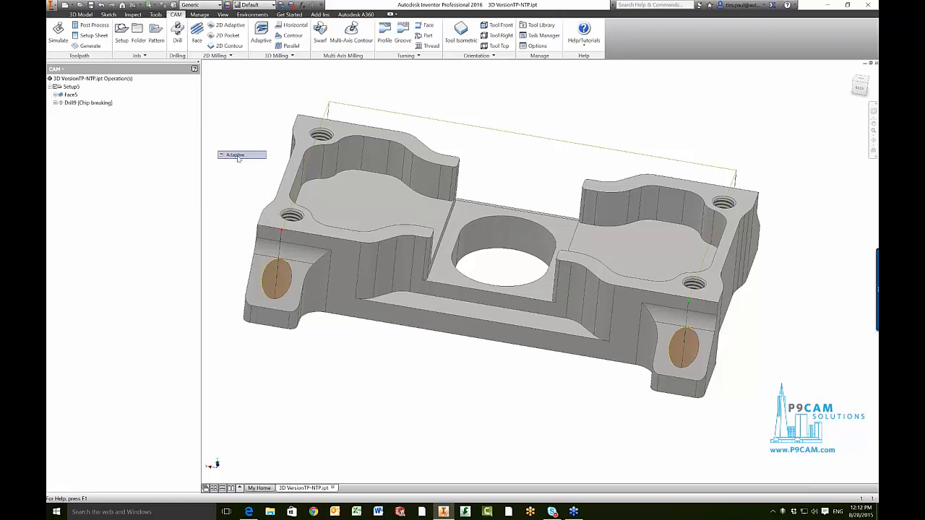
click(124, 106)
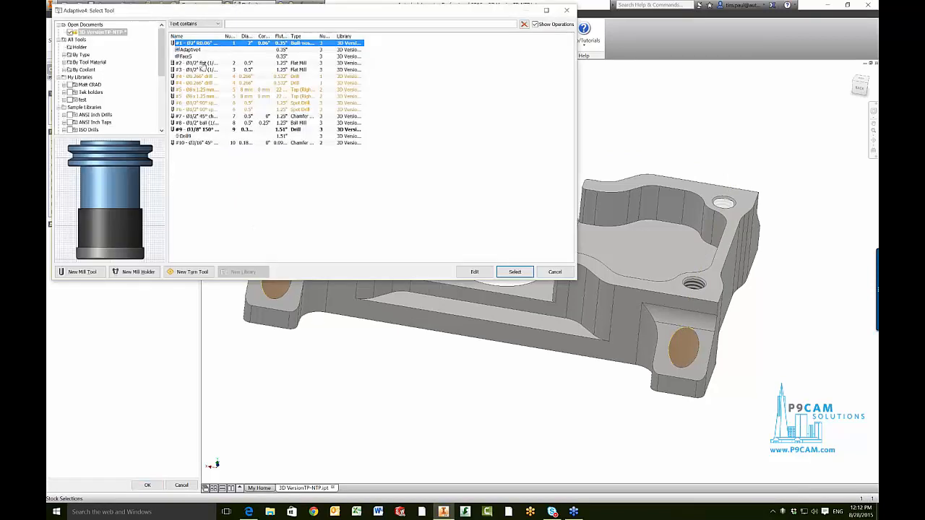
click(201, 63)
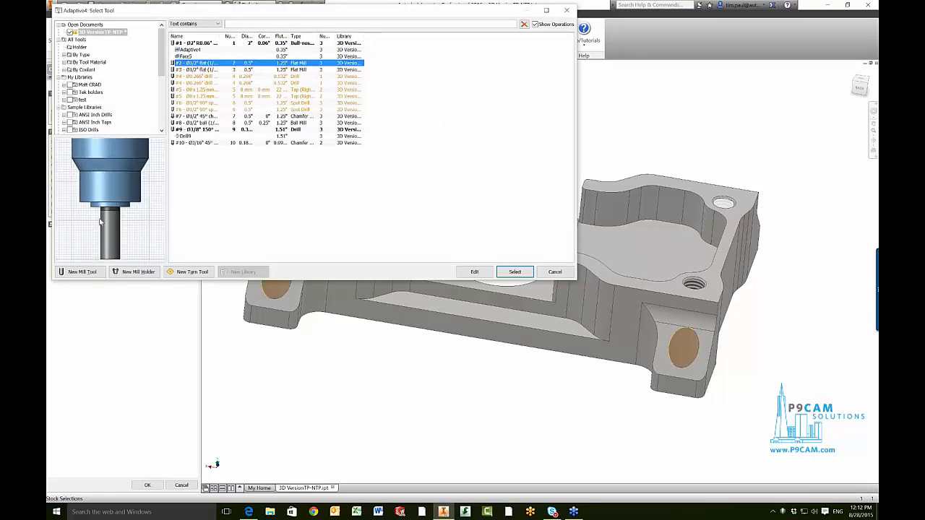
click(519, 273)
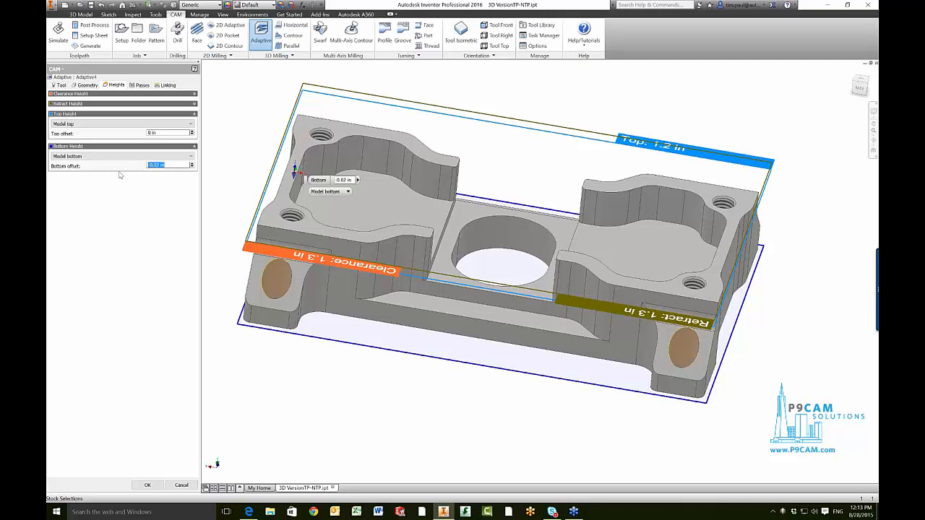
Set the adaptive operation's bottom offset to -0.02 in from the model bottom, check its pass settings and finish the operation.
key(BackSpace)
text(-.02)
click(143, 86)
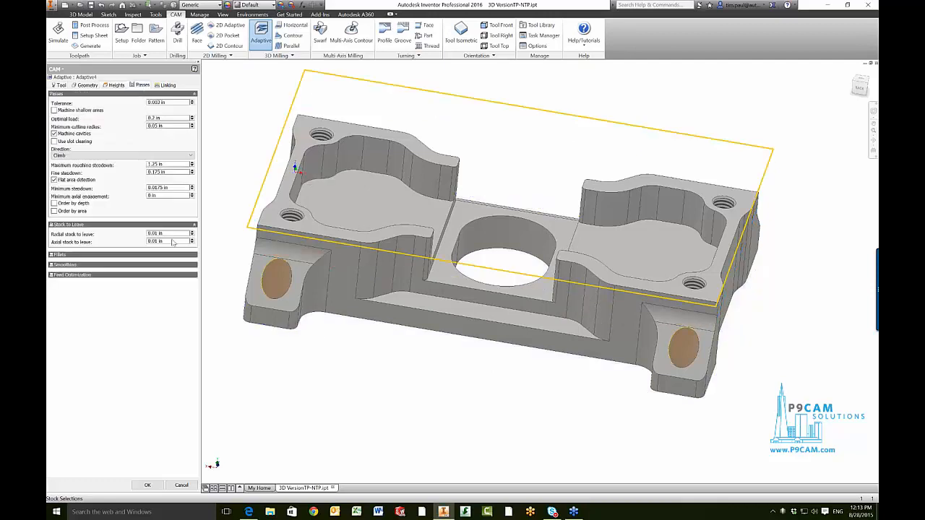
click(143, 489)
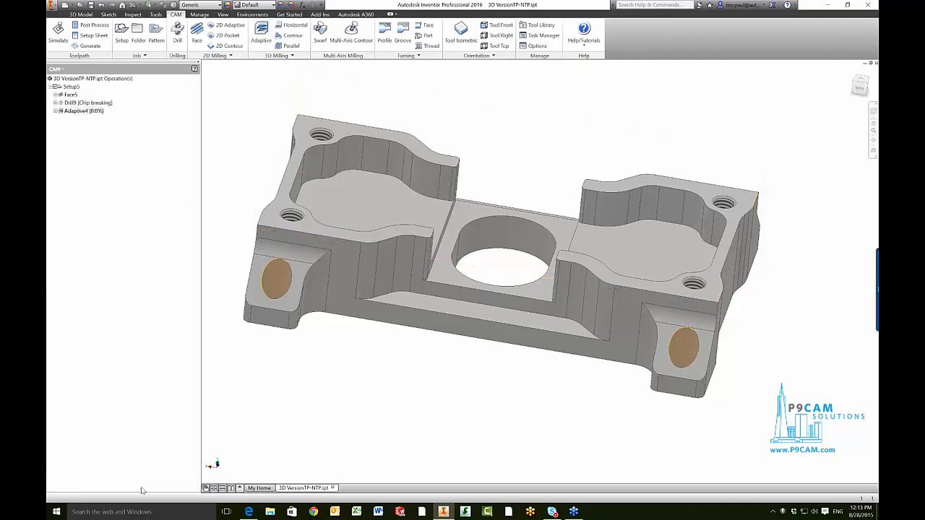
Examine the generated adaptive toolpath around the pockets, central opening and angled corner feet from several sides.
shift+middle_drag(250, 279, 323, 263)
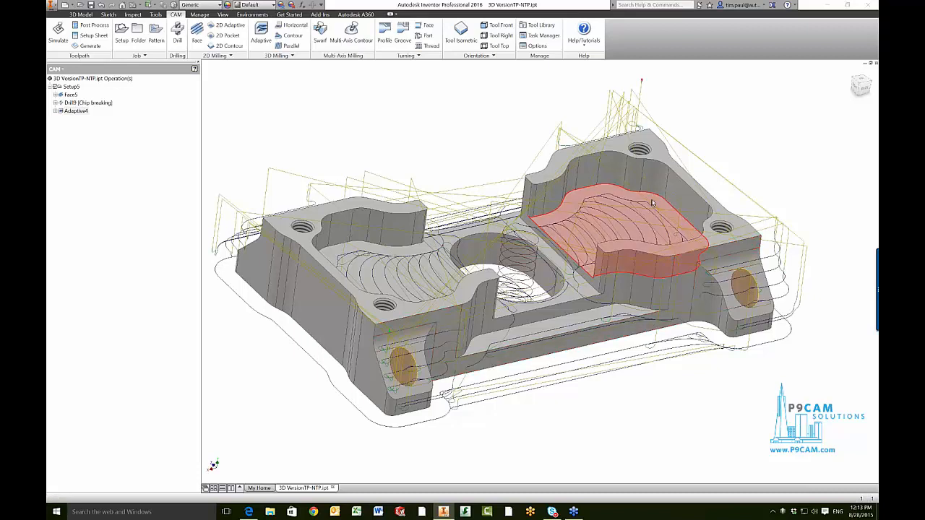
scroll(398, 116, down, 1)
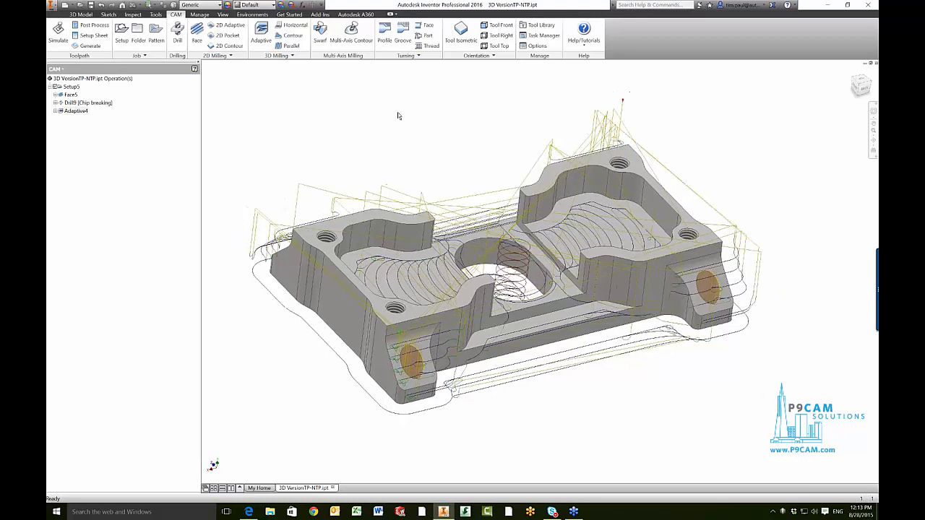
shift+middle_drag(399, 115, 383, 177)
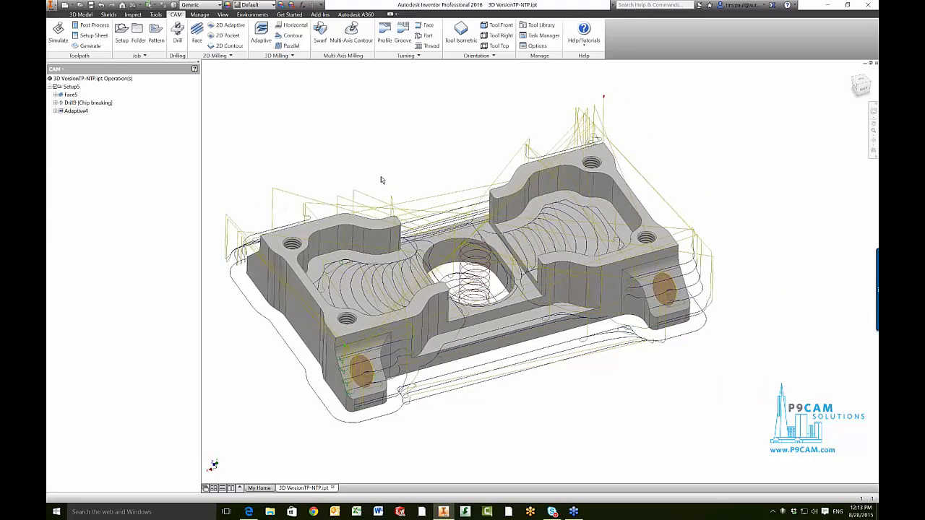
click(74, 111)
shift+middle_drag(245, 219, 267, 205)
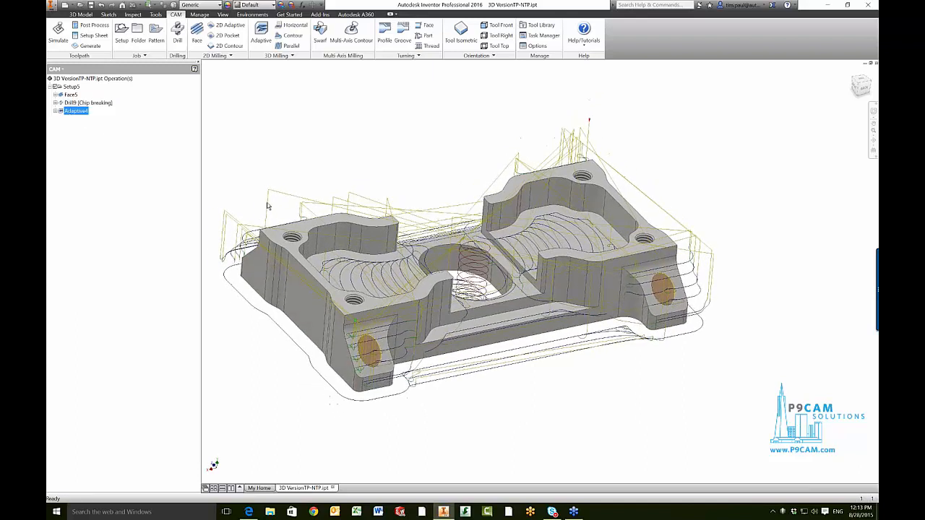
scroll(436, 317, down, 2)
shift+middle_drag(441, 295, 489, 288)
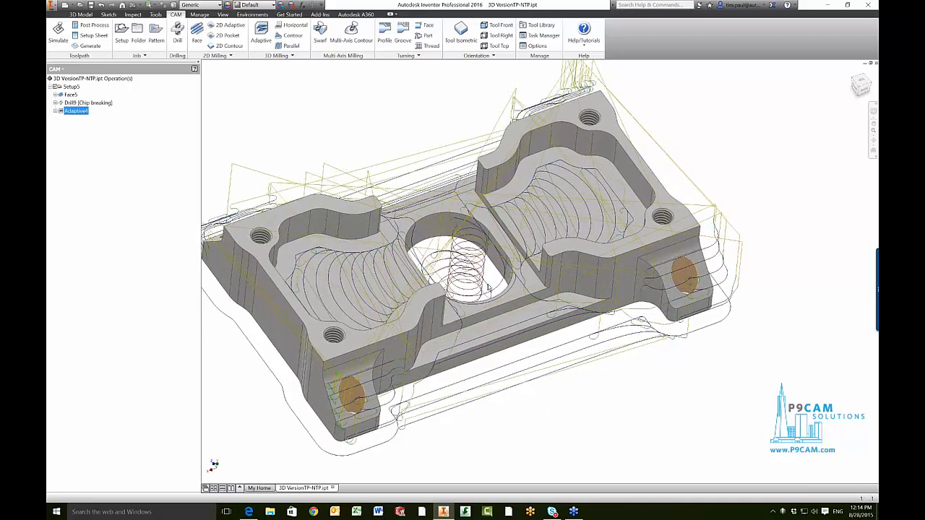
shift+middle_drag(489, 287, 354, 216)
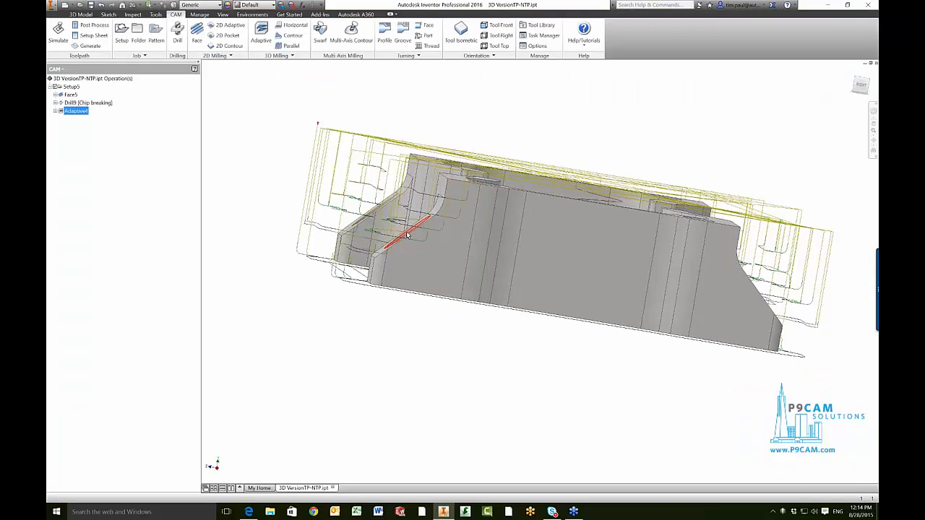
shift+middle_drag(390, 247, 358, 250)
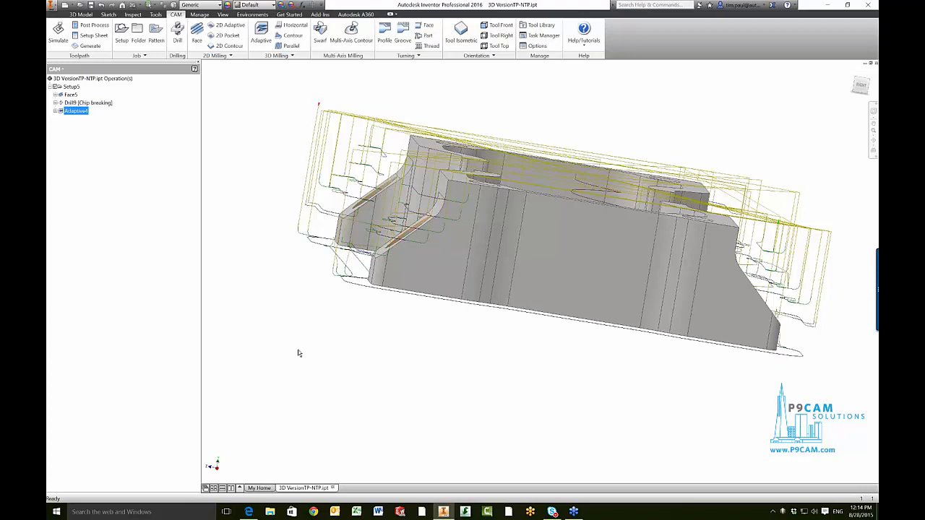
shift+middle_drag(298, 353, 282, 283)
scroll(403, 237, up, 2)
scroll(425, 224, down, 4)
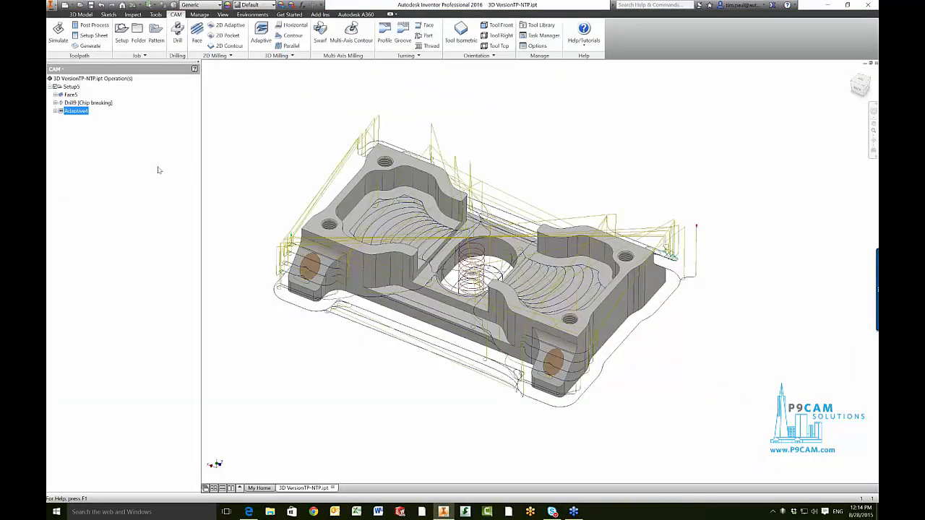
click(82, 140)
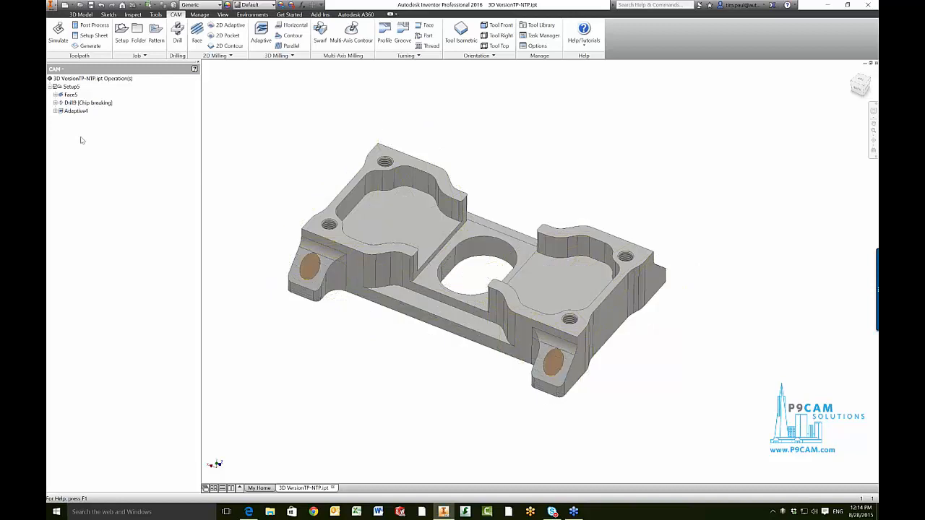
Simulate all operations of Setup5 with stop on collision enabled and the playback speed increased.
key(F6)
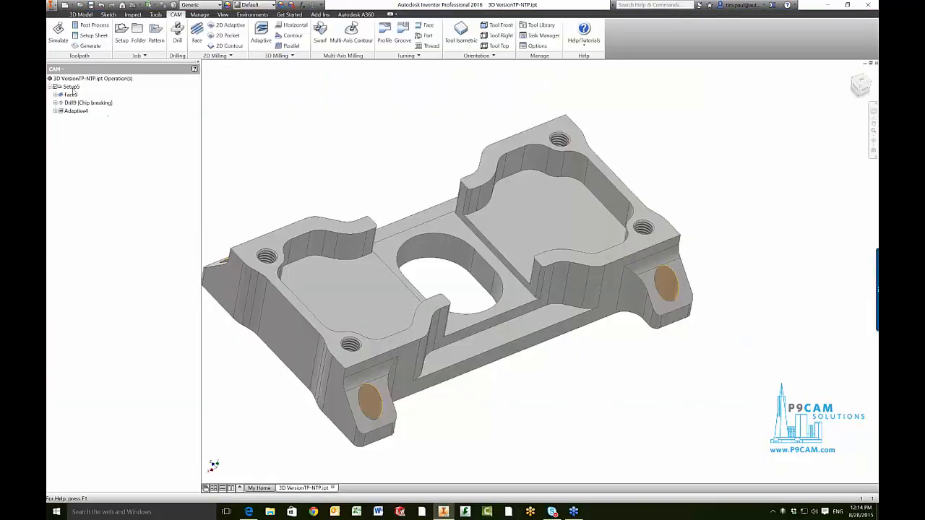
click(71, 87)
right_click(72, 88)
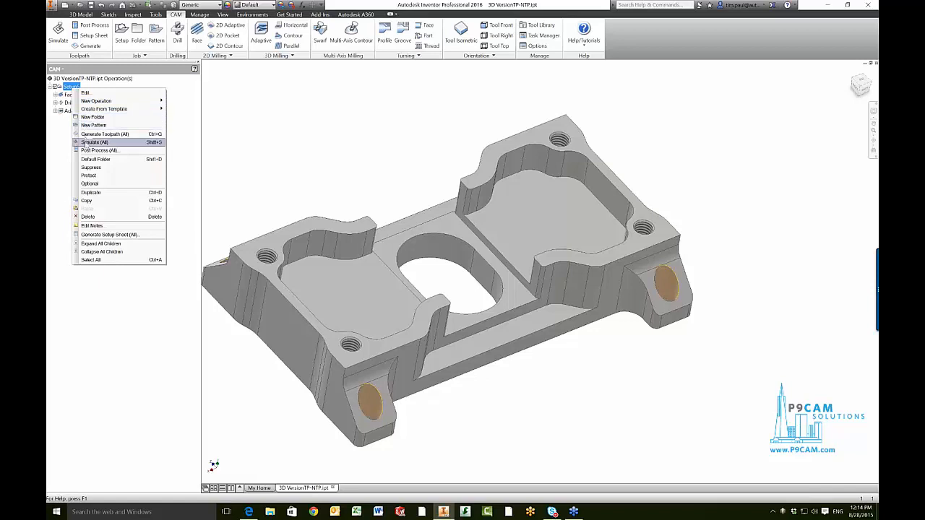
click(90, 142)
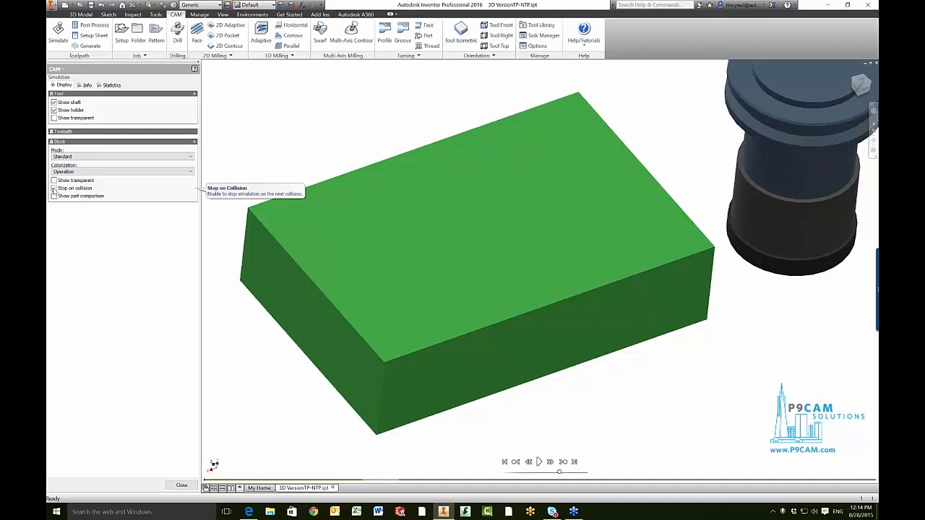
click(53, 189)
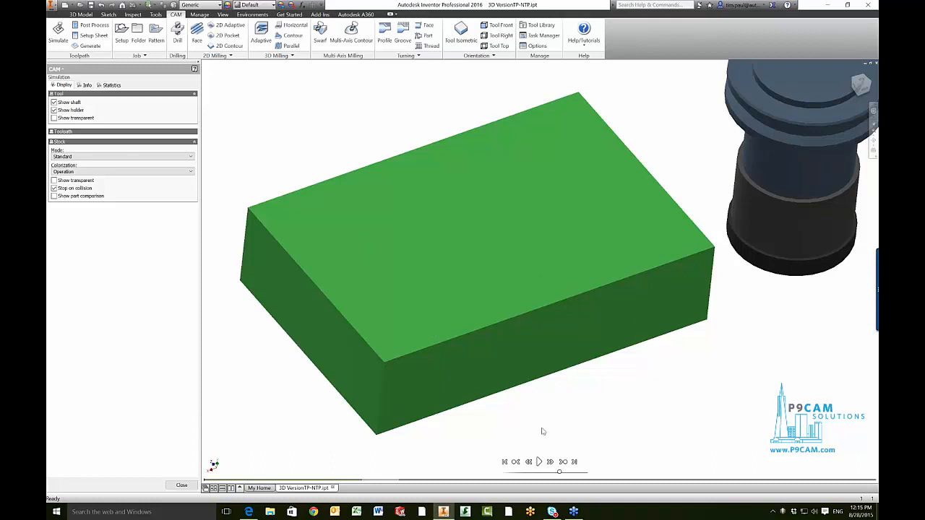
click(539, 463)
drag(560, 474, 579, 473)
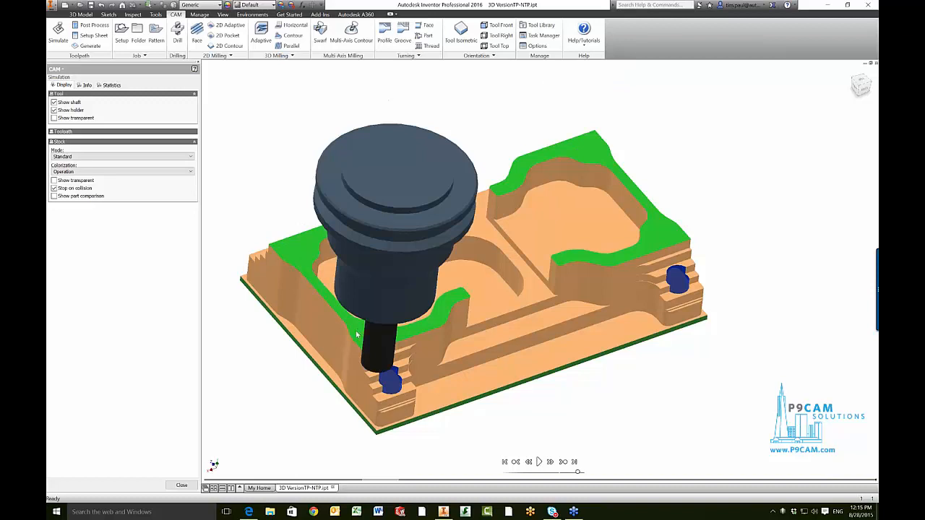
Examine the simulated stock at the corner feet, pockets and central opening from several angles, and close the simulation.
shift+middle_drag(357, 334, 624, 352)
key(F6)
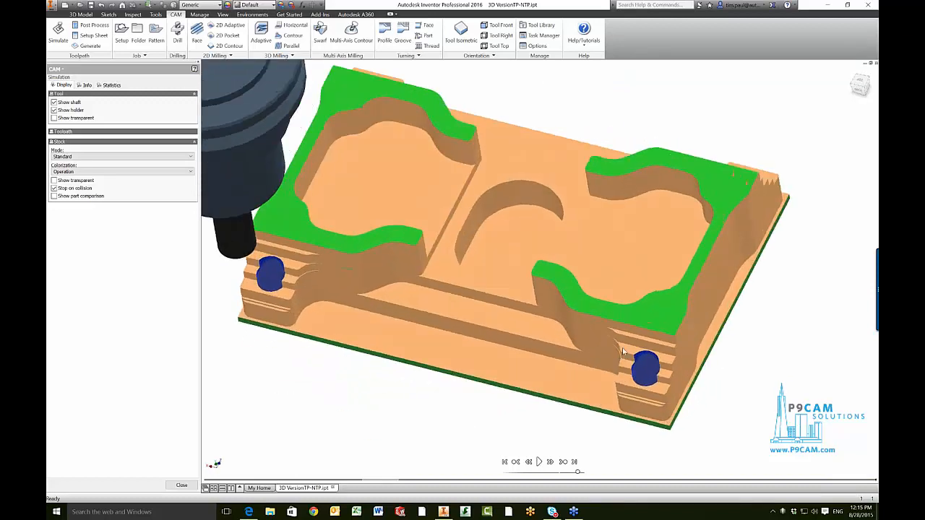
key(F5)
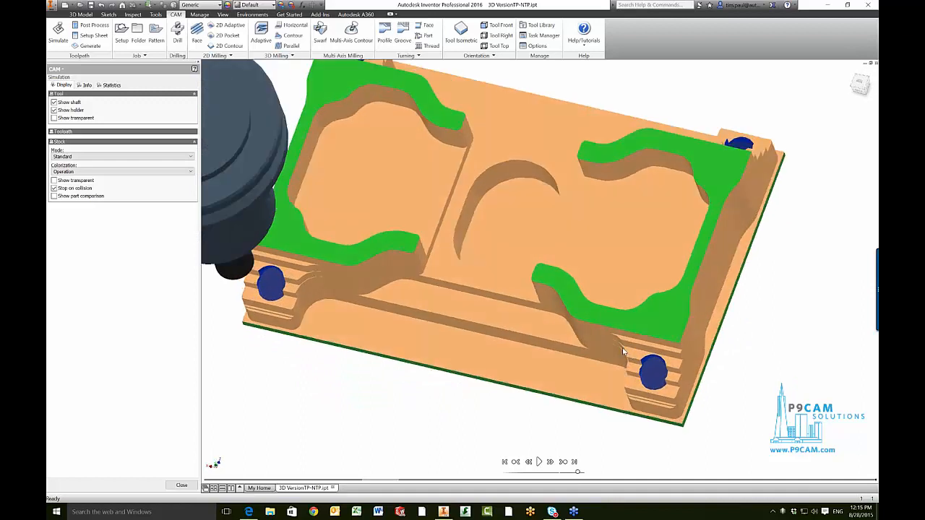
key(F5)
key(F6)
shift+middle_drag(621, 351, 718, 310)
scroll(710, 268, up, 2)
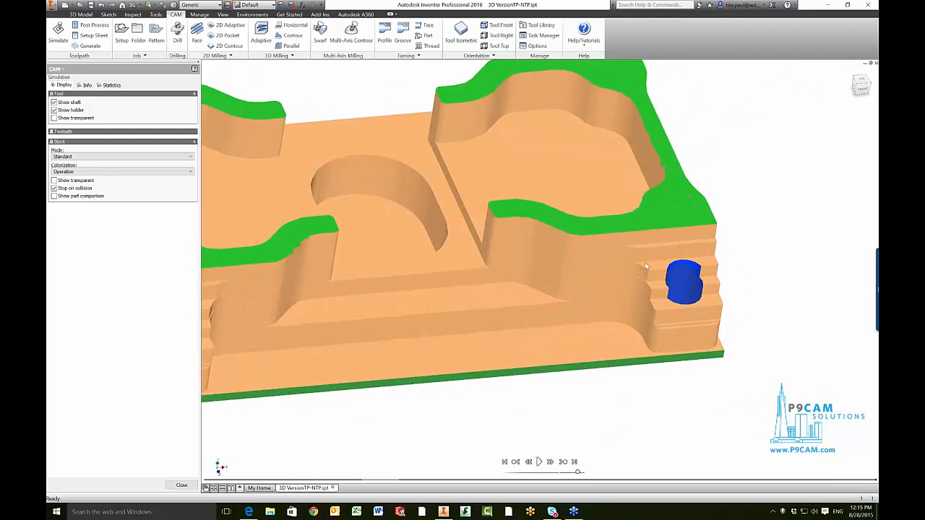
key(F5)
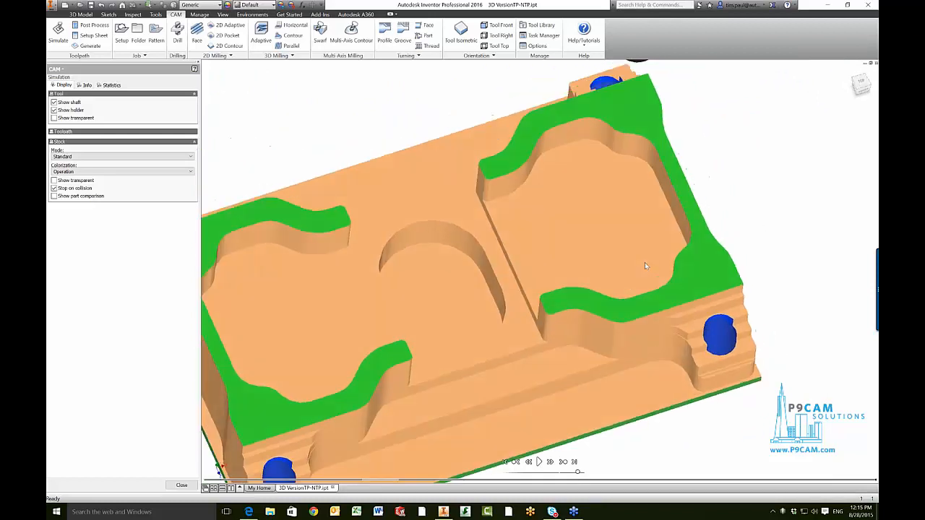
key(F5)
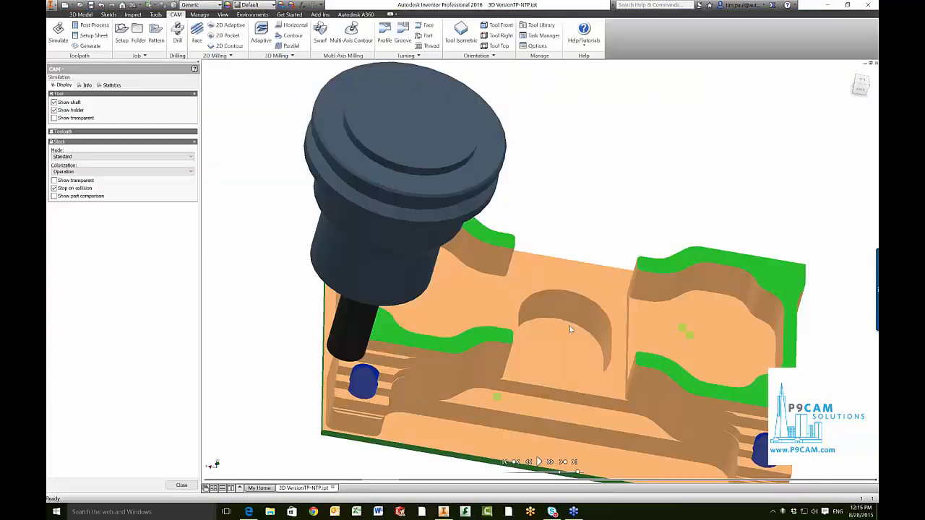
shift+middle_drag(569, 326, 607, 220)
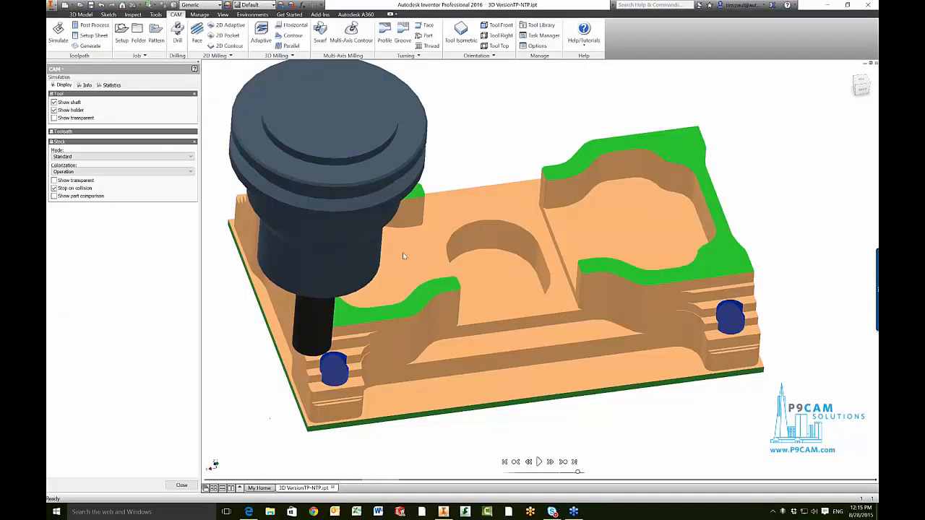
click(182, 485)
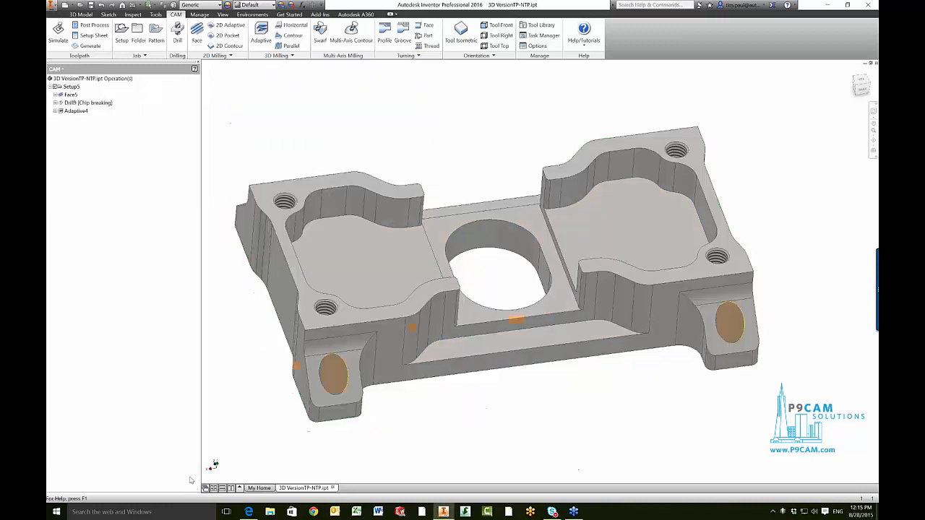
Reopen the adaptive operation to review its stepdown and stock-to-leave settings, and accept it.
shift+middle_drag(325, 290, 402, 290)
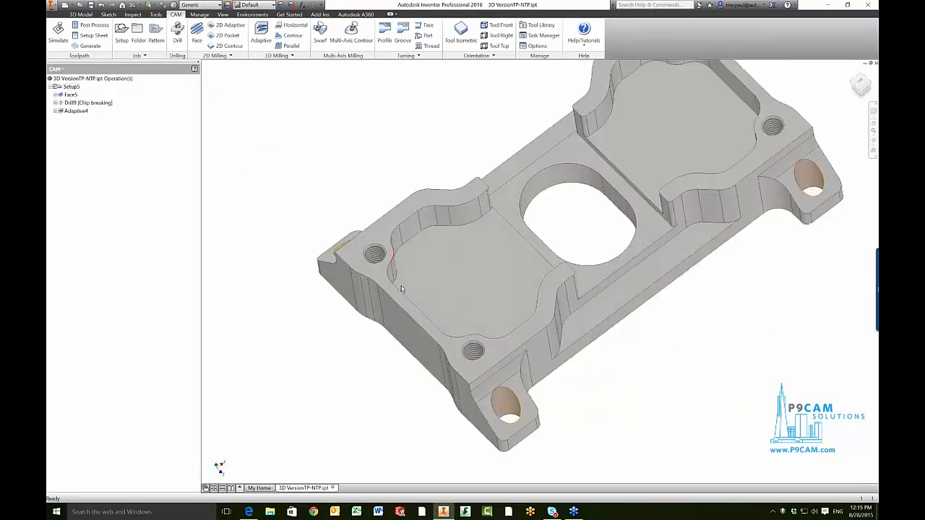
click(71, 86)
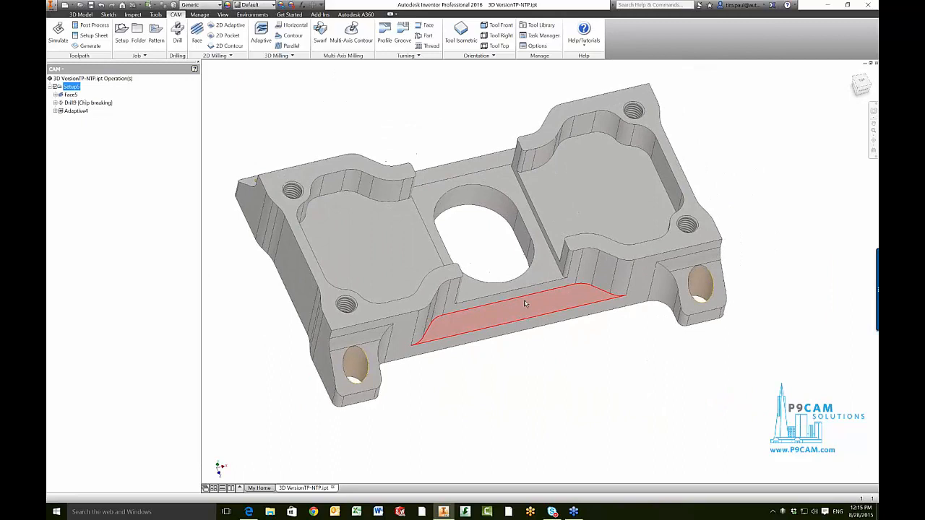
click(77, 112)
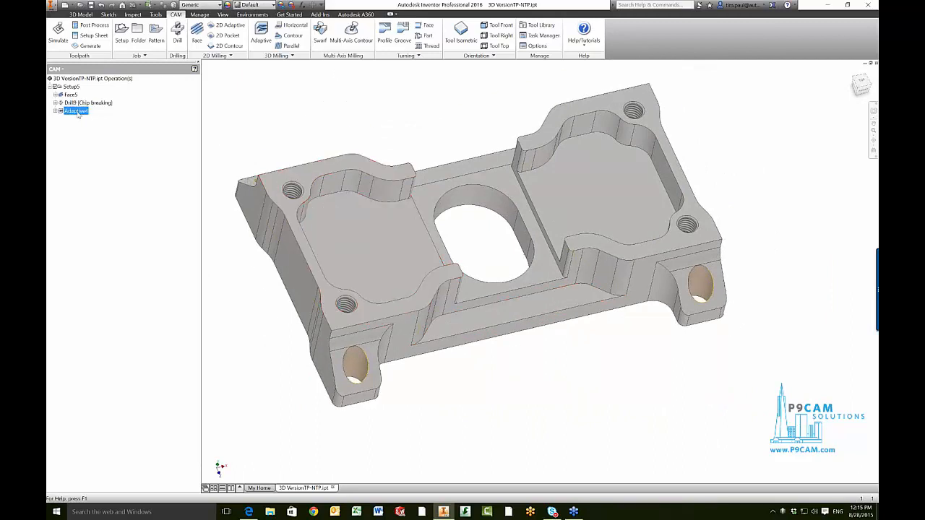
double_click(77, 113)
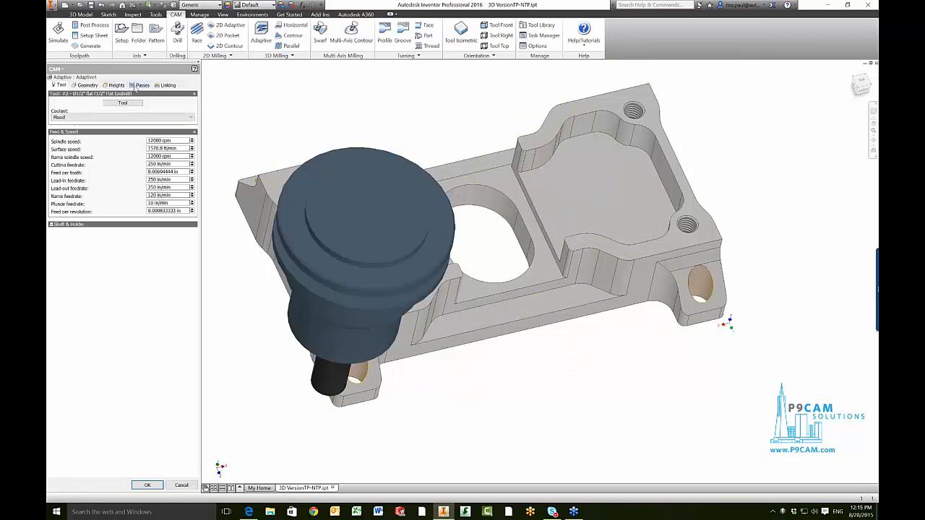
click(137, 86)
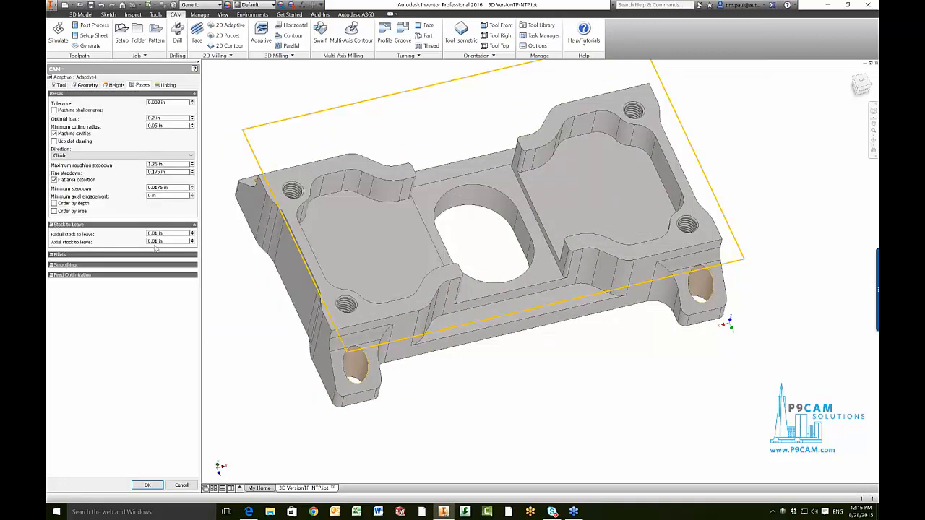
mouse_move(169, 236)
click(148, 485)
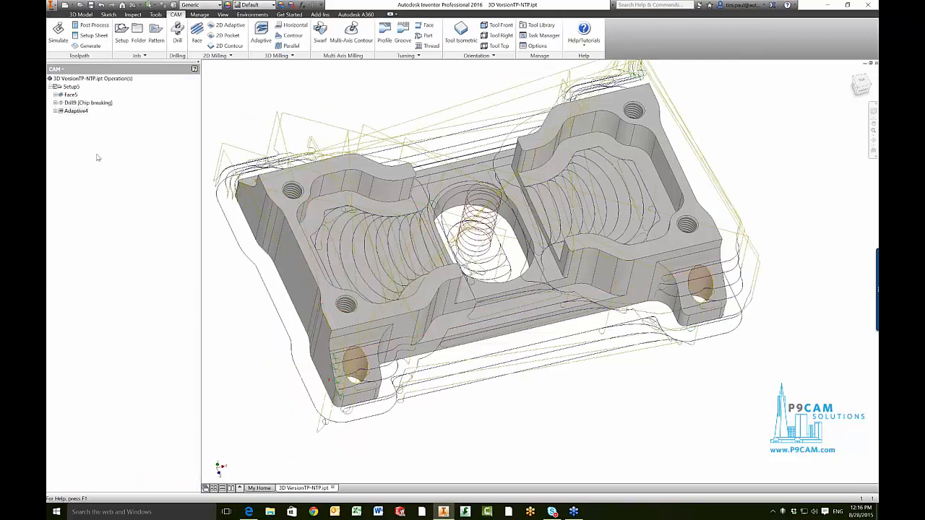
Try a 3D Horizontal toolpath with the 1/2" flat endmill and examine its passes over the part's flat faces.
click(67, 143)
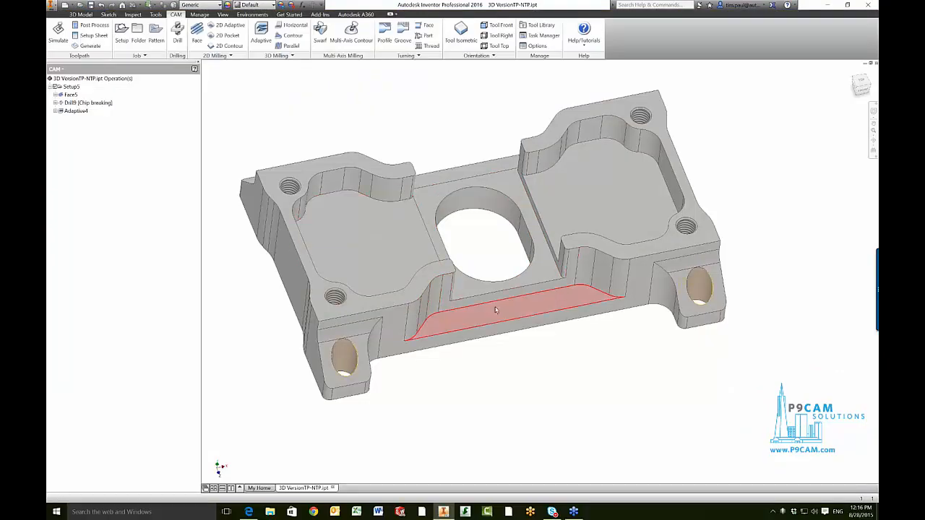
right_click(94, 147)
mouse_move(111, 150)
mouse_move(193, 172)
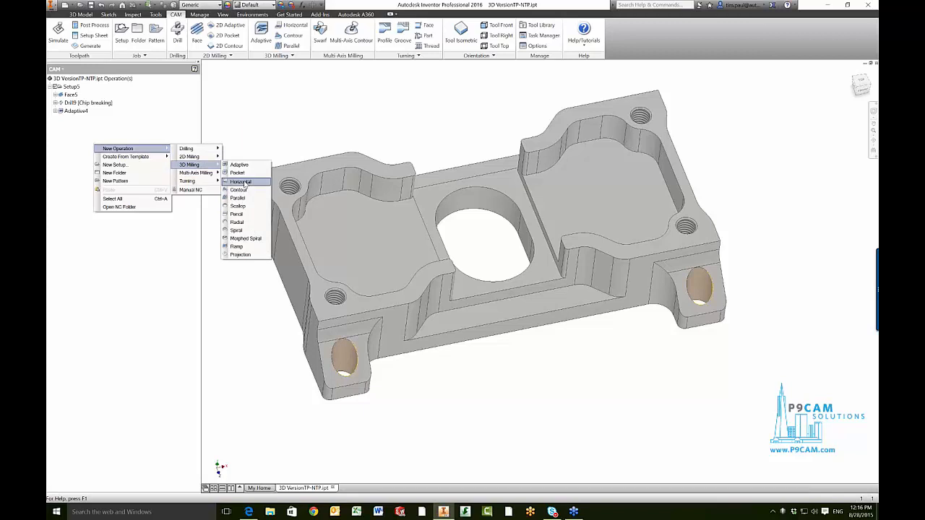
click(241, 182)
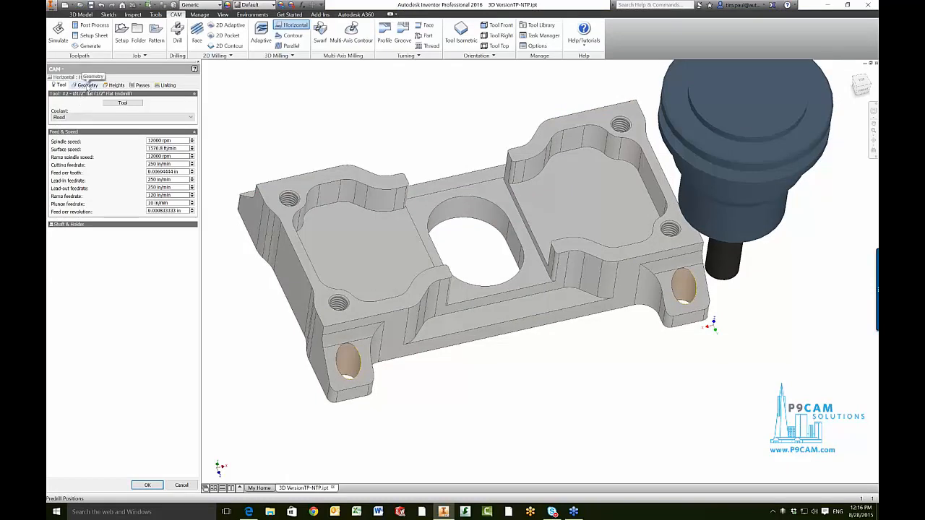
click(146, 485)
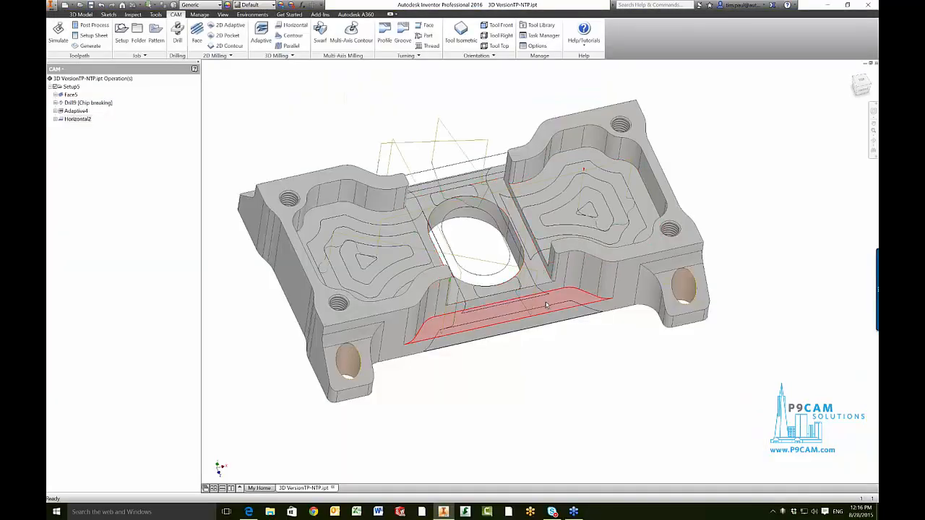
shift+middle_drag(367, 196, 433, 253)
scroll(464, 208, up, 2)
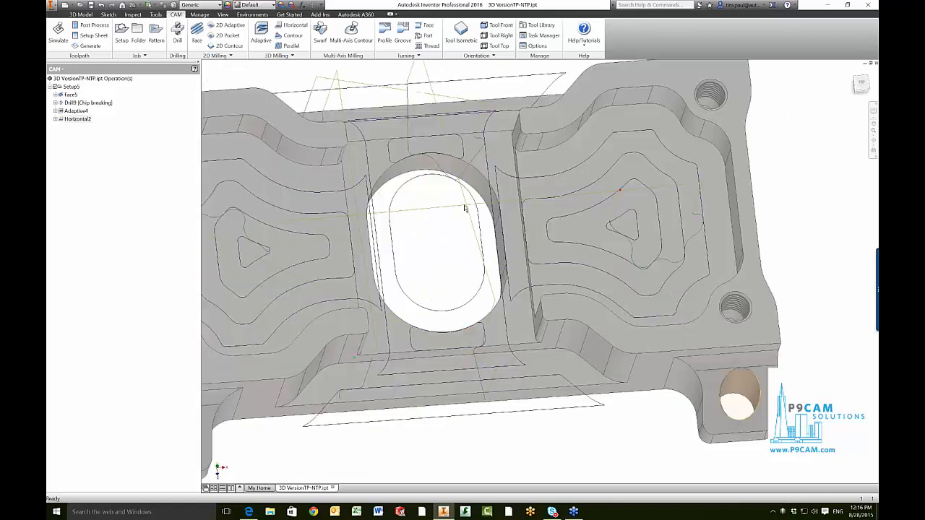
scroll(465, 208, down, 2)
shift+middle_drag(467, 204, 448, 239)
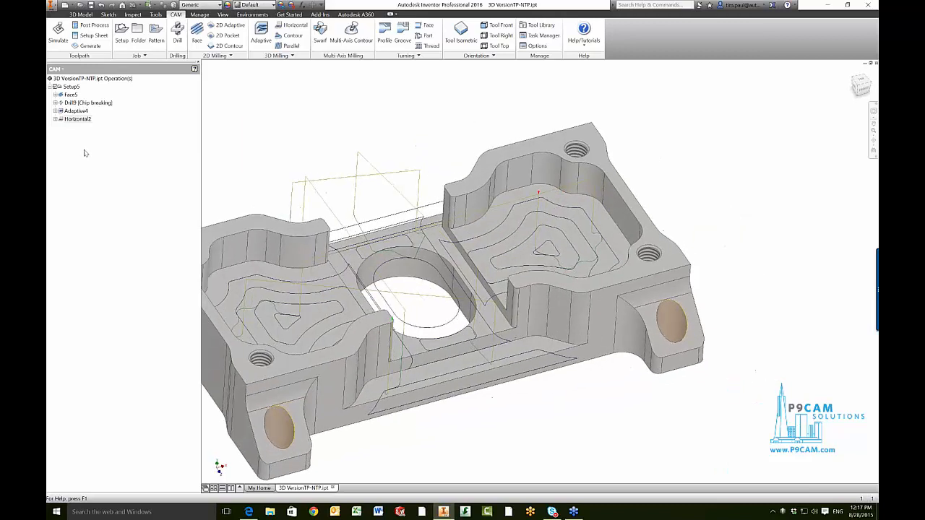
Delete the horizontal operation from Setup5.
right_click(76, 119)
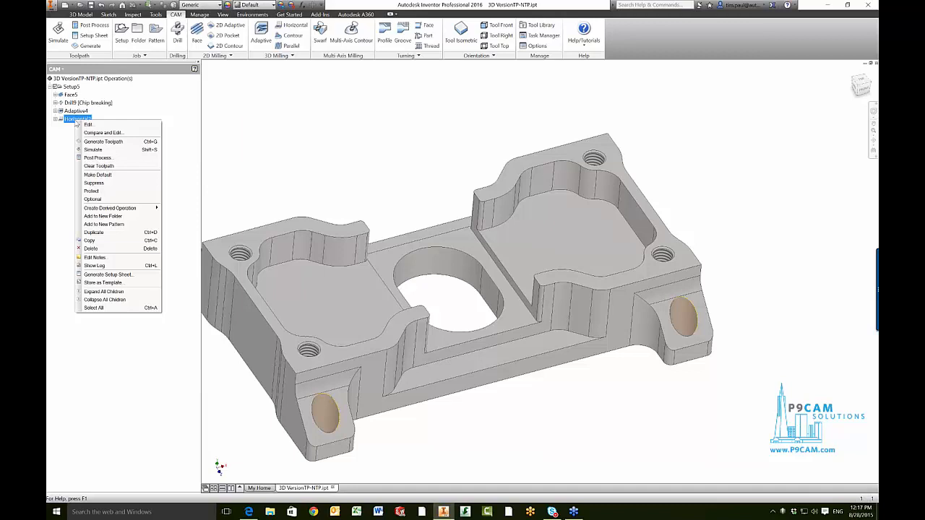
click(90, 249)
click(494, 288)
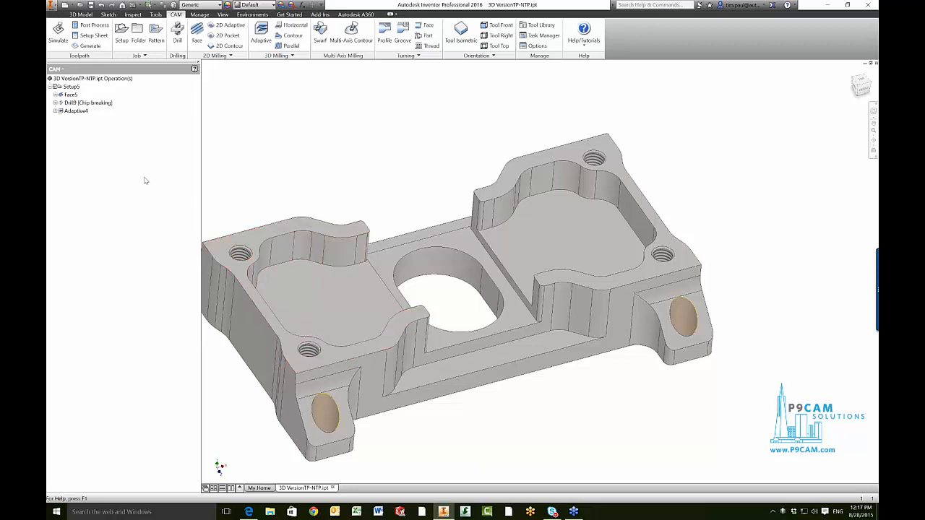
Start a 2D Pocket operation with the 1/2" flat endmill and select both pocket floors, the central floor and the side ledges.
right_click(75, 135)
mouse_move(84, 138)
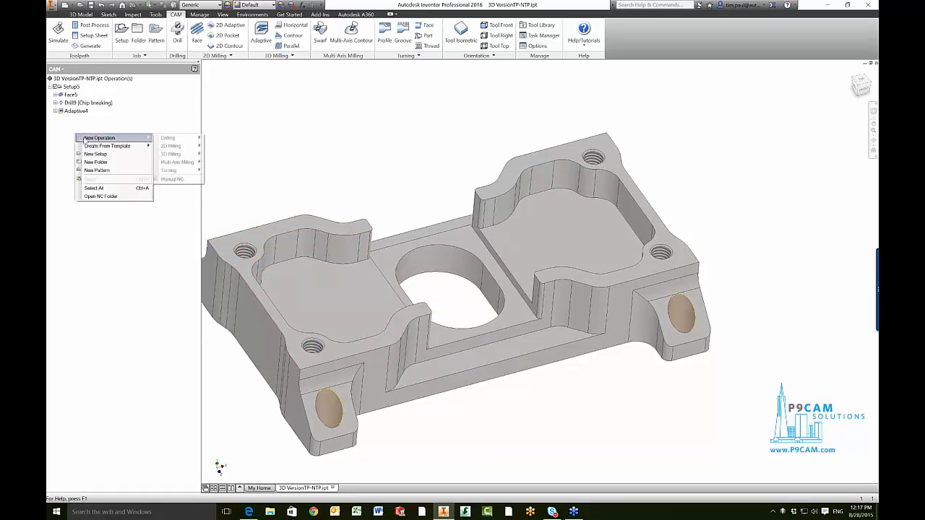
mouse_move(184, 148)
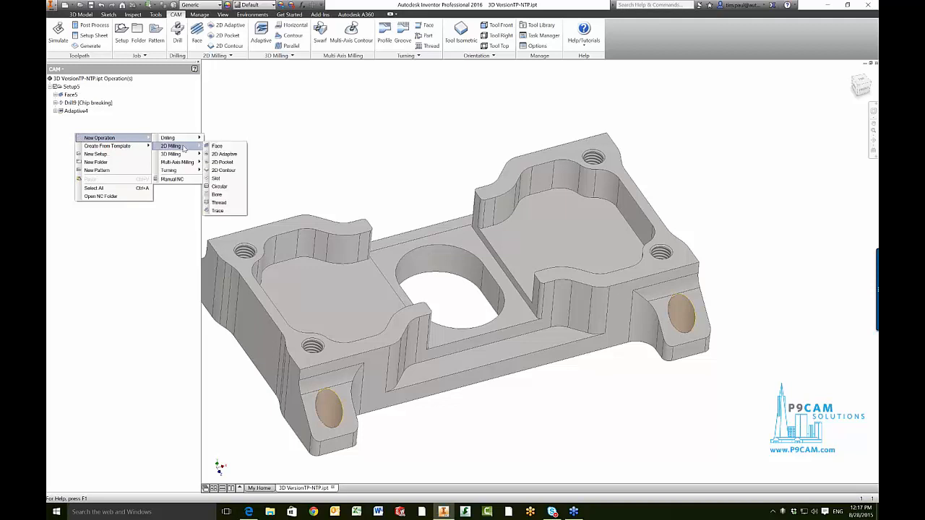
click(225, 165)
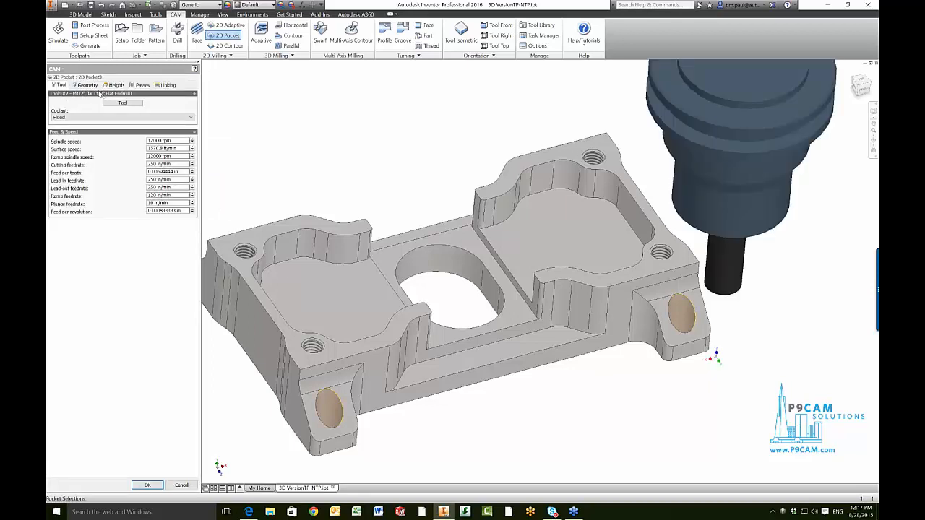
click(310, 290)
click(499, 246)
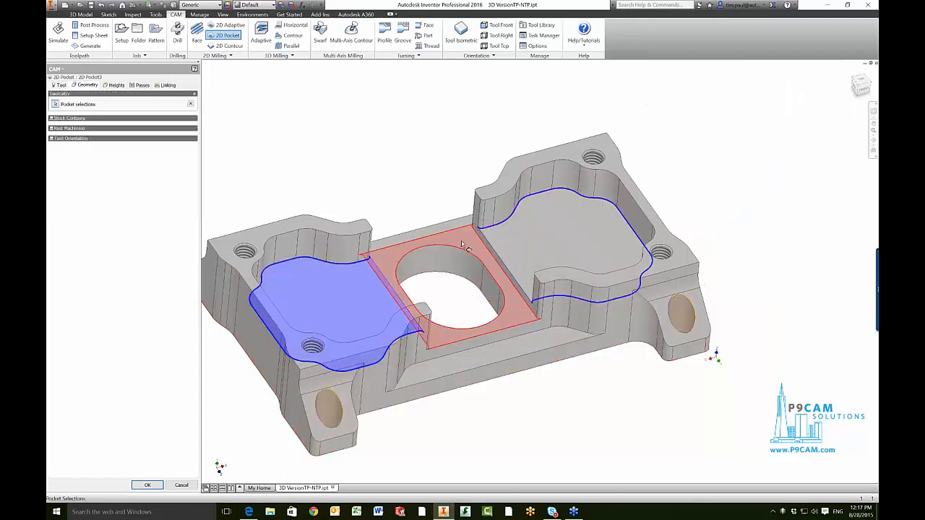
click(466, 246)
click(499, 351)
shift+middle_drag(504, 290, 554, 213)
click(552, 217)
Review the pocket operation's heights, finishing passes and maximum stepover expression, keep the expression, and generate the toolpath.
click(114, 86)
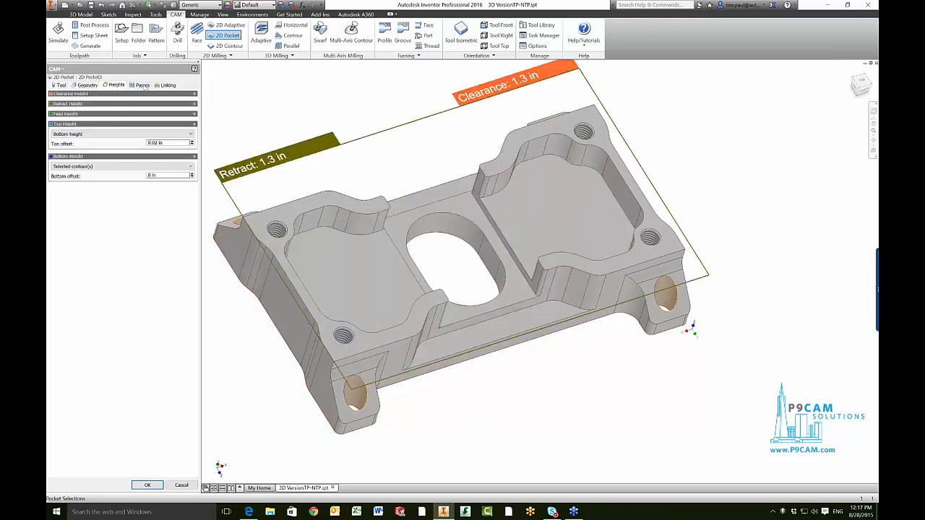
click(142, 86)
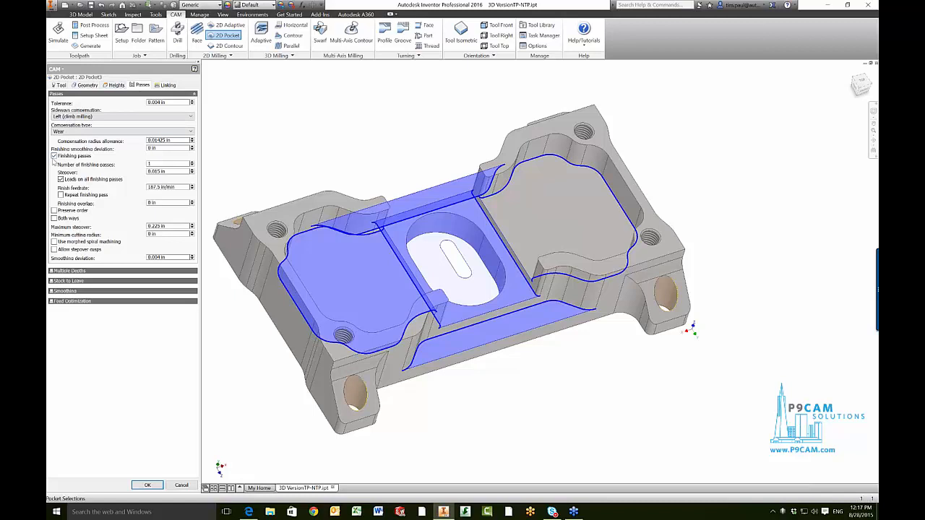
mouse_move(56, 162)
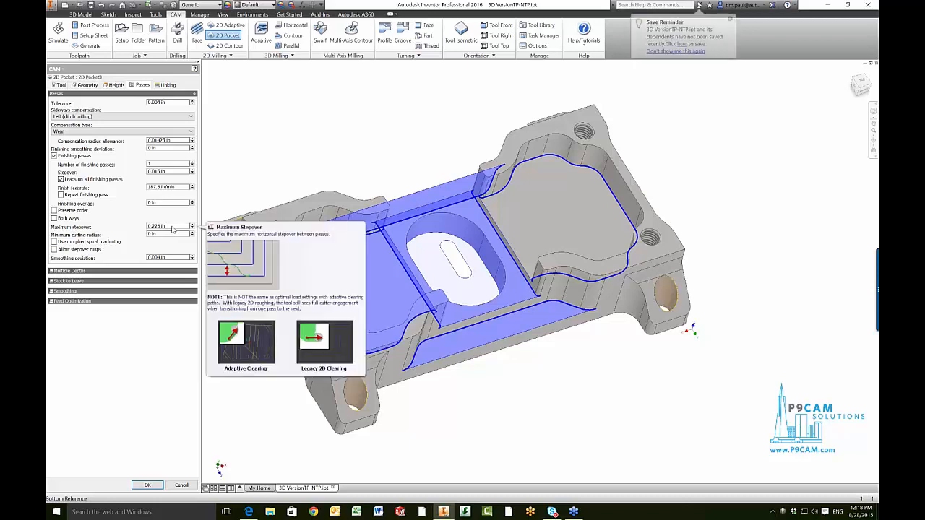
right_click(173, 228)
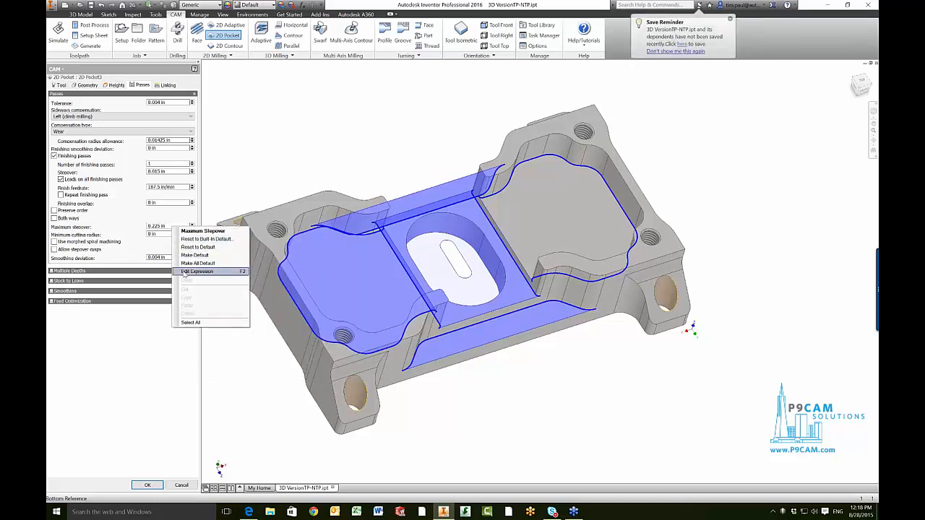
click(185, 273)
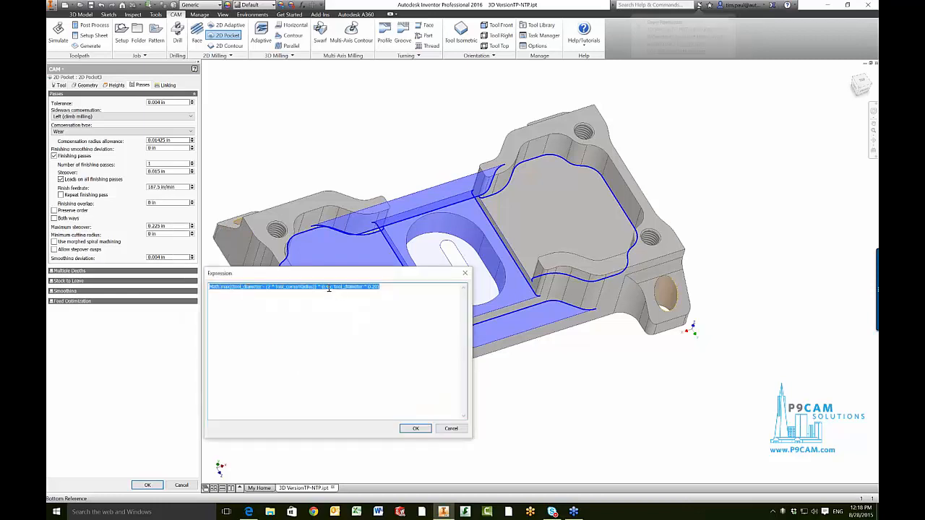
click(332, 287)
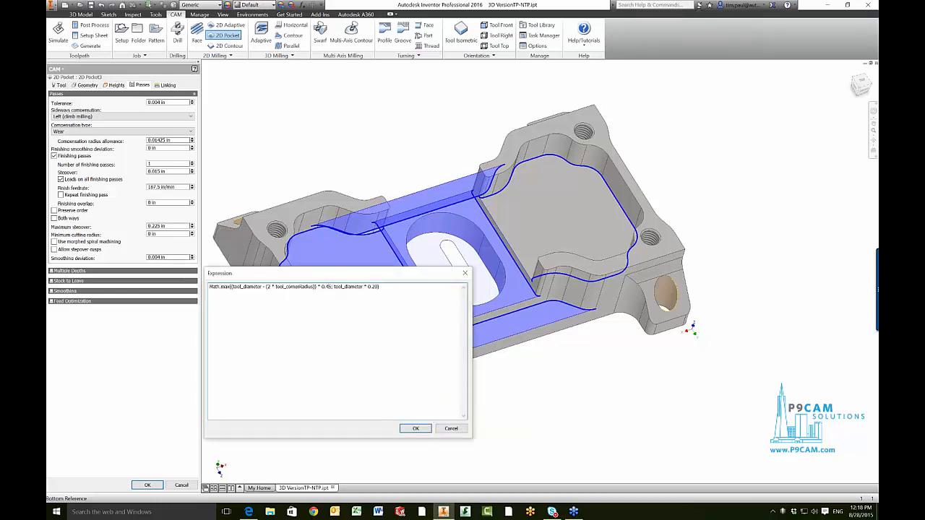
click(416, 429)
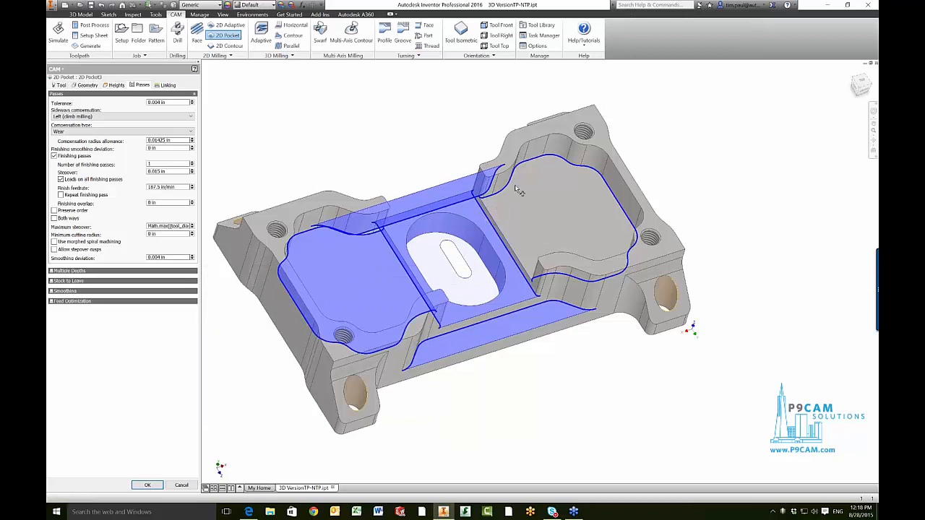
click(148, 486)
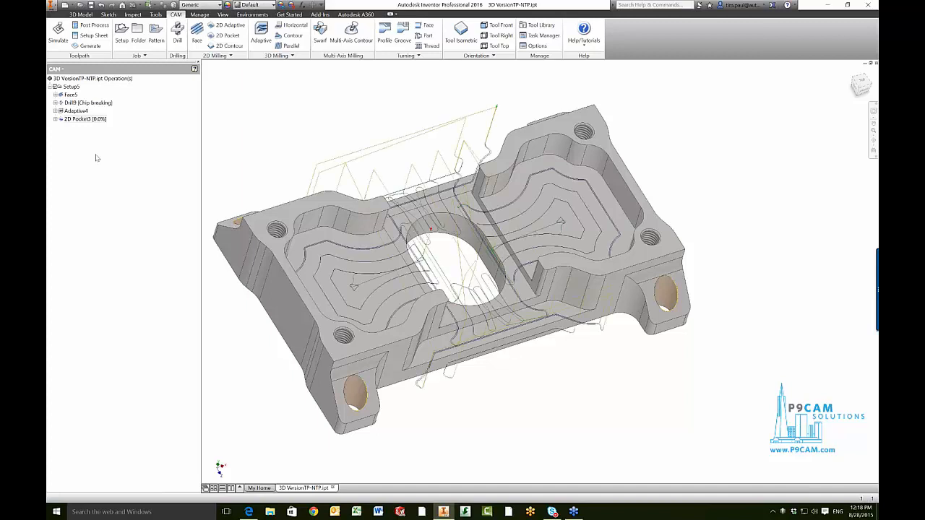
Examine the generated 2D pocket toolpath and the pocket, opening and ledge geometry from several angles.
scroll(557, 313, down, 10)
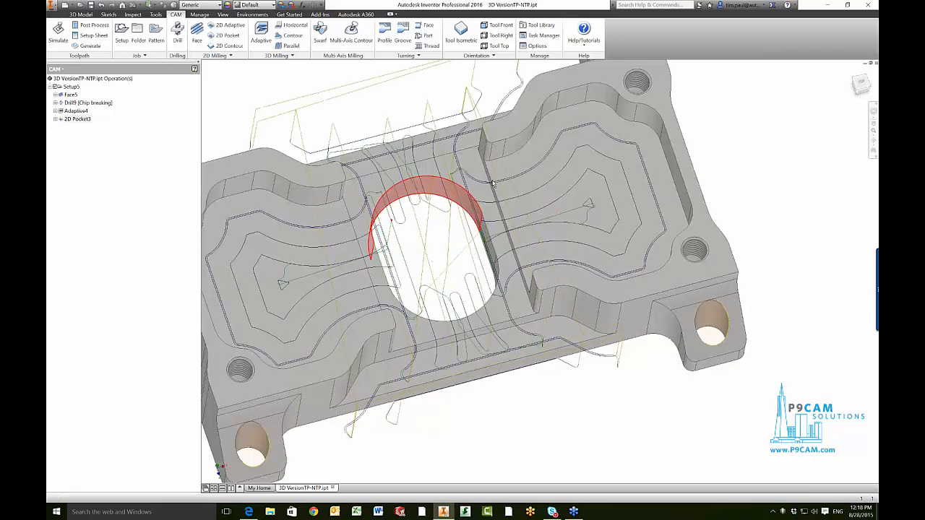
shift+middle_drag(557, 313, 532, 213)
key(F6)
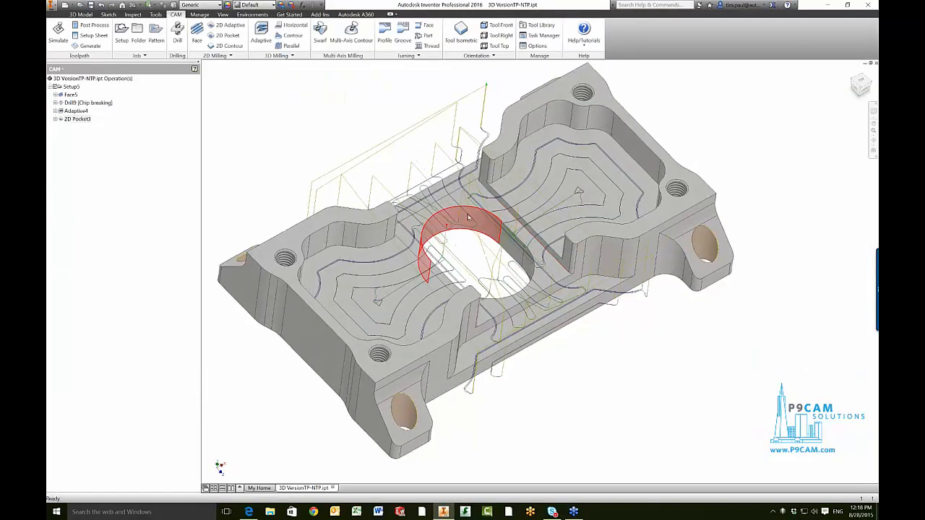
shift+middle_drag(243, 204, 51, 194)
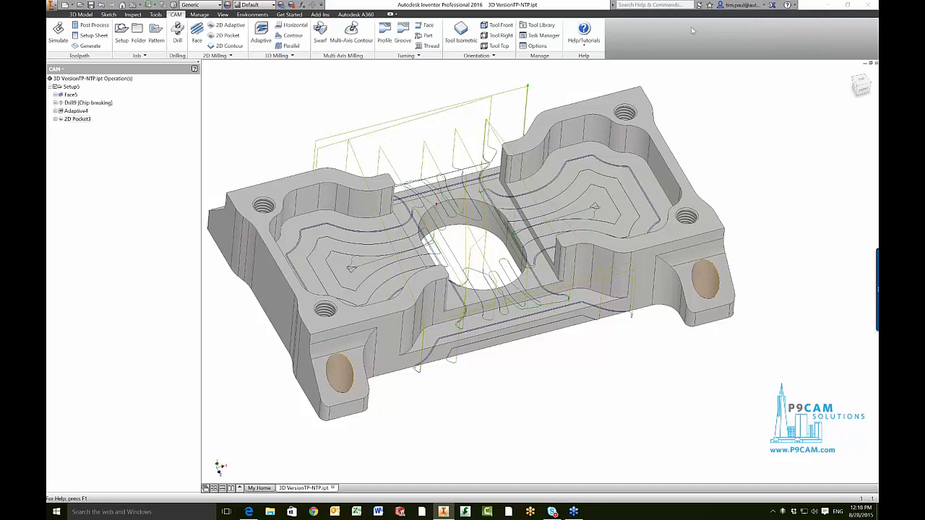
click(109, 169)
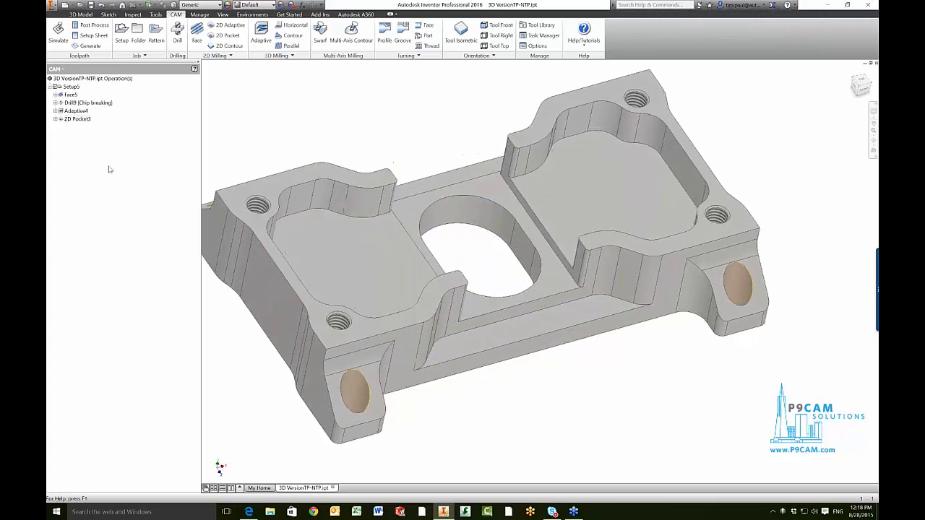
click(88, 119)
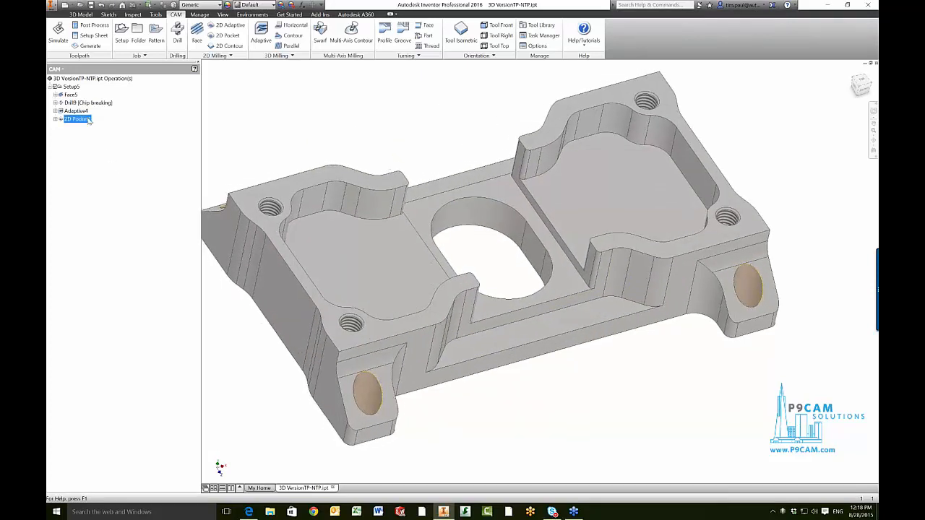
click(80, 178)
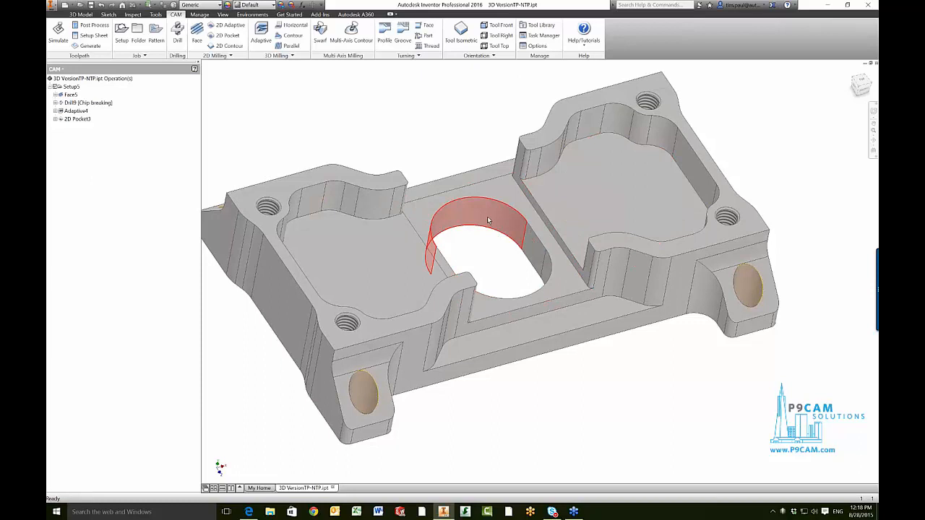
shift+middle_drag(489, 221, 588, 137)
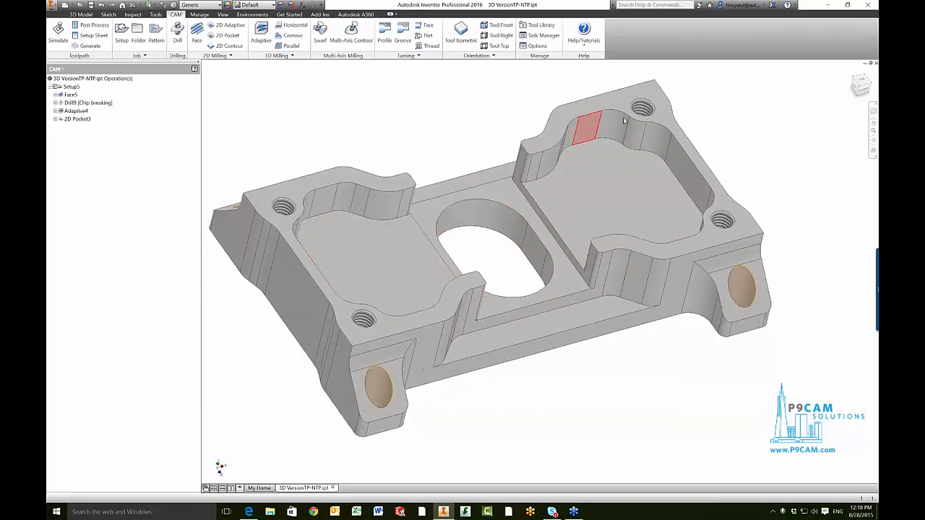
Start a 2D Contour operation and select contour edges on the part's outer profile and central opening.
right_click(84, 143)
mouse_move(88, 147)
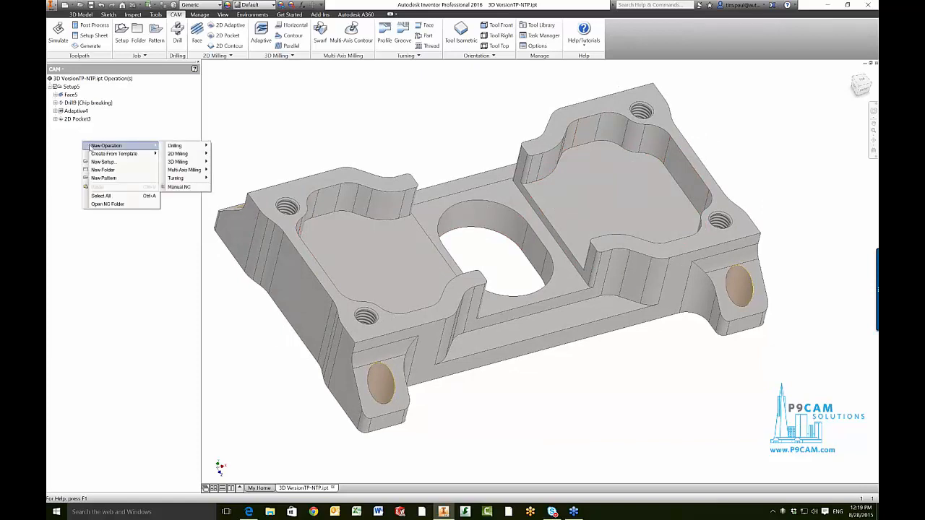
mouse_move(178, 154)
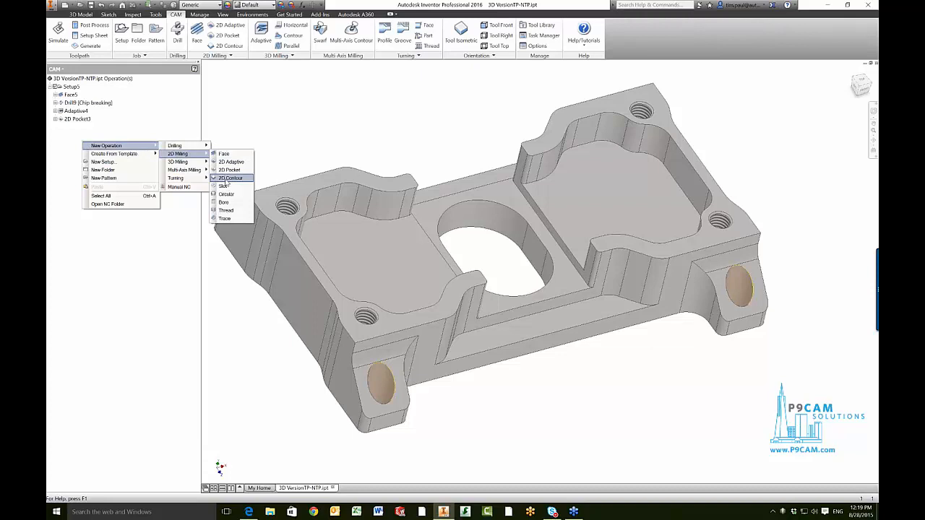
click(228, 179)
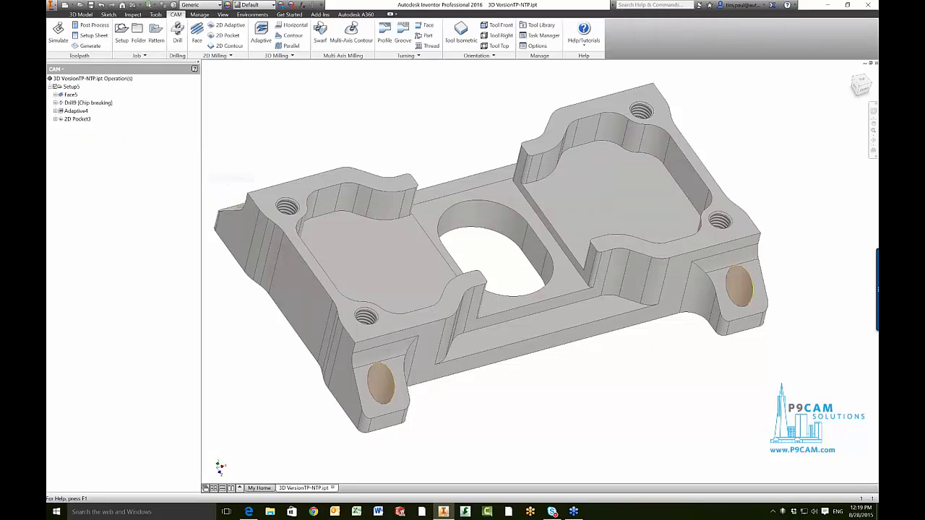
click(299, 340)
shift+middle_drag(289, 297, 568, 241)
click(511, 230)
shift+middle_drag(504, 282, 347, 311)
Set the contour operation's bottom offset to -0.02 in, keeping the bottom height referenced to the selected contours.
click(116, 86)
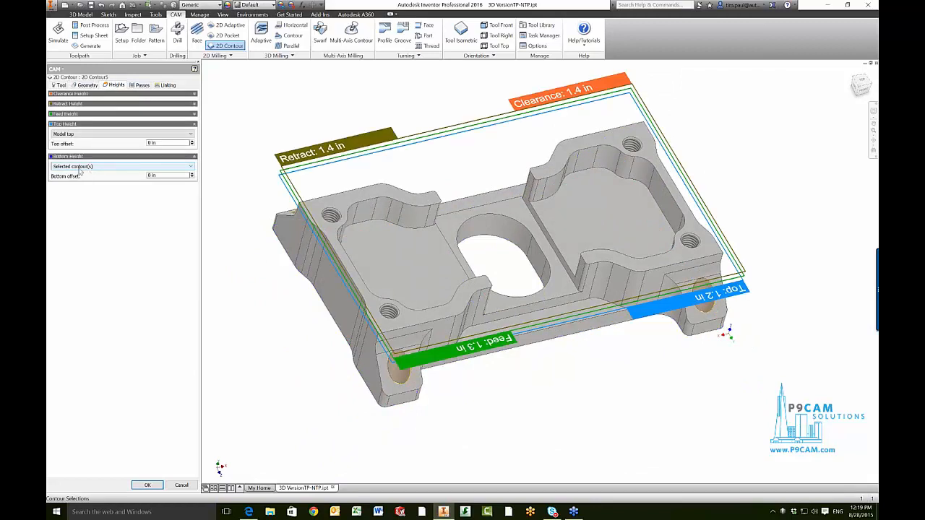
drag(180, 175, 112, 168)
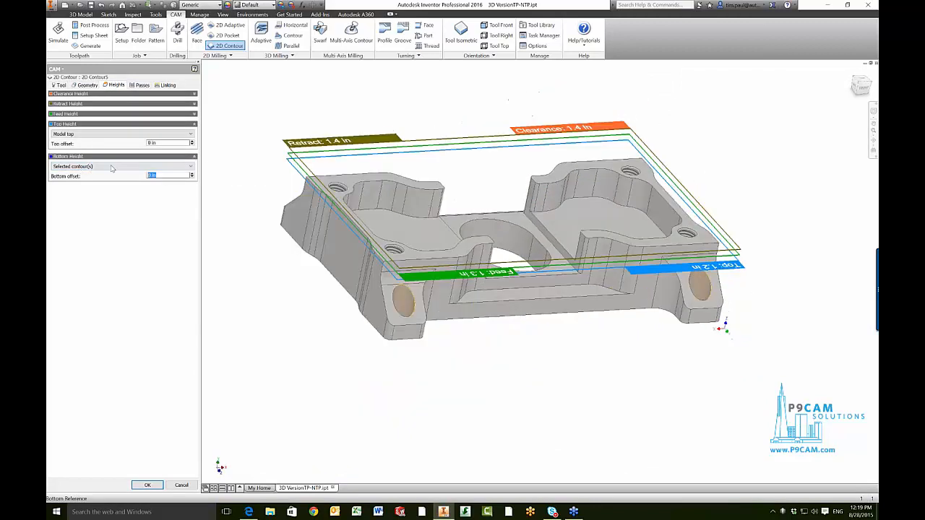
text(-.02)
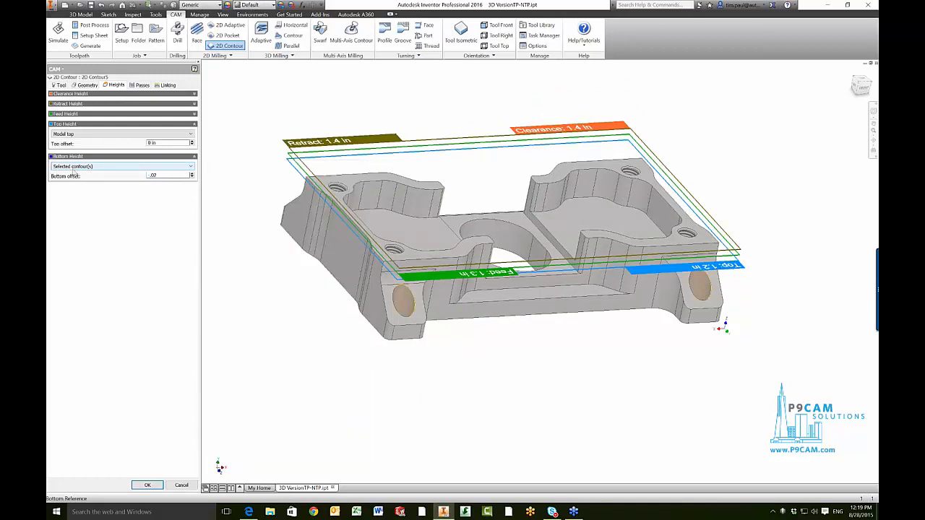
click(89, 167)
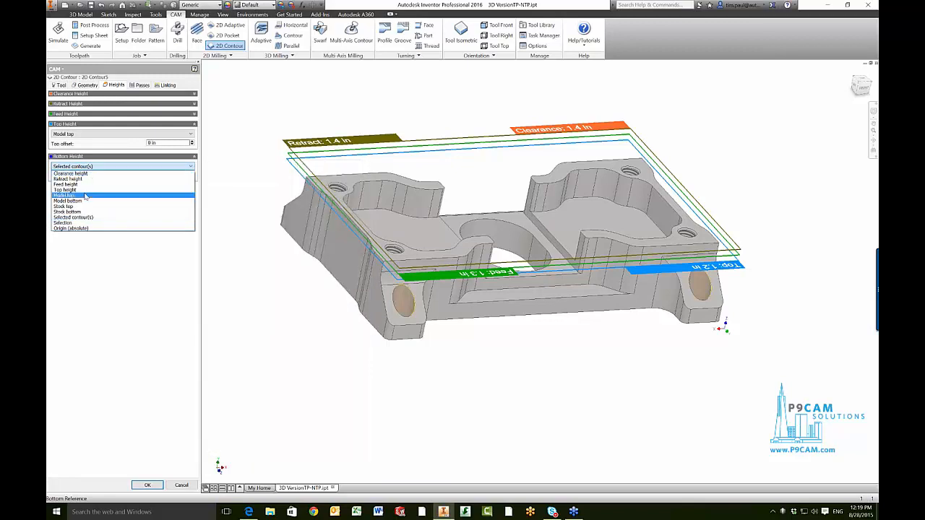
click(103, 293)
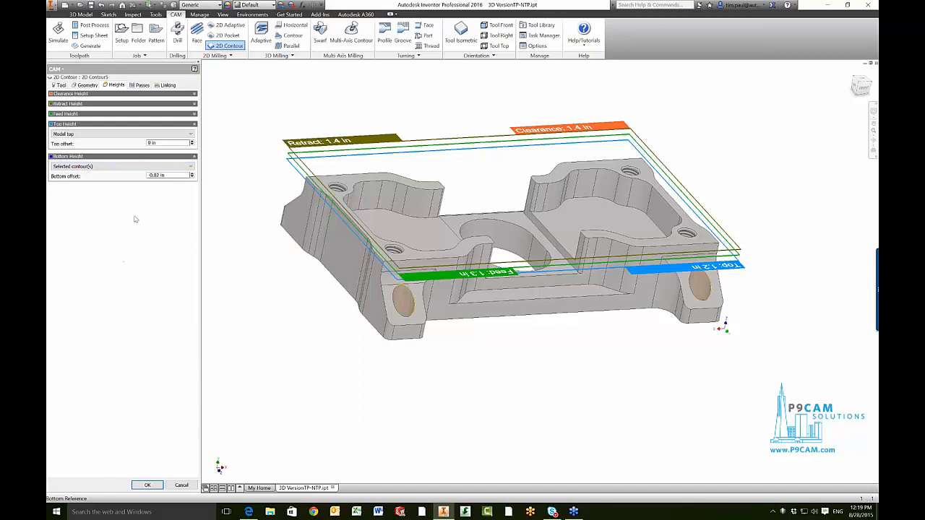
Review the 2D contour's passes settings, generate the toolpath, and inspect it around the outer profile and central opening.
click(141, 85)
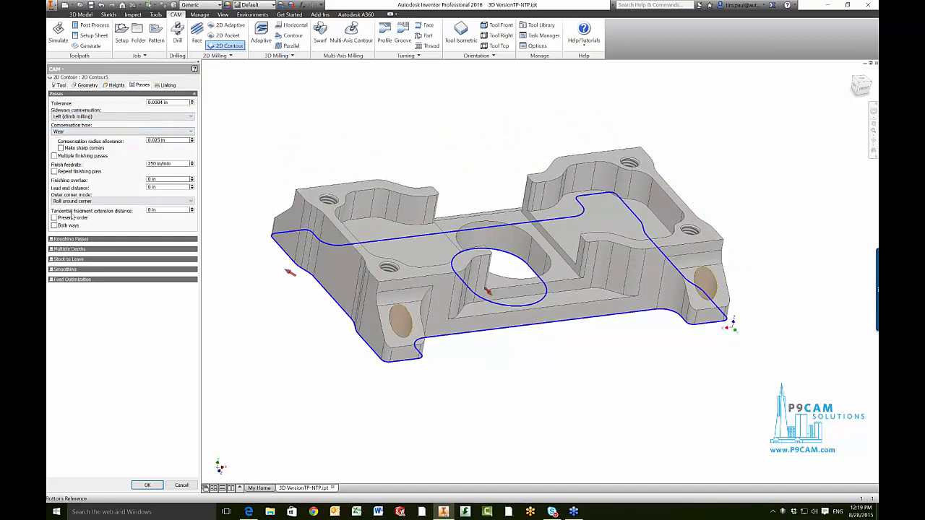
click(148, 485)
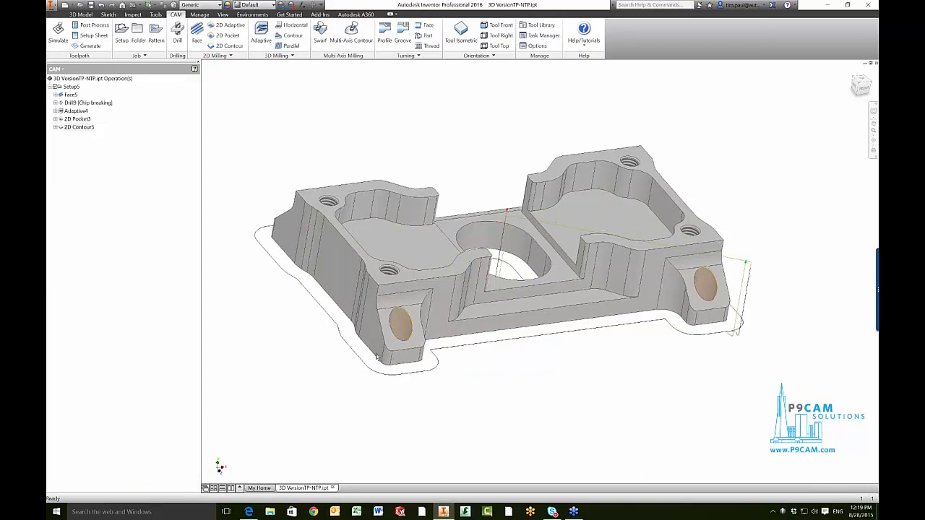
key(F6)
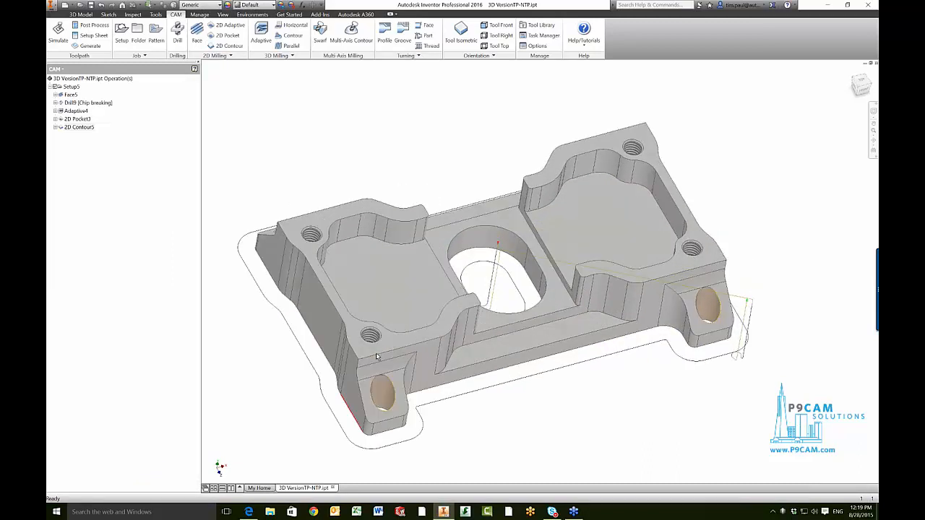
key(F6)
shift+middle_drag(392, 334, 564, 353)
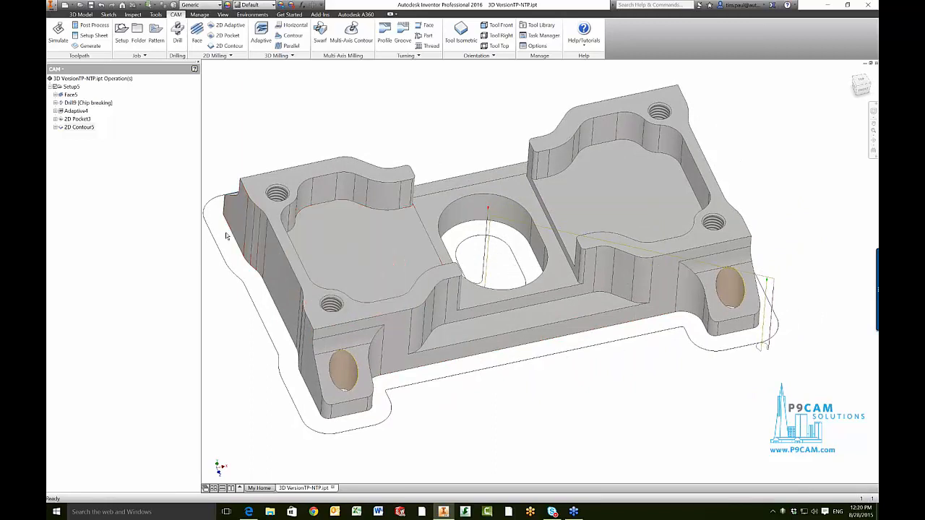
click(121, 187)
click(122, 189)
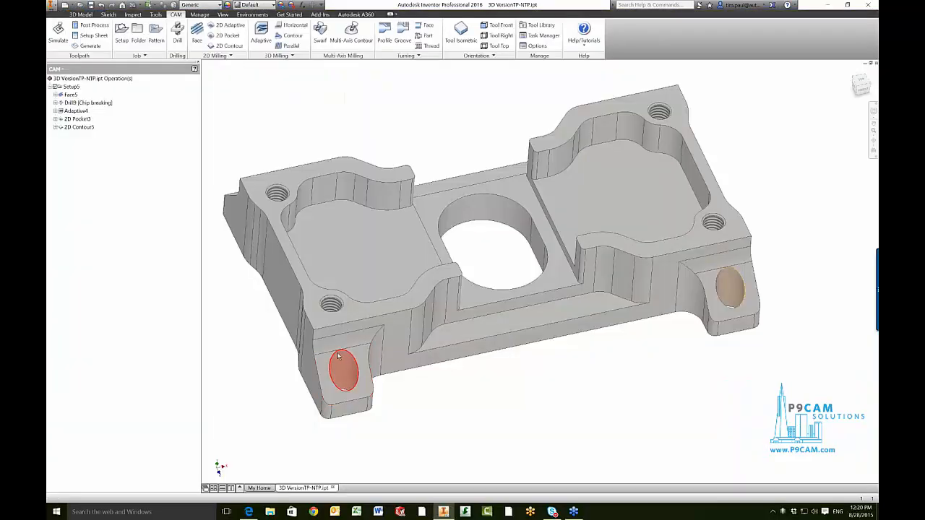
Create a 3D Scallop operation for the angled feet and assign tool #8, the 1/2 in ball mill.
click(338, 355)
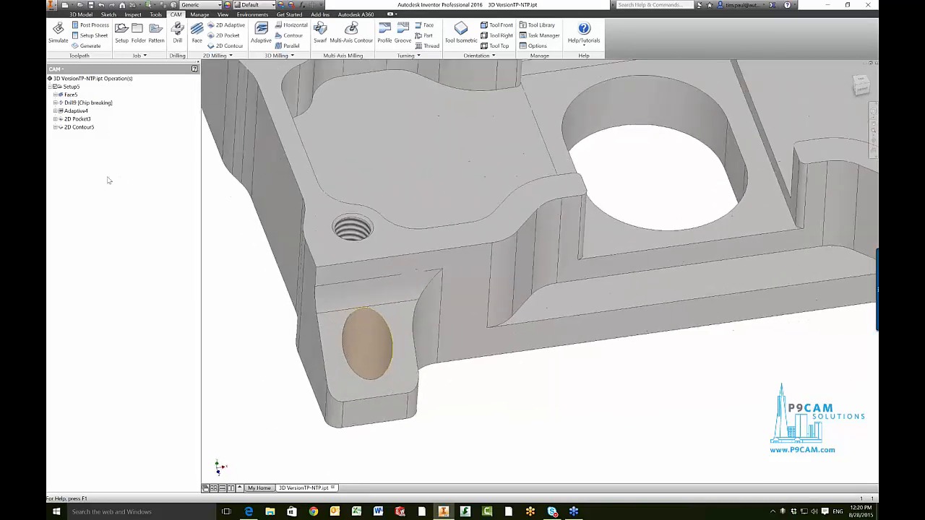
right_click(84, 157)
mouse_move(98, 164)
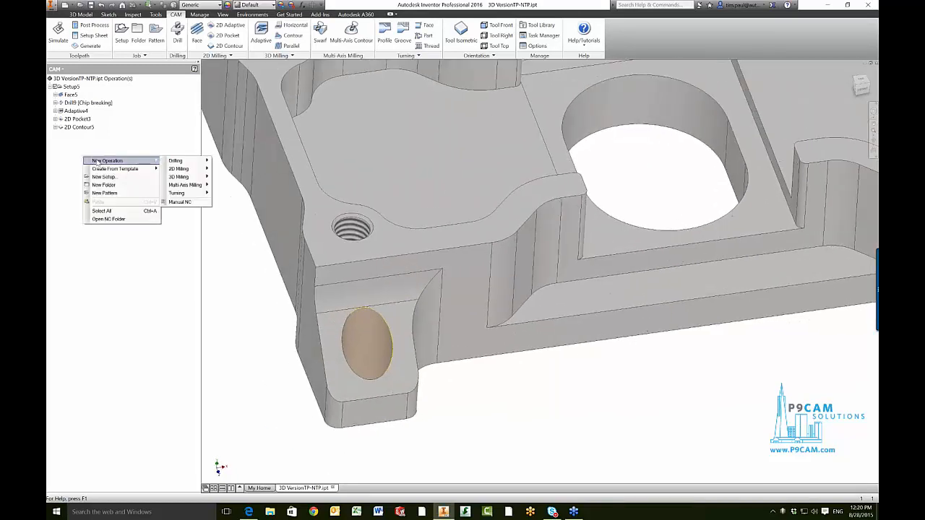
mouse_move(179, 178)
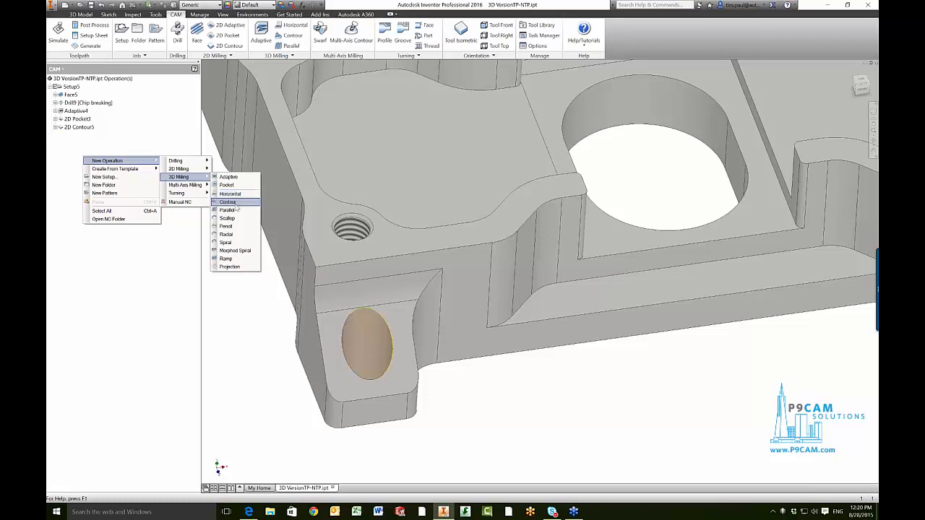
click(227, 218)
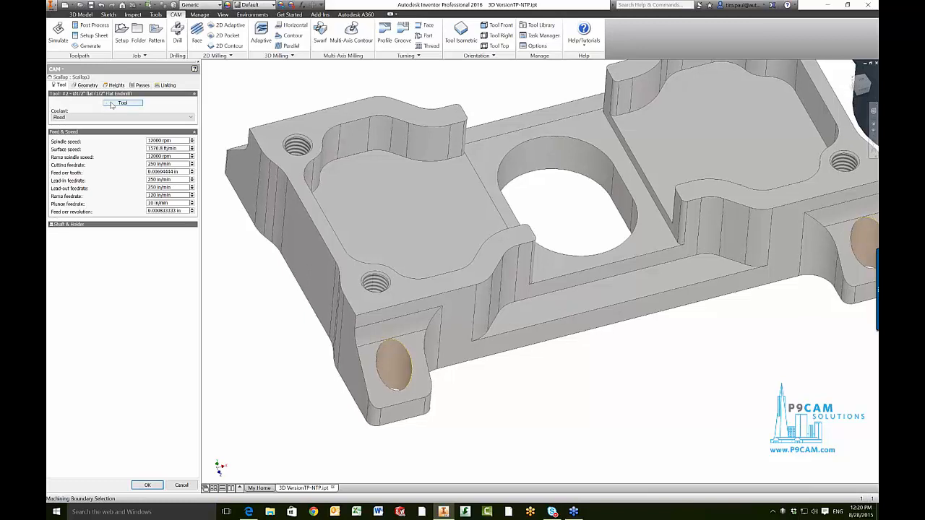
click(112, 105)
click(269, 144)
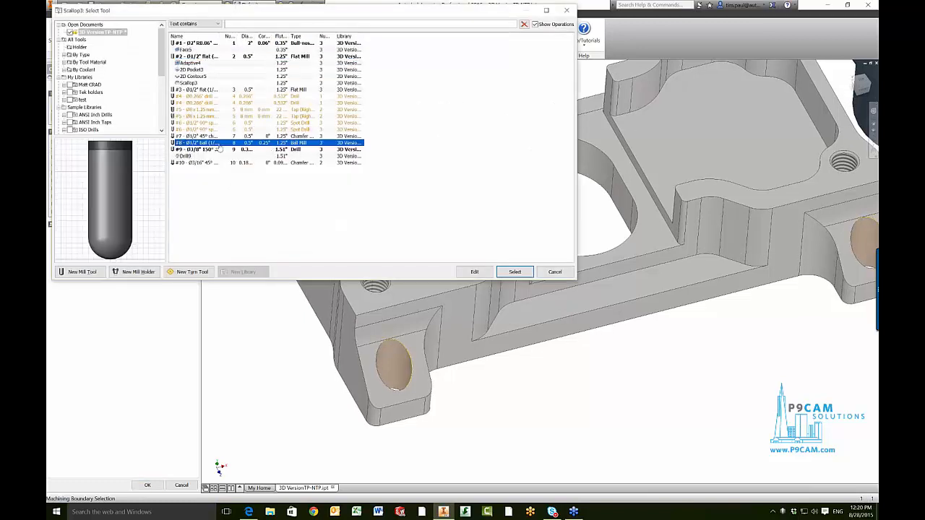
click(524, 275)
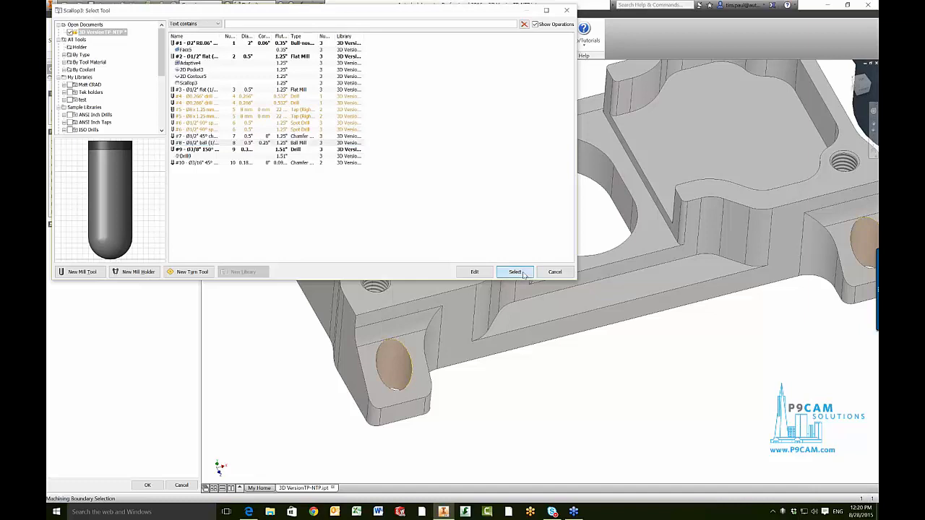
Select the outline of the first foot's sloped face and adjoining fillet as the scallop's machining boundary.
click(89, 86)
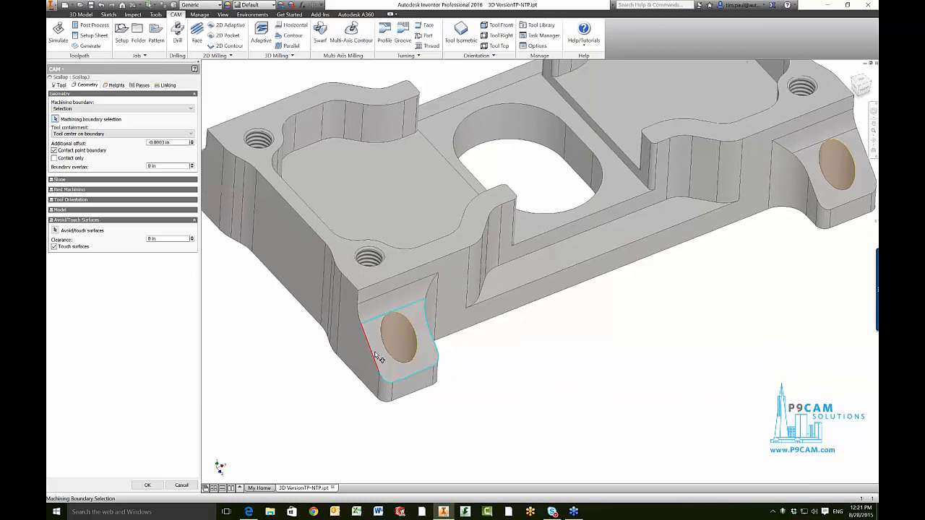
scroll(378, 359, up, 4)
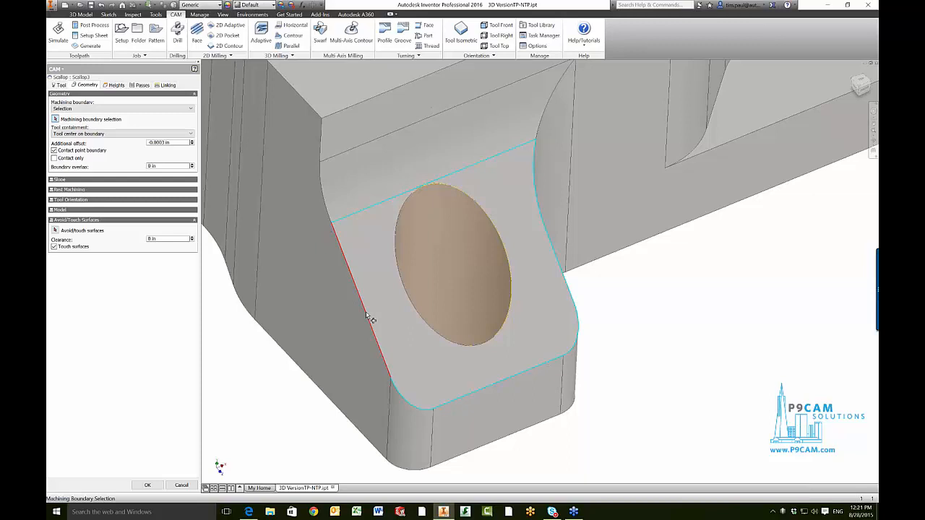
click(369, 318)
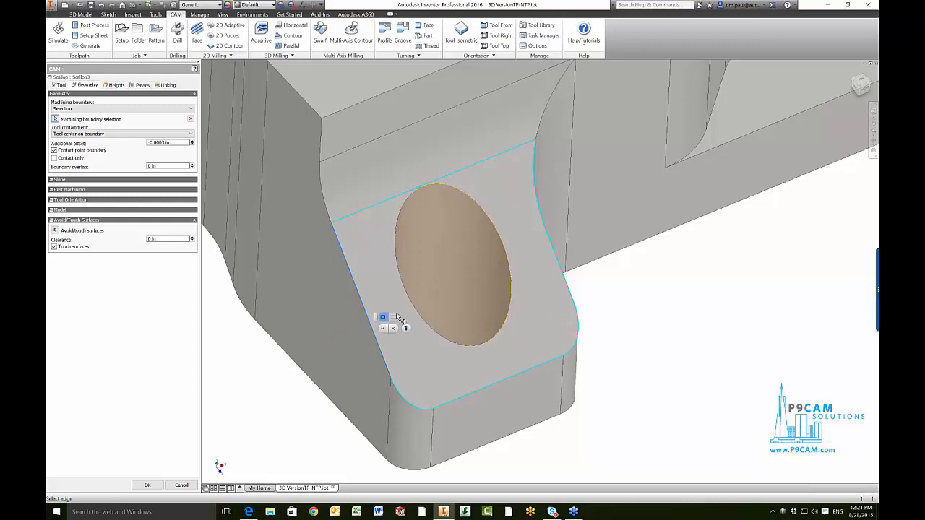
click(326, 207)
scroll(329, 209, down, 1)
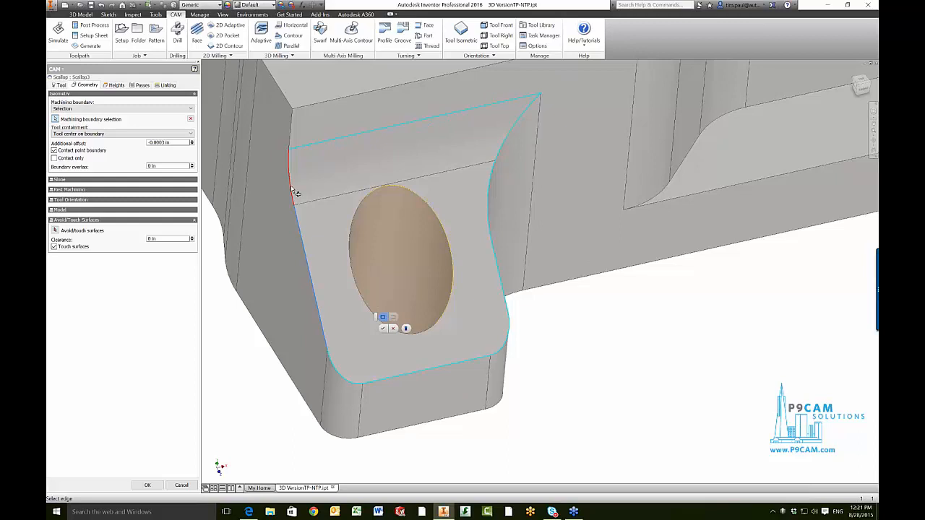
click(295, 193)
click(402, 329)
shift+middle_drag(376, 327, 331, 323)
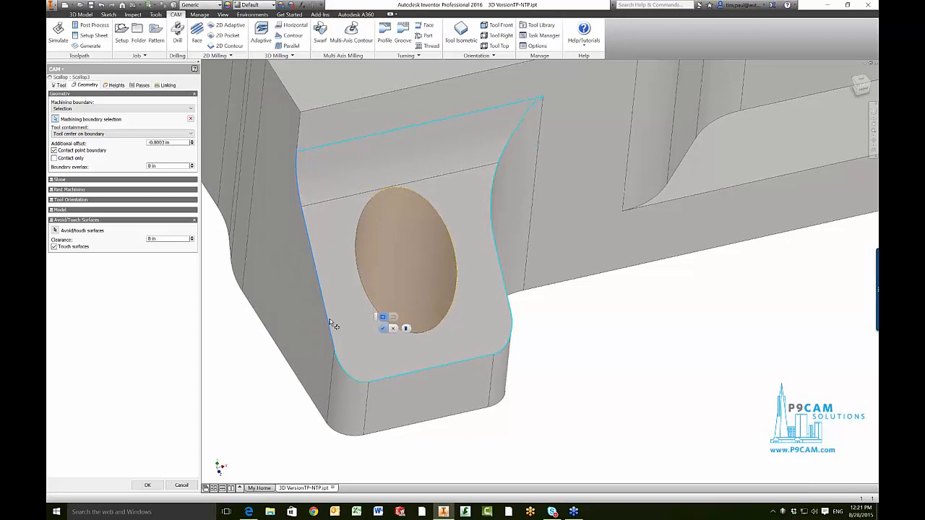
shift+middle_drag(331, 323, 530, 262)
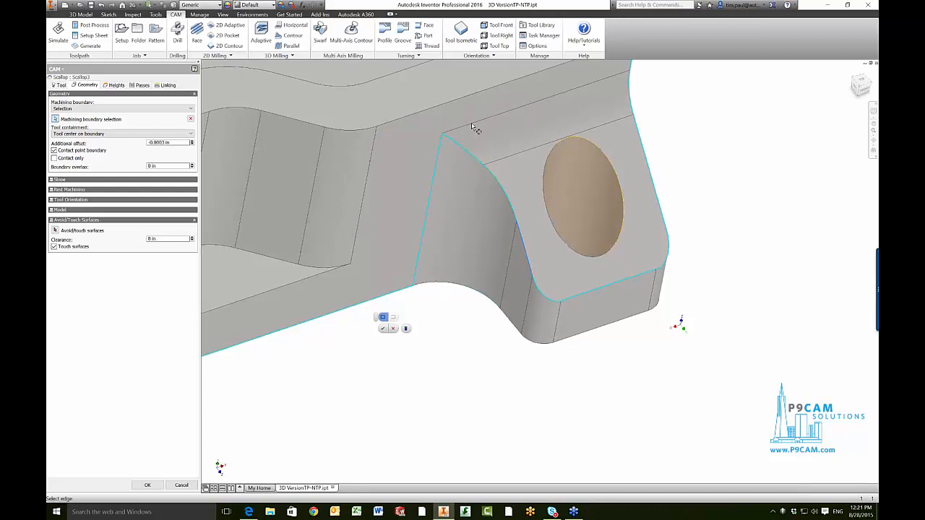
scroll(469, 130, up, 2)
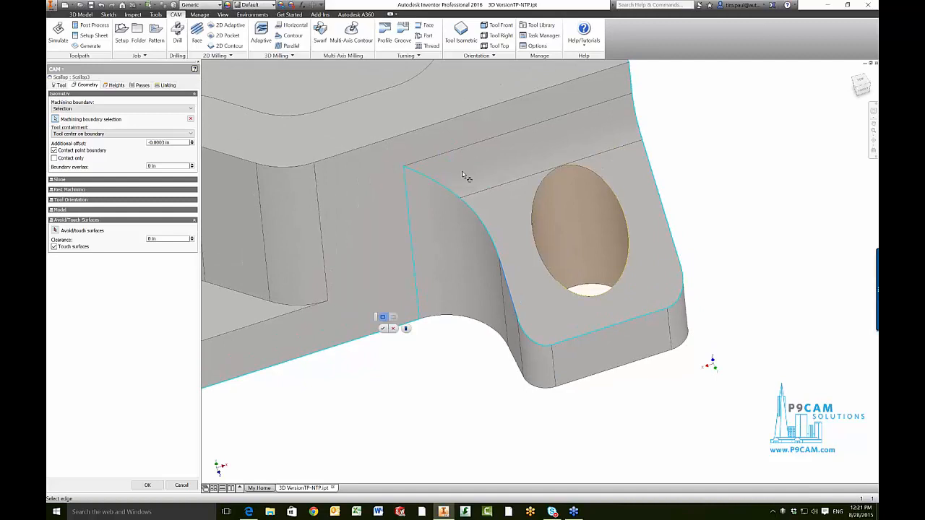
shift+middle_drag(465, 177, 484, 277)
click(391, 330)
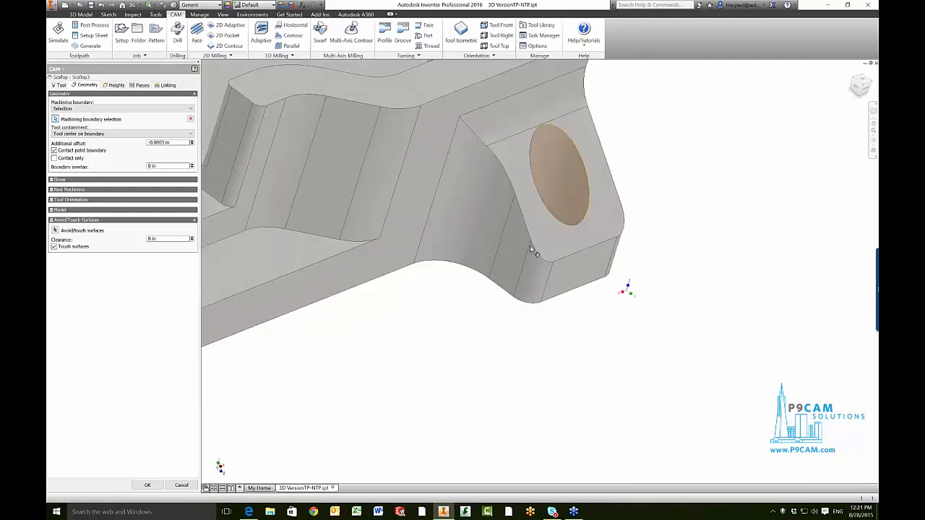
Add the sloped face and fillet outline of the foot at the other end of the same long side to the machining boundary.
click(527, 230)
click(528, 230)
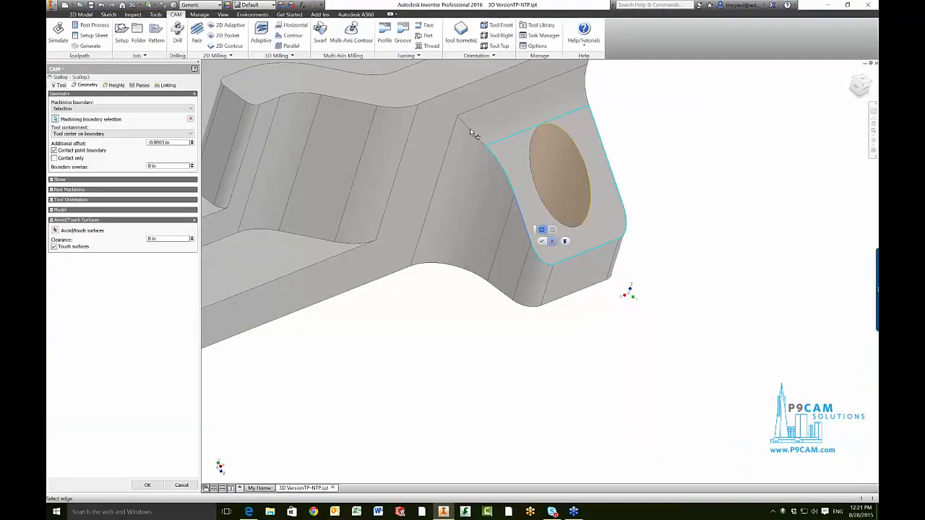
click(474, 136)
click(543, 245)
scroll(538, 245, down, 3)
shift+middle_drag(539, 246, 564, 316)
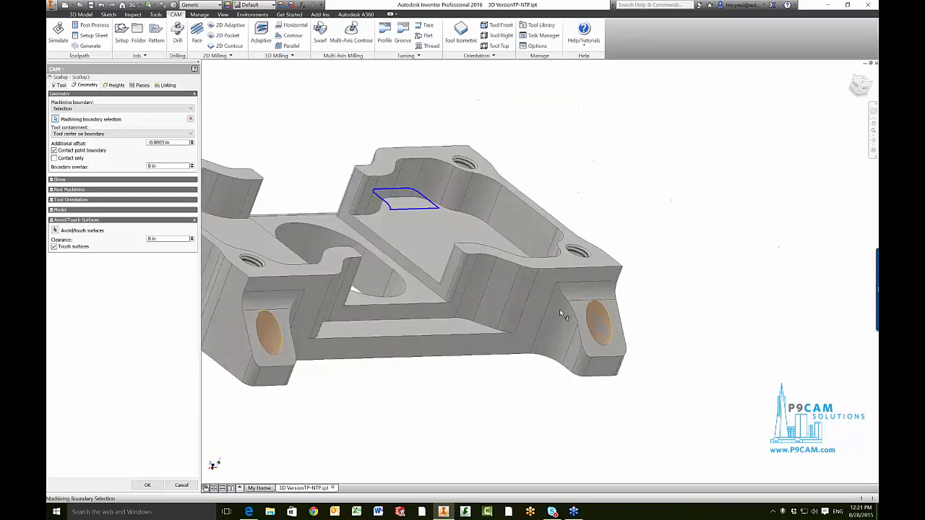
Add the outline of the sloped face and fillet on a foot of the opposite long side to the machining boundary.
scroll(561, 312, up, 5)
click(566, 316)
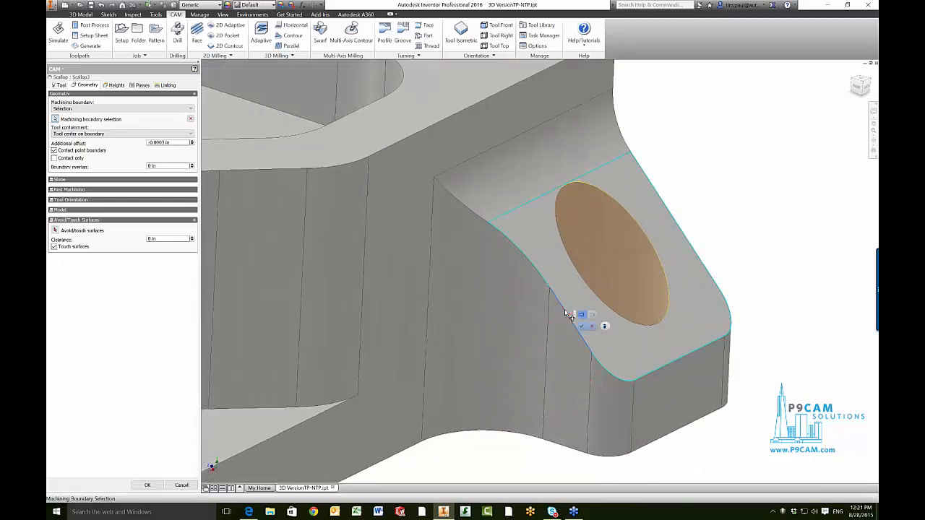
click(483, 222)
scroll(546, 289, down, 3)
click(582, 326)
key(F5)
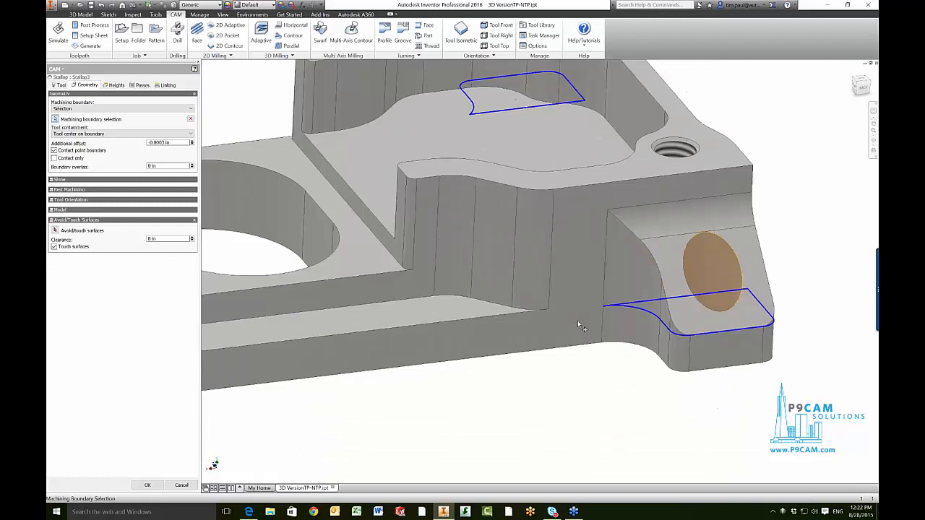
Add the sloped face and fillet outline of the last remaining foot to the machining boundary.
key(F5)
key(F5)
click(510, 314)
click(480, 256)
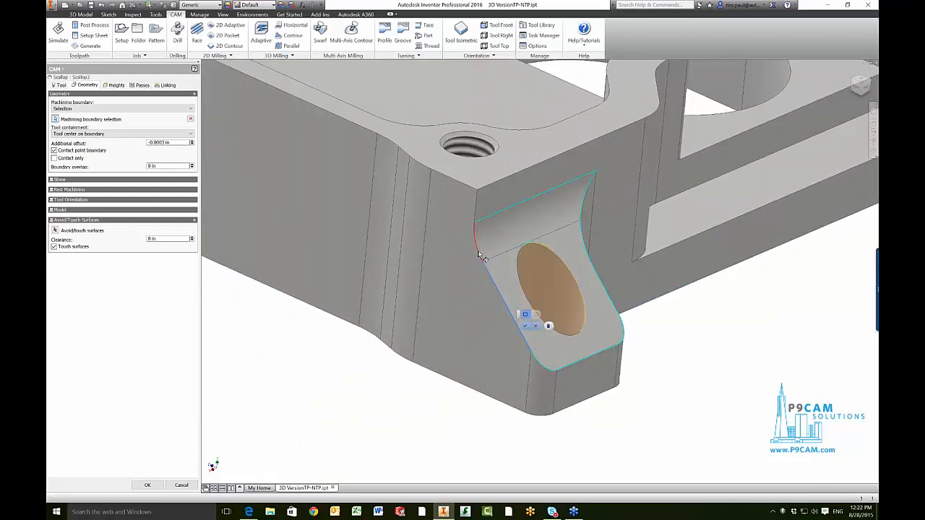
click(526, 326)
key(F5)
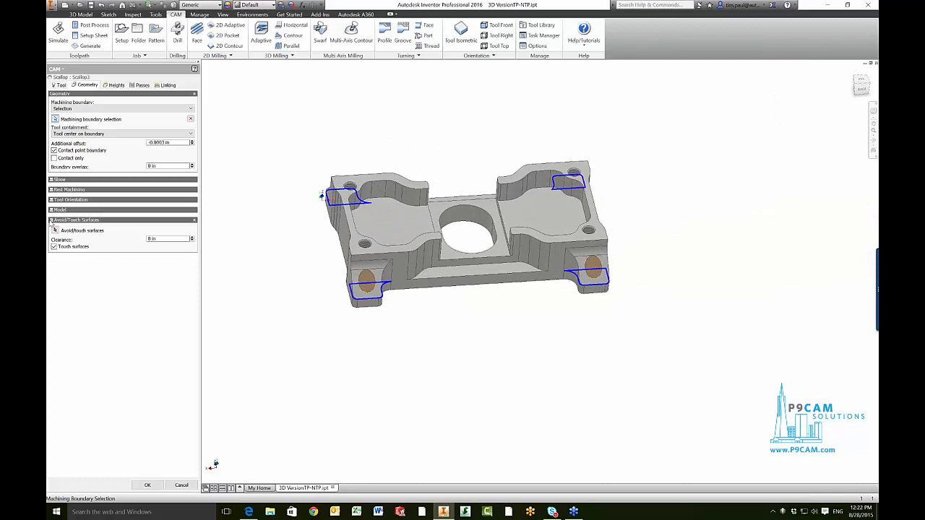
Select the sloped faces and adjoining fillets of all four feet as the scallop operation's touch surfaces.
click(52, 221)
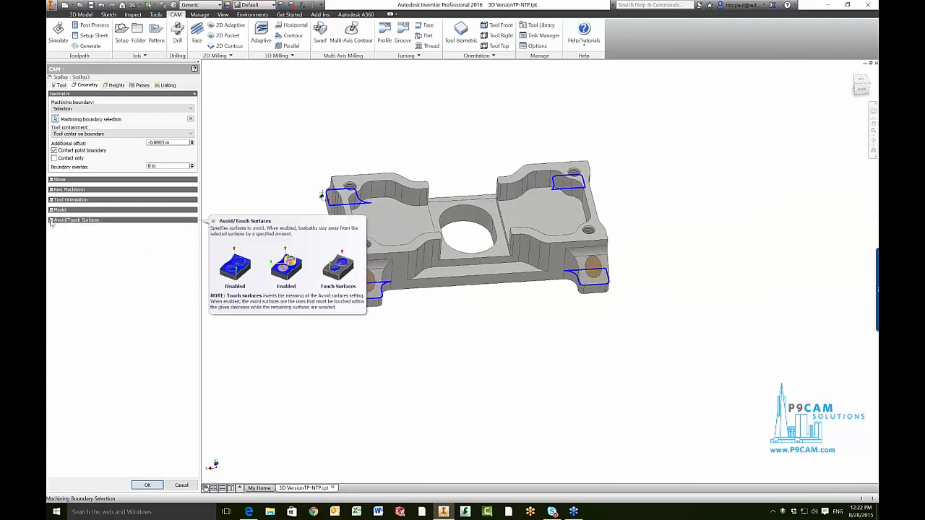
click(51, 220)
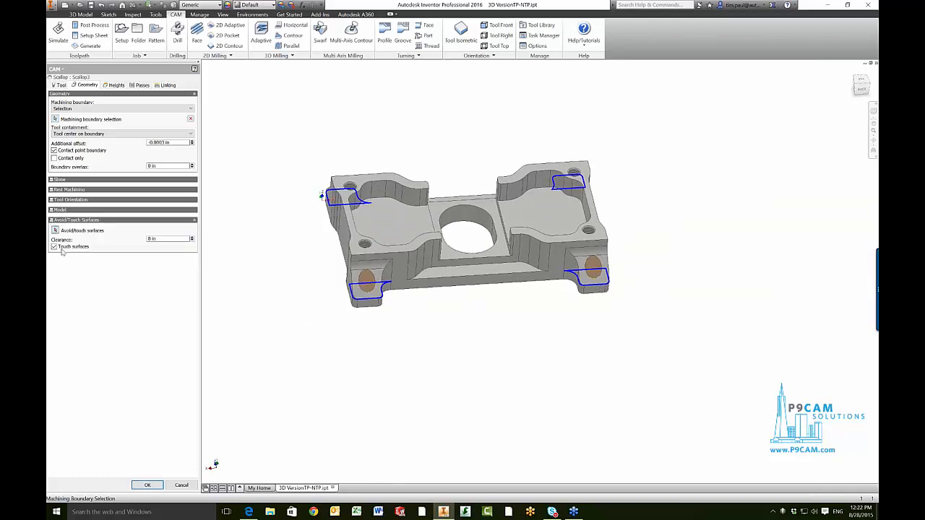
click(54, 247)
scroll(318, 297, up, 5)
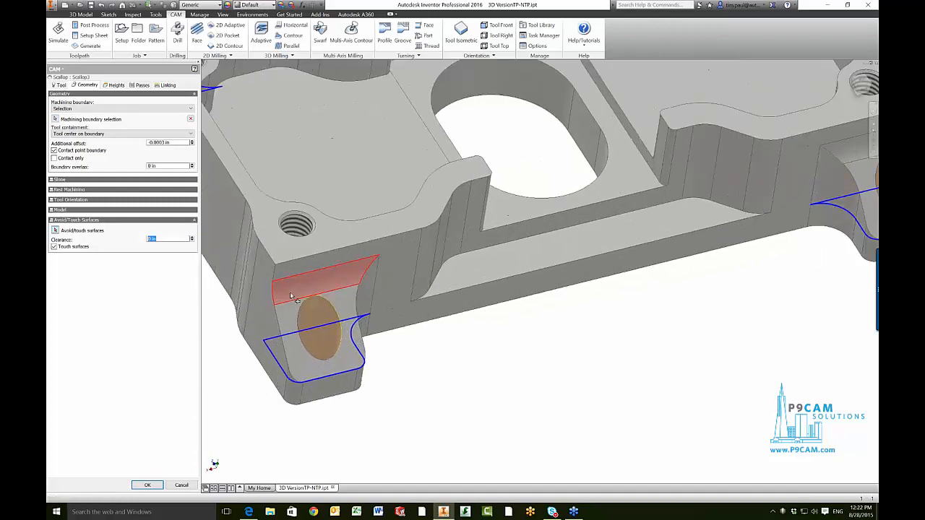
shift+middle_drag(291, 297, 329, 289)
click(390, 318)
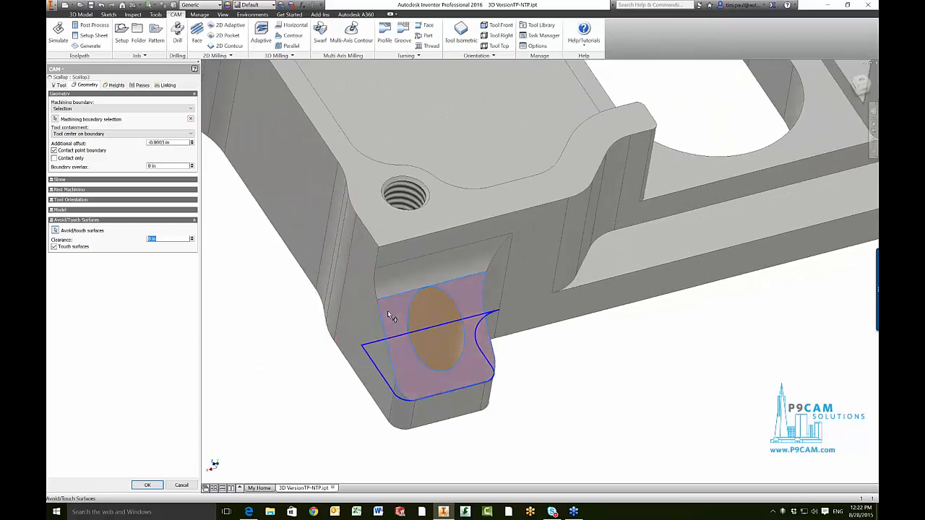
key(F6)
scroll(408, 290, up, 4)
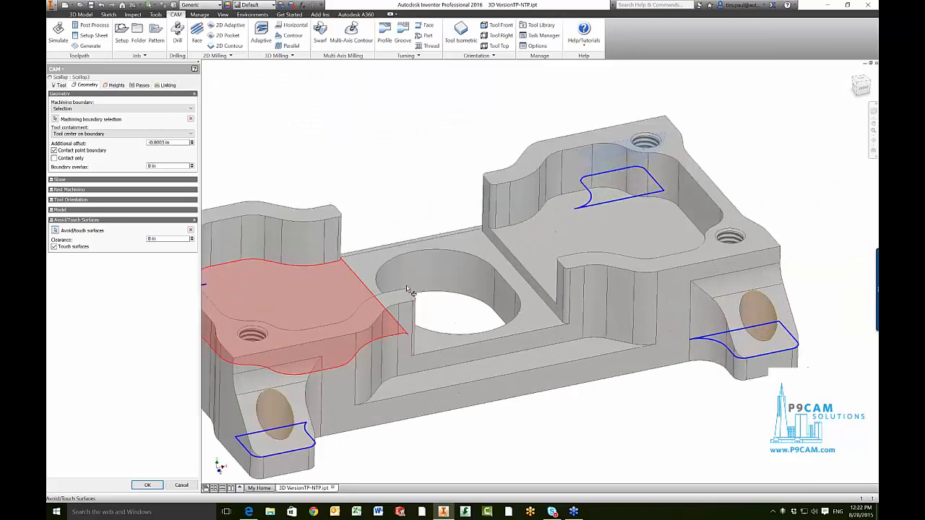
scroll(408, 291, up, 3)
key(F5)
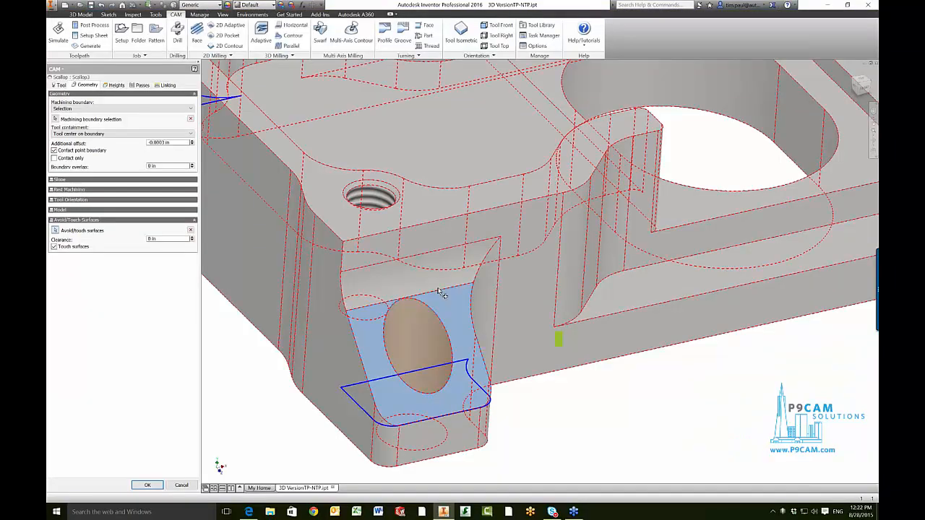
key(F5)
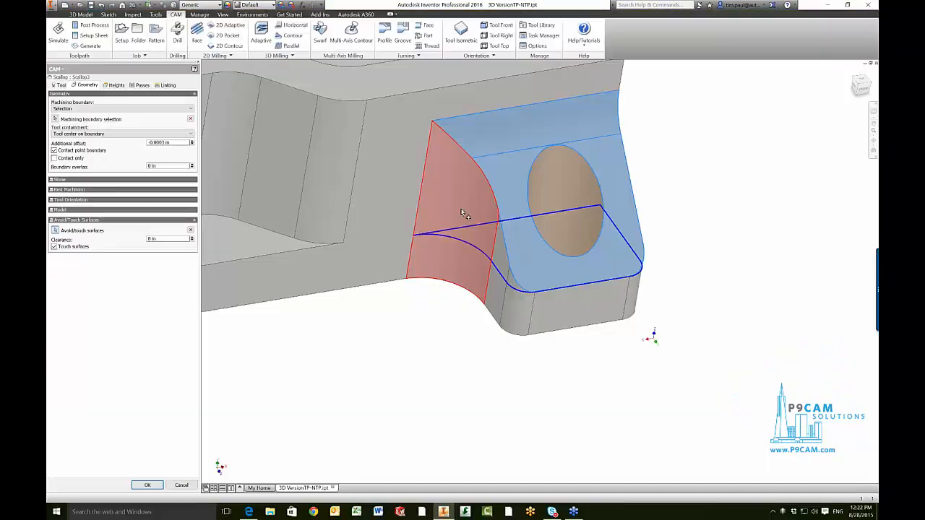
key(F6)
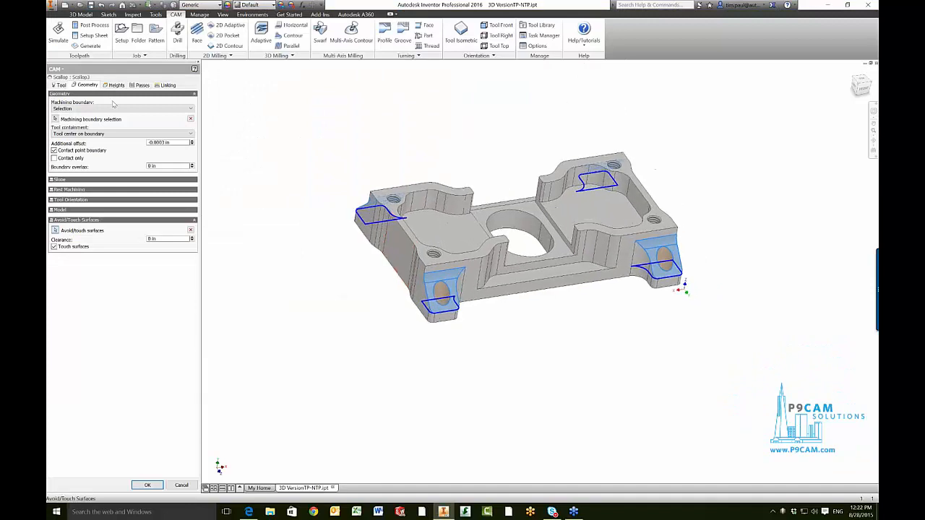
Check the scallop operation's stepover expression based on the tool diameter and generate the toolpath.
click(114, 85)
click(143, 86)
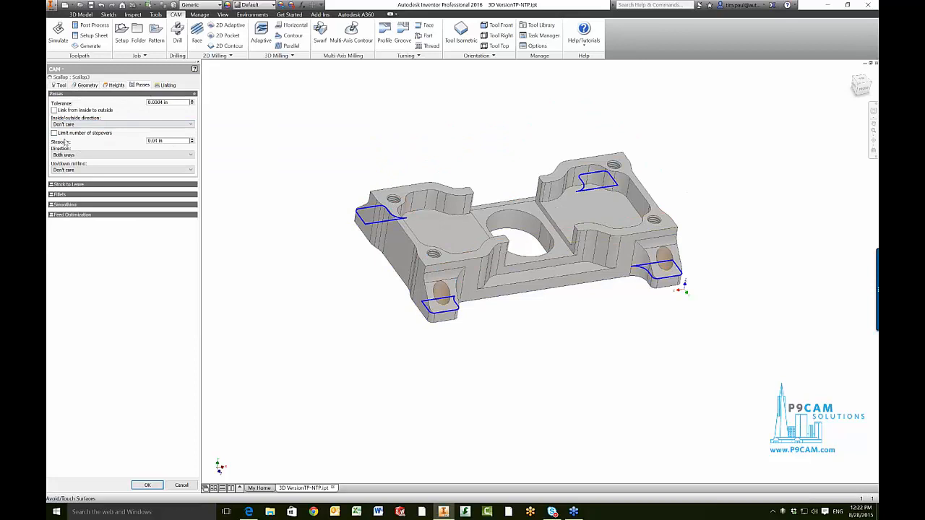
right_click(171, 145)
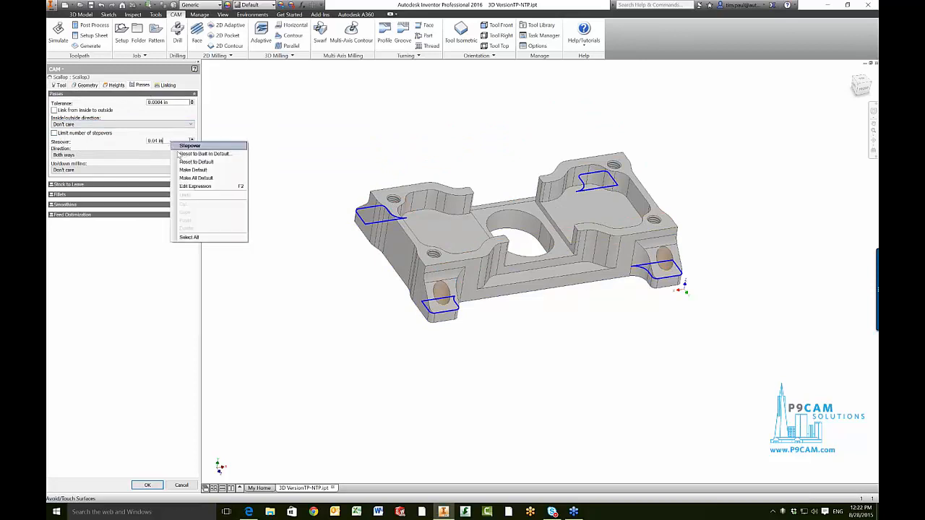
click(217, 188)
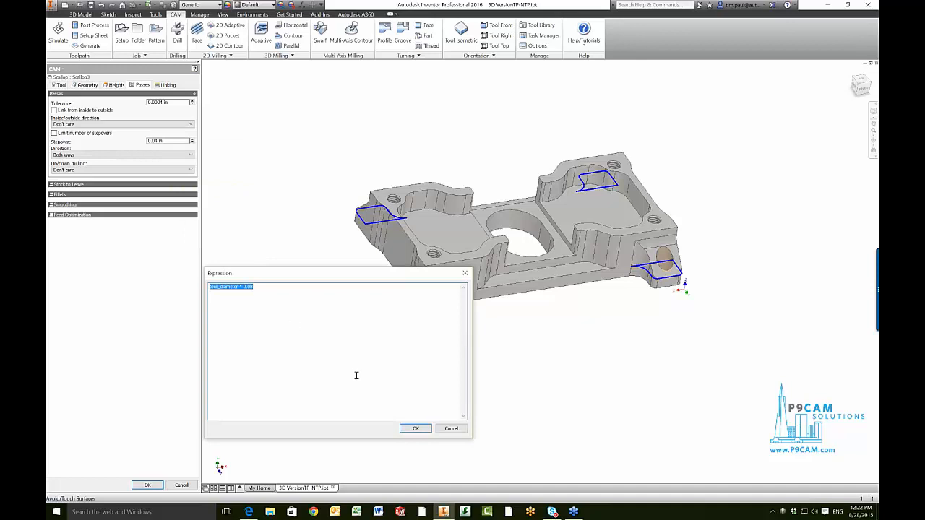
click(414, 428)
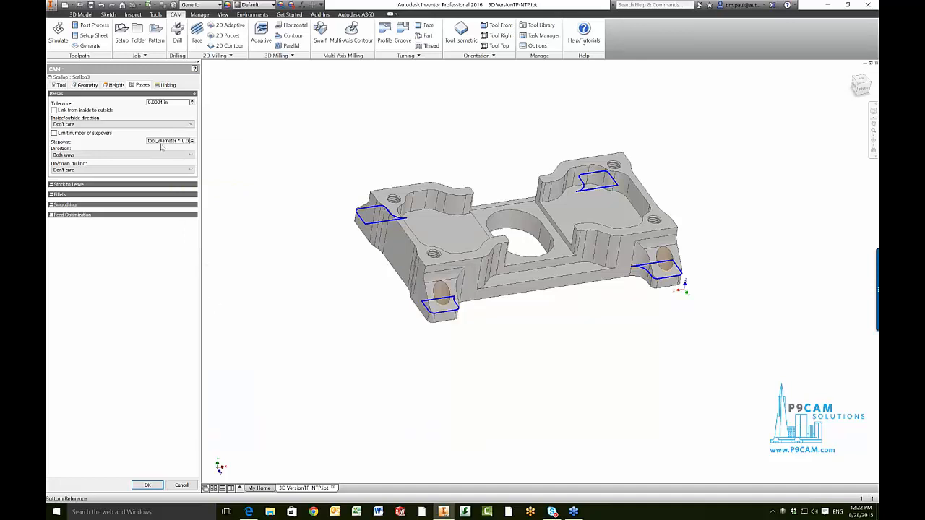
click(148, 484)
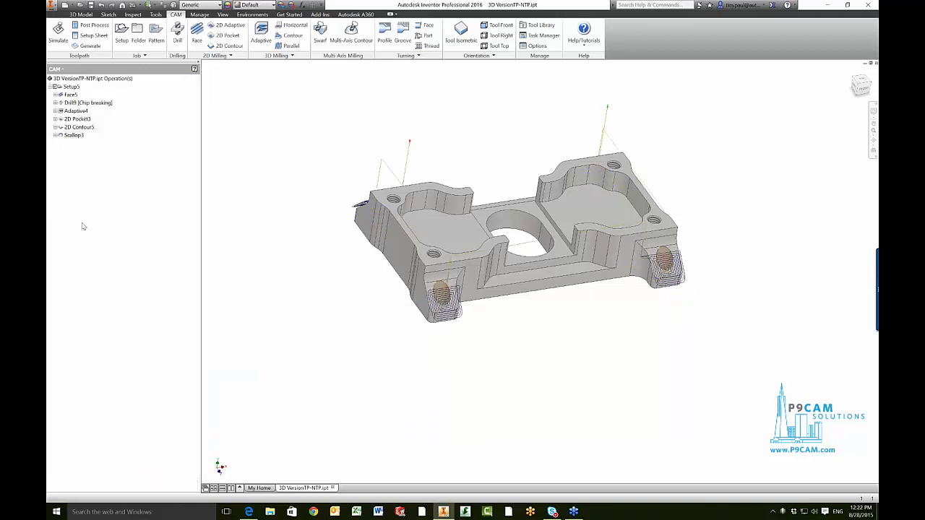
Examine the scallop toolpath on the angled feet and the part around them from several sides.
scroll(281, 219, up, 5)
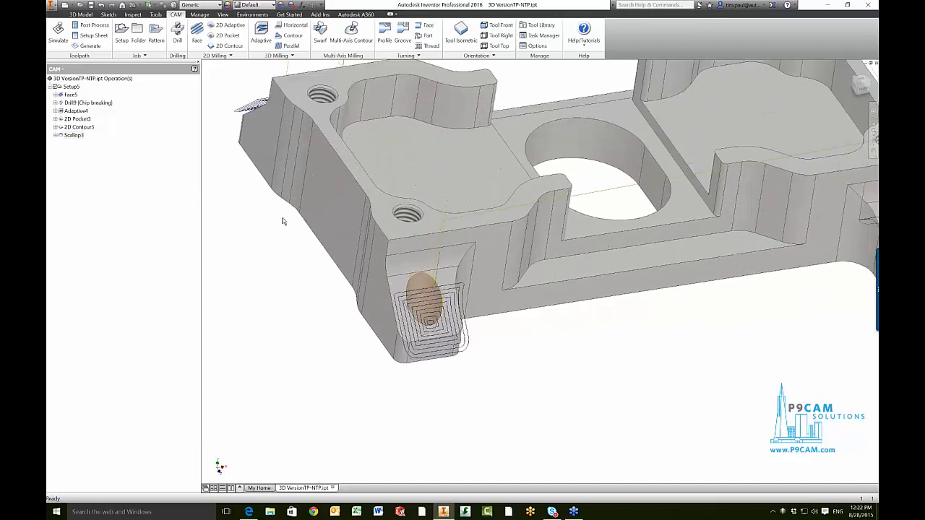
scroll(416, 266, up, 6)
shift+middle_drag(416, 266, 403, 107)
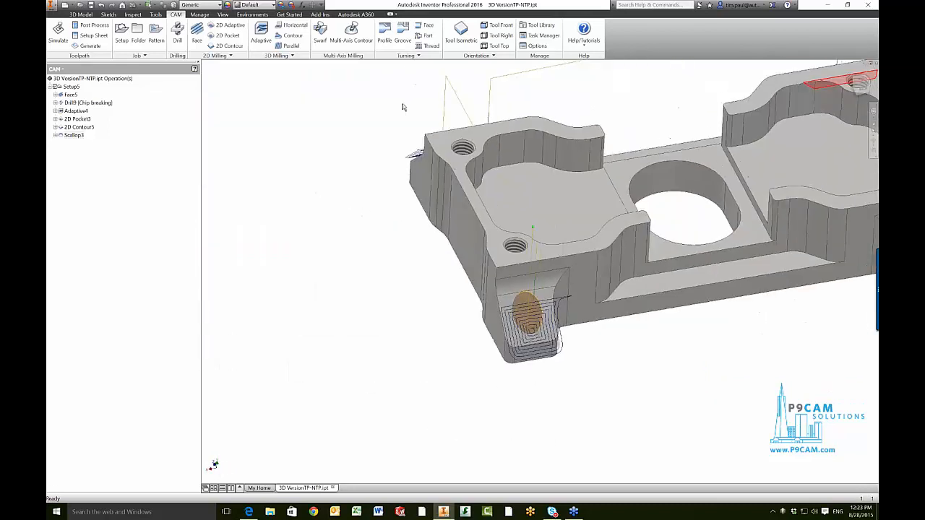
key(F6)
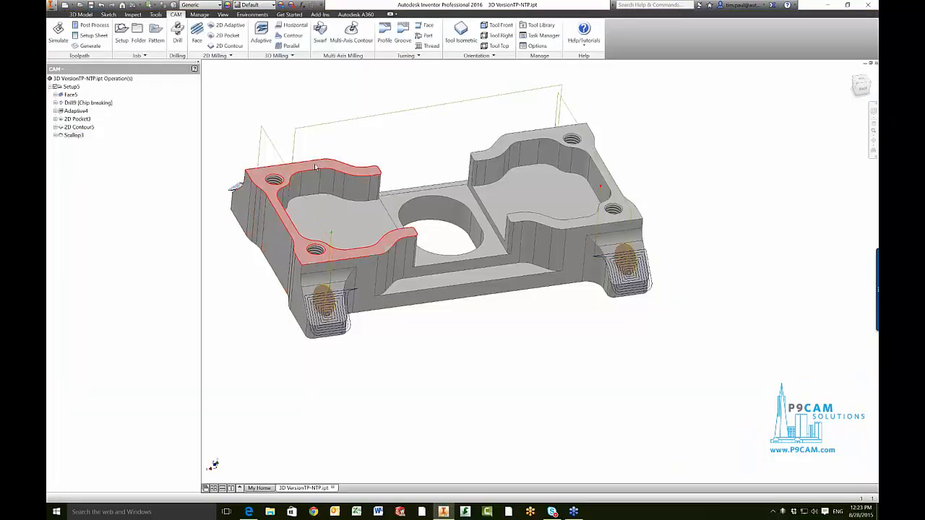
shift+middle_drag(580, 261, 559, 294)
key(F6)
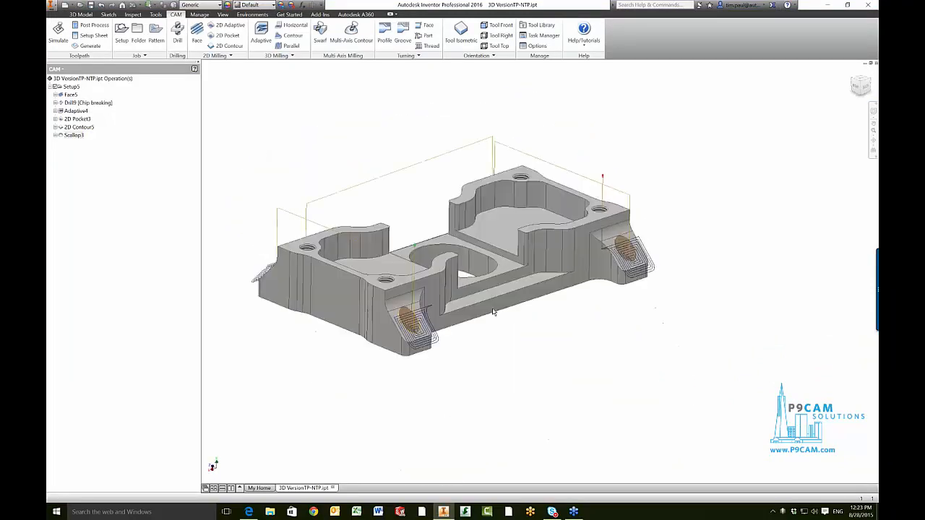
scroll(533, 292, up, 5)
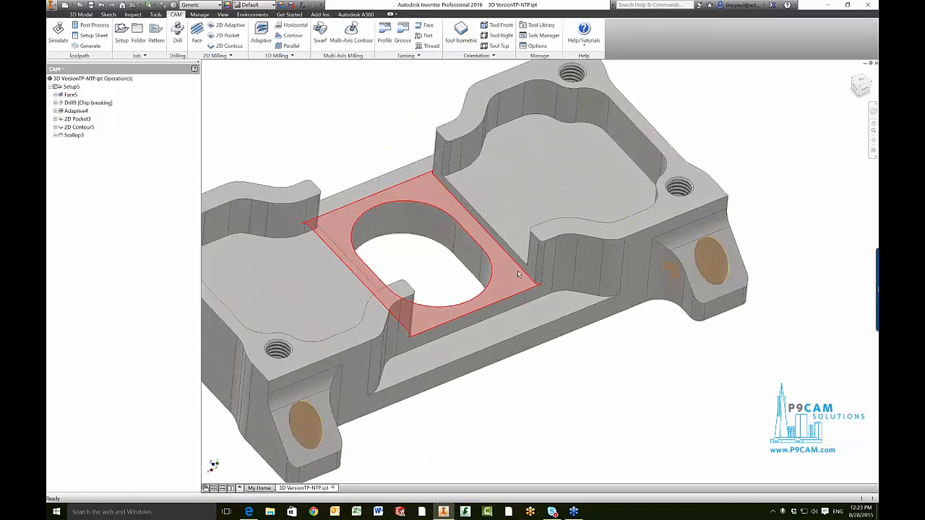
key(F6)
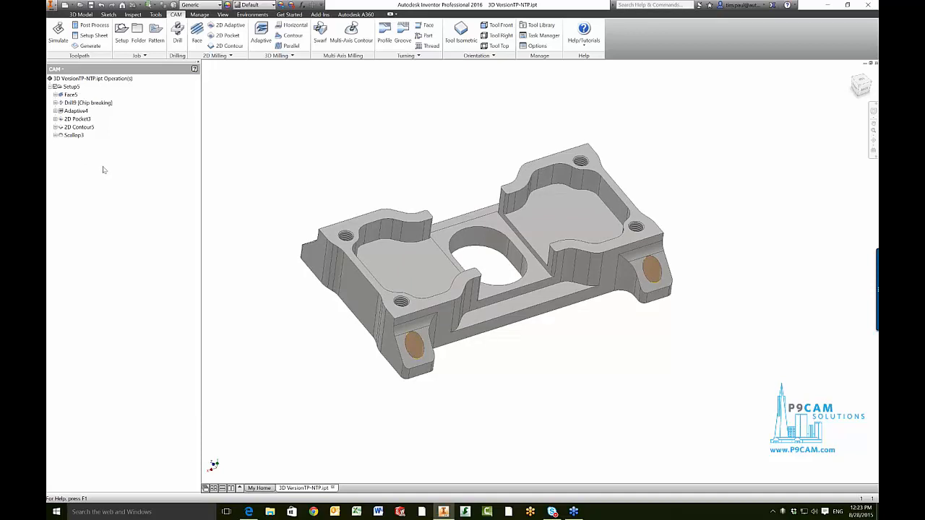
Create all the hole operations from the M8 SPOT-DRILL-TAP template in the current setup.
right_click(102, 159)
click(65, 177)
click(372, 259)
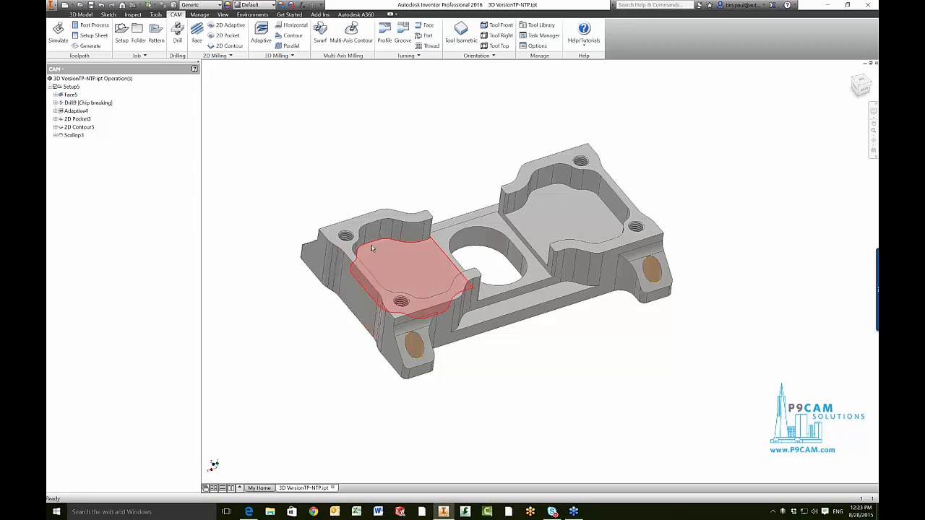
scroll(371, 248, down, 3)
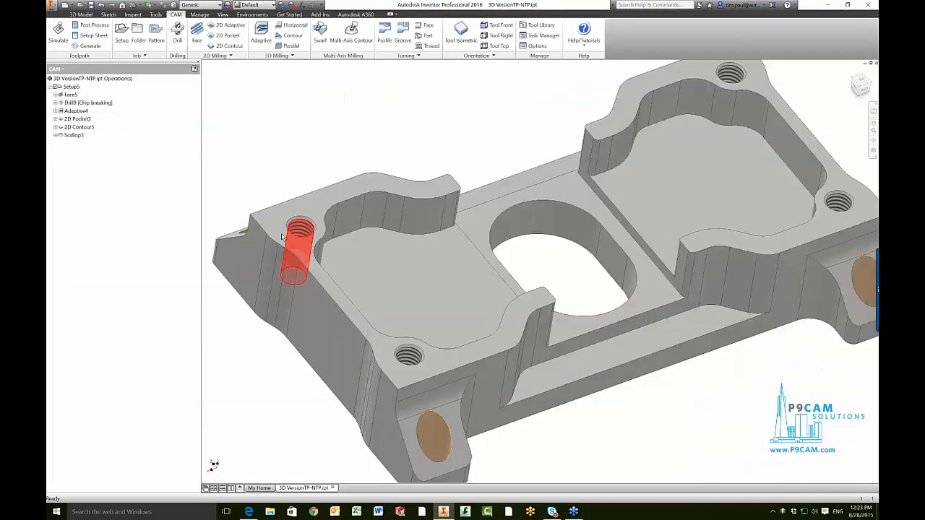
key(F6)
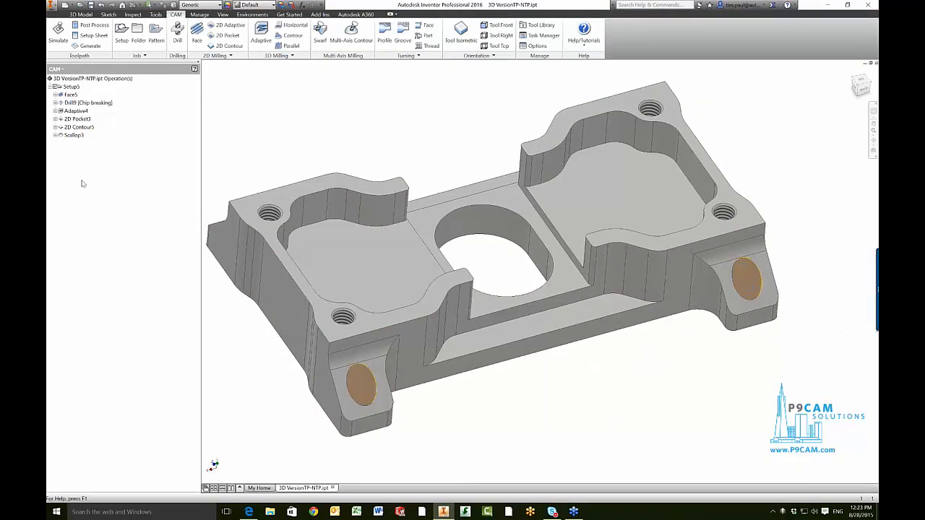
right_click(96, 169)
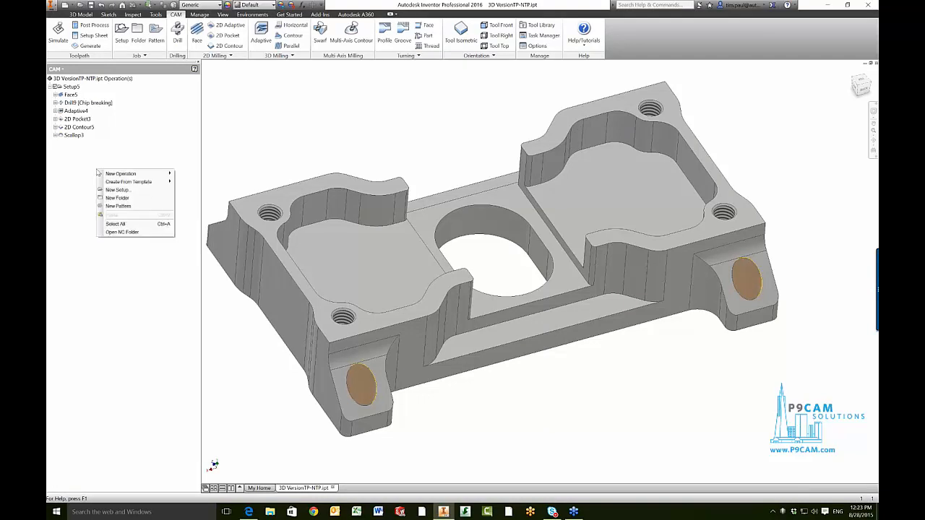
mouse_move(125, 183)
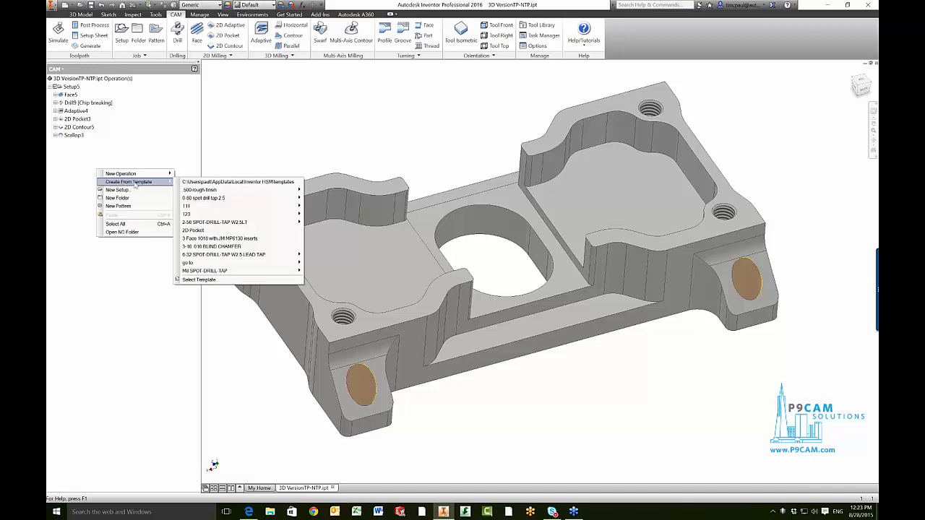
mouse_move(206, 274)
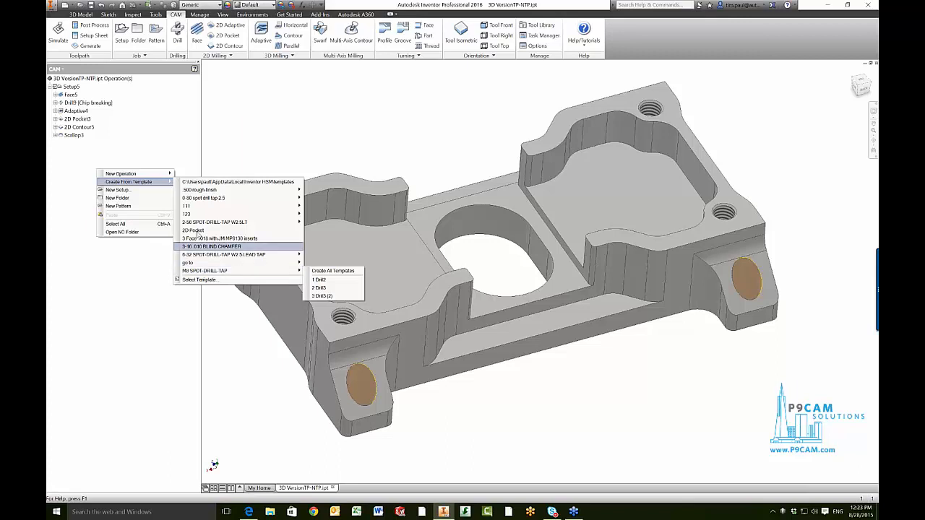
mouse_move(187, 225)
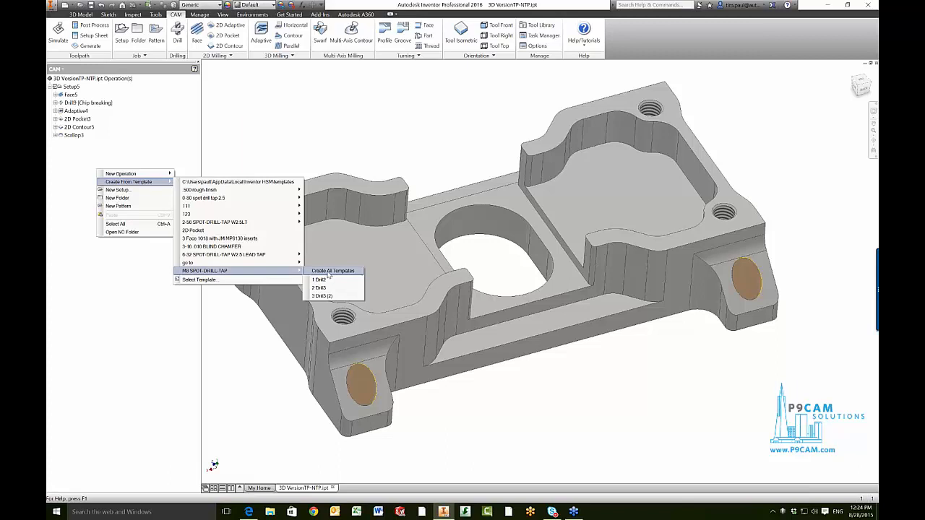
click(328, 272)
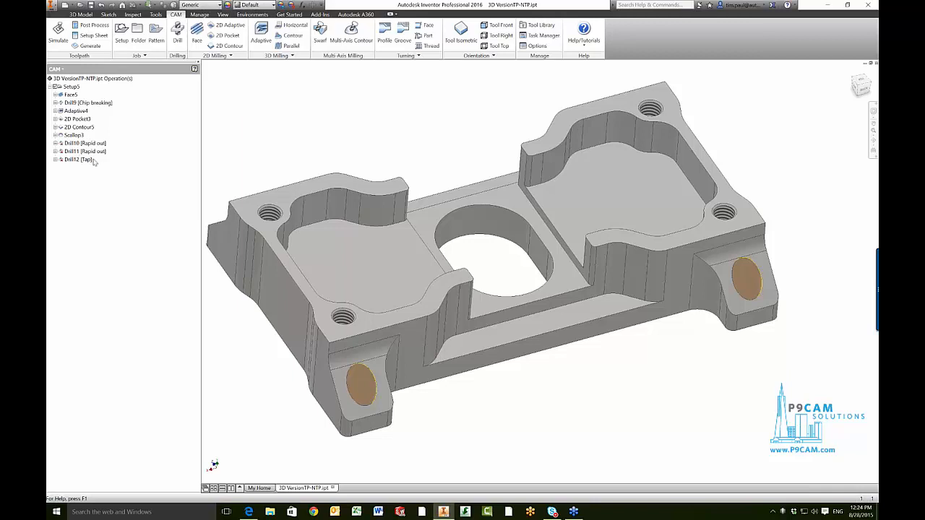
Assign a threaded hole's chamfer face to the spot drill operation, include all holes of the same diameter, and generate the toolpath.
right_click(75, 144)
click(86, 146)
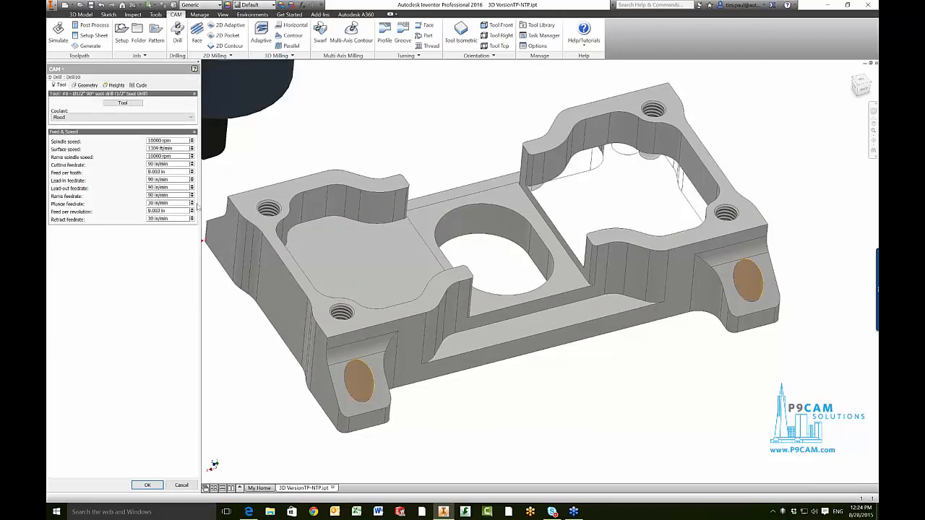
scroll(274, 213, up, 1)
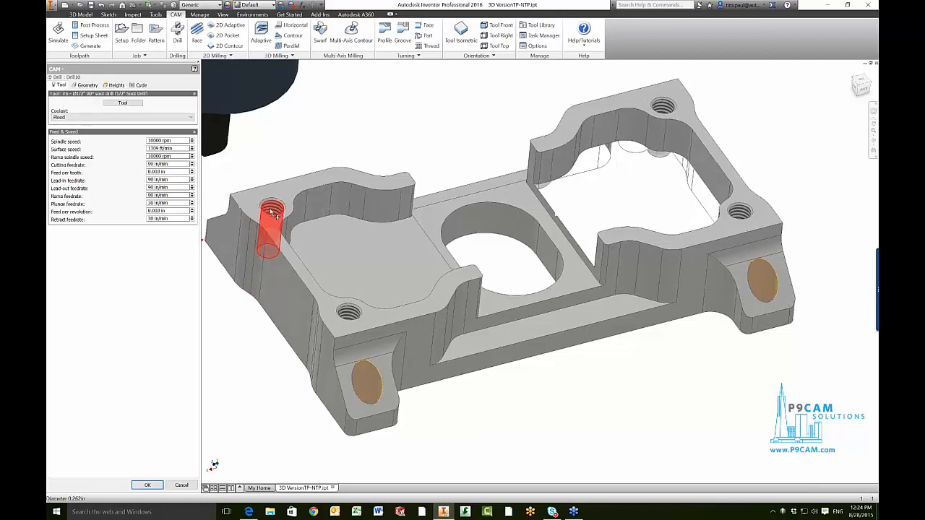
scroll(272, 212, up, 6)
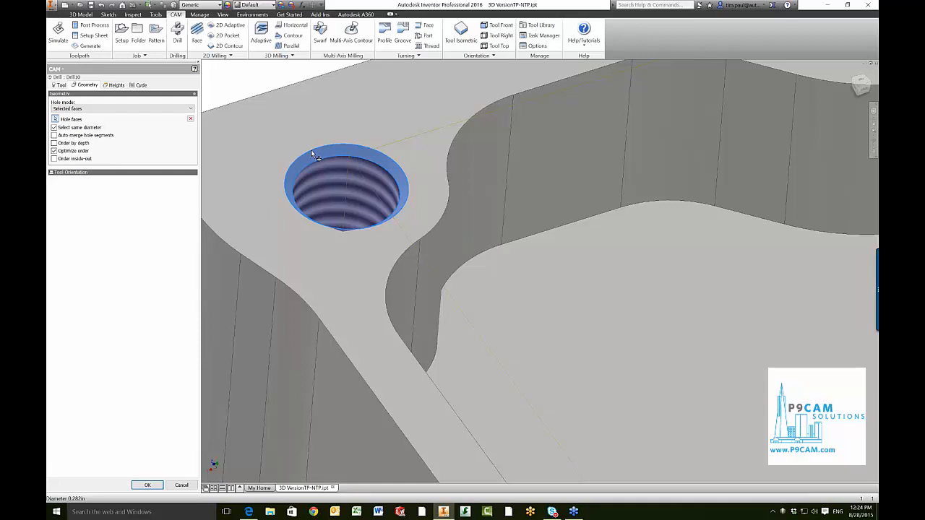
key(F6)
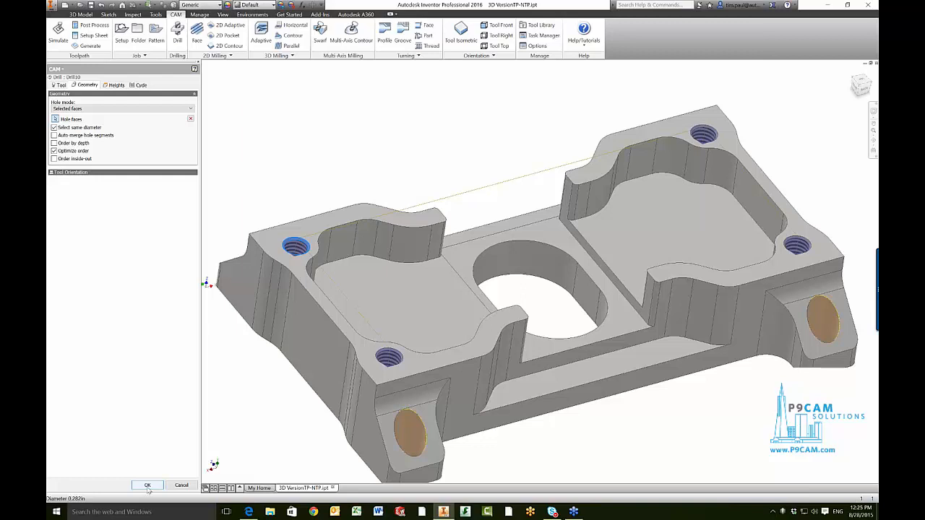
click(148, 486)
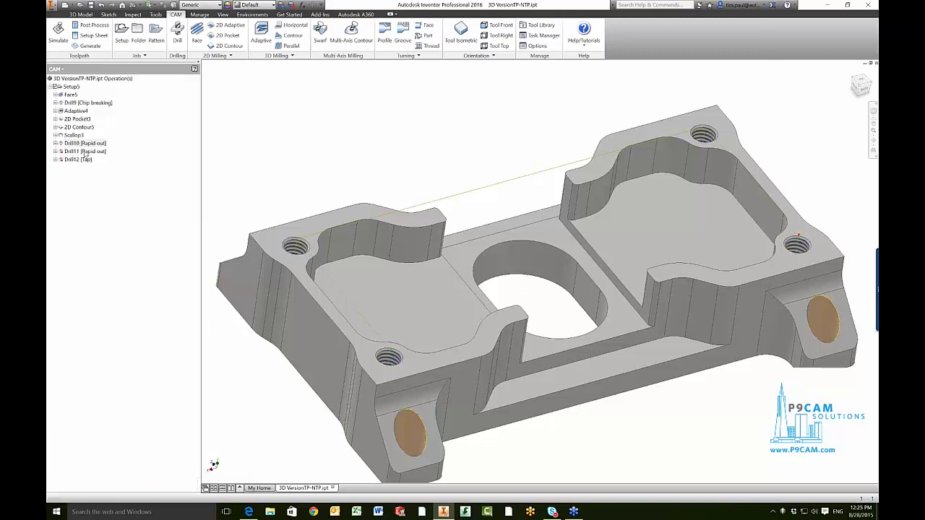
Assign a threaded hole's cylindrical face to the second drill operation, include all holes of the same diameter, and generate the toolpath.
right_click(85, 152)
click(93, 159)
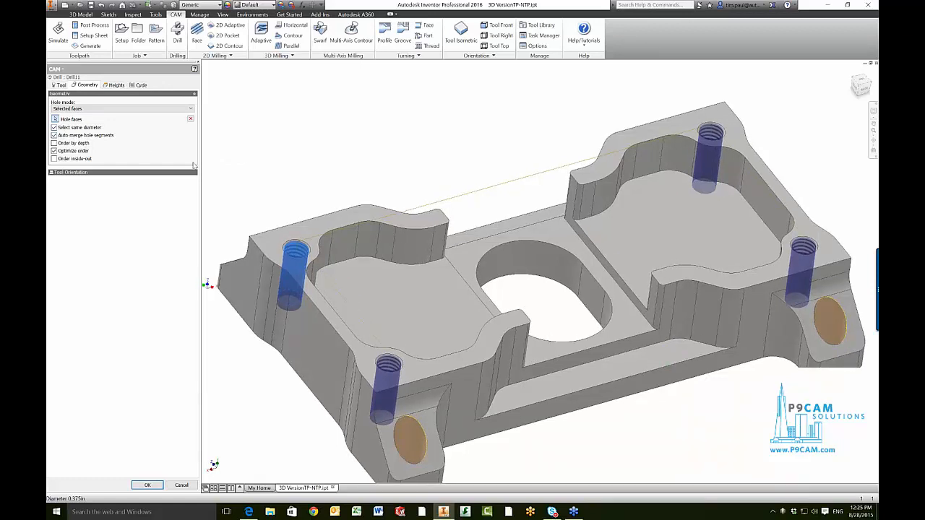
scroll(329, 260, up, 10)
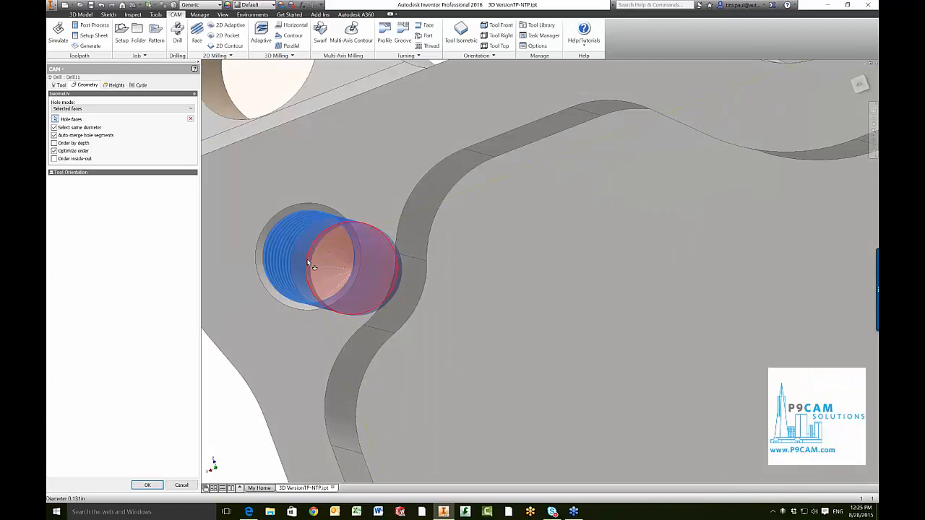
shift+middle_drag(309, 255, 347, 188)
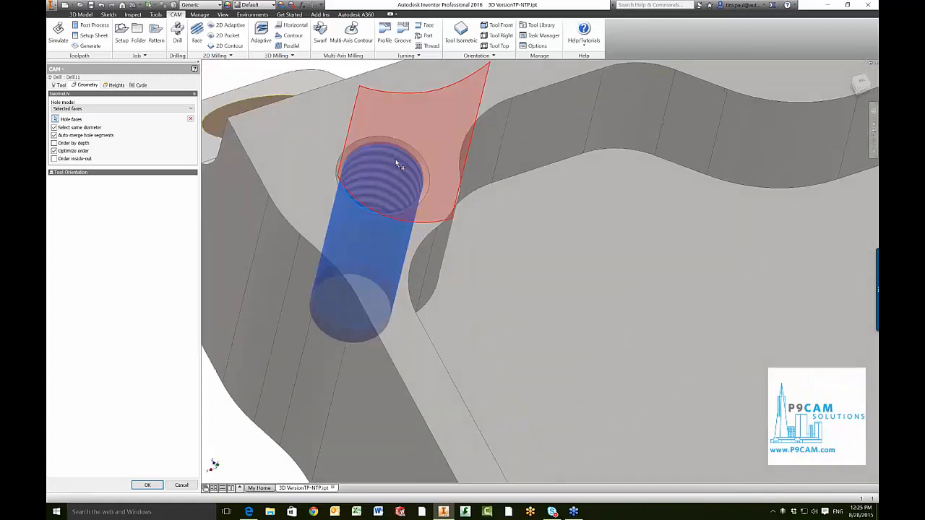
key(F6)
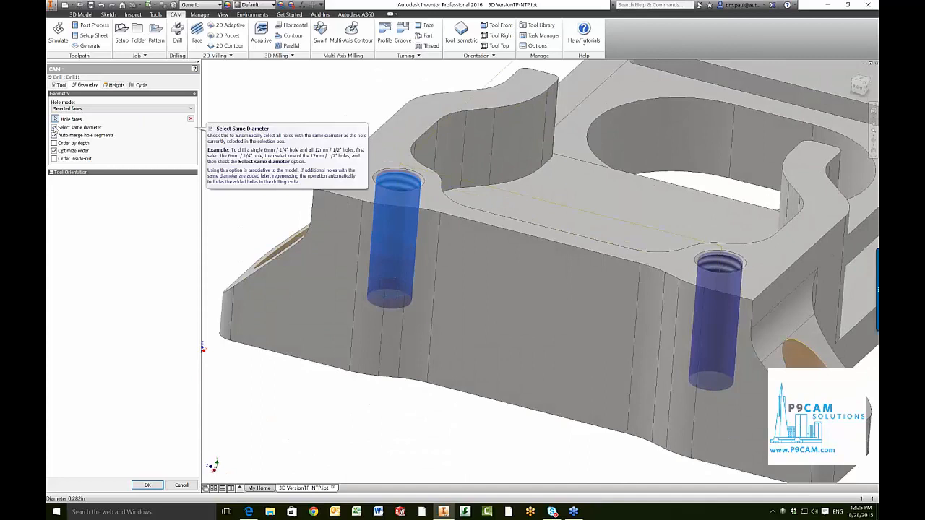
click(54, 128)
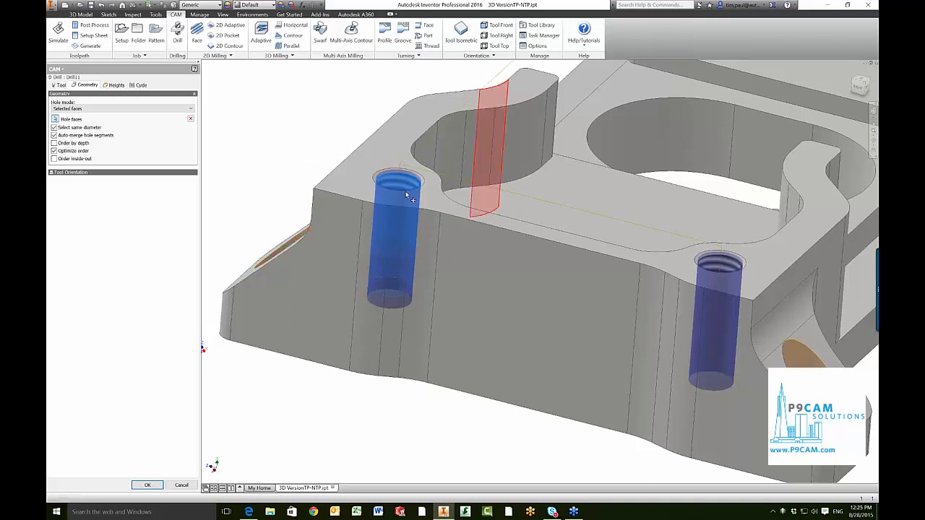
key(F6)
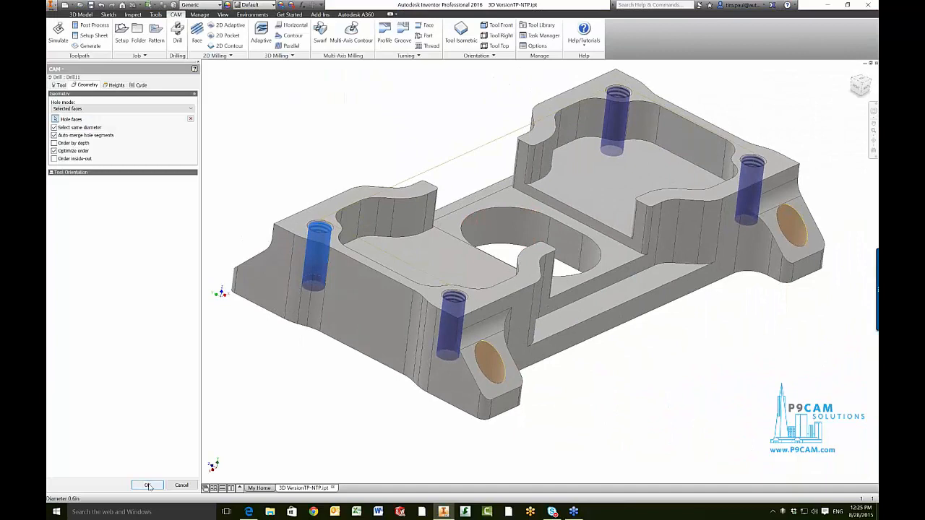
click(113, 85)
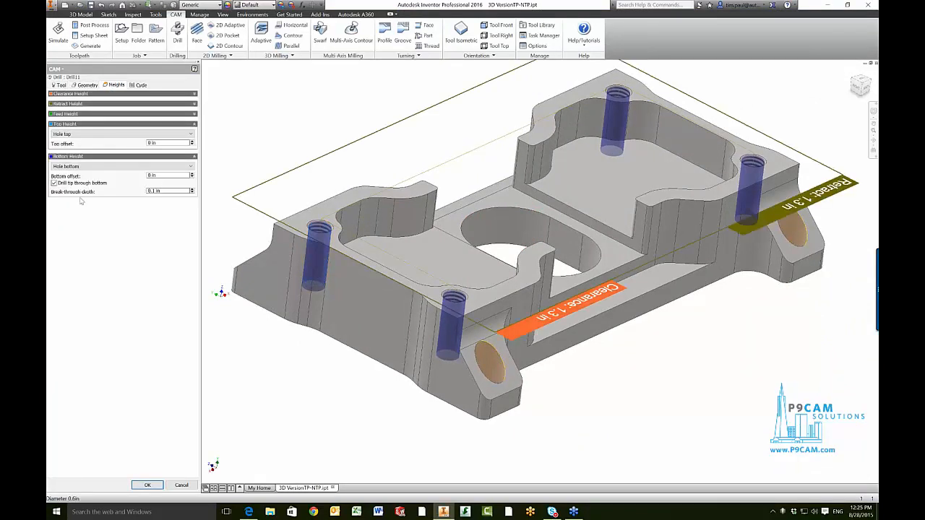
click(147, 485)
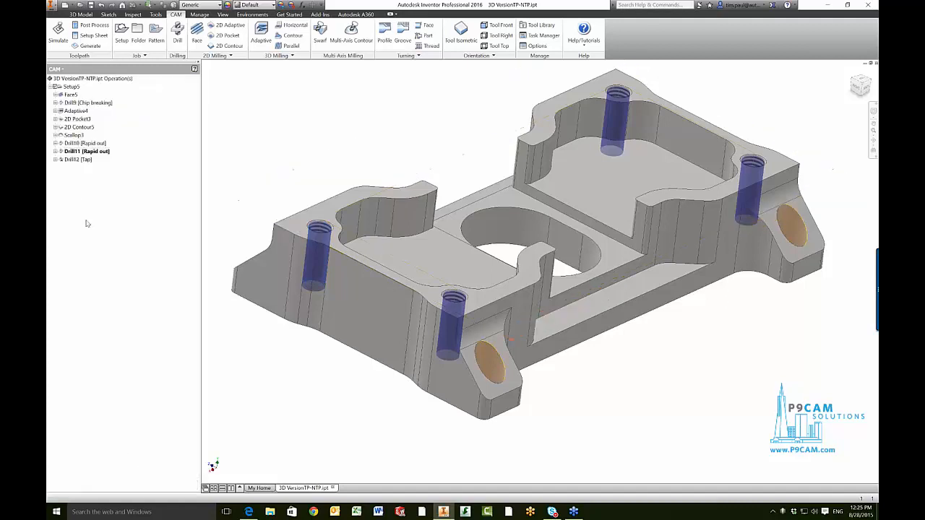
Assign the threaded holes to the tap operation and generate its toolpath.
right_click(72, 162)
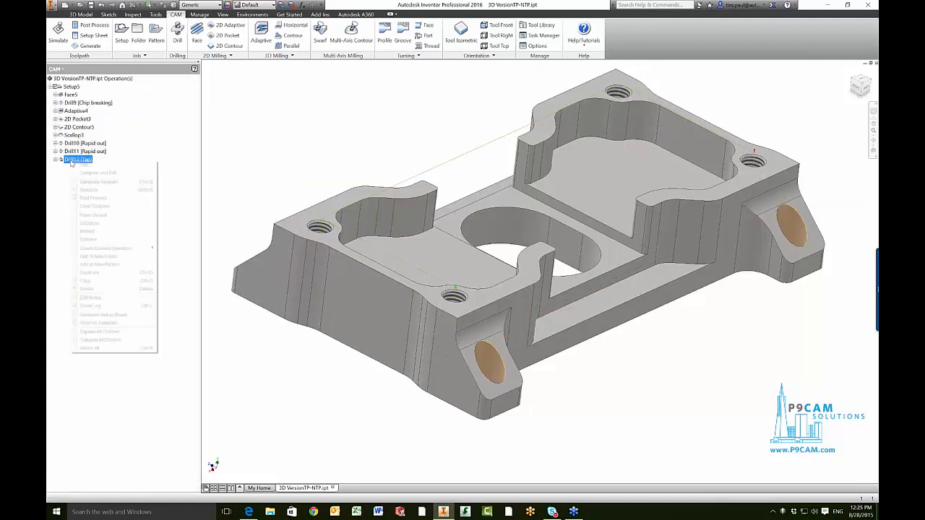
click(83, 164)
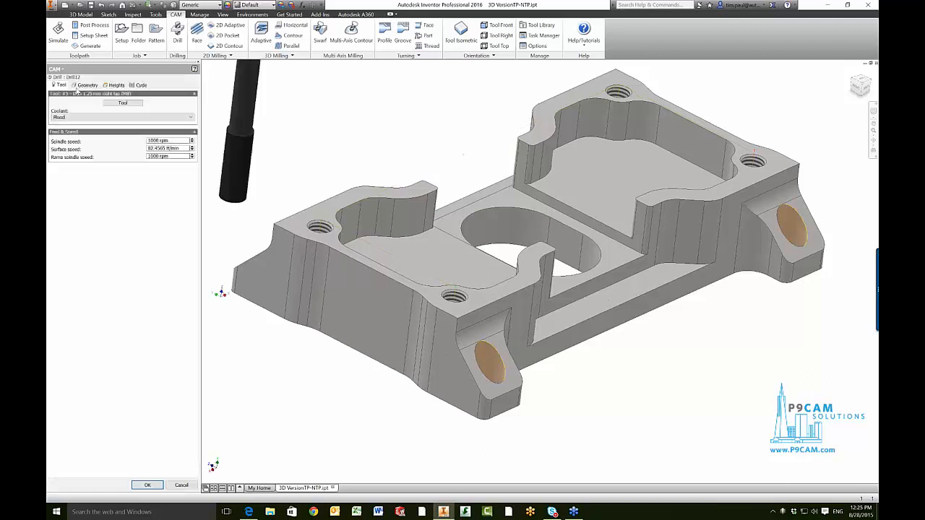
click(79, 81)
click(146, 485)
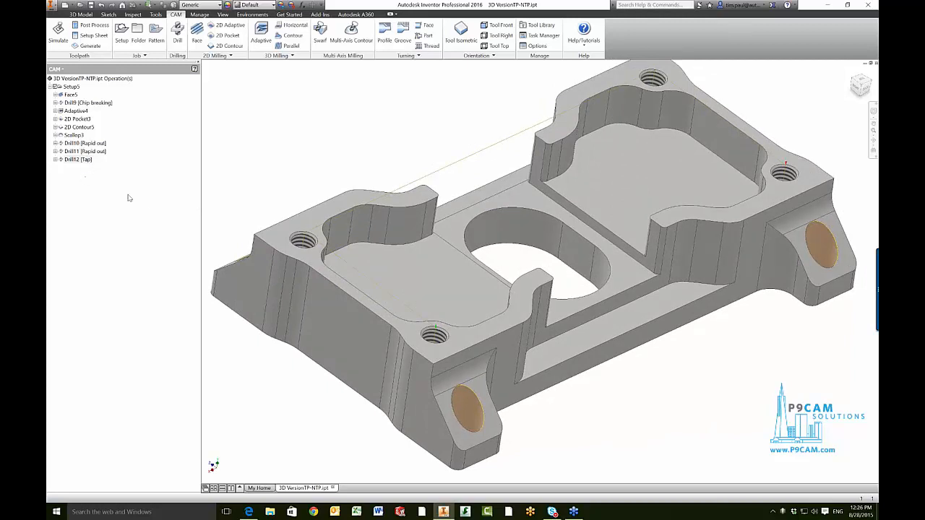
Store the spot drill, drill and tap operations as a template, overwriting the existing M8 SPOT-DRILL-TAP template.
key(F6)
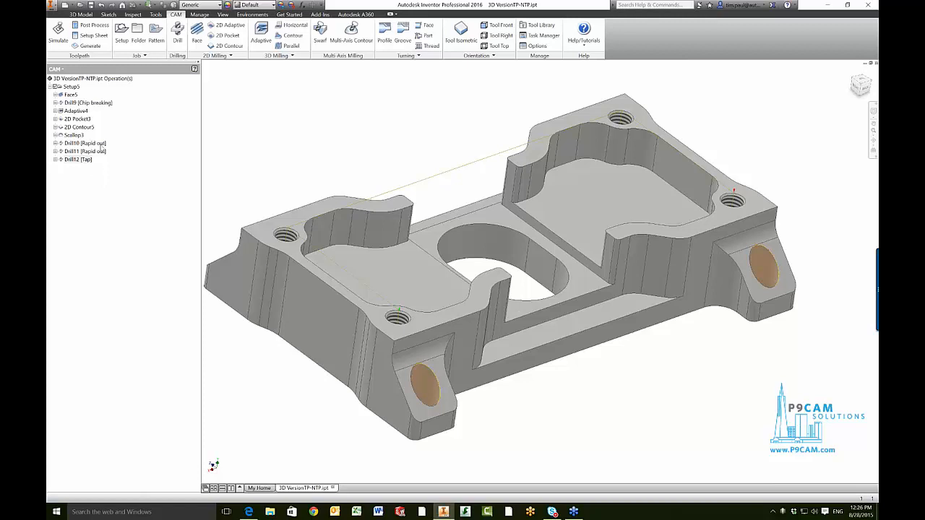
drag(102, 197, 87, 157)
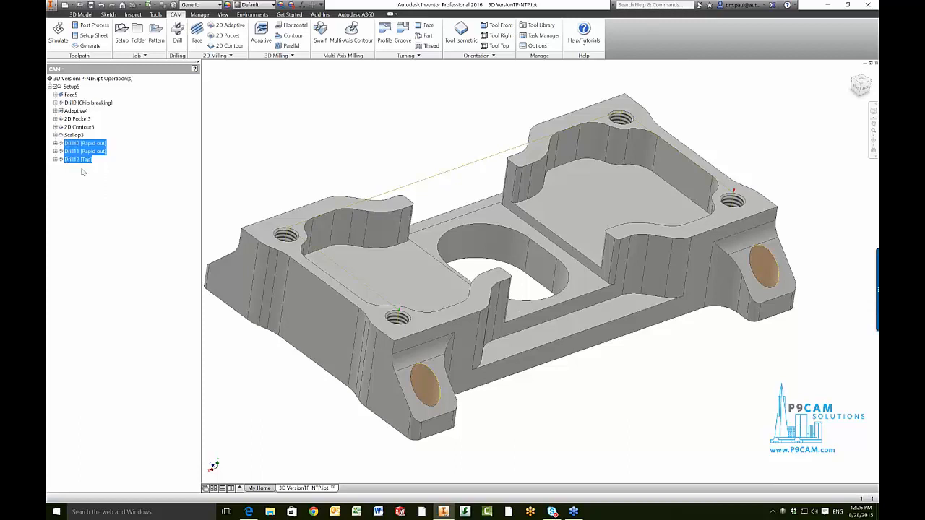
right_click(77, 151)
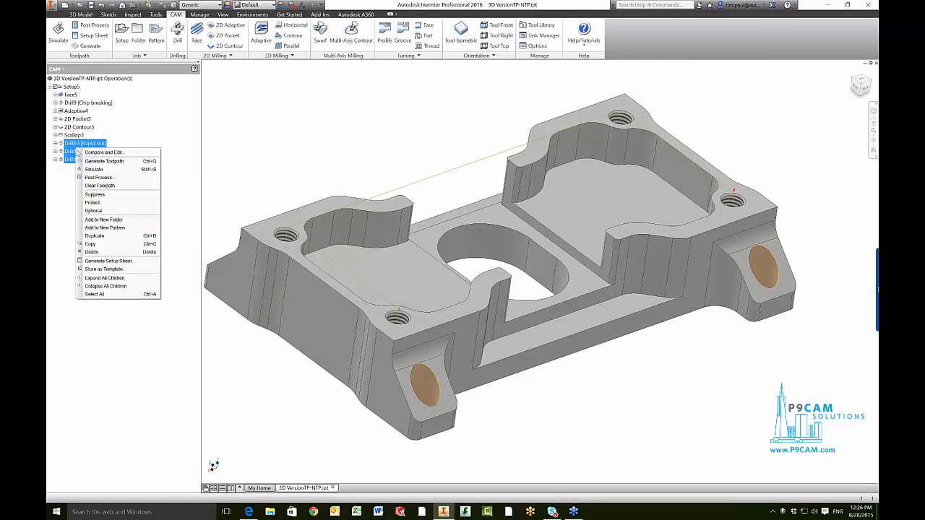
click(103, 272)
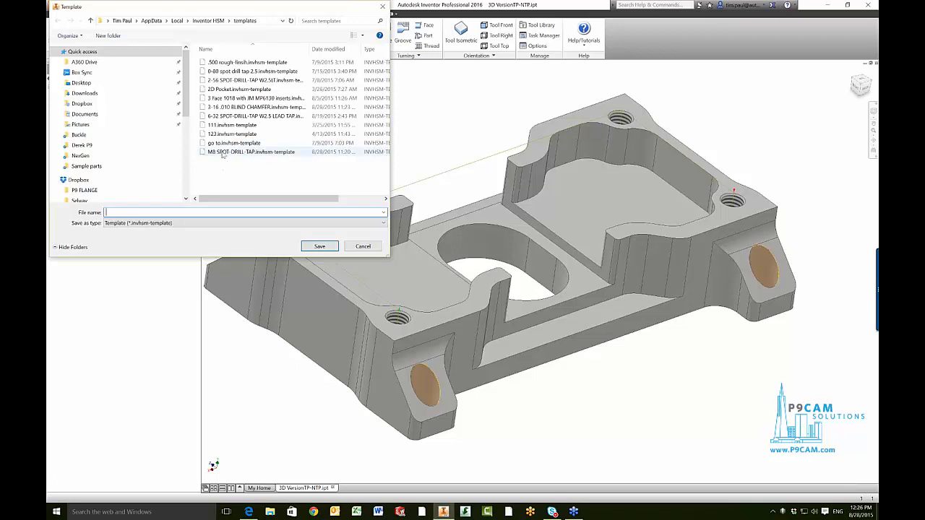
click(224, 152)
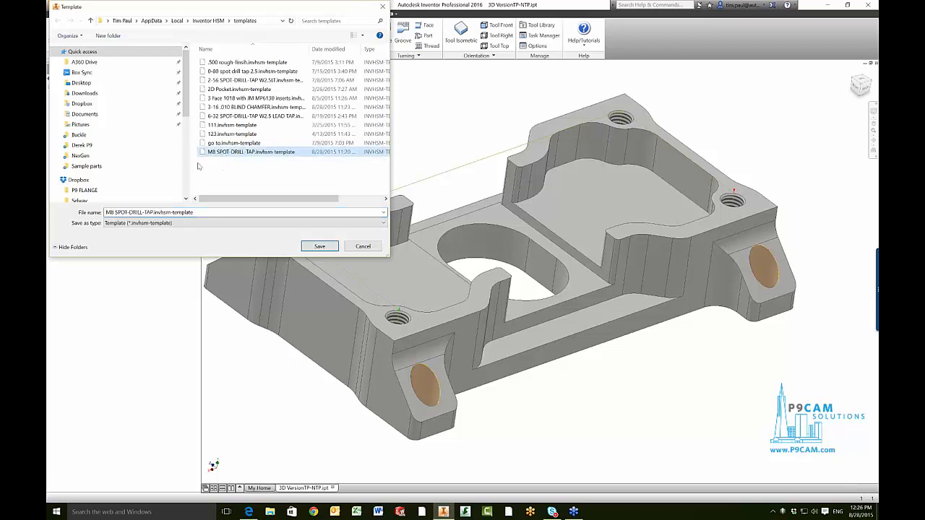
click(319, 247)
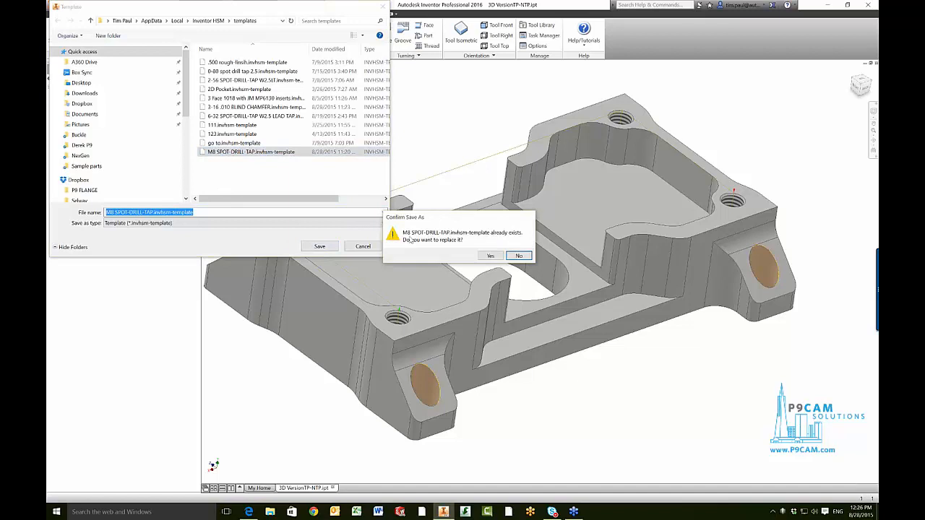
click(491, 258)
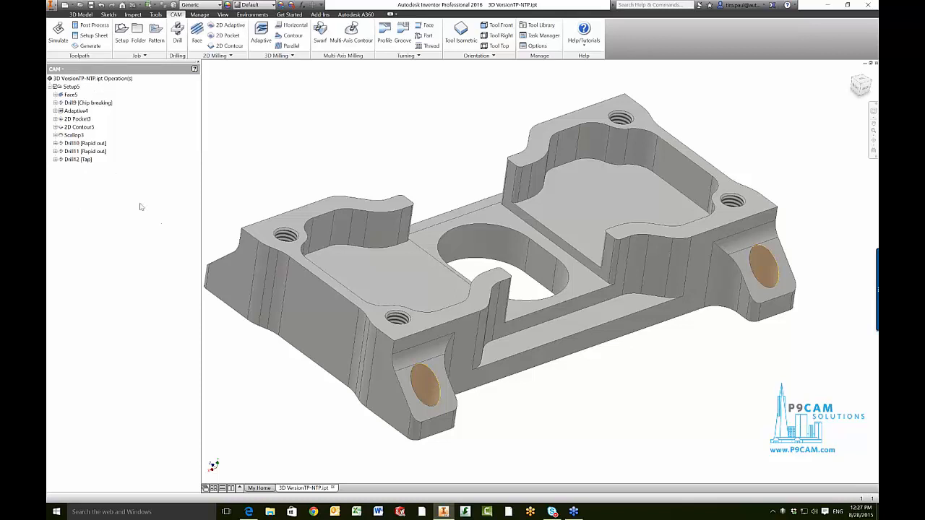
Create a chamfering contour operation in the current setup from the 3-16 .010 BLIND CHAMFER template.
click(81, 160)
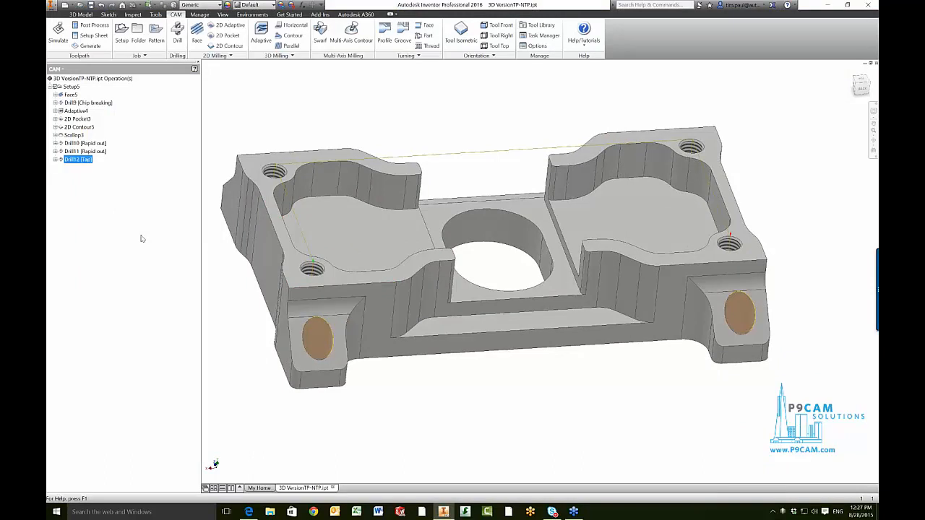
scroll(516, 322, down, 5)
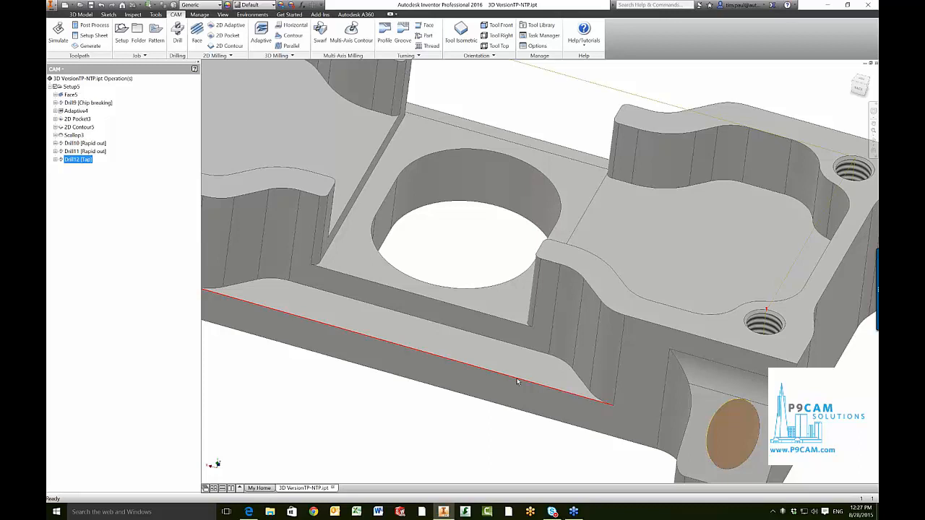
click(91, 198)
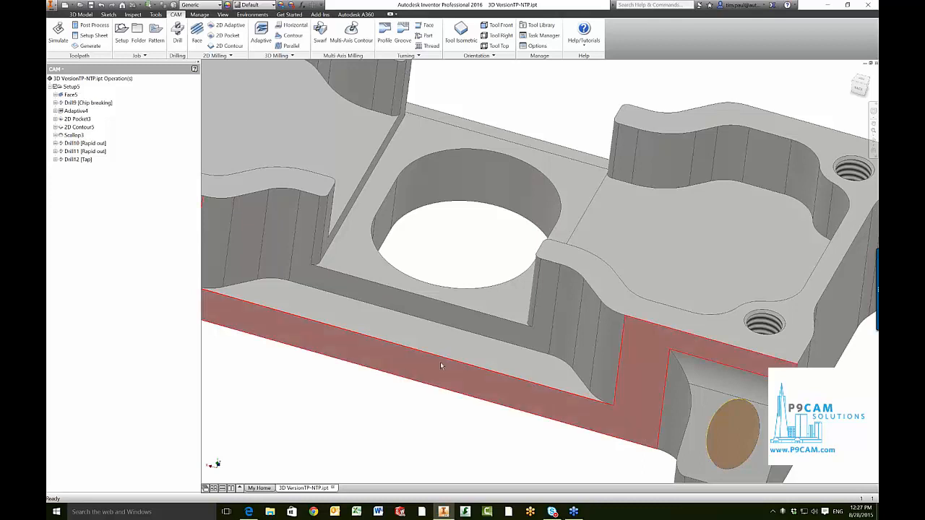
key(F6)
right_click(82, 190)
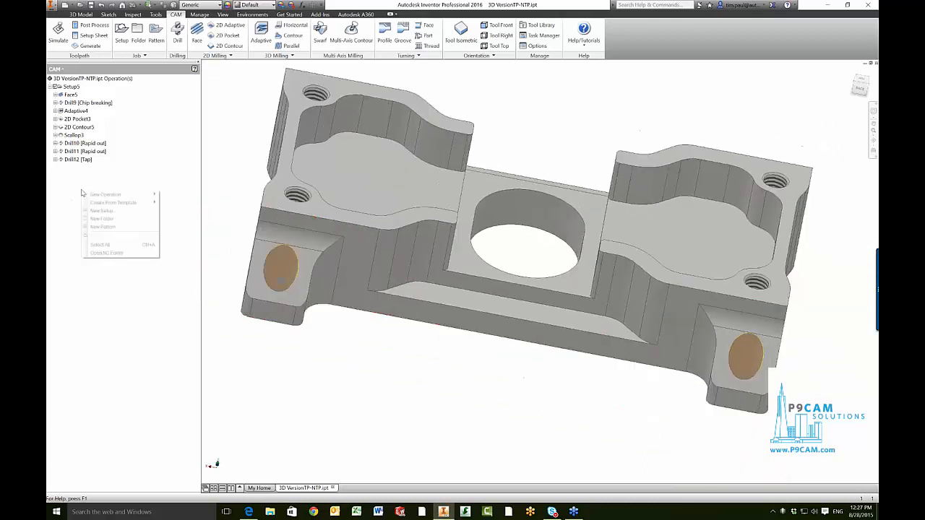
mouse_move(101, 204)
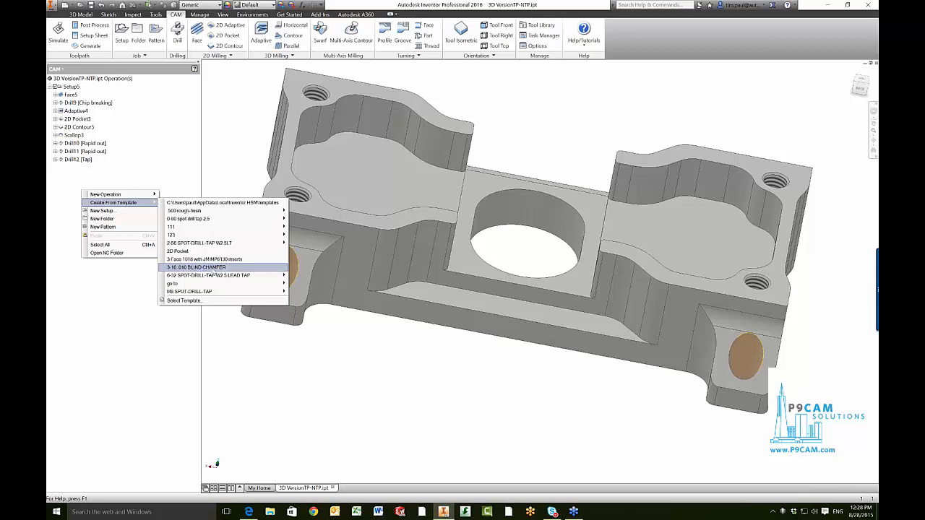
click(213, 269)
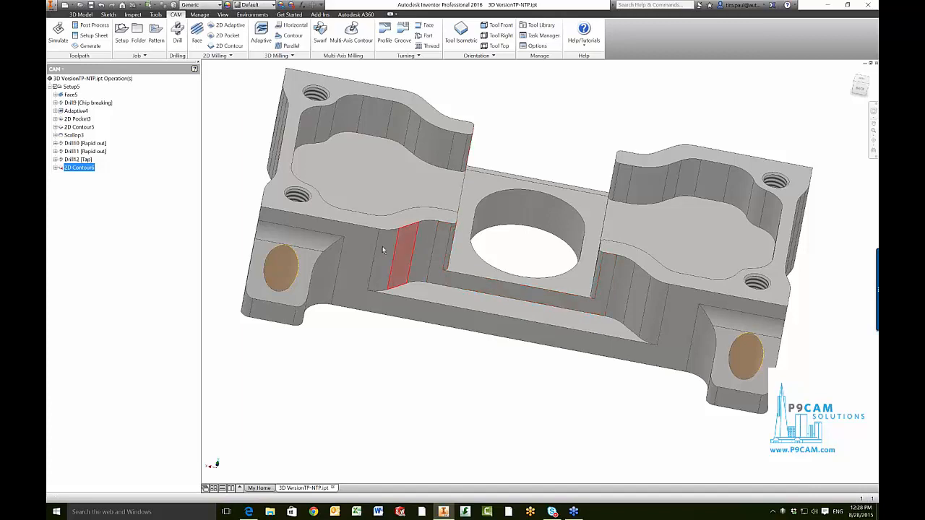
Assign the straight open edges of the center section and the lower ledges to the chamfer contour operation and generate its toolpath.
click(88, 188)
right_click(84, 170)
click(97, 178)
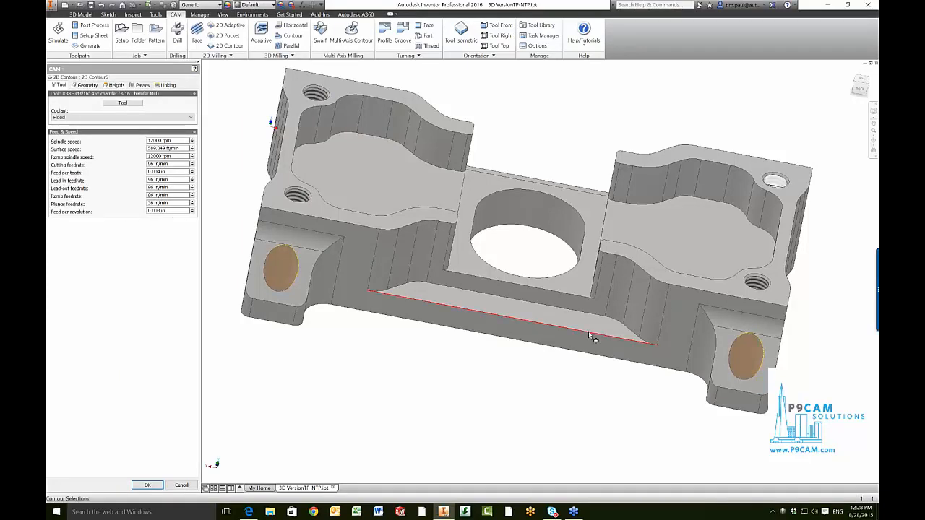
click(589, 331)
click(585, 299)
shift+middle_drag(586, 298, 590, 248)
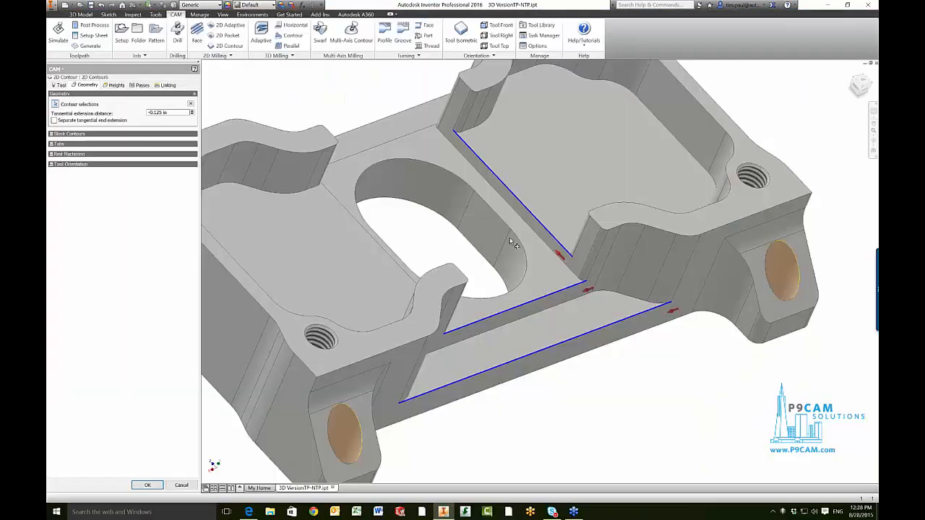
shift+middle_drag(512, 238, 347, 217)
scroll(347, 217, up, 3)
scroll(269, 94, down, 5)
scroll(425, 194, up, 3)
shift+middle_drag(425, 194, 403, 315)
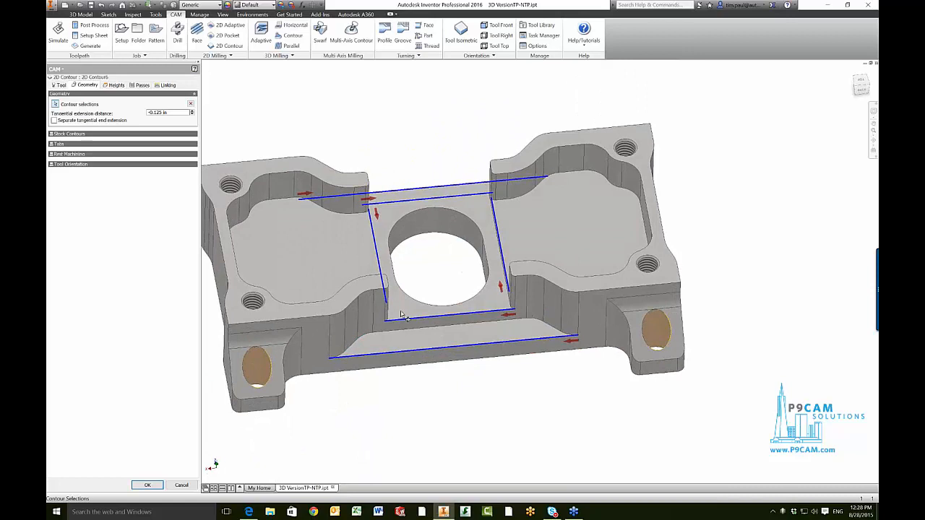
key(F6)
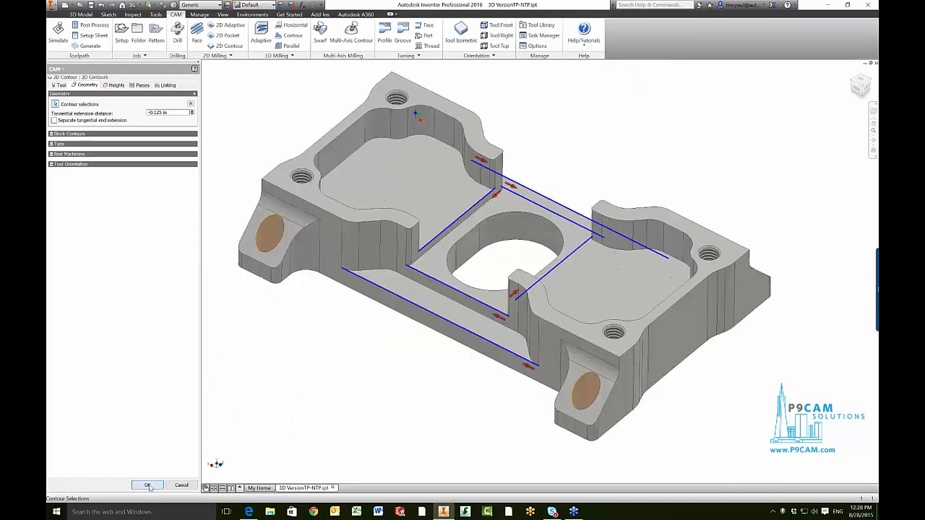
click(146, 485)
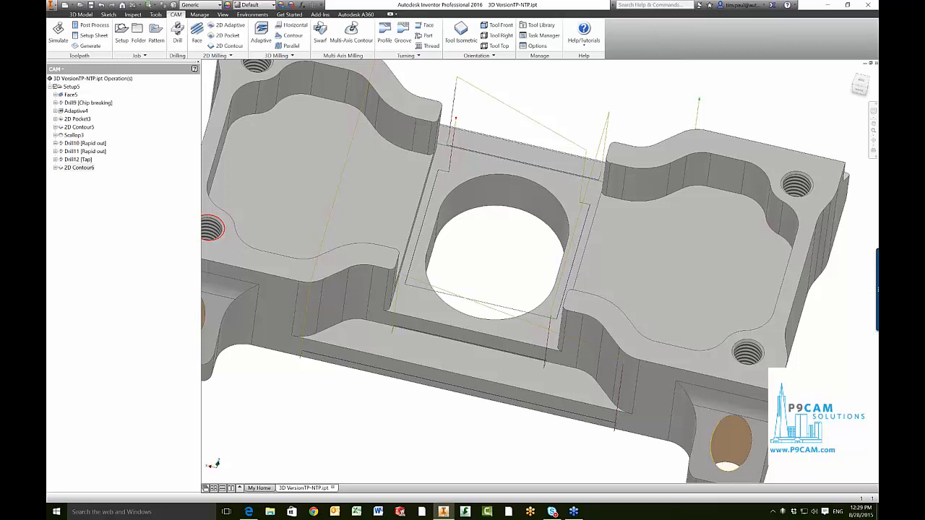
Reopen the chamfer contour operation and examine its tangential extension distance against the selected edges.
right_click(79, 167)
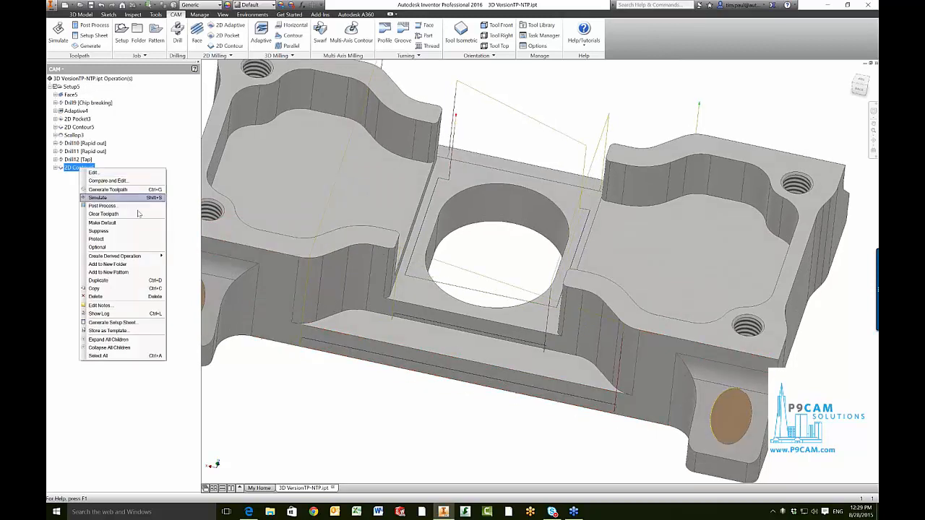
click(94, 173)
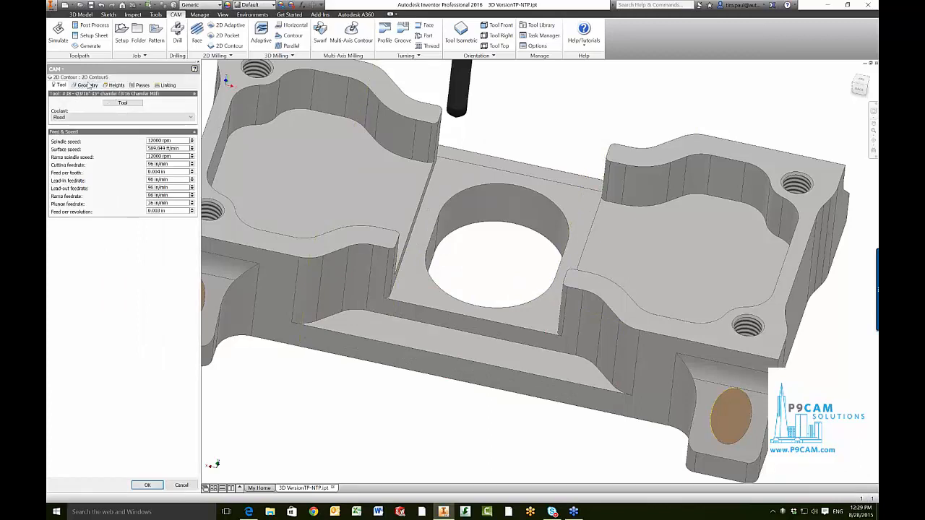
click(87, 85)
drag(168, 115, 143, 113)
text(0.125)
key(Return)
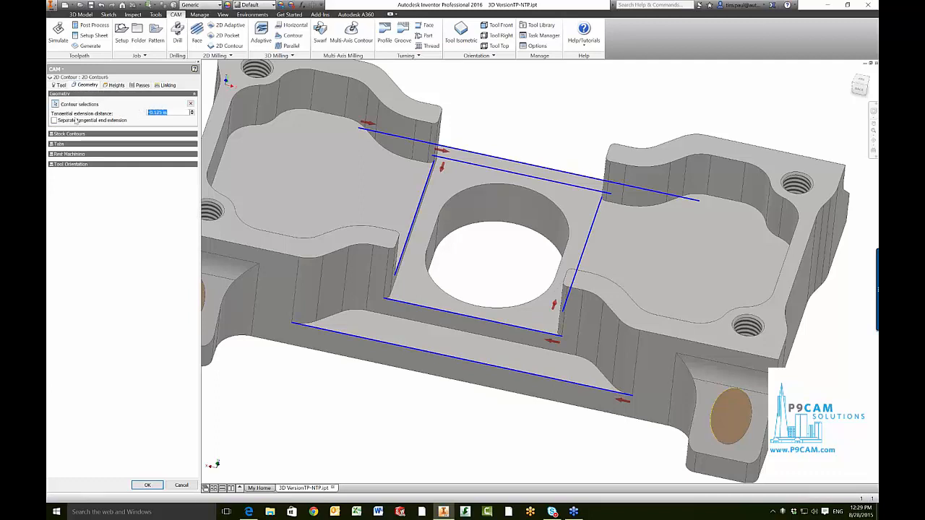
key(Home)
text(-)
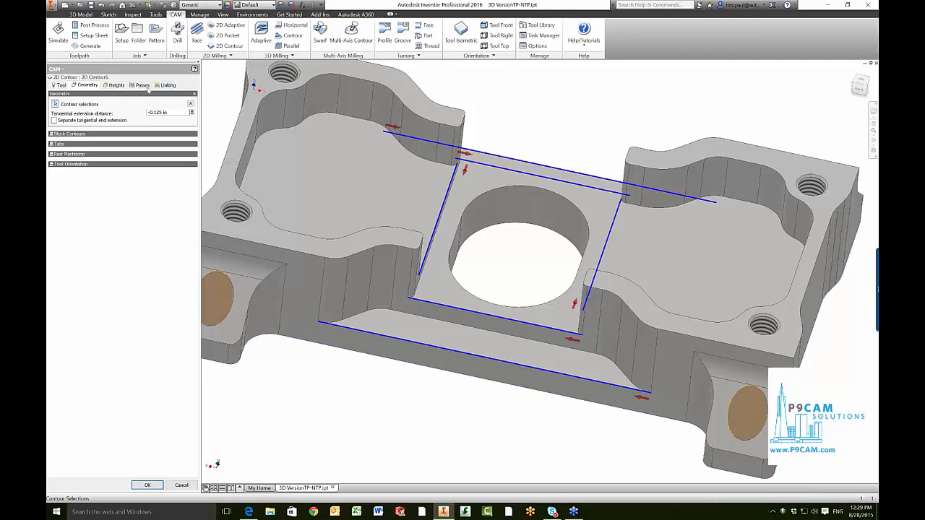
Examine the operation's chamfer width, tip offset and lead-in values, recheck the front ledge edge selection, and close the operation.
click(140, 85)
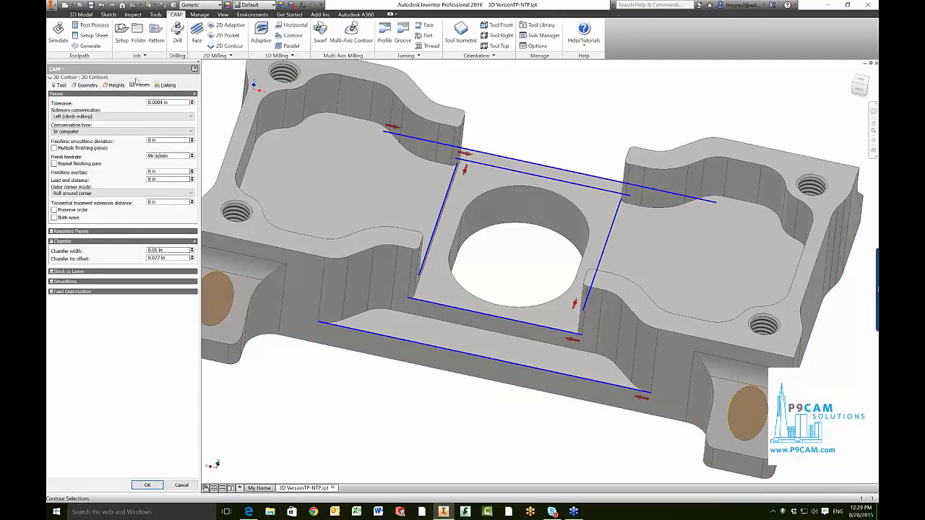
drag(166, 251, 154, 250)
click(166, 259)
double_click(163, 263)
click(168, 85)
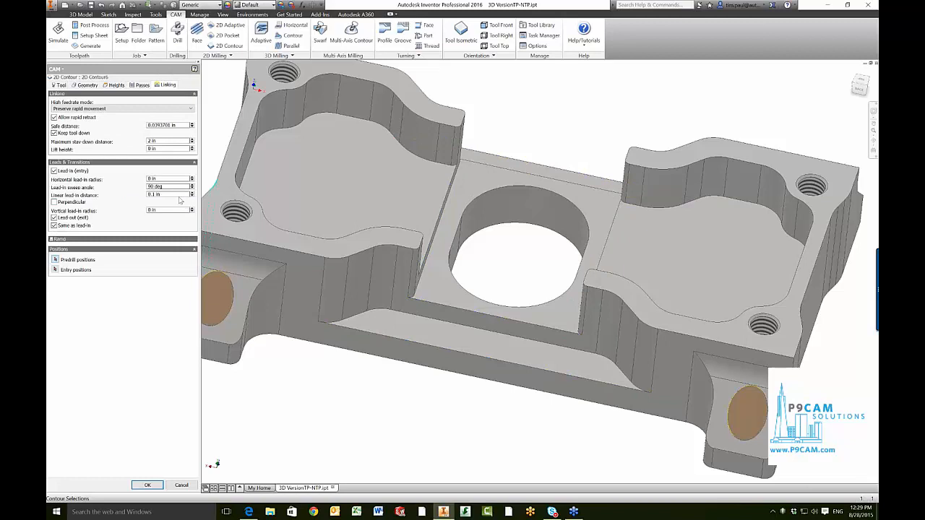
double_click(163, 180)
scroll(273, 376, down, 2)
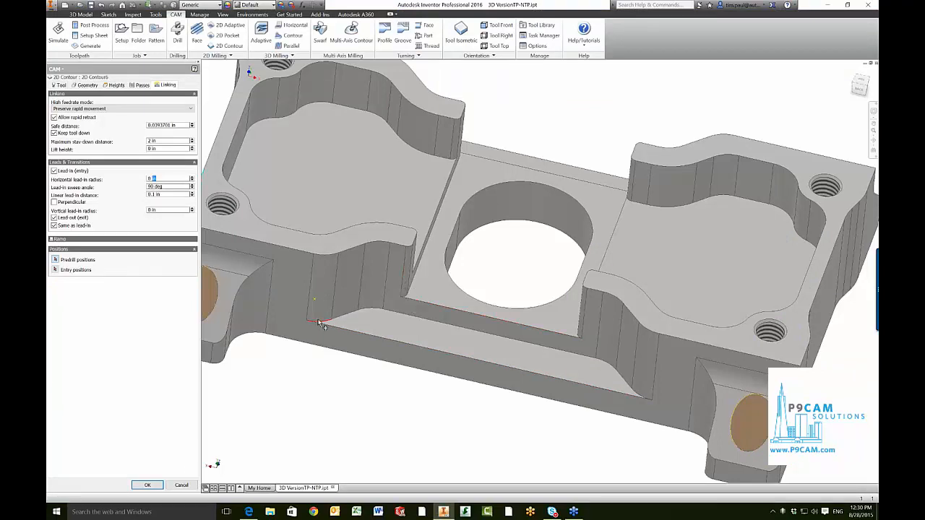
click(87, 85)
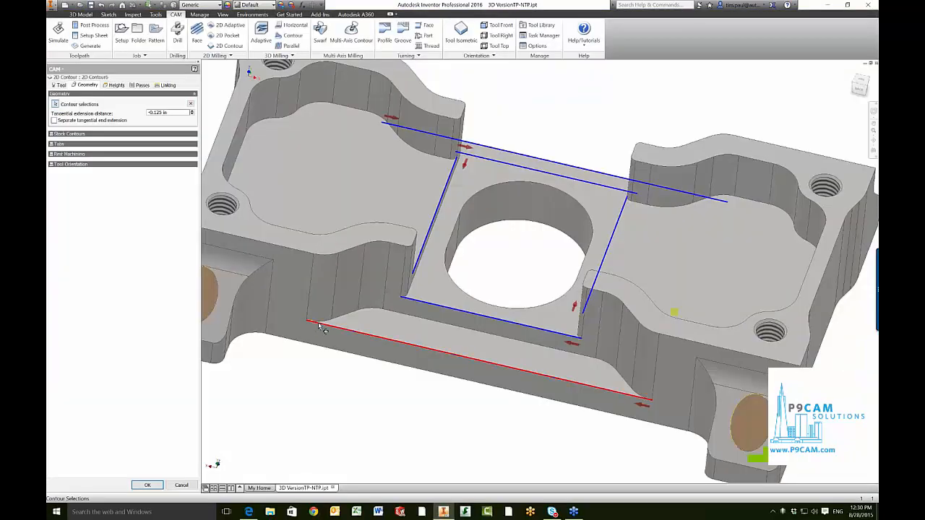
click(318, 327)
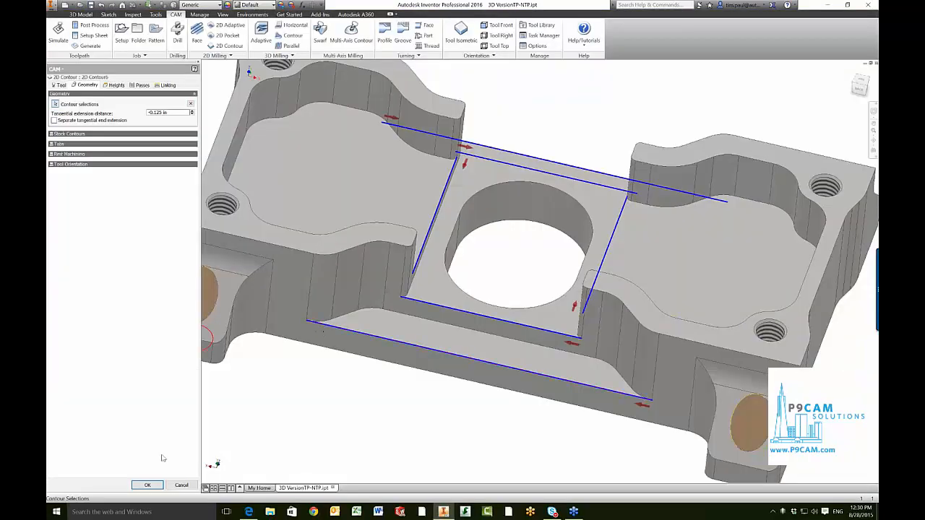
click(148, 486)
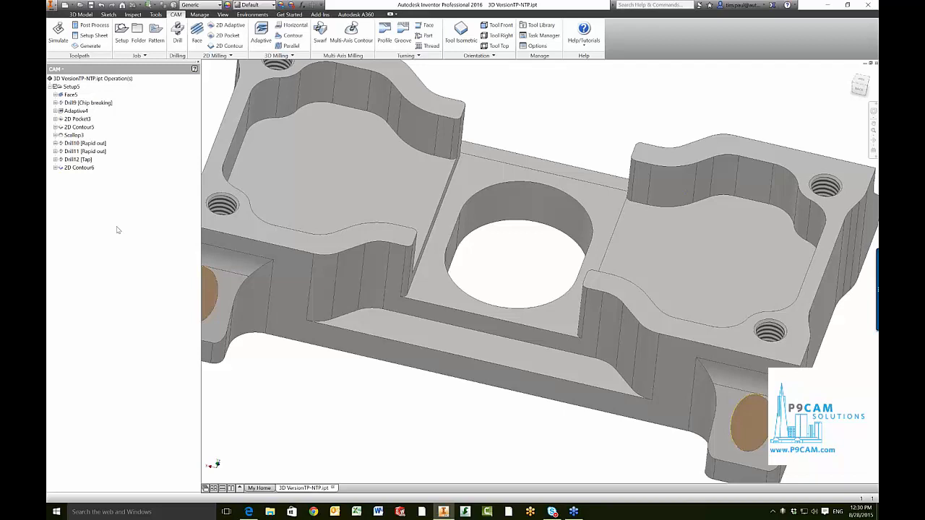
Start a new 2D Contour operation with the 3/16 in 45° chamfer mill.
key(F6)
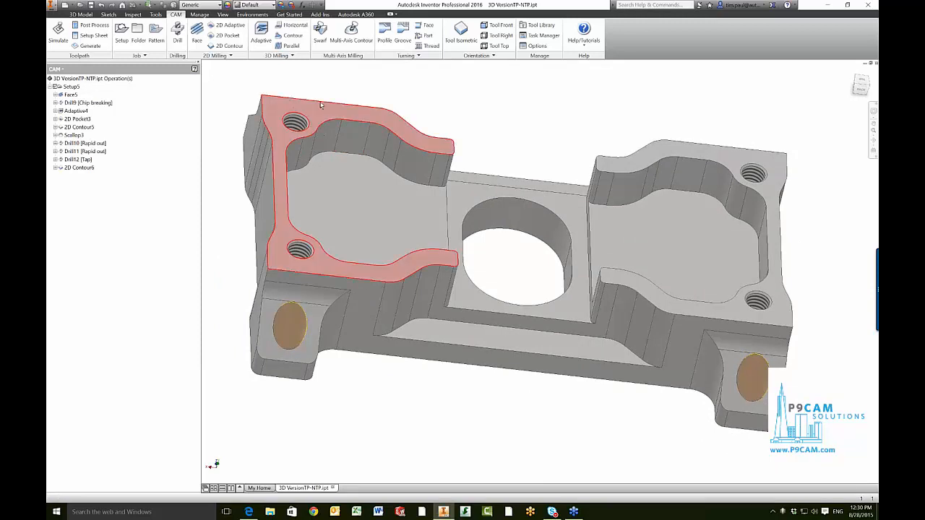
right_click(92, 197)
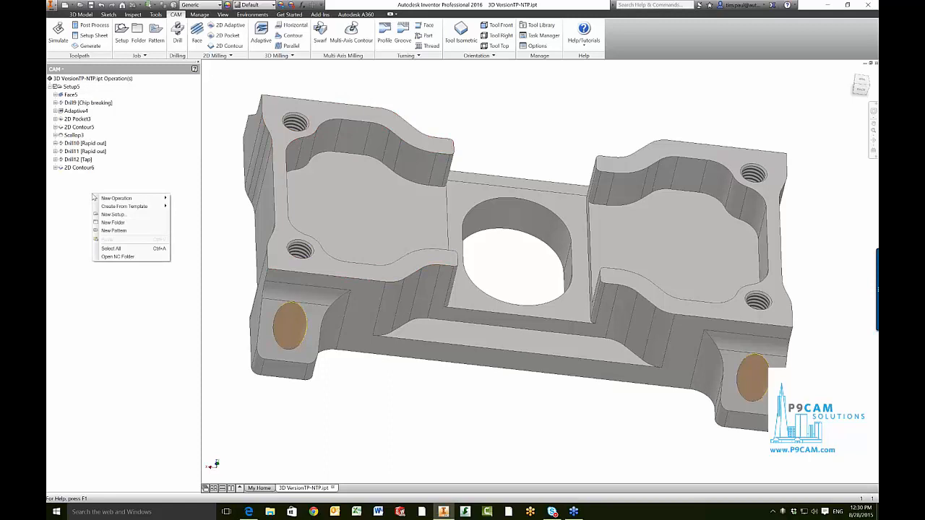
mouse_move(95, 199)
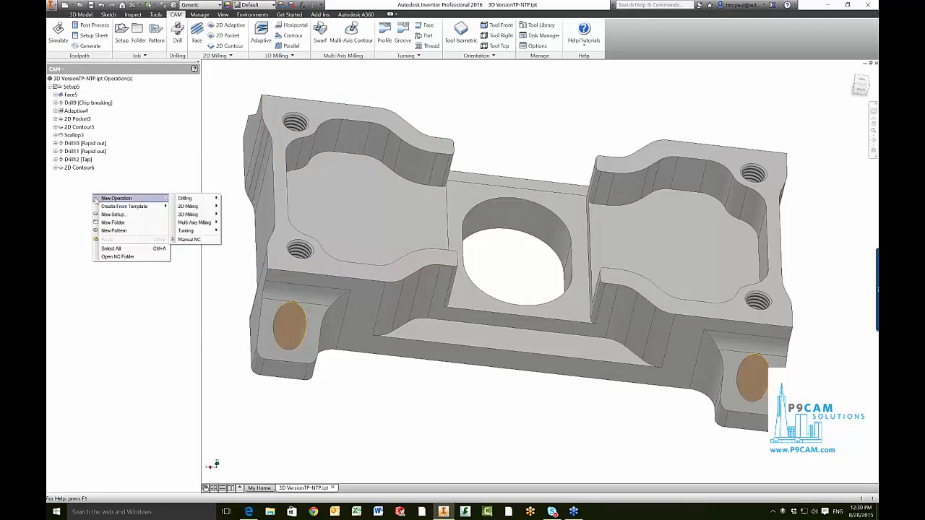
mouse_move(204, 206)
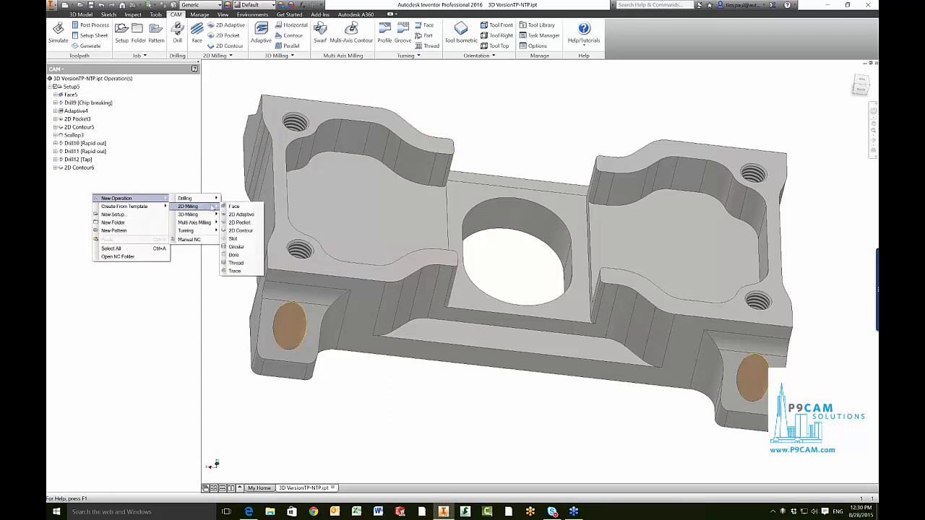
click(230, 238)
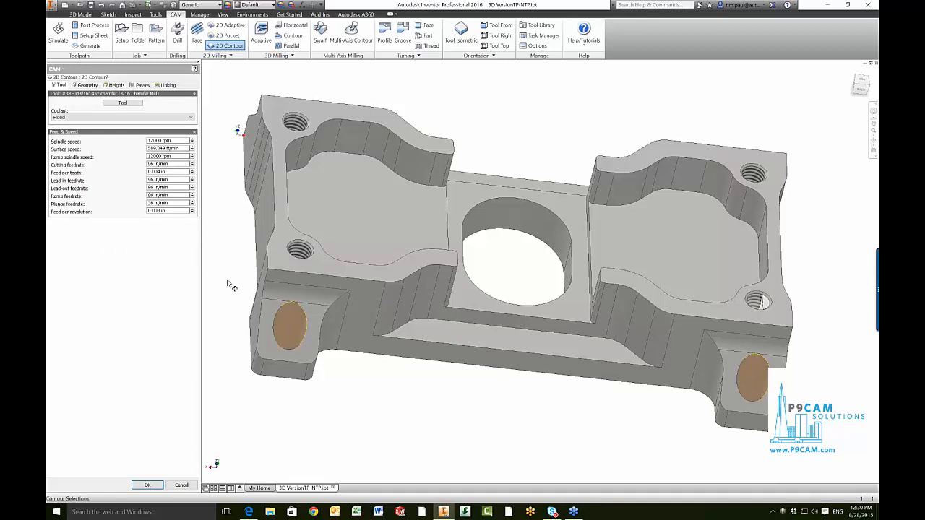
Select the outlines of both raised pocket rims and the upper edge of the central oval opening as chamfer contours.
click(85, 85)
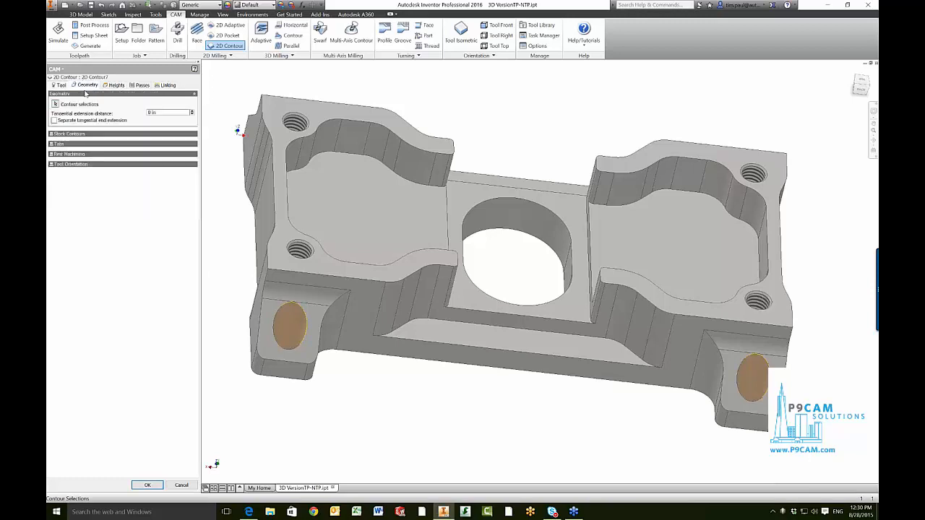
key(F6)
click(318, 253)
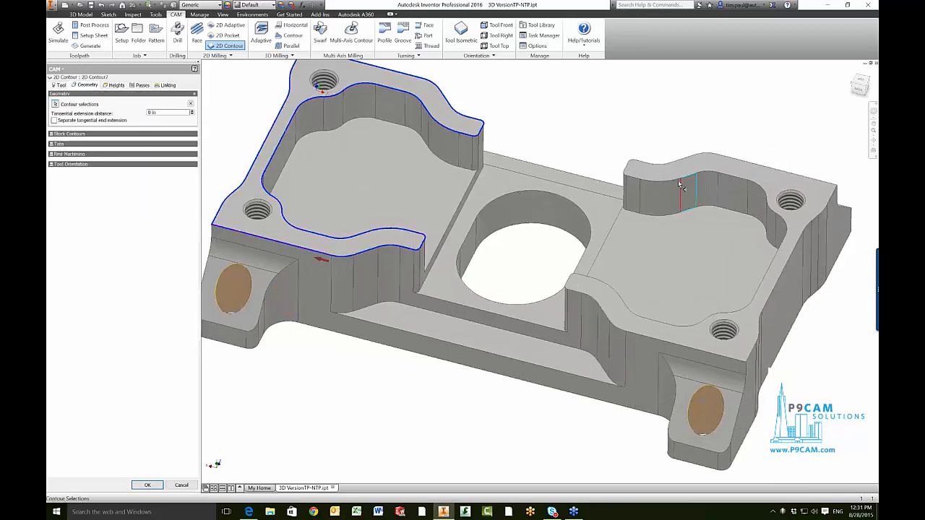
click(678, 184)
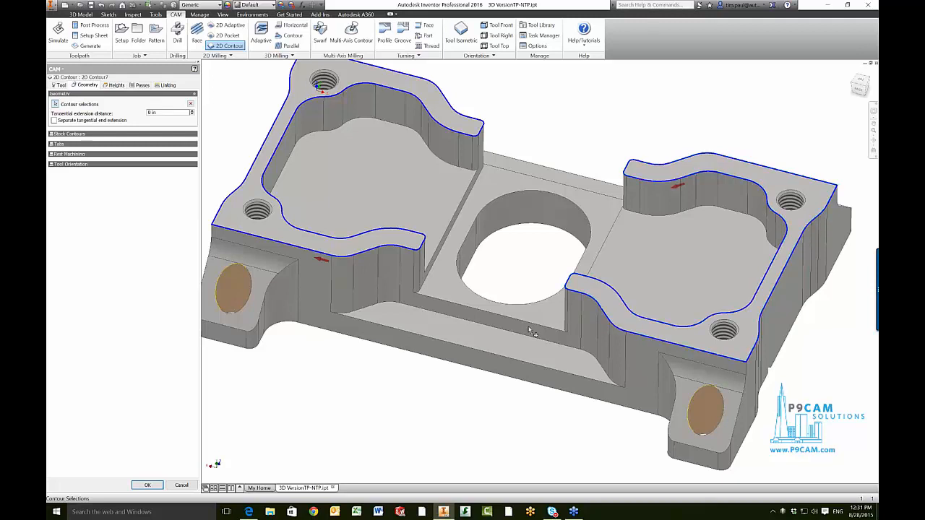
click(557, 244)
scroll(562, 261, up, 3)
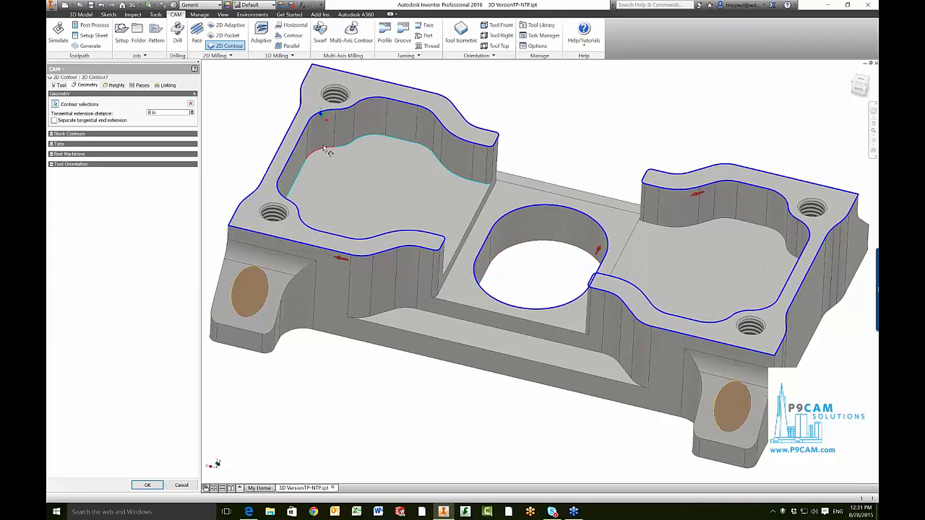
scroll(534, 185, up, 3)
scroll(440, 138, up, 2)
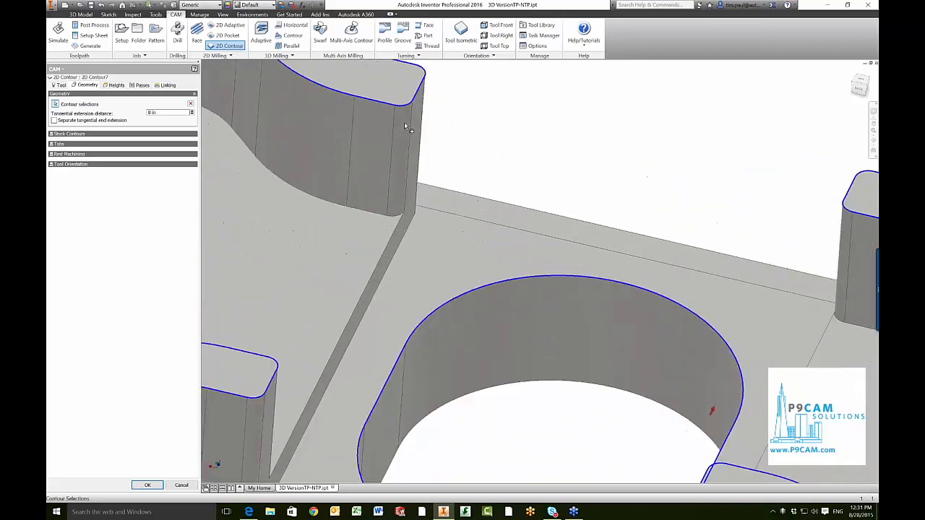
Set the 2D contour's chamfer width to 0.01 in and chamfer tip offset to 0.03 in, and generate the toolpath.
click(140, 86)
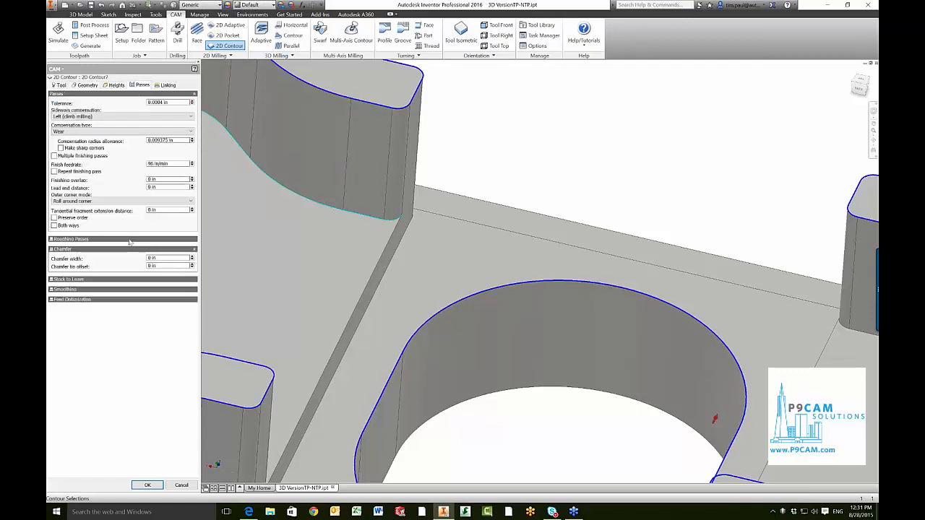
click(152, 258)
scroll(323, 262, down, 3)
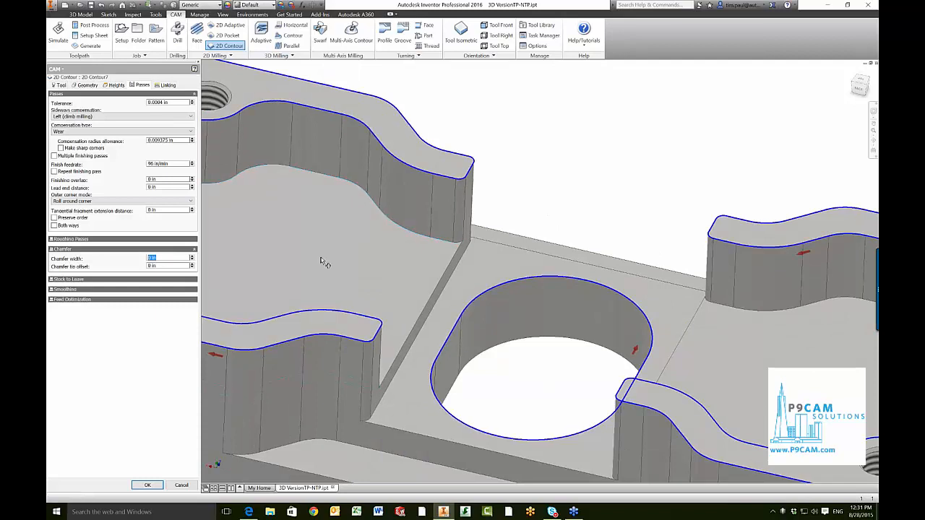
scroll(323, 262, down, 1)
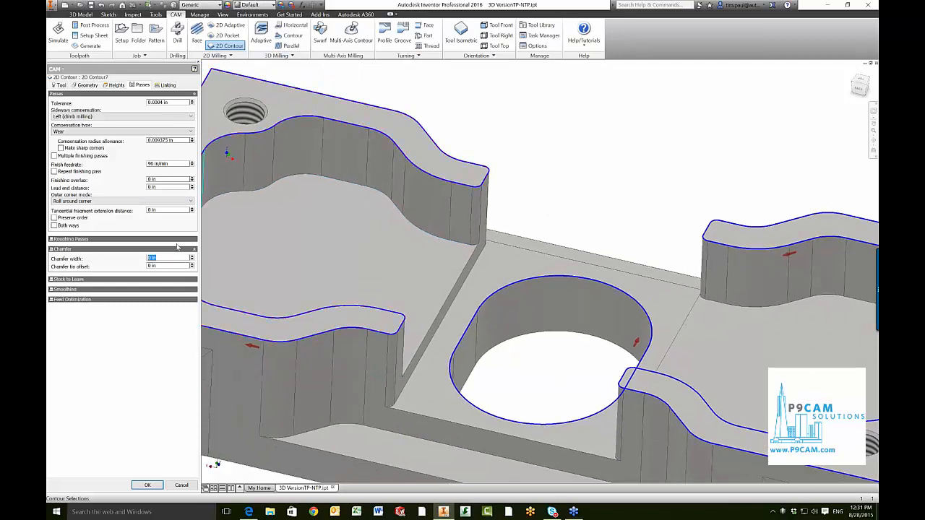
text(.01)
key(Tab)
text(.03)
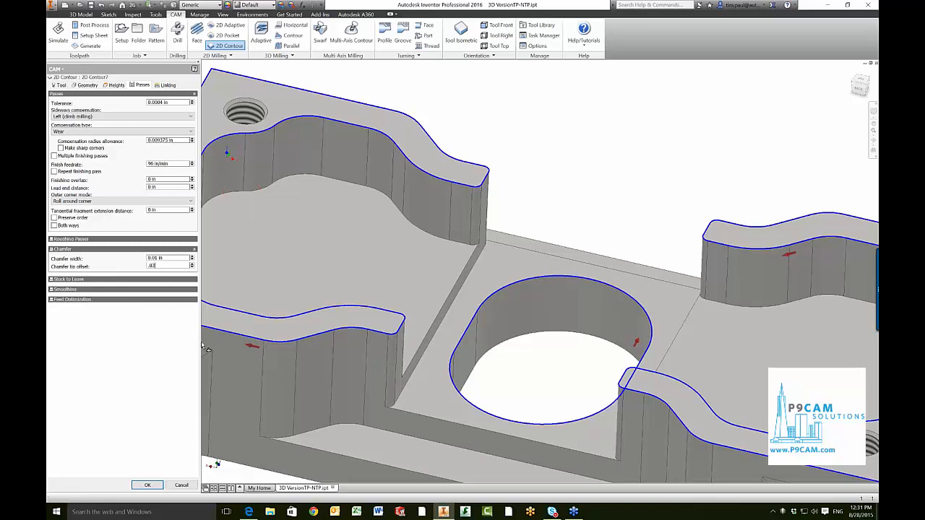
click(153, 488)
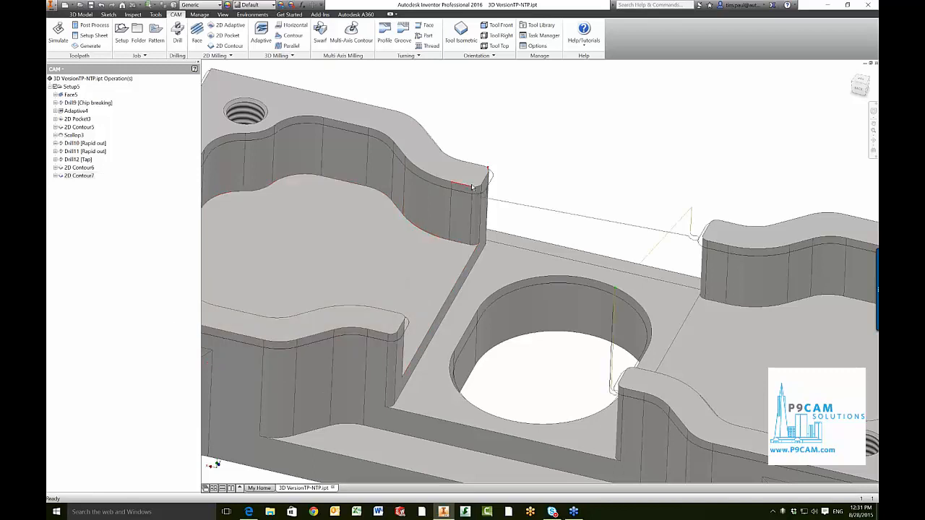
Simulate all of Setup5's operations from the home view at an increased playback speed, and close the simulation when finished.
key(F6)
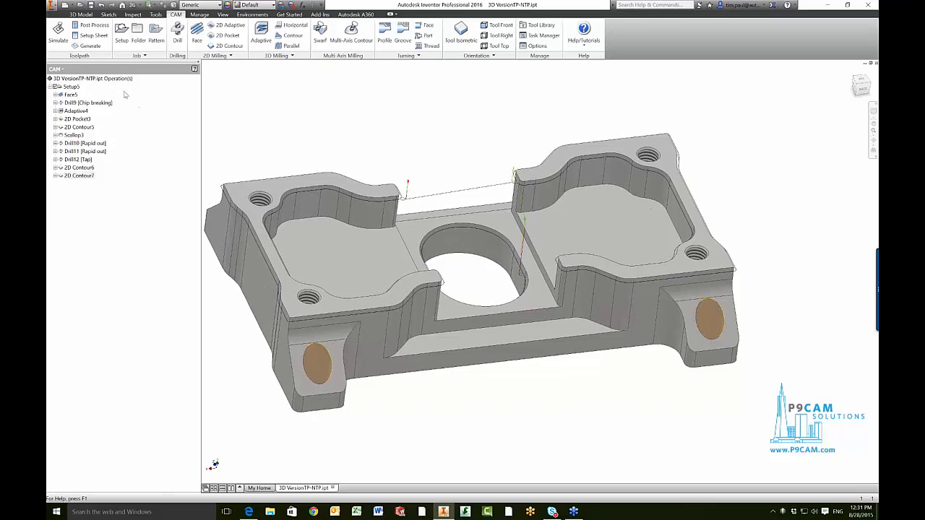
right_click(75, 88)
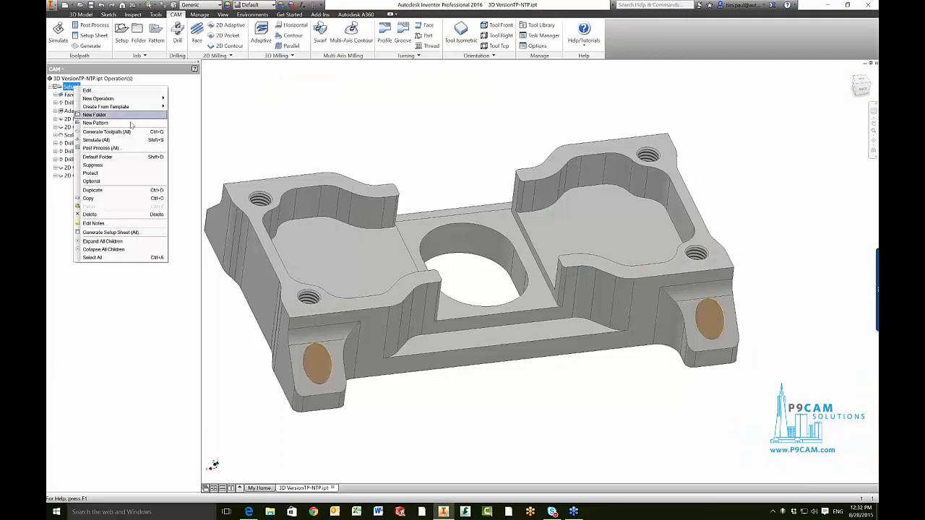
click(118, 141)
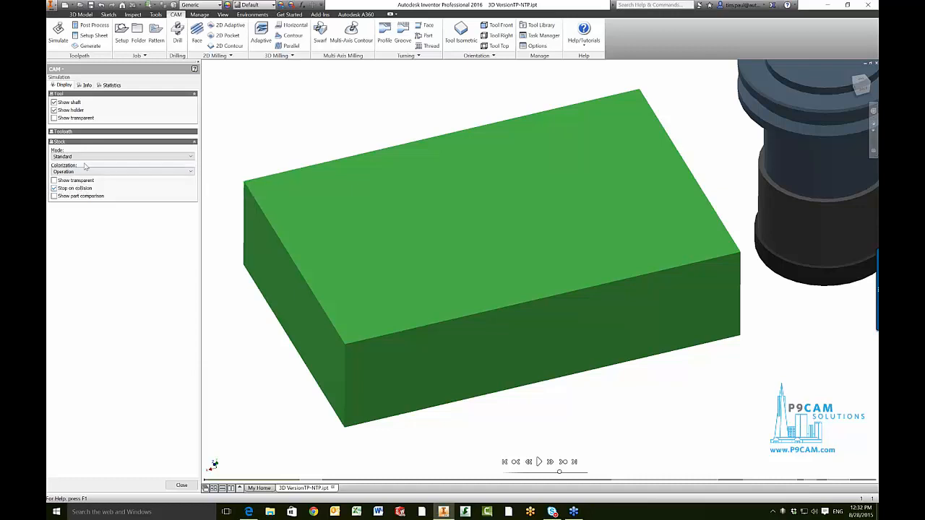
click(538, 462)
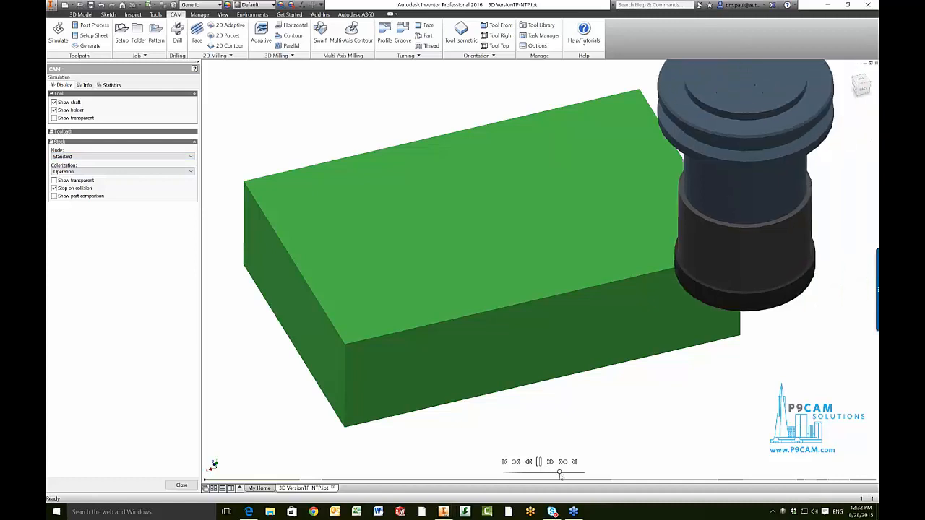
drag(560, 473, 569, 474)
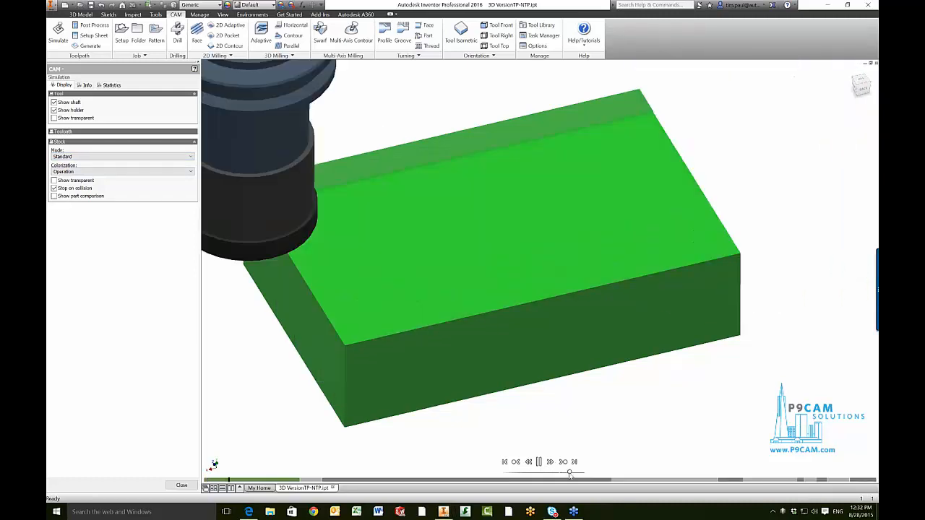
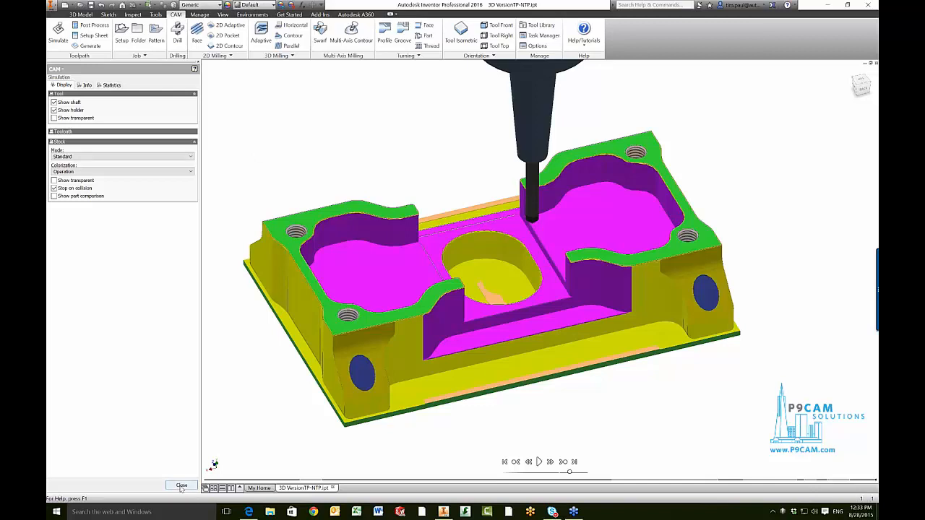
click(181, 486)
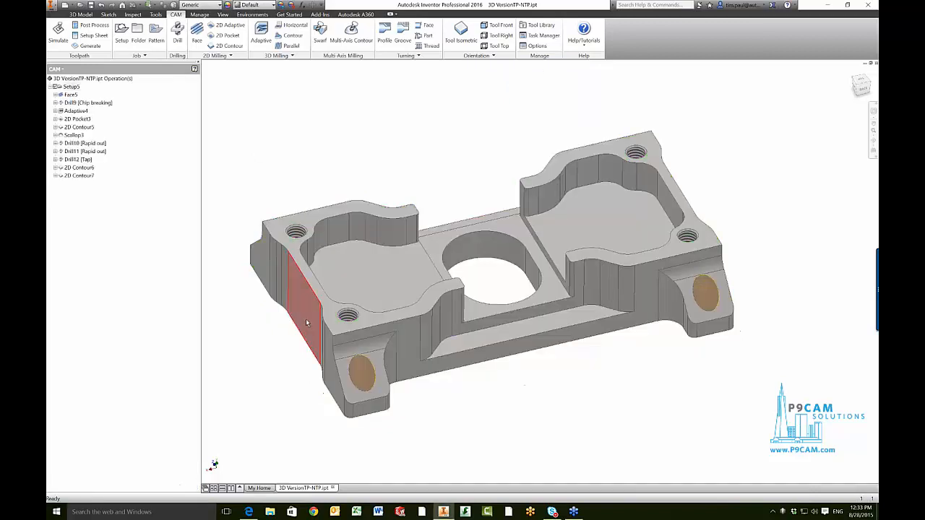
Examine the Scallop3 toolpath on the angled corner pad and its machining boundary settings, and leave the operation without editing it.
scroll(349, 317, down, 5)
scroll(349, 317, down, 3)
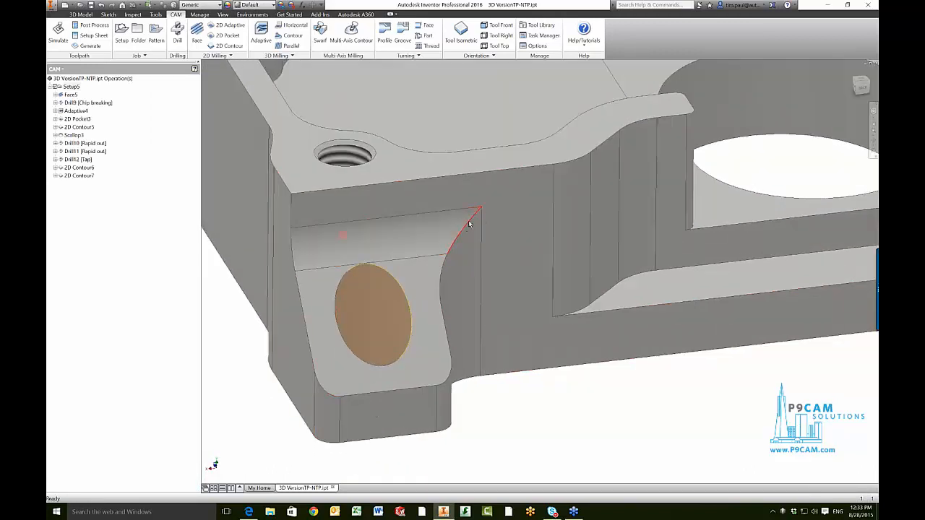
scroll(383, 332, up, 1)
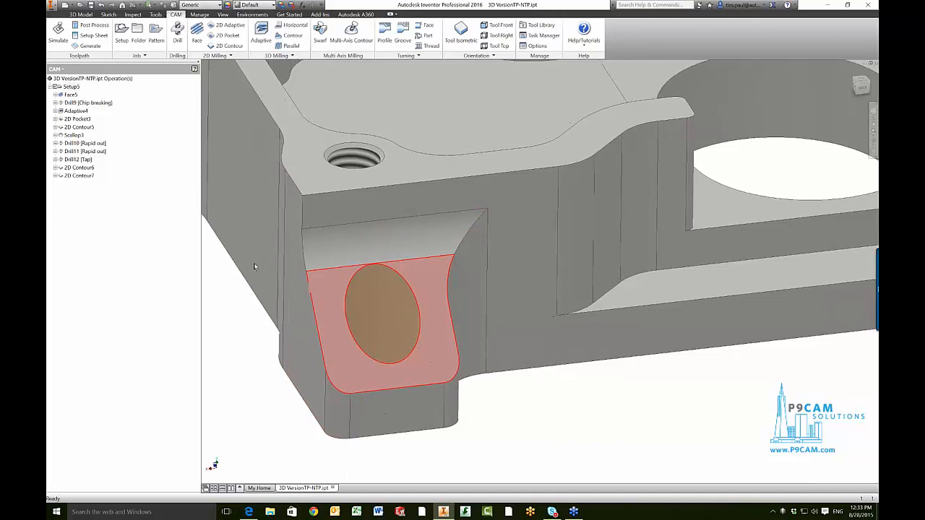
shift+middle_drag(333, 302, 53, 313)
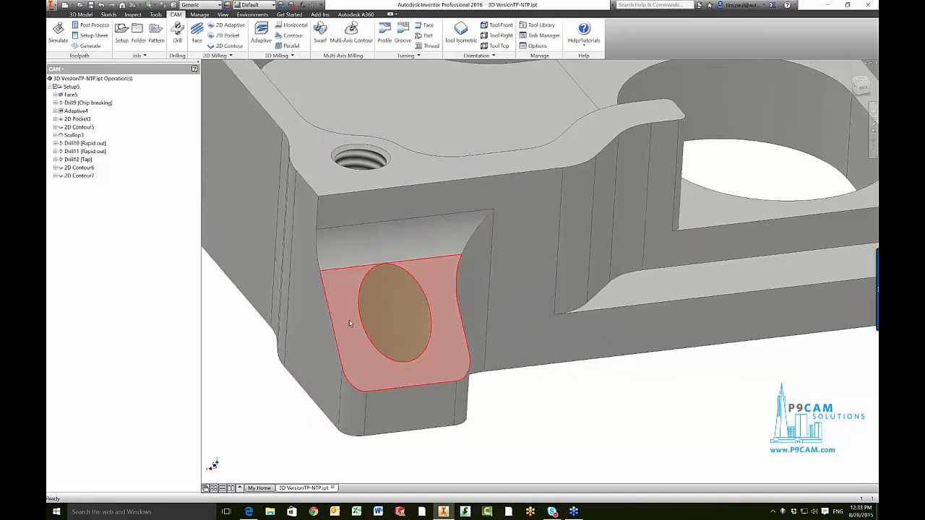
click(74, 136)
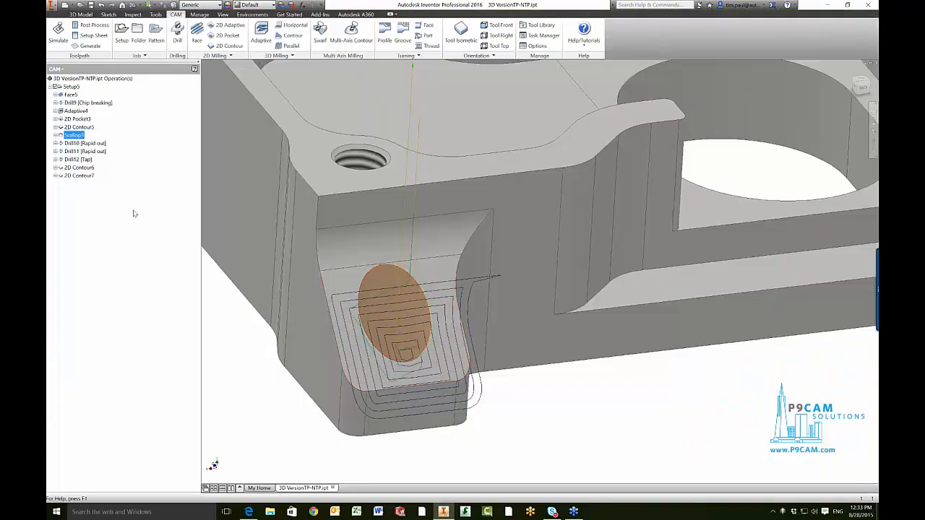
right_click(74, 139)
click(87, 144)
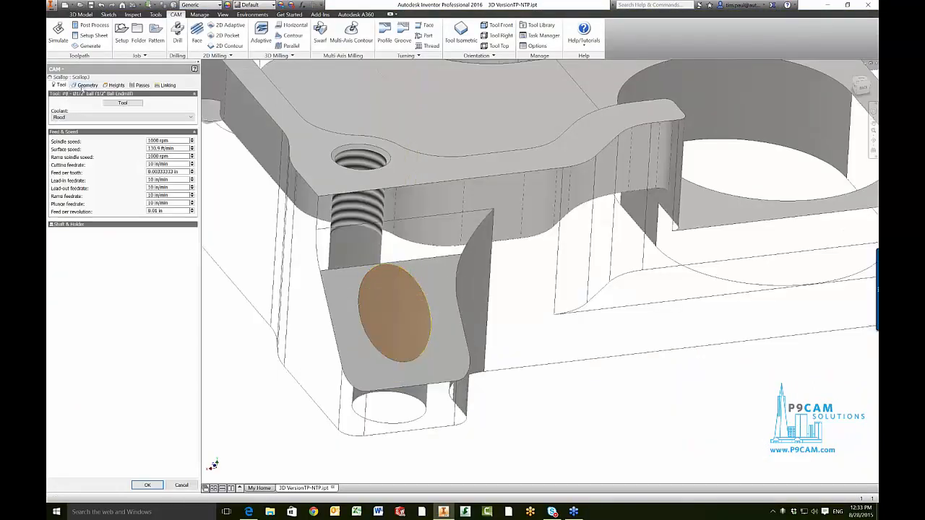
click(84, 85)
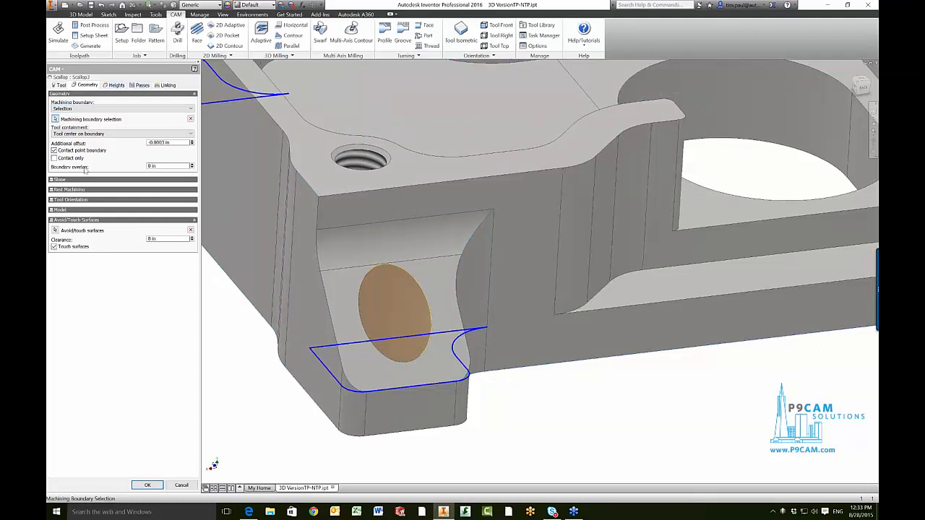
click(181, 486)
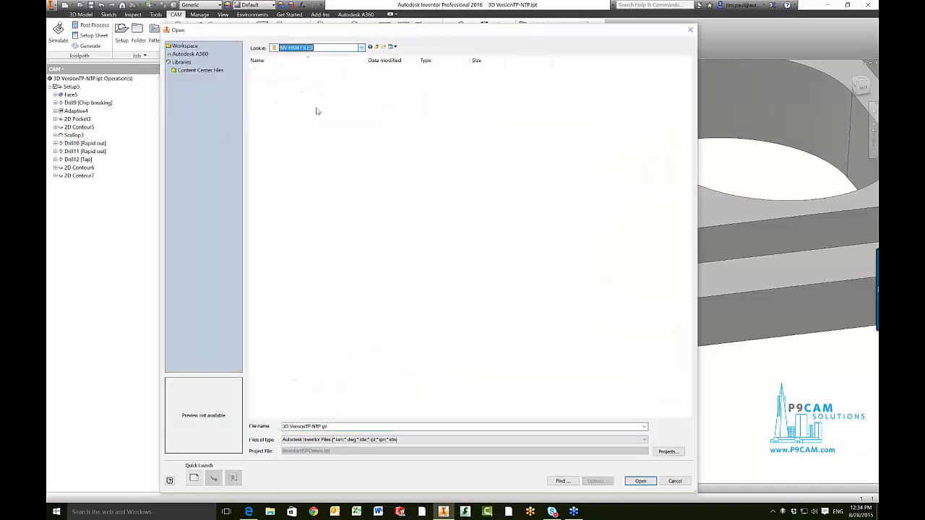
Open DATRON ADSK KEYCHAIN CAM ASS.iam from the TP folder inside AU, accepting its location outside the project, and inspect one keychain up close.
double_click(279, 208)
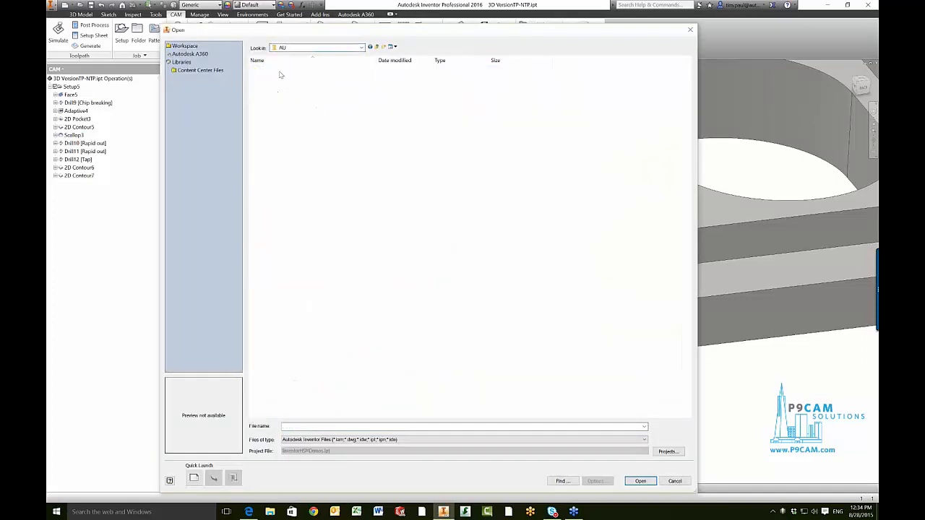
click(277, 77)
double_click(277, 78)
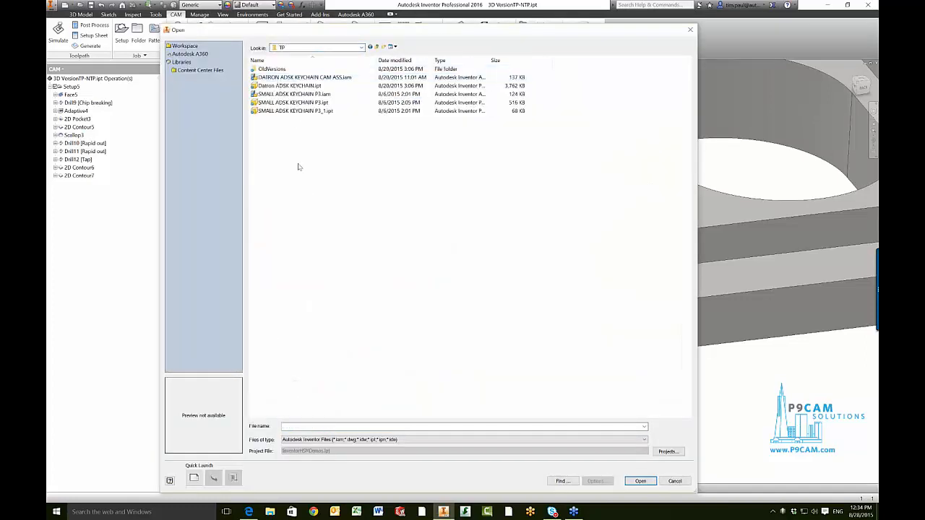
click(297, 77)
double_click(297, 77)
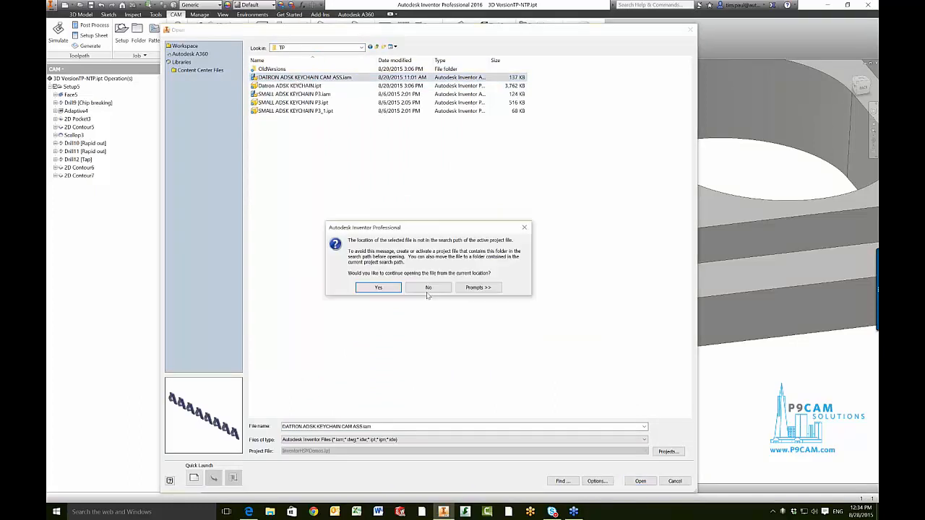
click(390, 288)
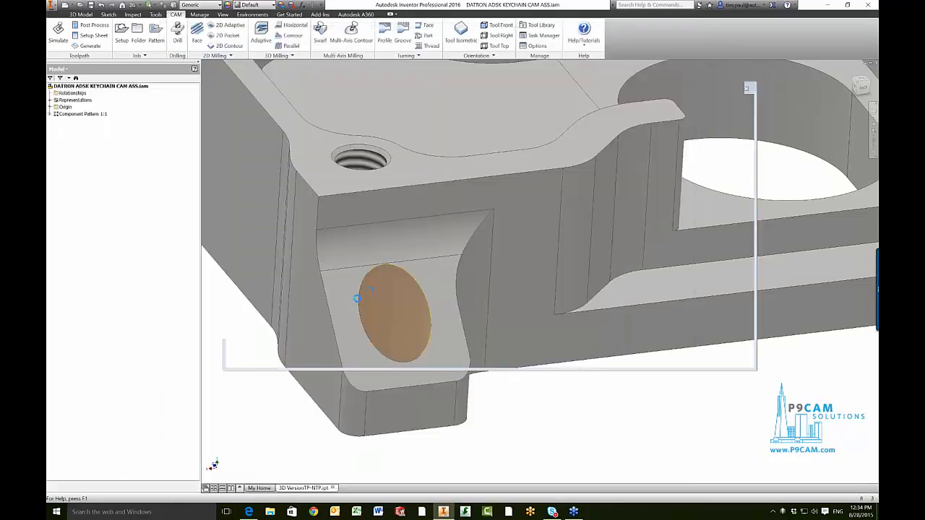
click(422, 282)
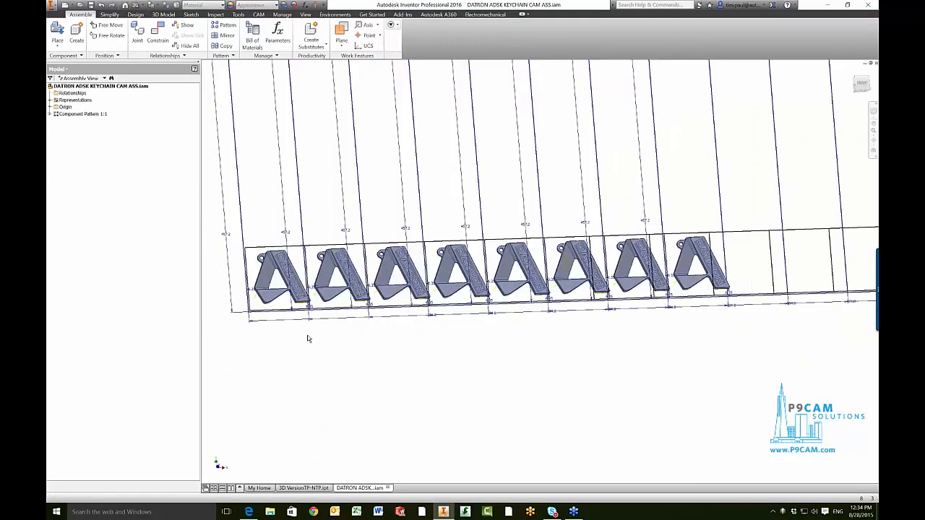
scroll(231, 220, up, 8)
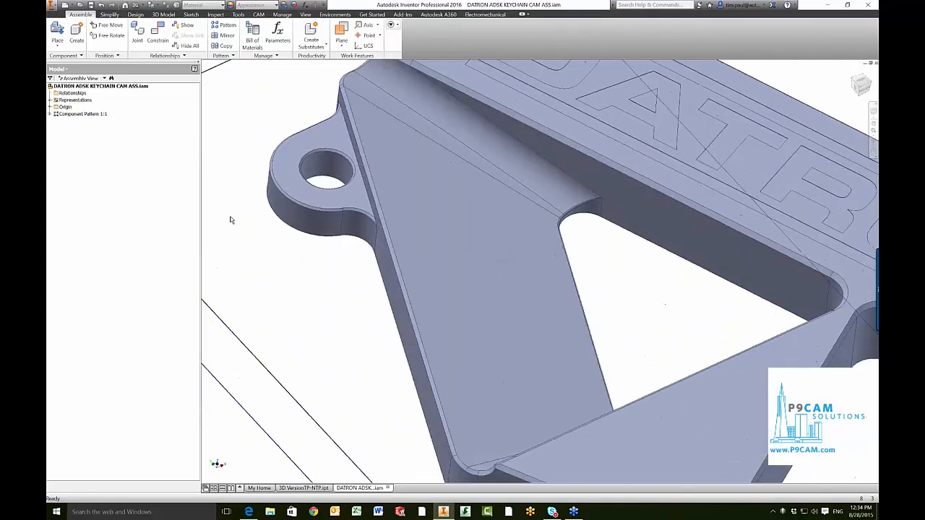
click(57, 68)
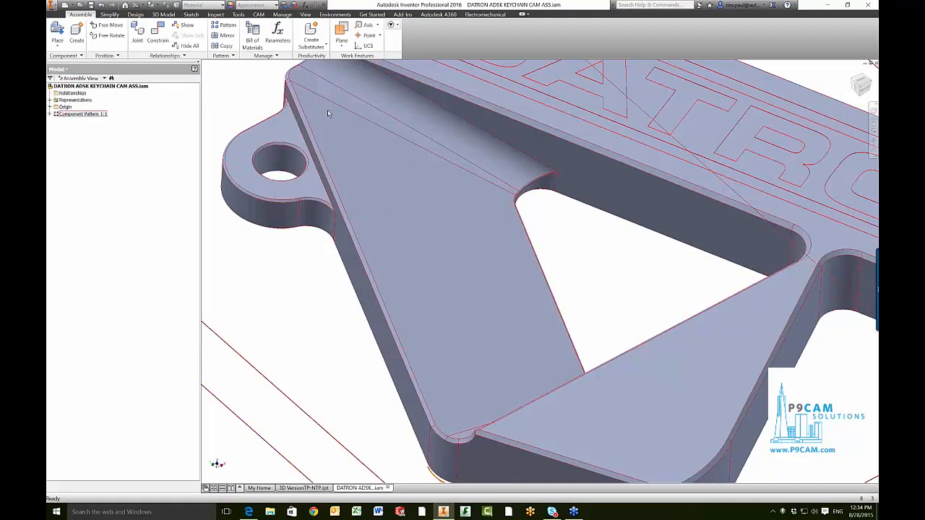
scroll(331, 133, down, 2)
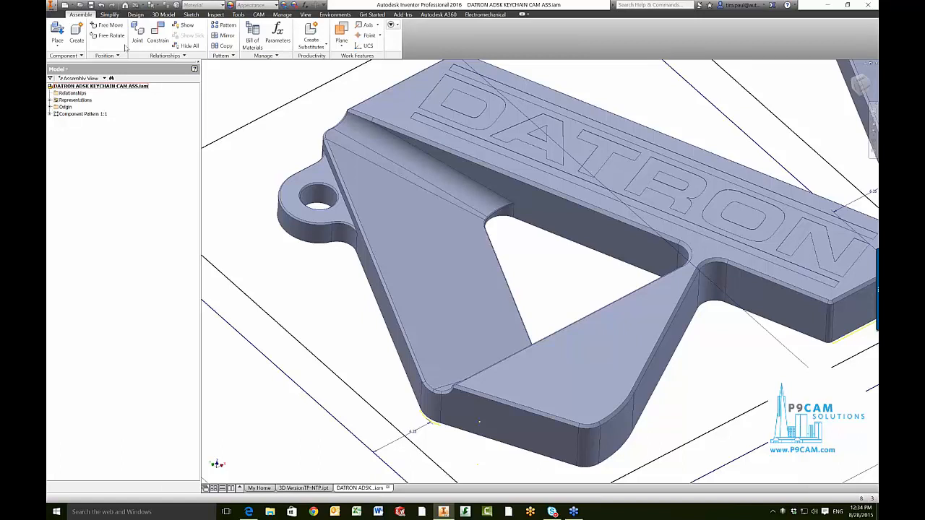
Open the part Datron ADSK KEYCHAIN.ipt from the TP folder, accepting its location outside the project.
key(ctrl+o)
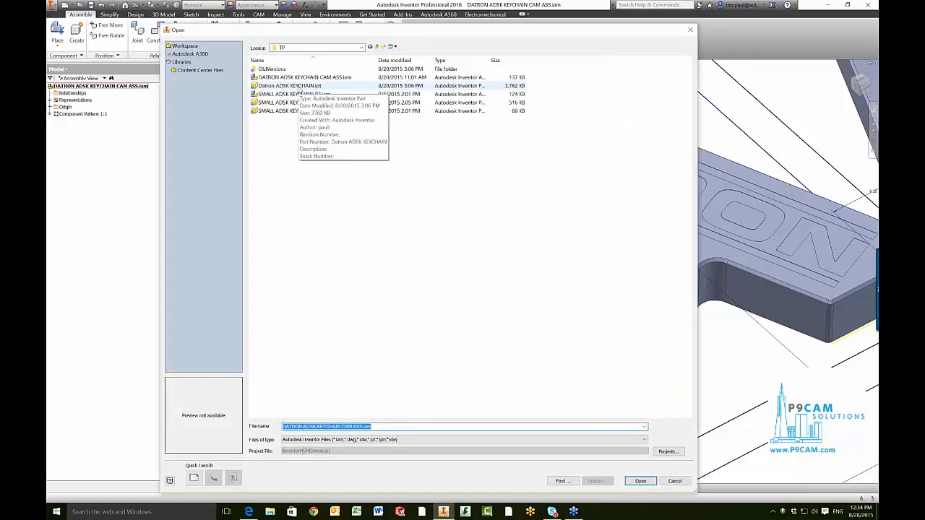
double_click(299, 88)
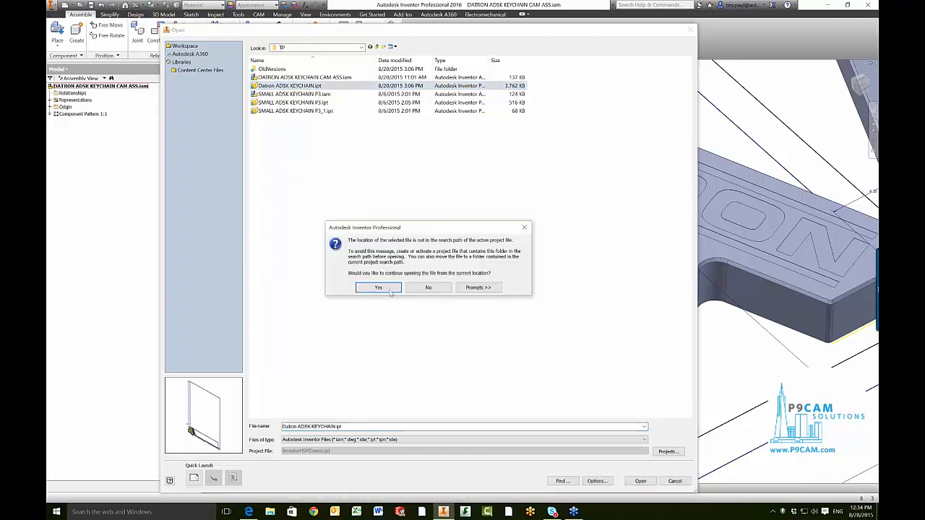
click(390, 290)
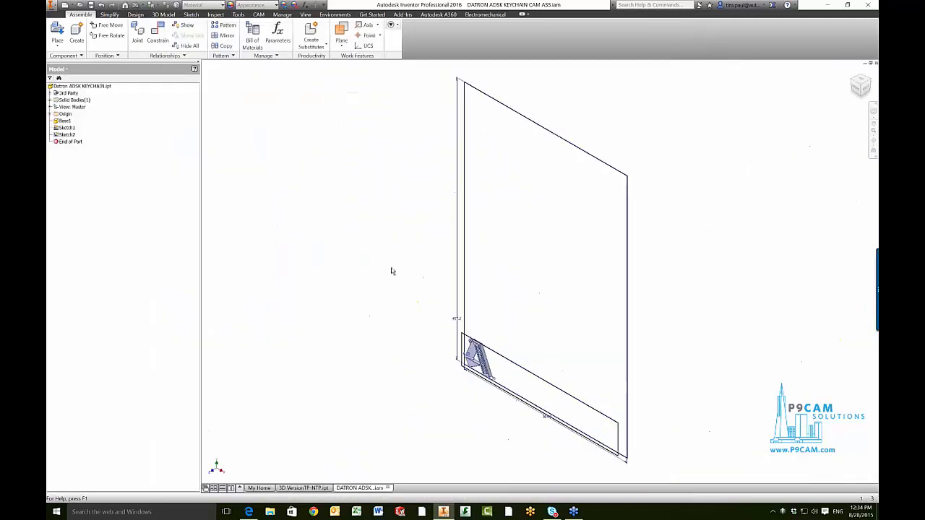
Display the Scallop1 (6) toolpath and examine it closely along the keychain's edge and rounded corner.
scroll(566, 321, up, 5)
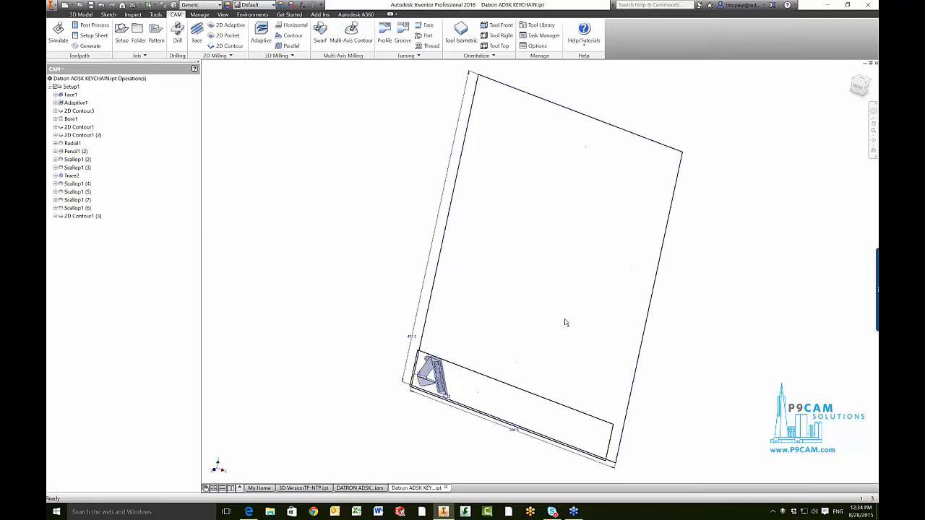
scroll(566, 322, up, 5)
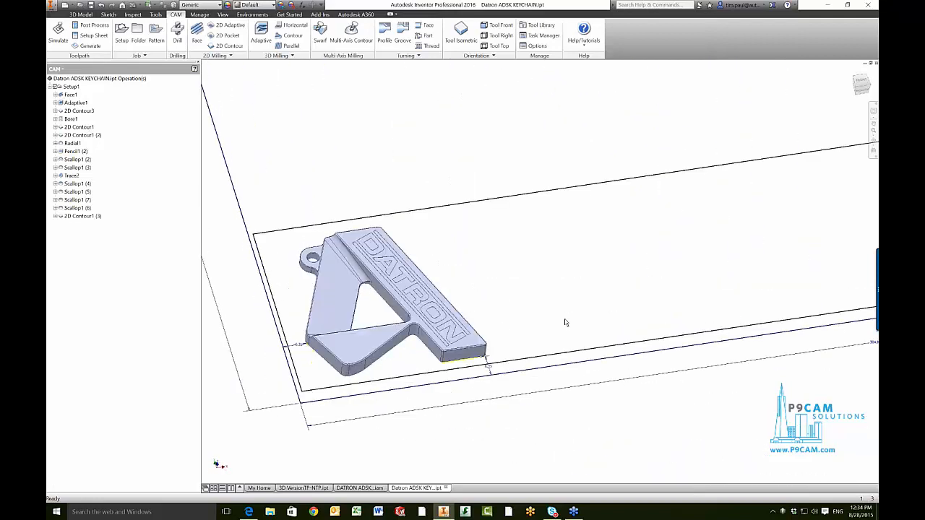
scroll(566, 323, up, 3)
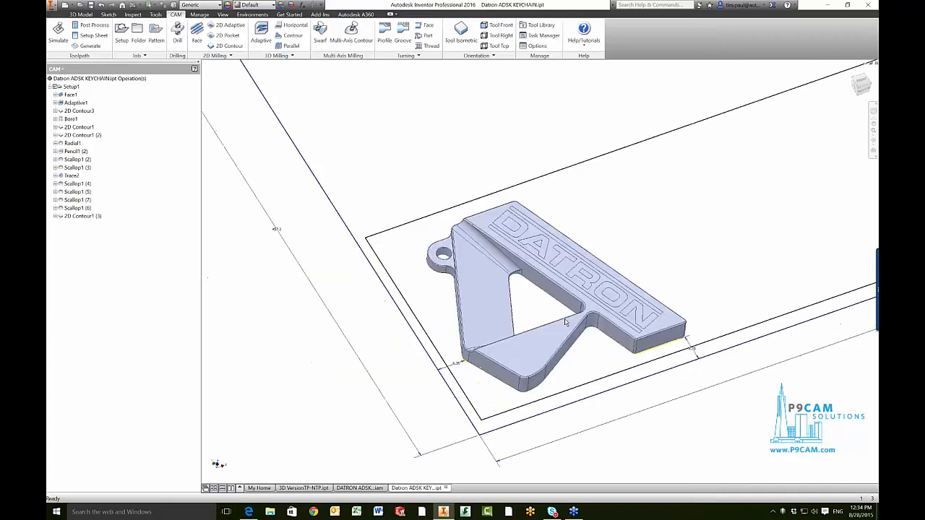
scroll(566, 322, up, 3)
click(75, 208)
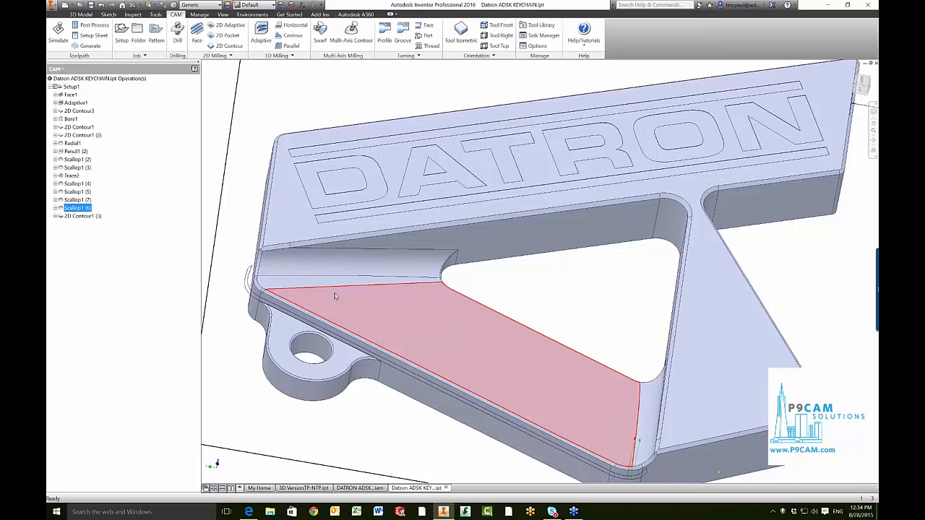
scroll(506, 349, up, 5)
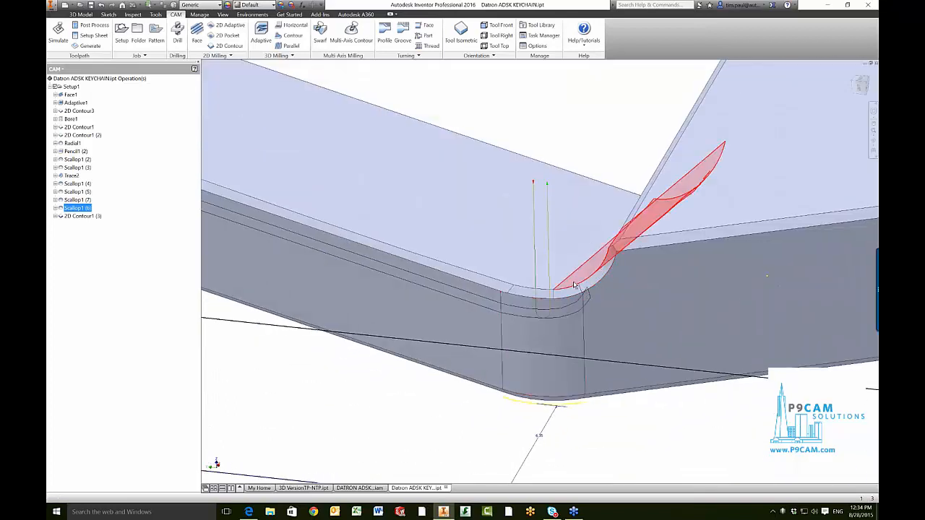
Examine the keychain's filleted edge with the Scallop1 (6) toolpath displayed, from the rounded corner to the keyring lug.
shift+middle_drag(564, 297, 562, 298)
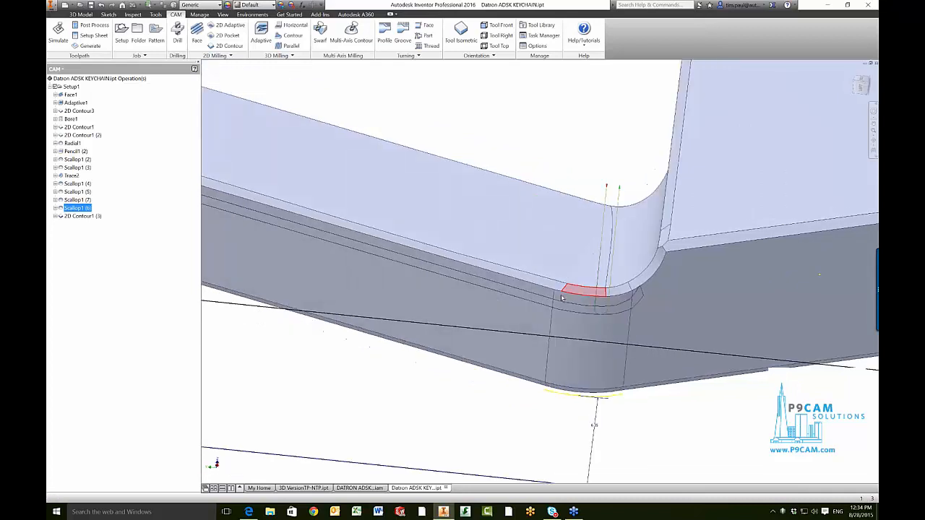
scroll(535, 300, down, 5)
shift+middle_drag(506, 302, 308, 253)
shift+middle_drag(249, 288, 307, 206)
scroll(262, 289, down, 3)
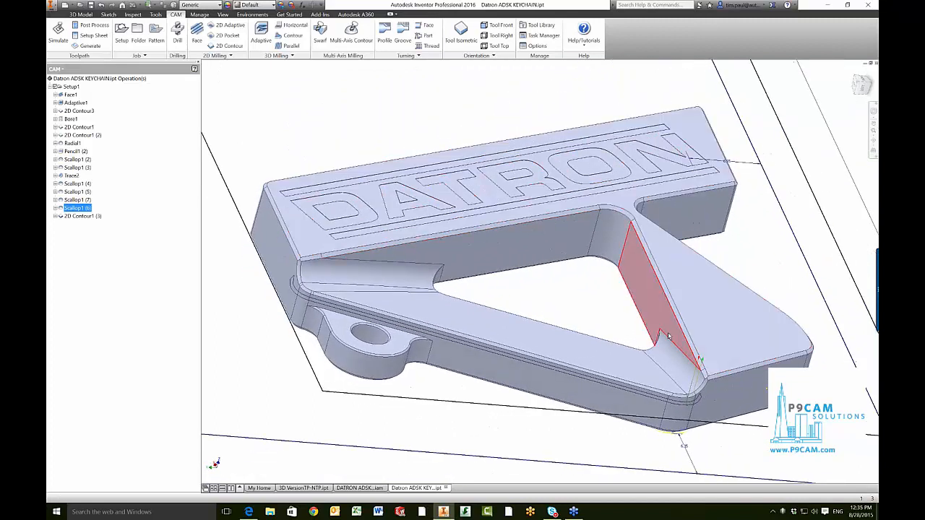
scroll(282, 322, up, 2)
scroll(365, 299, up, 3)
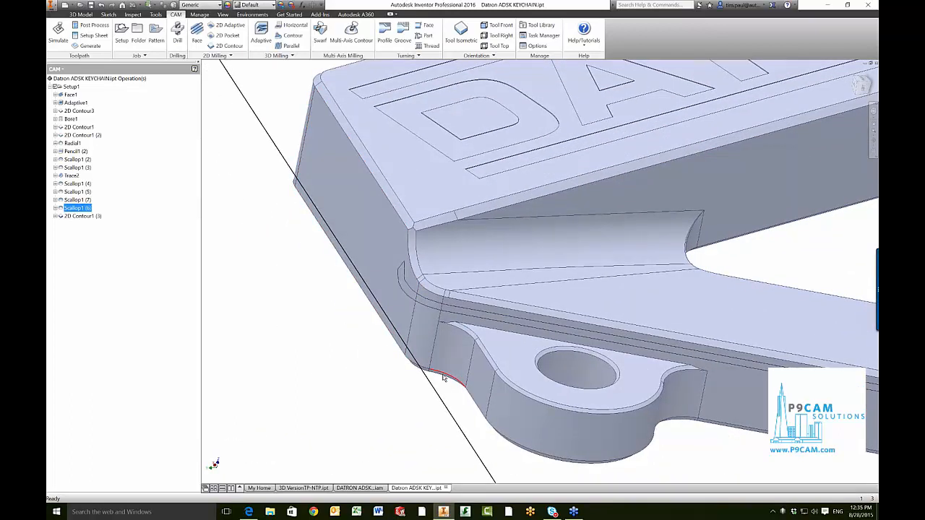
scroll(441, 380, up, 3)
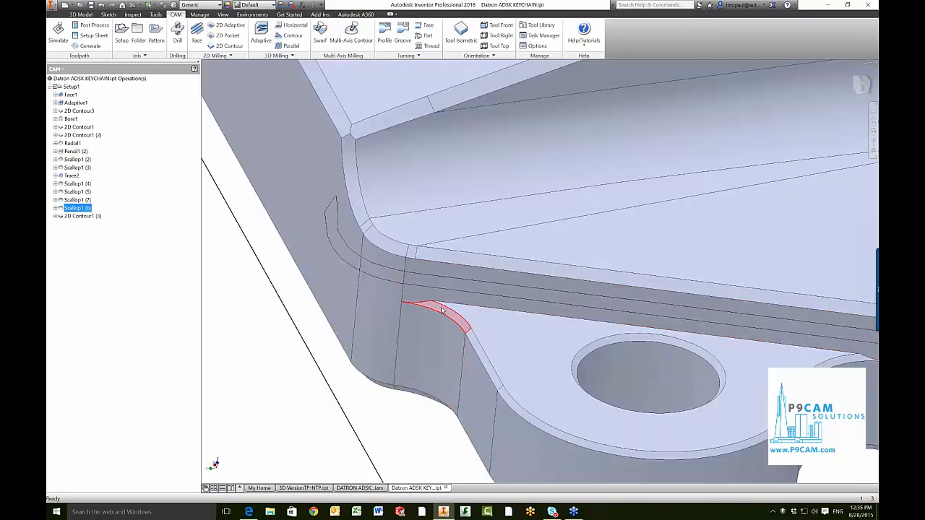
Display the Scallop1 (4) toolpath around the lug hole, inspect its machining boundary selection, and leave the operation without editing it.
scroll(412, 326, down, 3)
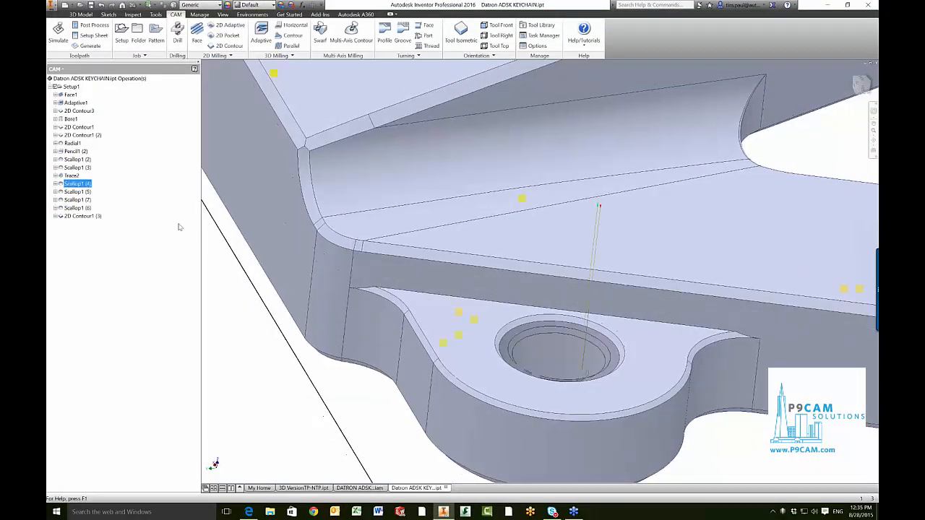
scroll(337, 283, down, 1)
scroll(336, 283, down, 1)
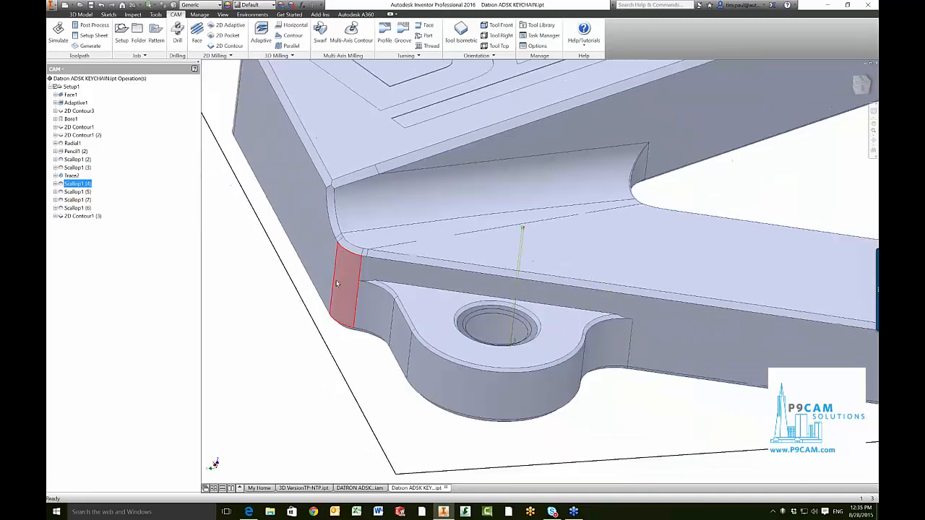
scroll(336, 284, down, 1)
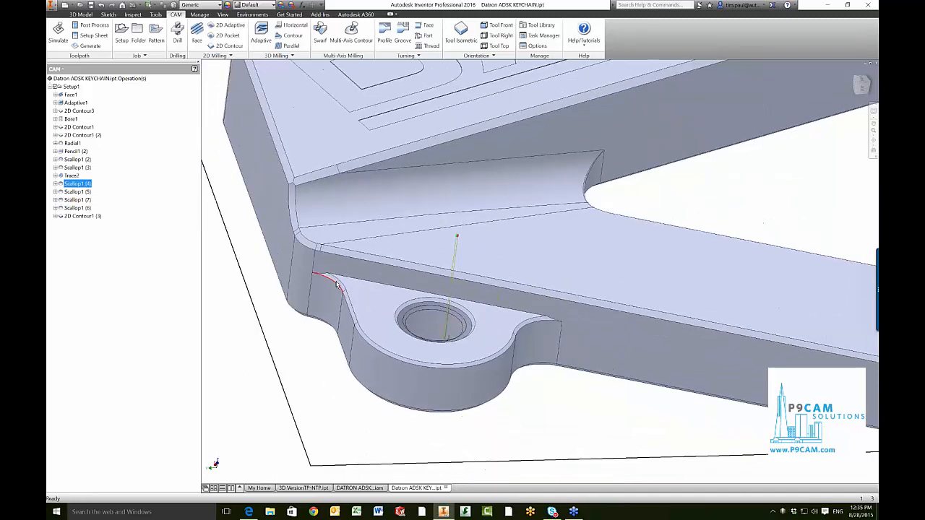
right_click(78, 183)
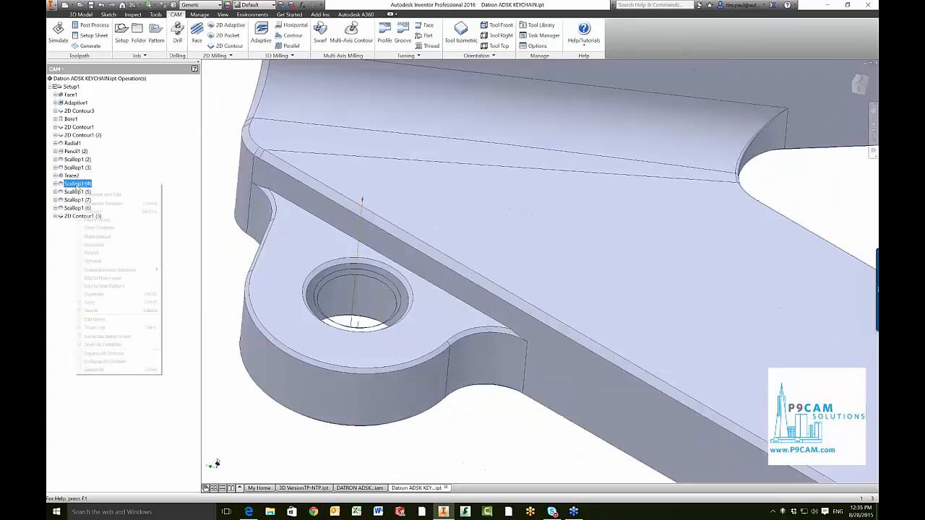
click(94, 190)
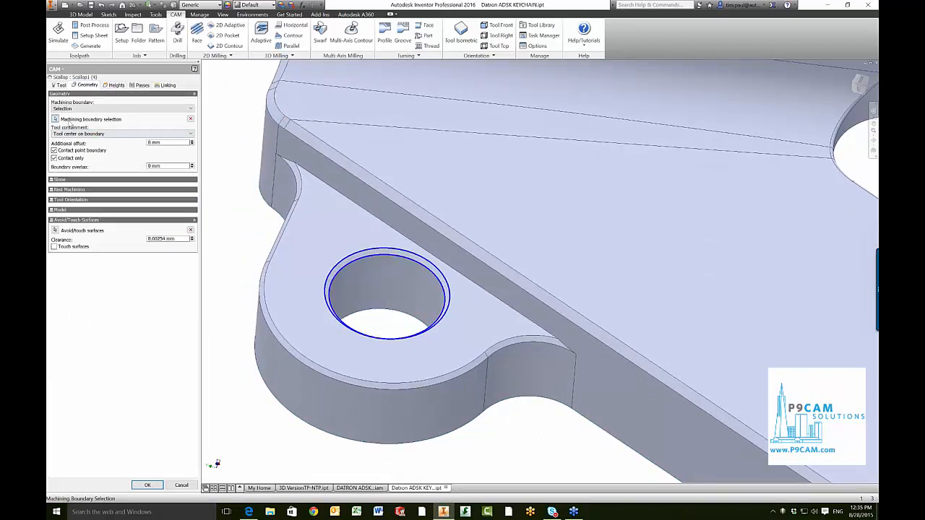
click(56, 120)
click(181, 485)
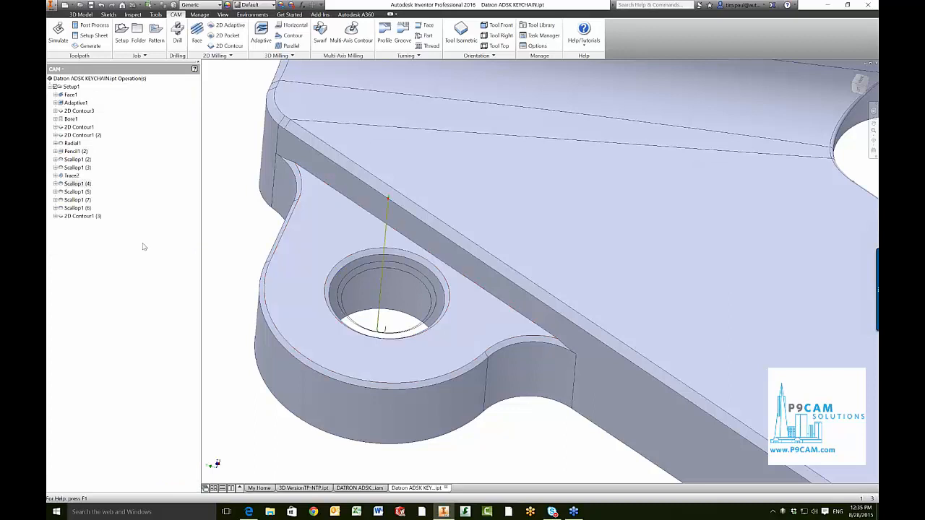
Compare the Scallop1 (5), (4) and (6) toolpaths around the lug, and follow Scallop1 (6) along the edge to the rounded corners.
key(F5)
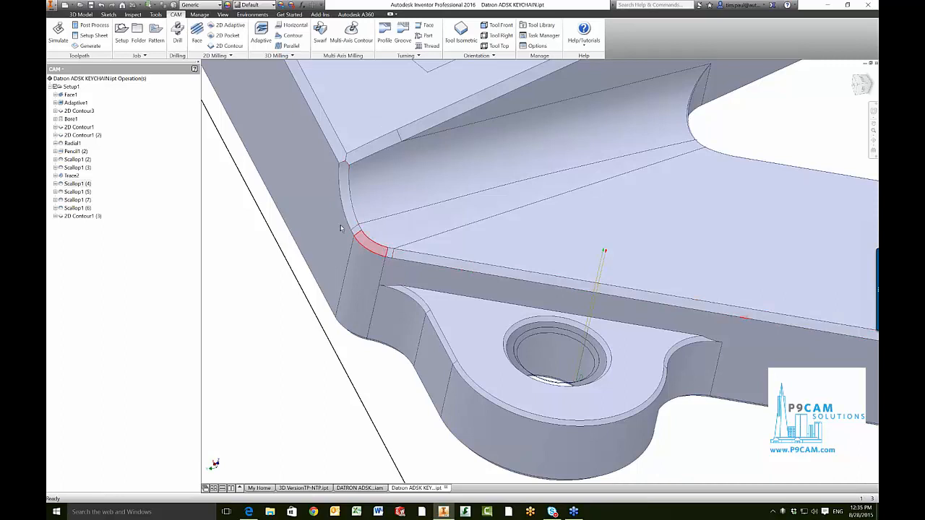
click(77, 191)
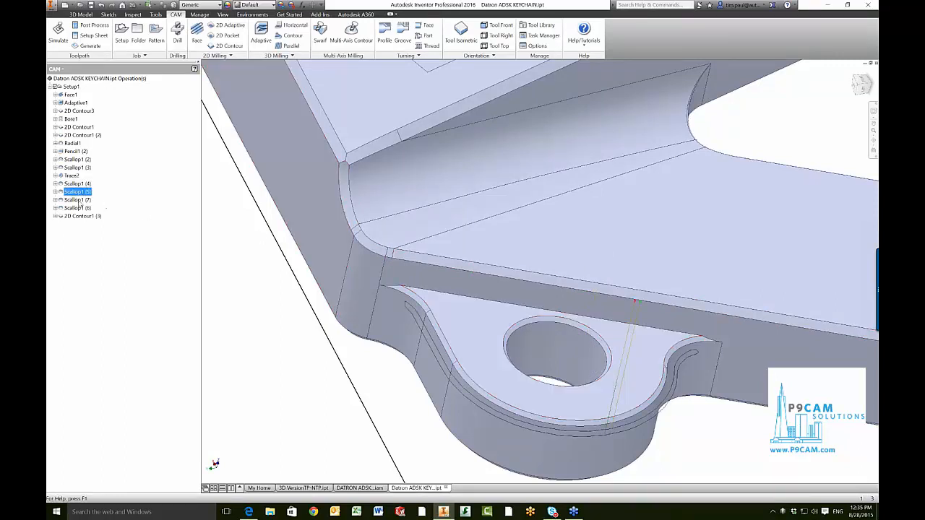
click(76, 185)
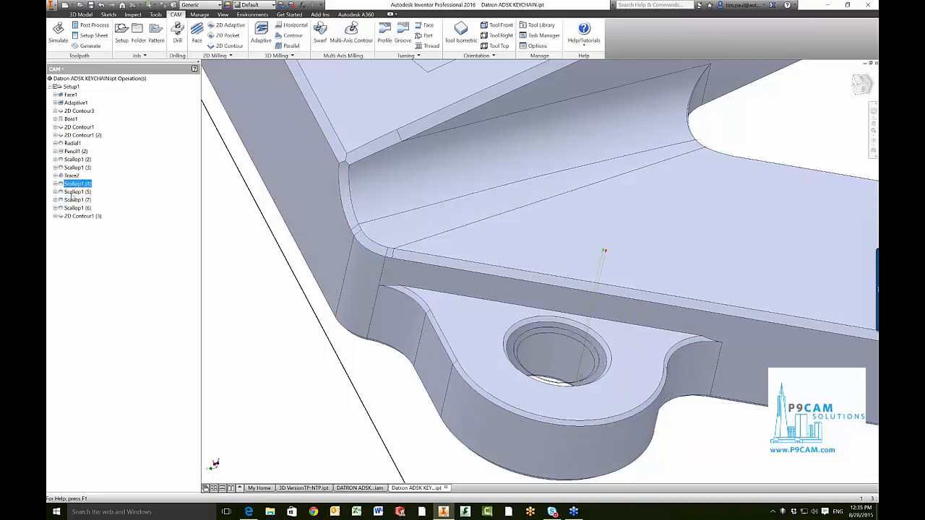
click(72, 209)
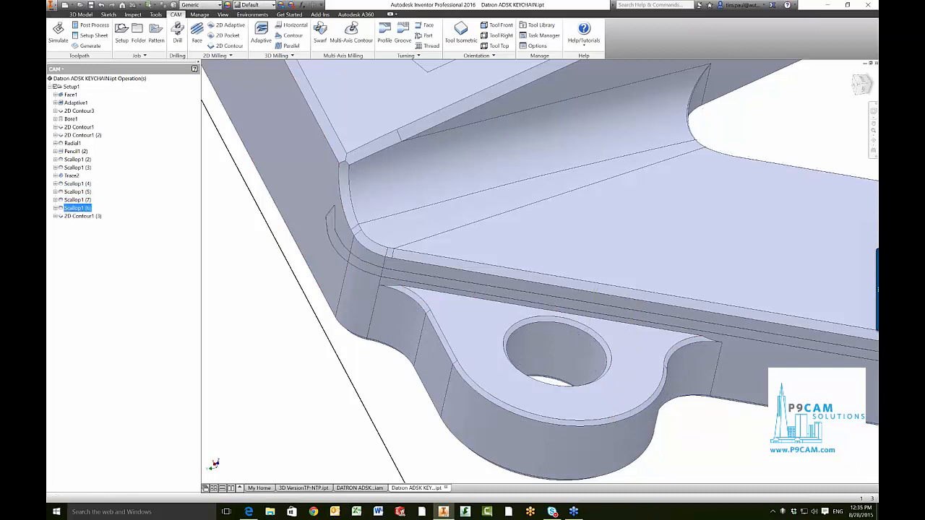
scroll(639, 331, down, 2)
shift+middle_drag(639, 330, 506, 260)
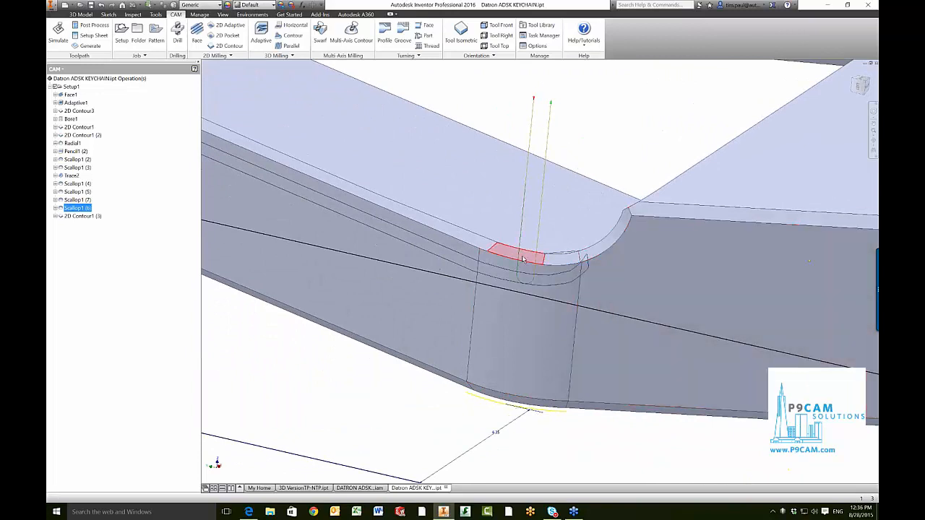
click(414, 397)
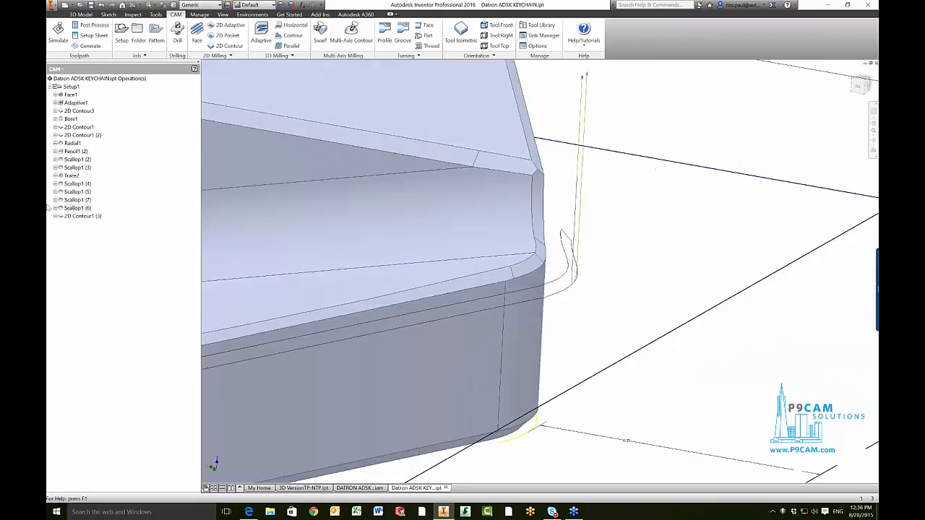
Open Scallop1 (6) for editing, examine its machining boundary along the edge and both corners, and accept the existing settings.
right_click(76, 209)
click(77, 211)
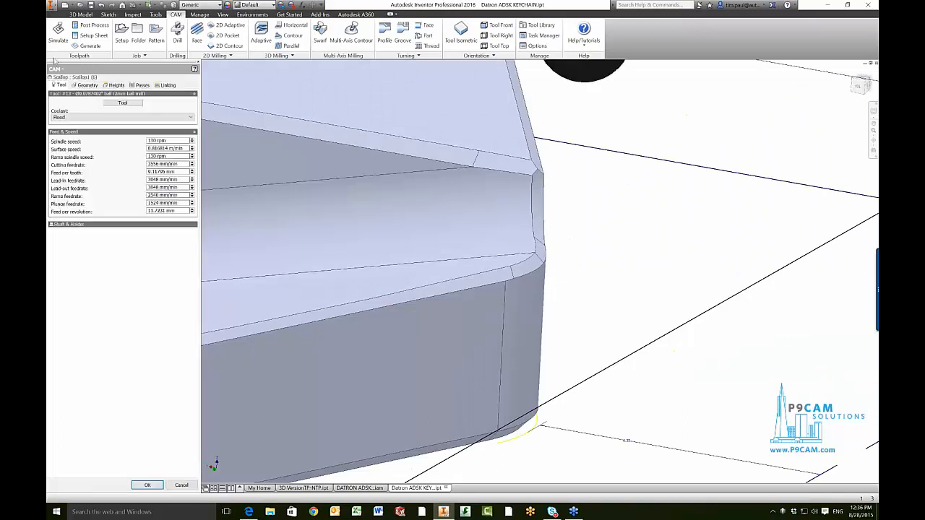
click(87, 86)
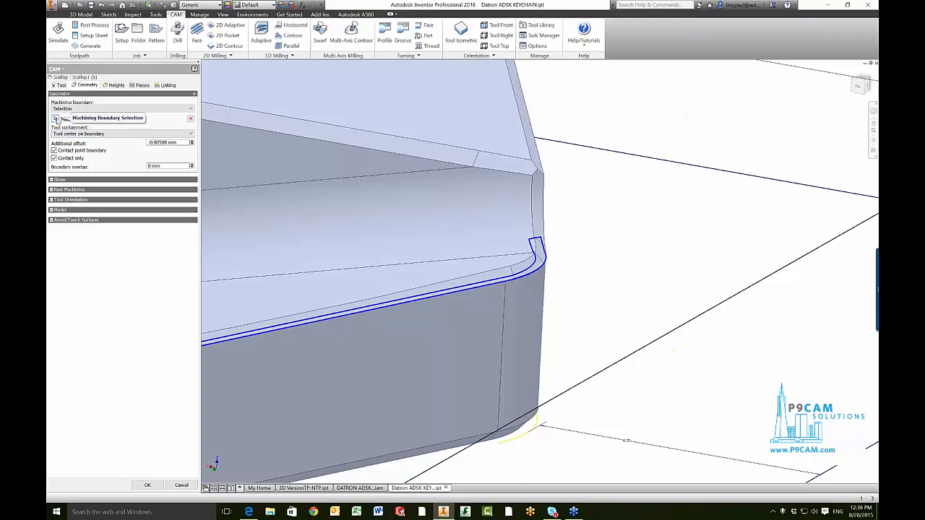
shift+middle_drag(355, 199, 593, 198)
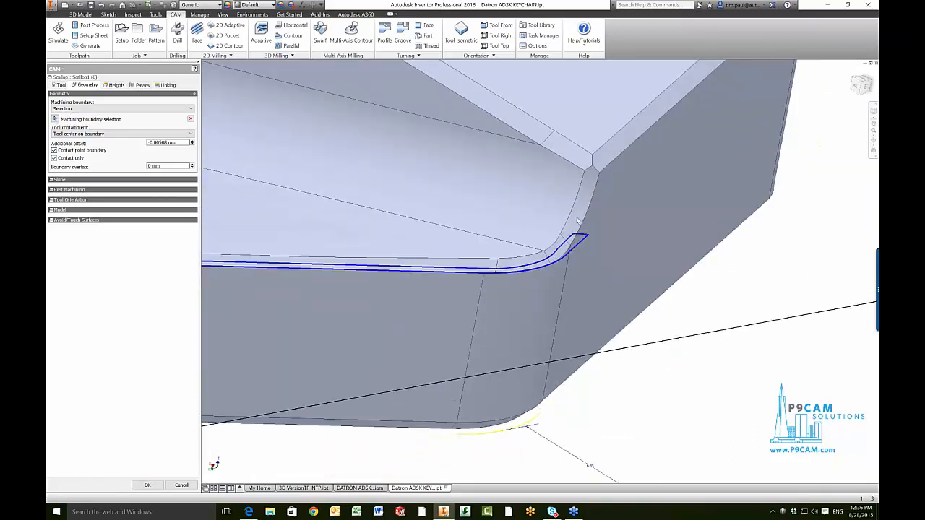
shift+middle_drag(357, 268, 342, 173)
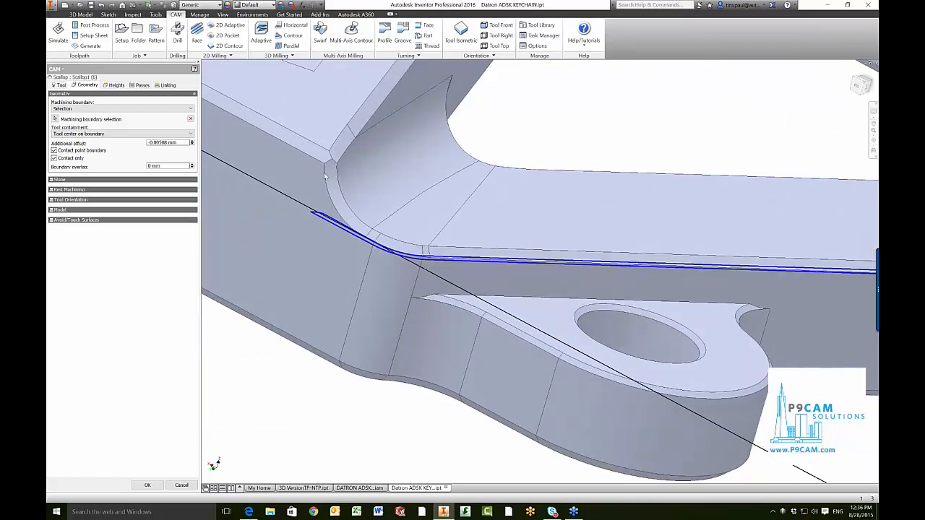
scroll(325, 176, down, 2)
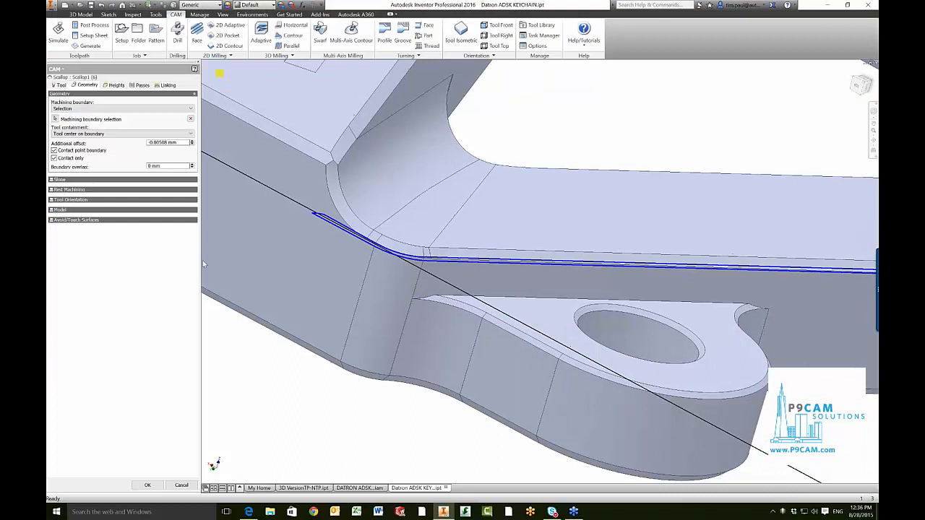
scroll(331, 319, down, 2)
scroll(331, 319, down, 3)
click(148, 485)
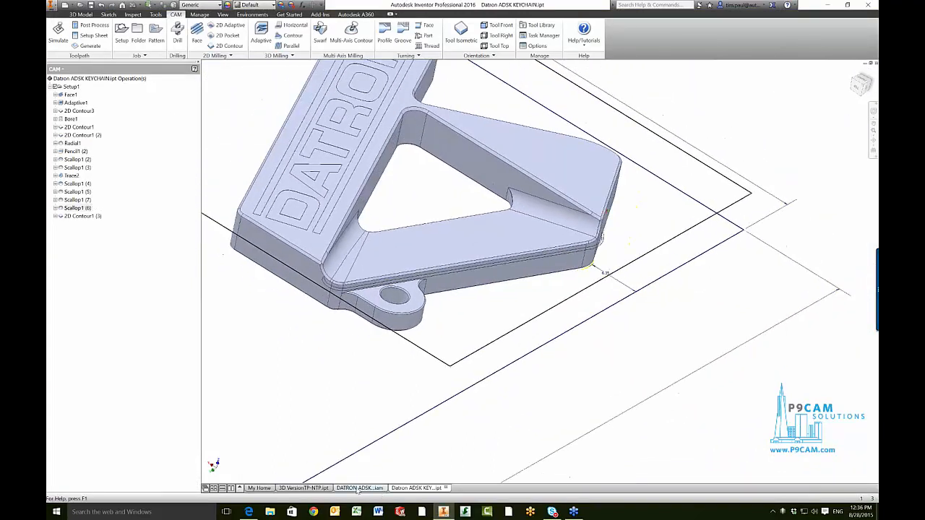
Switch to 3D VersionTP-NTP.ipt to look at the angled corner pad, and return to the keychain part.
click(359, 488)
click(327, 488)
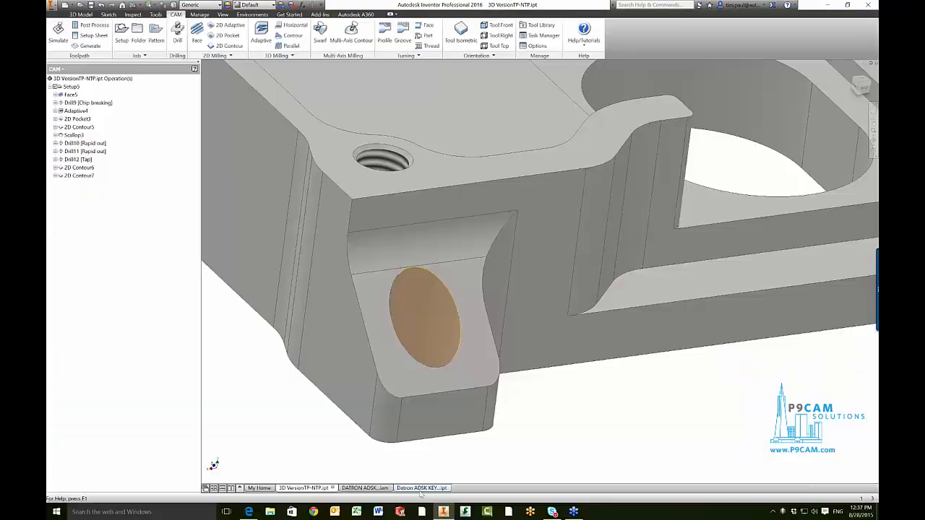
click(422, 489)
scroll(405, 437, up, 5)
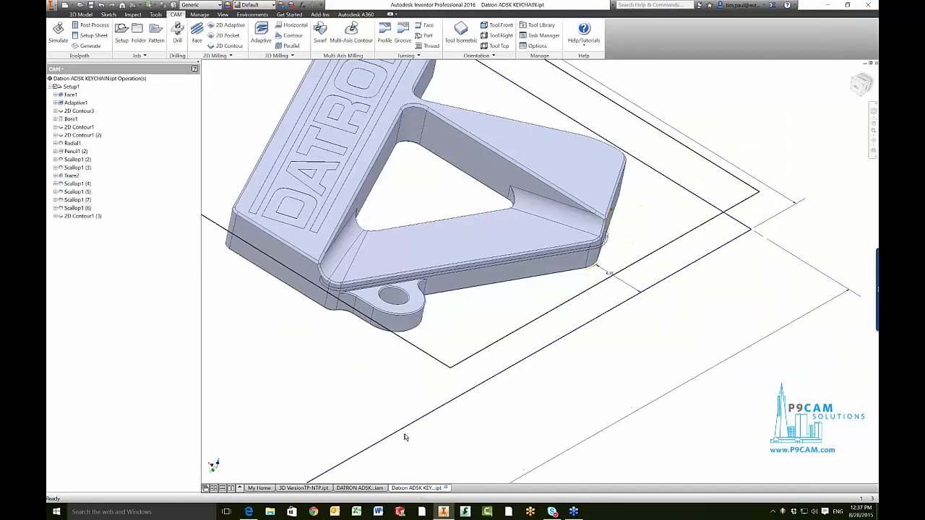
Simulate all operations of Setup1 on the keychain to the end, inspect the machined surfaces near the lug, and close the simulation.
key(F6)
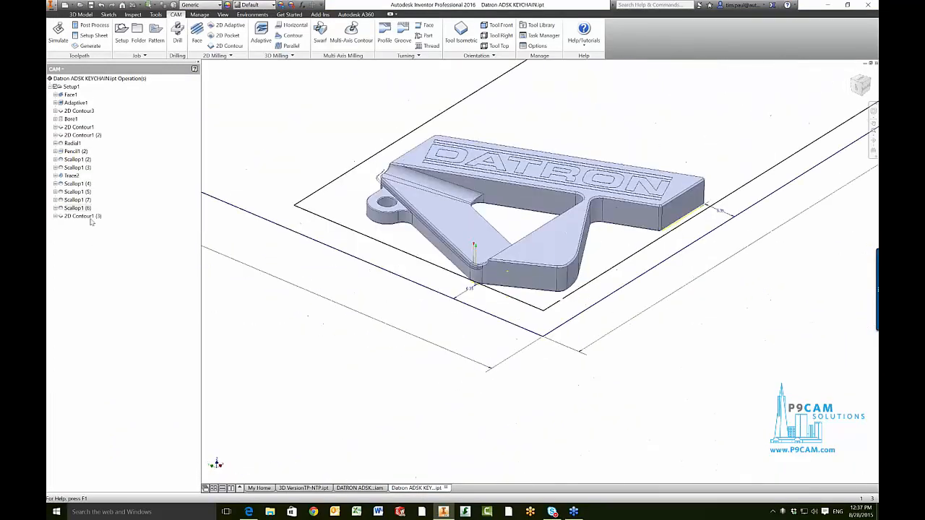
click(66, 87)
right_click(66, 88)
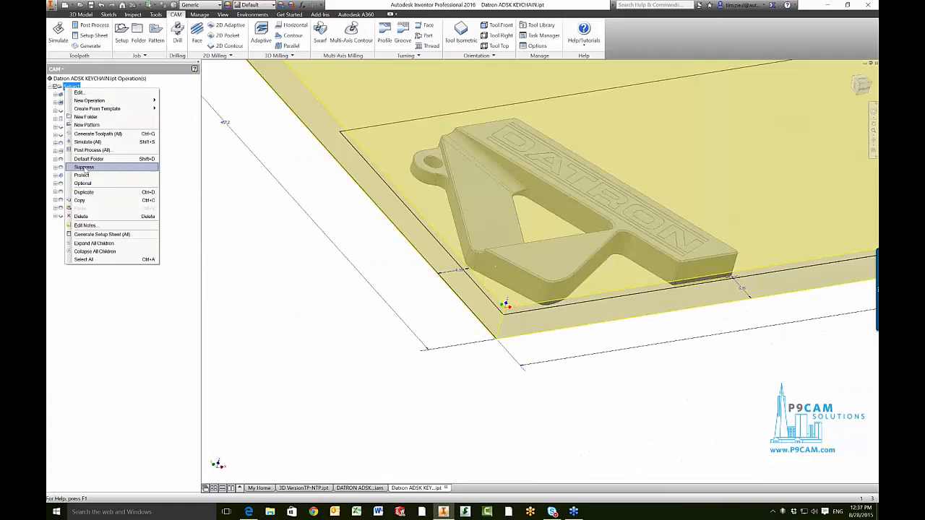
click(88, 142)
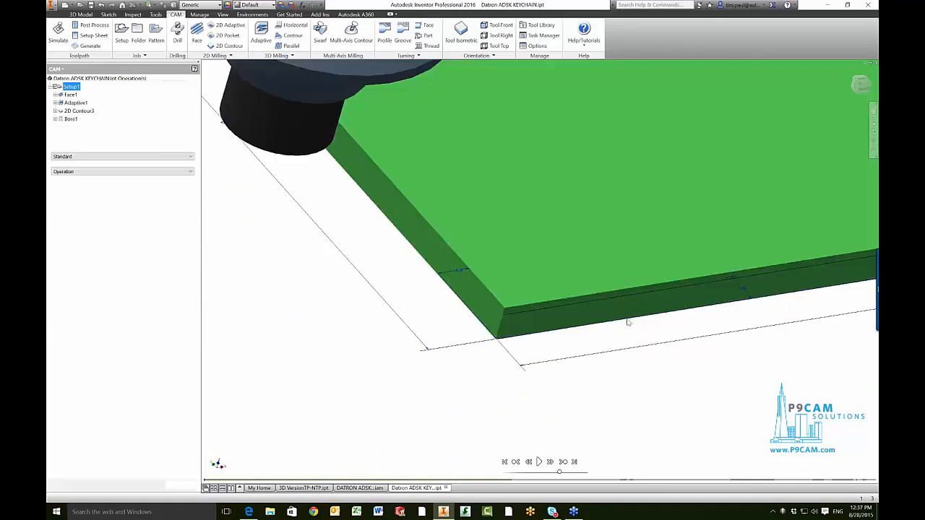
scroll(506, 172, down, 8)
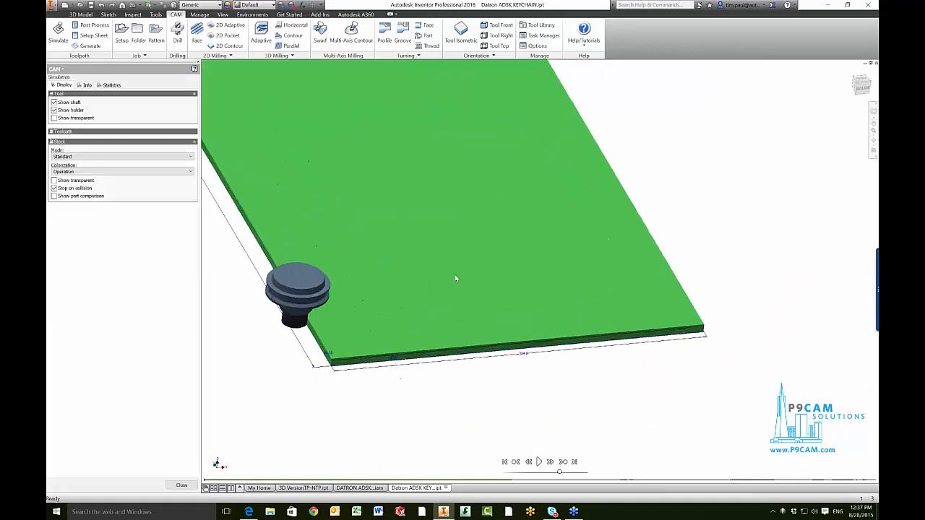
click(539, 462)
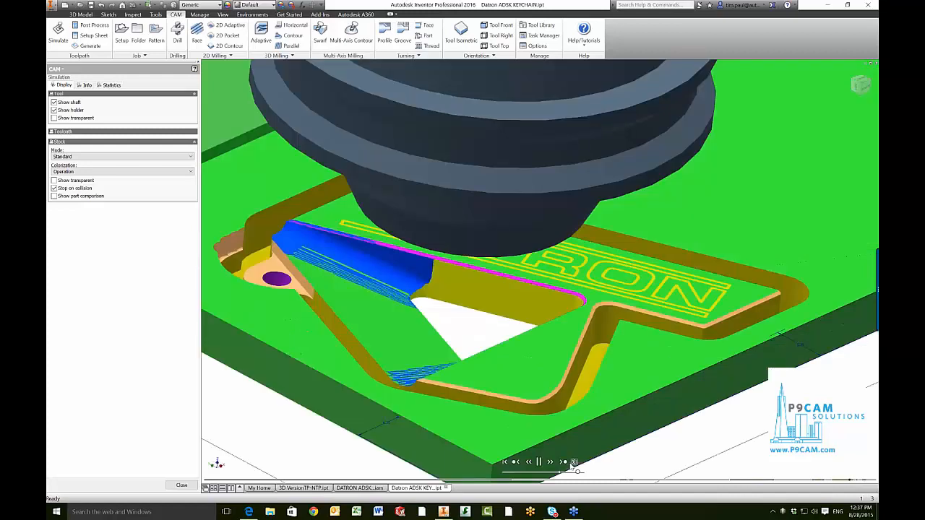
click(571, 465)
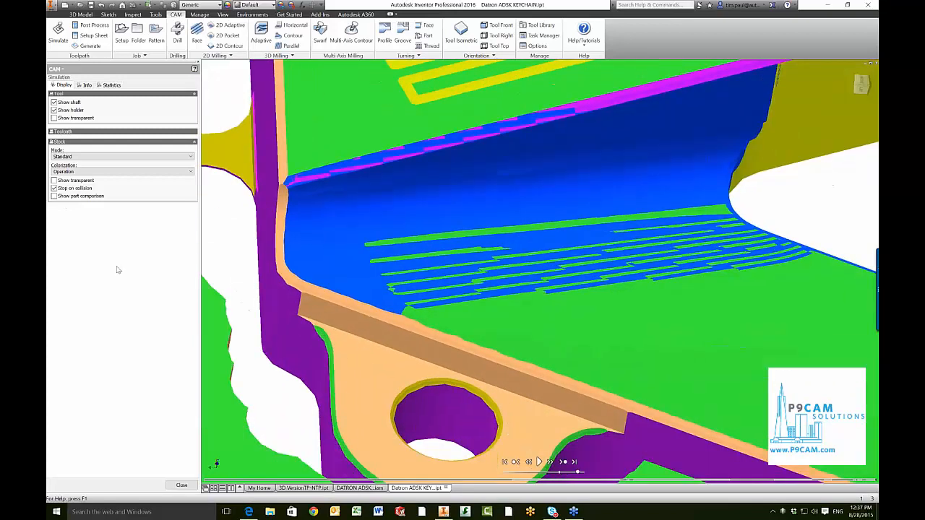
click(180, 485)
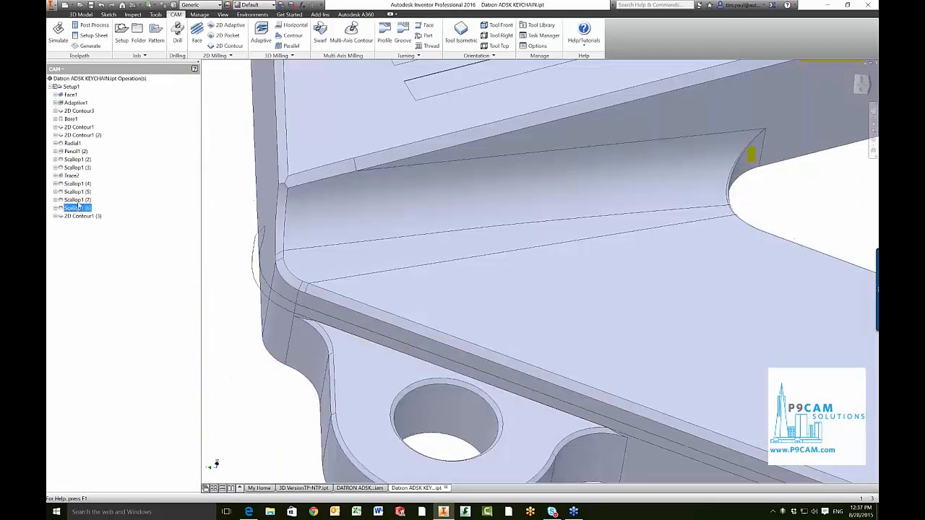
Compare the Scallop1 (7) and (5) toolpaths, examine Scallop1 (5)'s machining boundary and avoid surfaces around the lug, and leave its settings without changes.
click(80, 200)
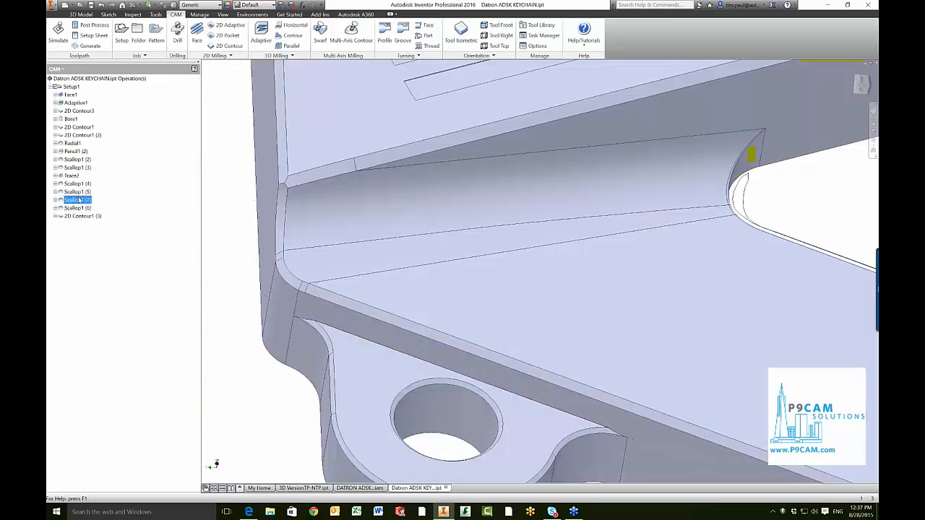
click(77, 192)
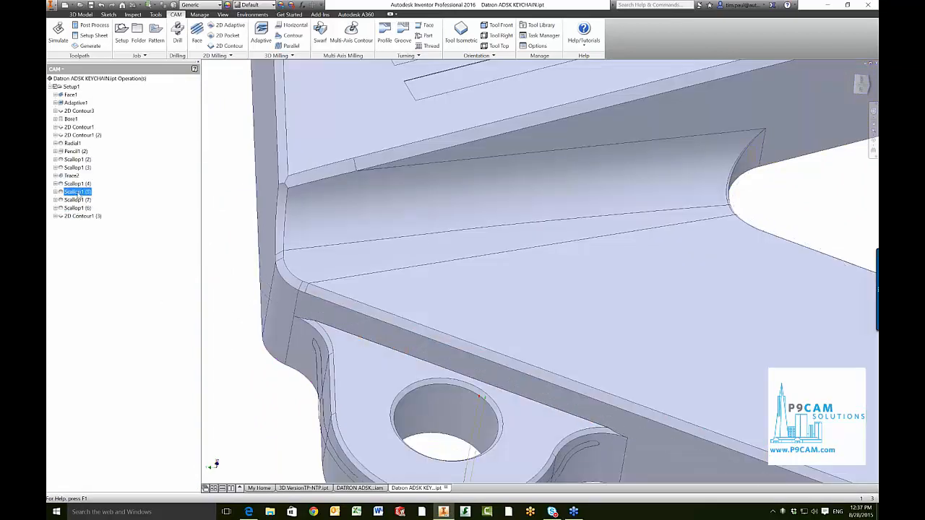
right_click(78, 194)
click(320, 251)
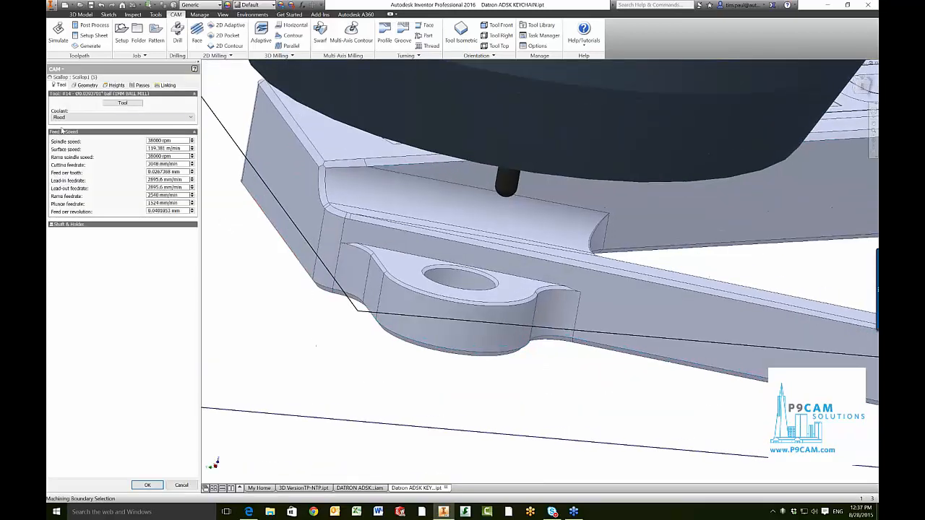
click(72, 87)
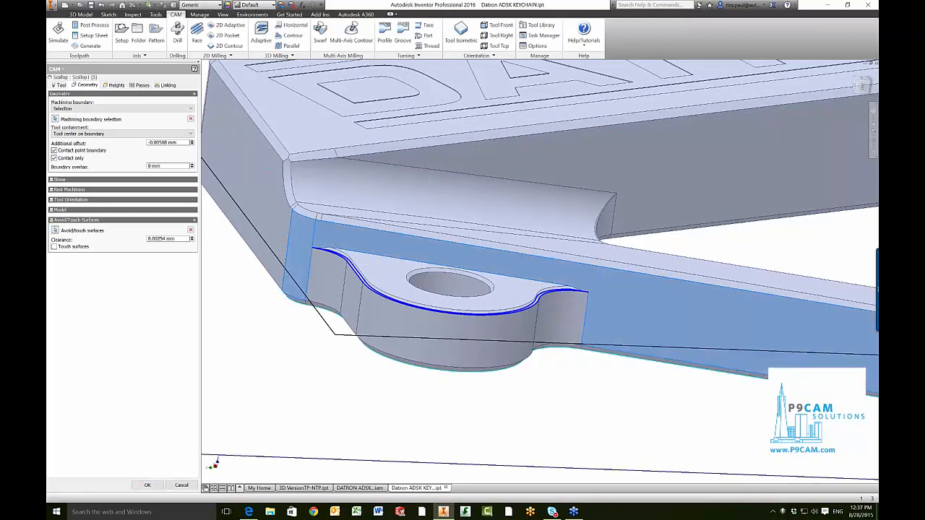
scroll(323, 264, up, 5)
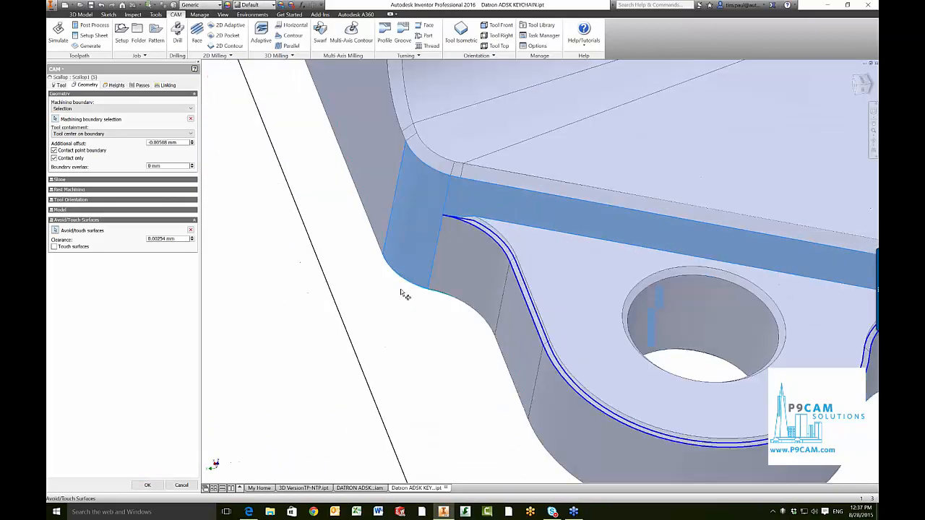
scroll(416, 210, down, 4)
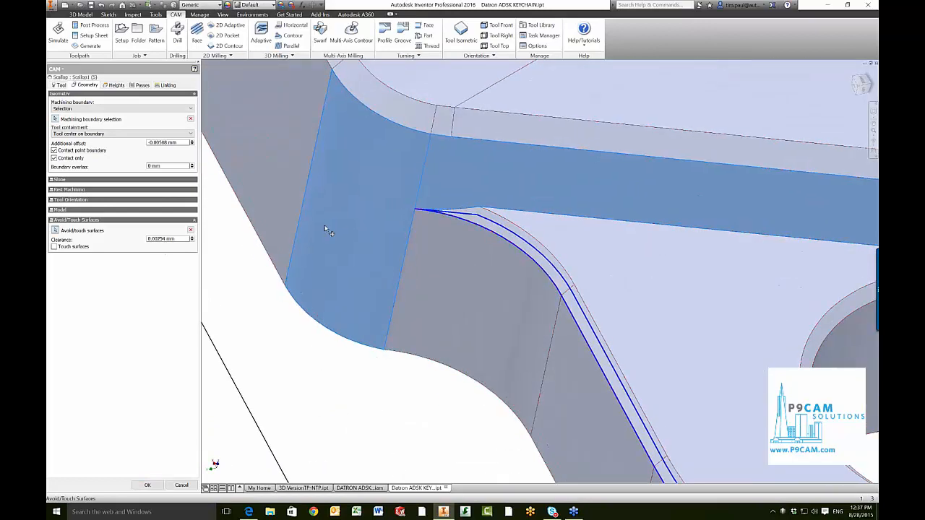
scroll(416, 231, down, 1)
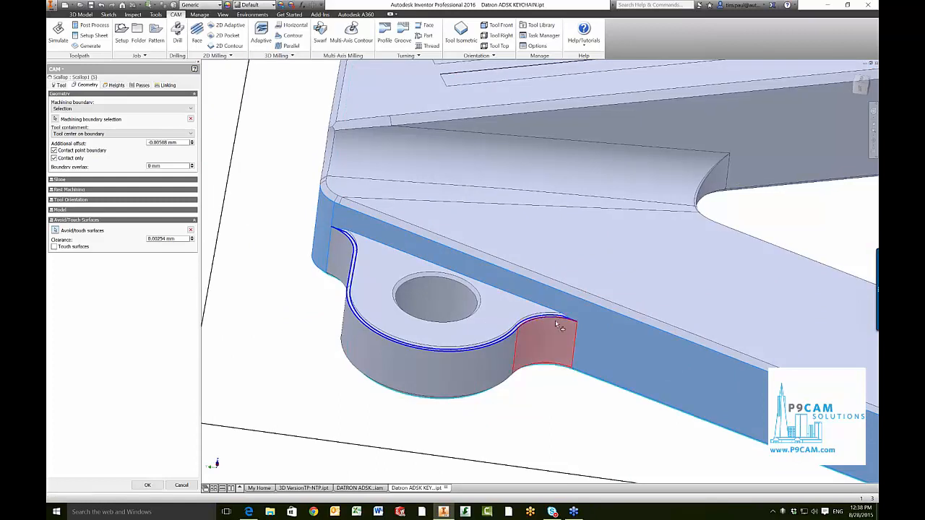
shift+middle_drag(560, 327, 206, 307)
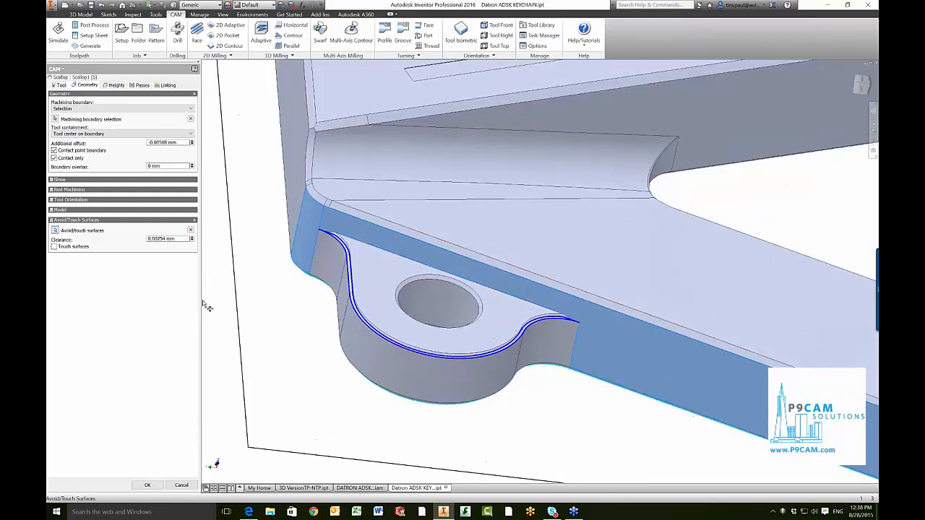
click(182, 485)
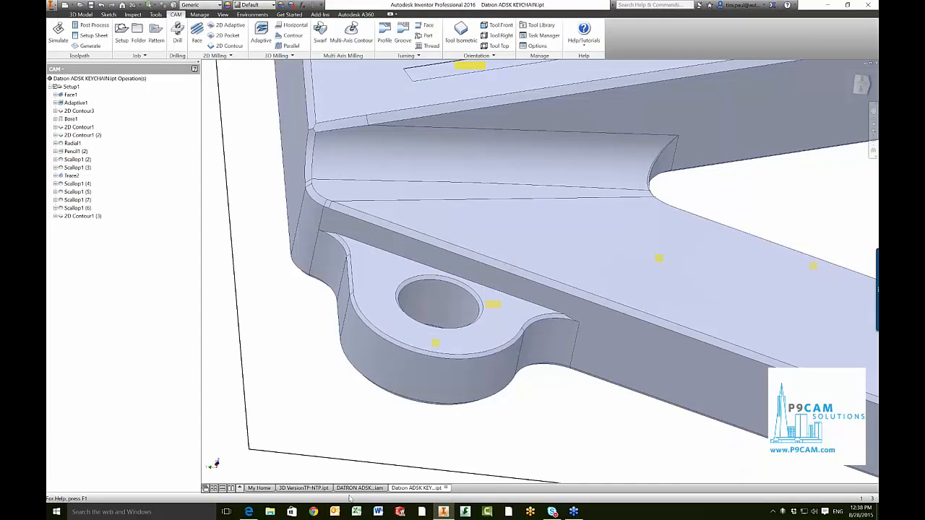
Switch to 3D VersionTP-NTP.ipt and look over the angled corner pads and the whole part.
click(295, 488)
scroll(281, 304, down, 5)
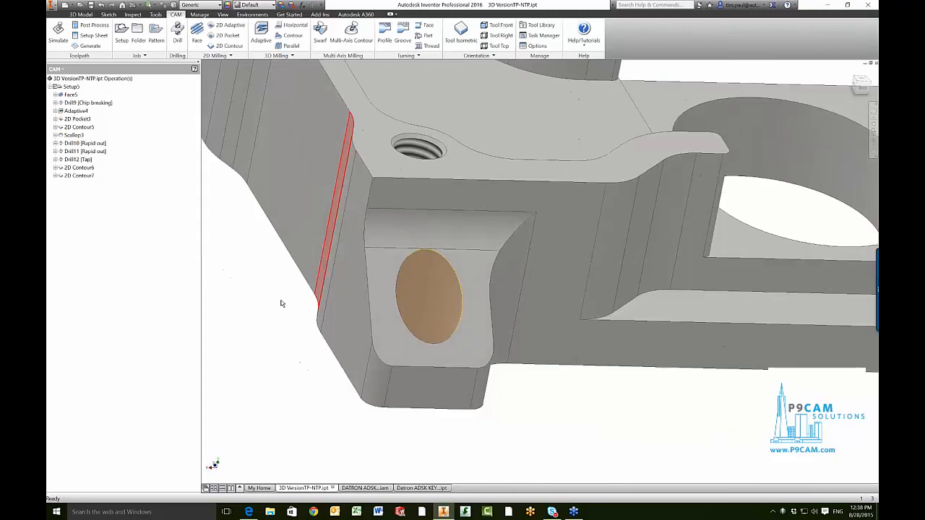
scroll(281, 304, up, 3)
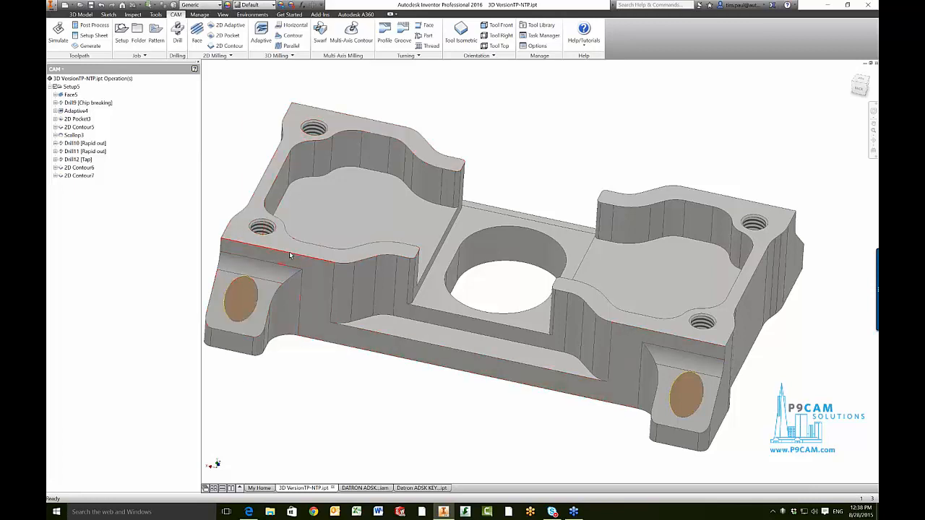
shift+middle_drag(477, 268, 391, 252)
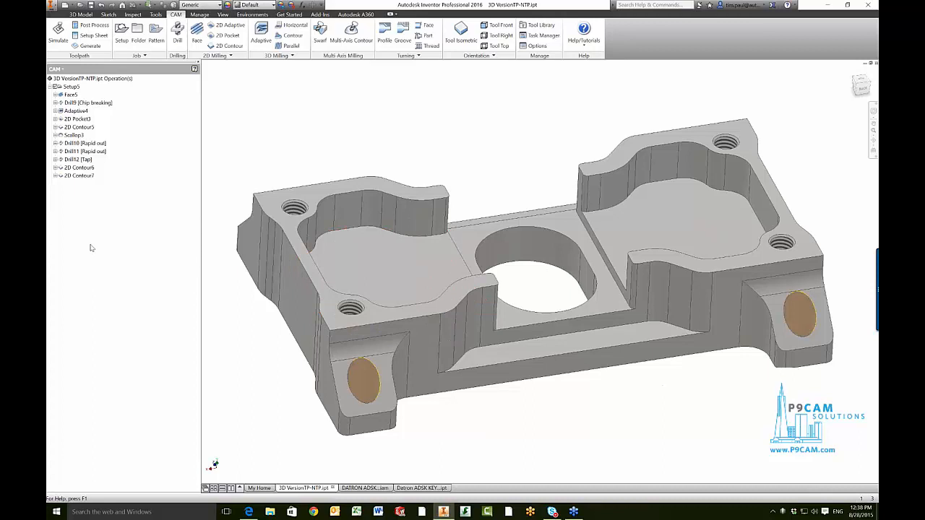
key(F5)
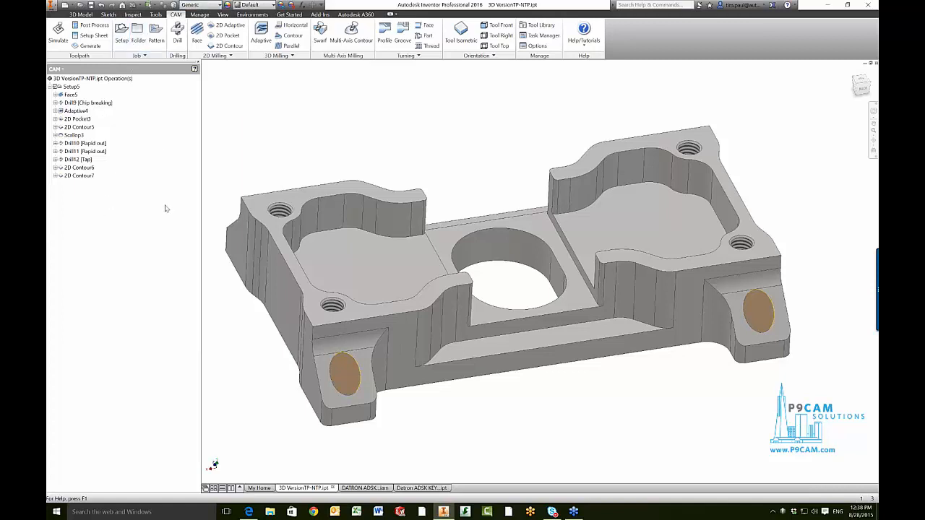
Duplicate Setup5 with all its operations.
click(71, 87)
click(70, 88)
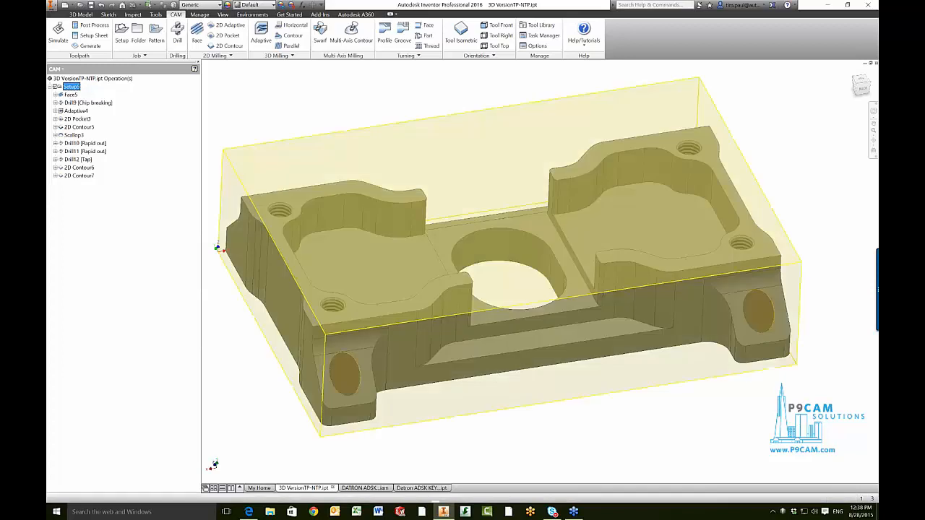
key(ctrl+v)
right_click(70, 88)
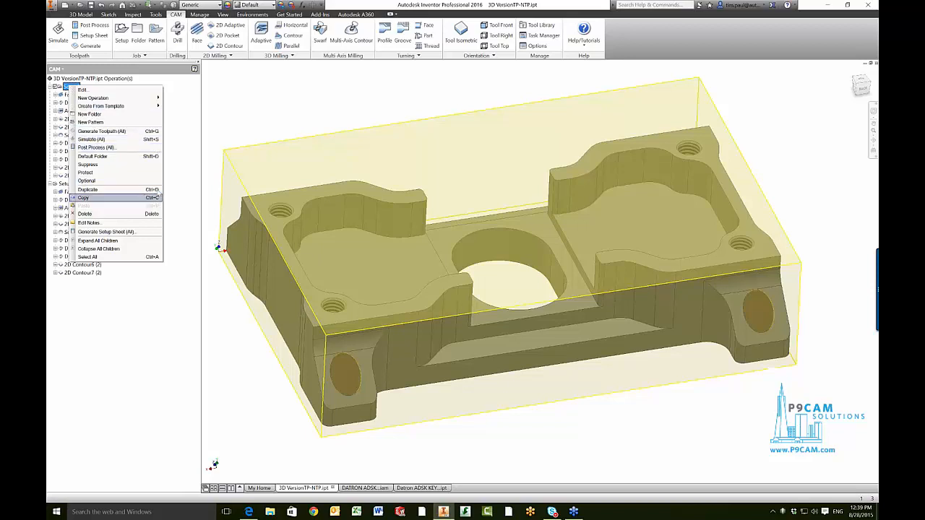
click(147, 240)
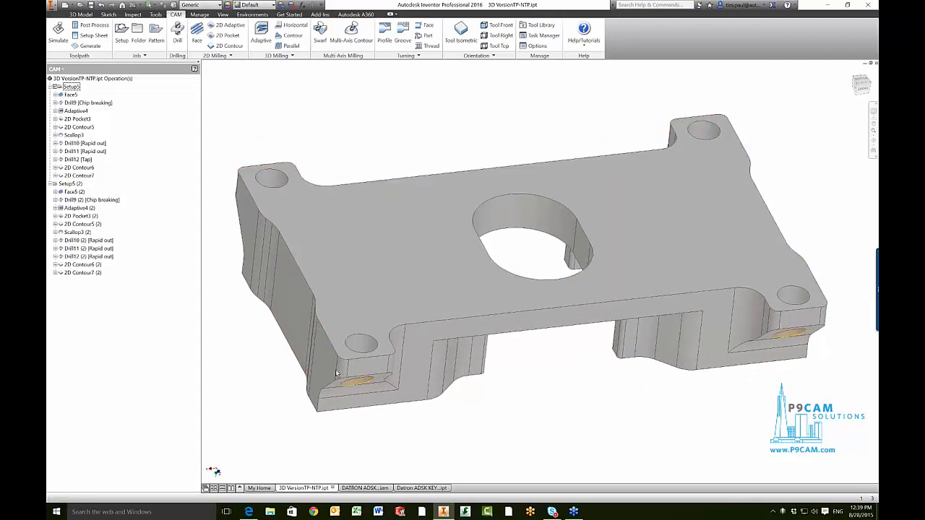
Edit Setup5 (2) and orient its Z axis by the large flat face on the part's underside.
shift+middle_drag(336, 373, 328, 312)
right_click(72, 184)
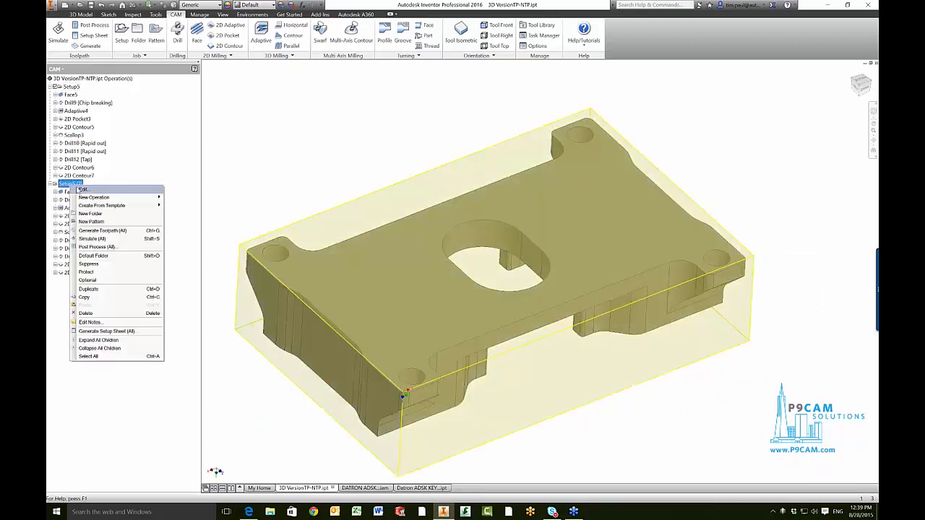
click(81, 189)
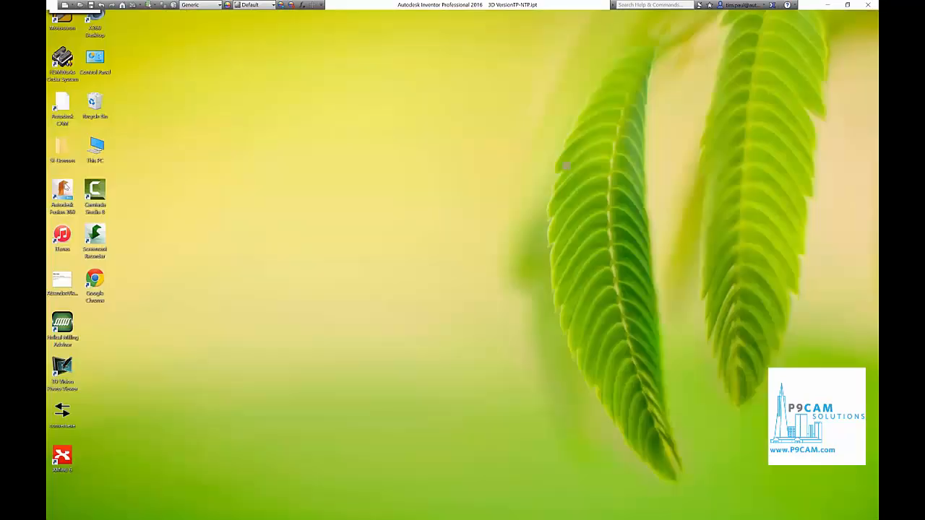
click(66, 148)
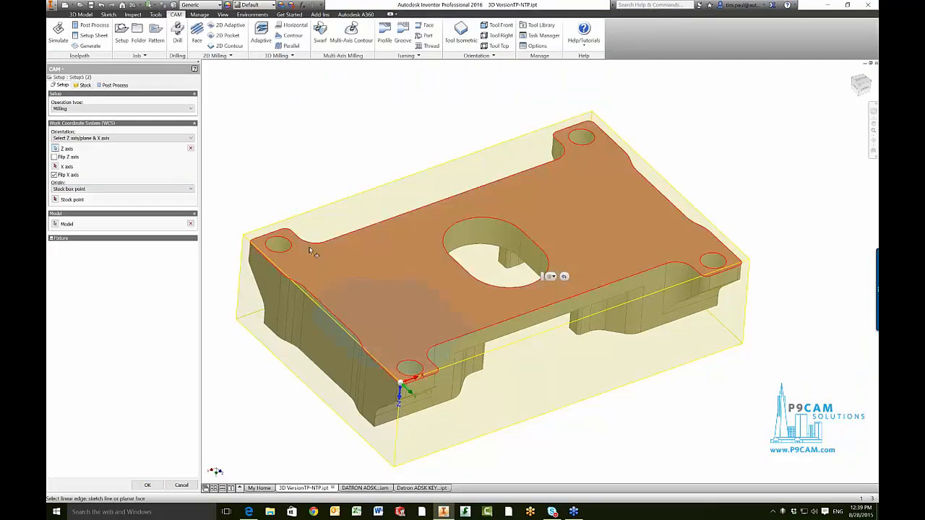
click(369, 268)
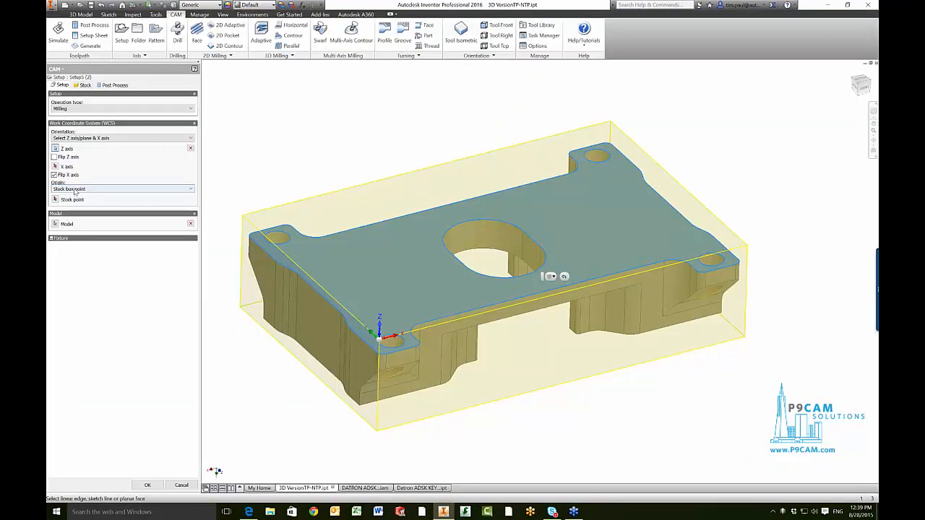
Set the origin of Setup5 (2) to a model box point, using the center point of the box's bottom face.
click(74, 189)
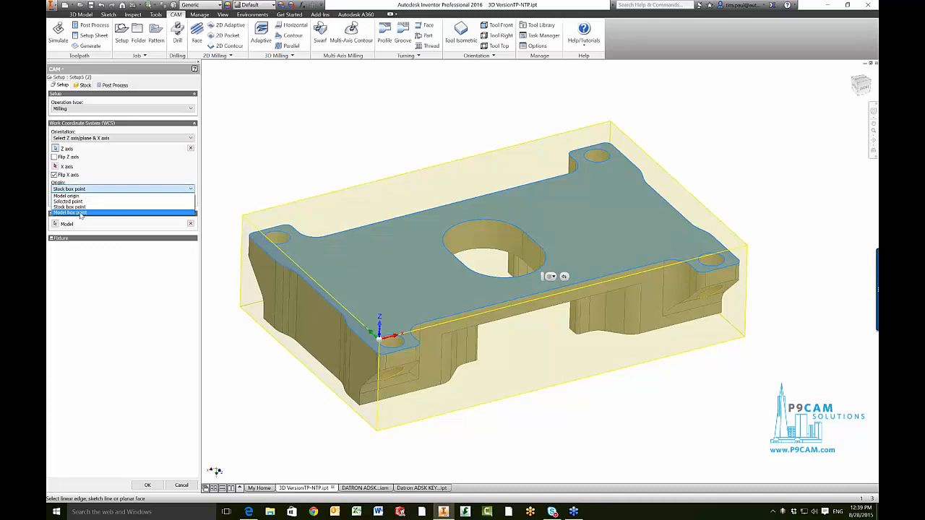
click(81, 213)
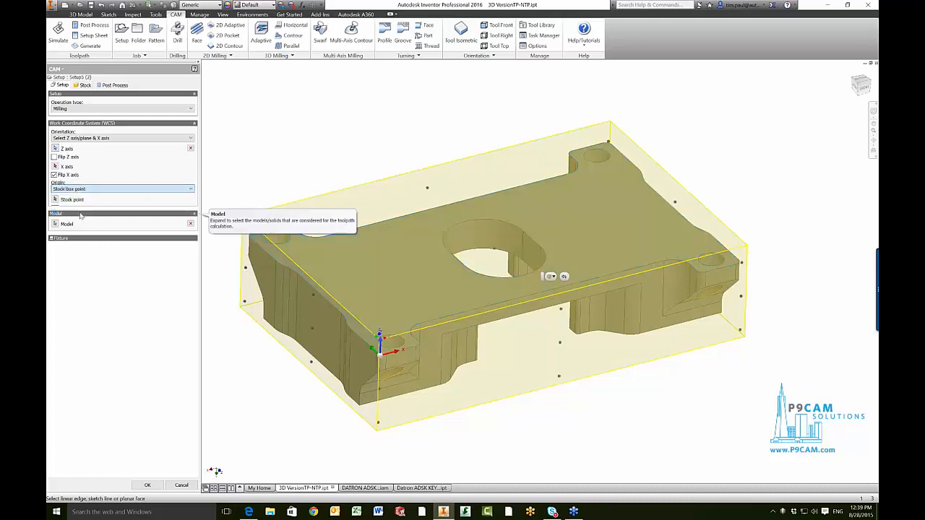
shift+middle_drag(267, 253, 258, 246)
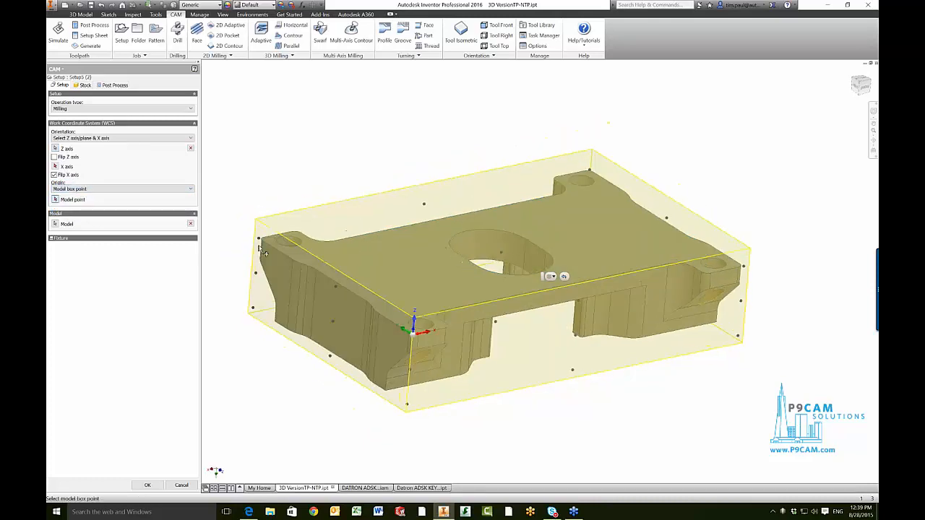
shift+middle_drag(562, 376, 552, 369)
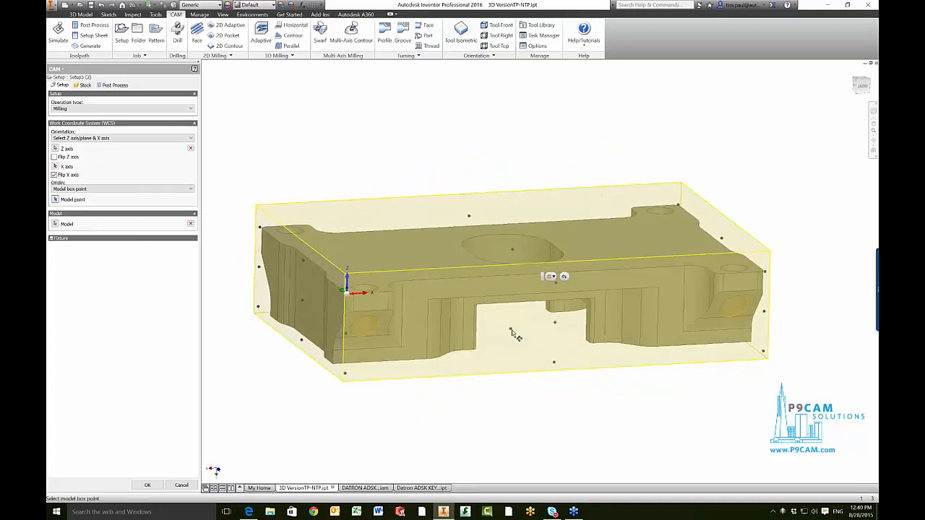
click(512, 330)
Change the model position in the stock's height to Offset from top (+Z).
shift+middle_drag(519, 359, 473, 253)
scroll(458, 268, down, 2)
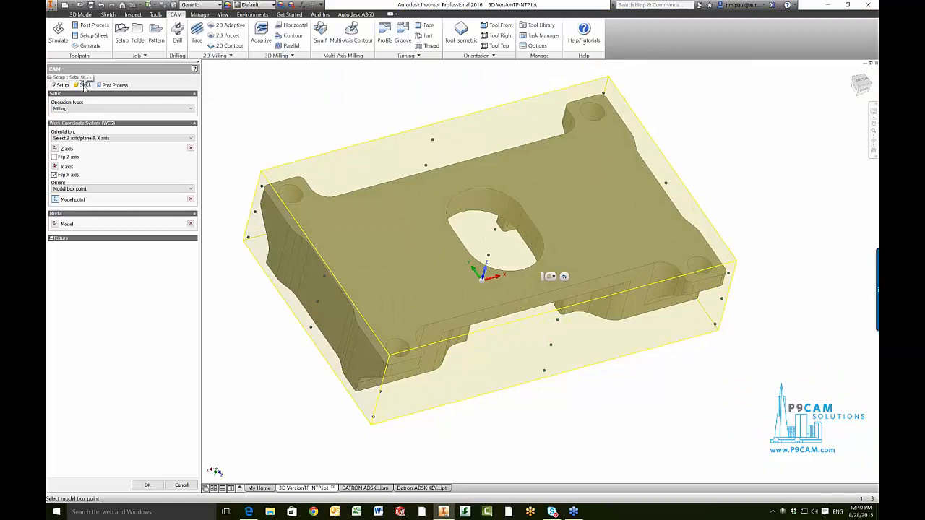
click(84, 86)
mouse_move(405, 238)
shift+middle_down()
mouse_move(375, 223)
mouse_move(290, 231)
shift+middle_up()
click(151, 194)
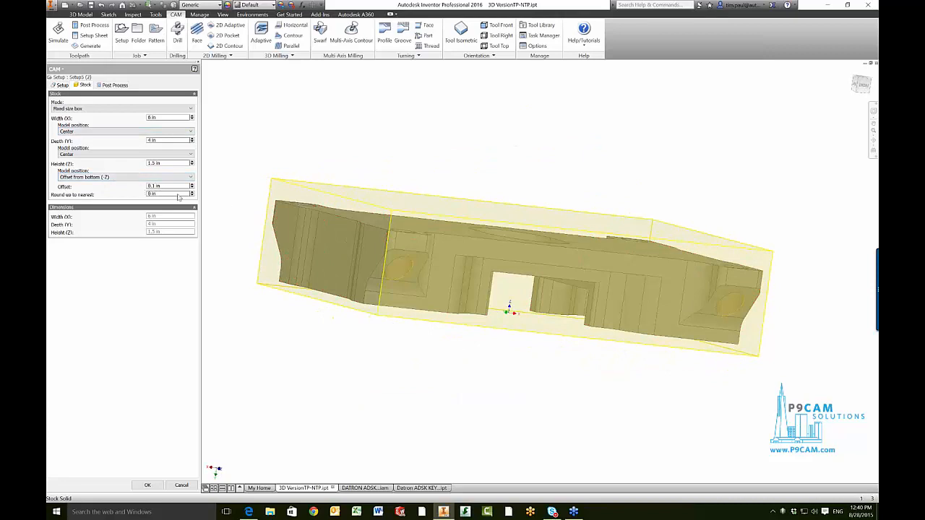
click(119, 177)
click(116, 187)
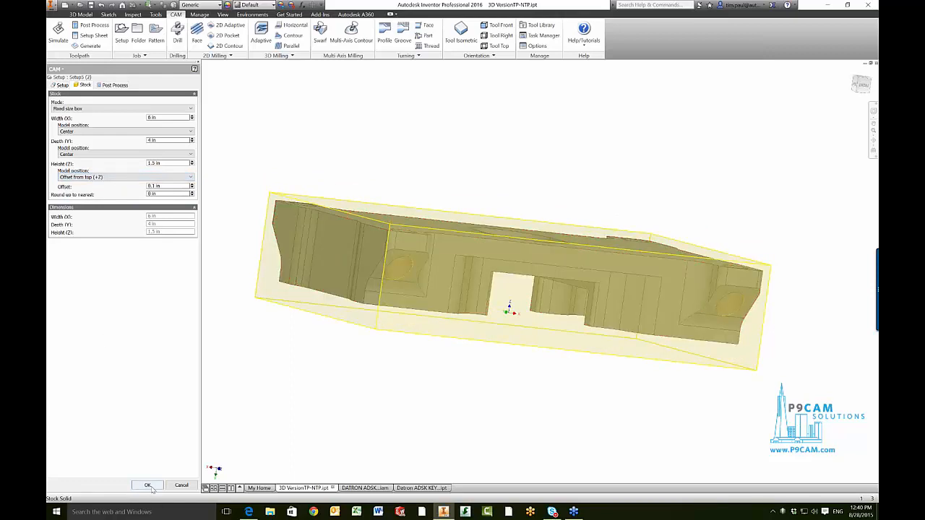
Set the program number to 1002 and the program comment to 2ND OP, and accept the setup.
click(105, 85)
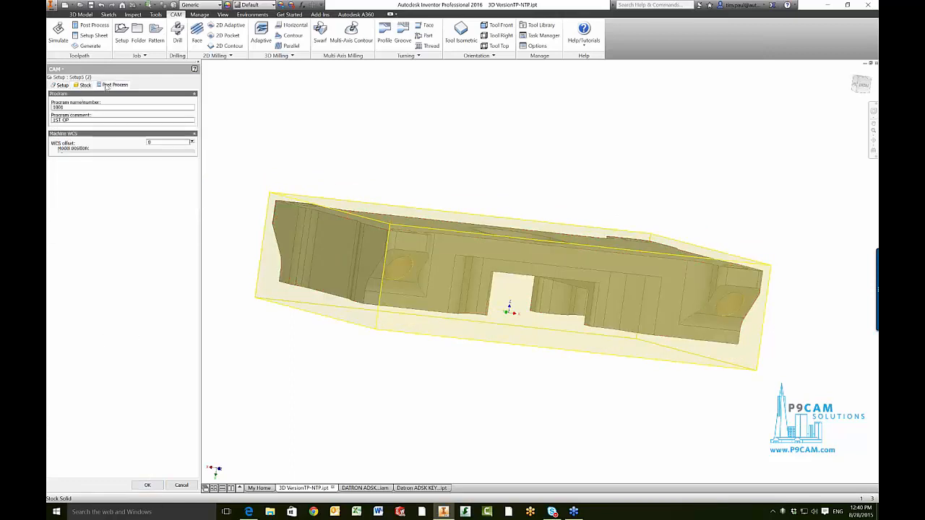
click(73, 108)
key(BackSpace)
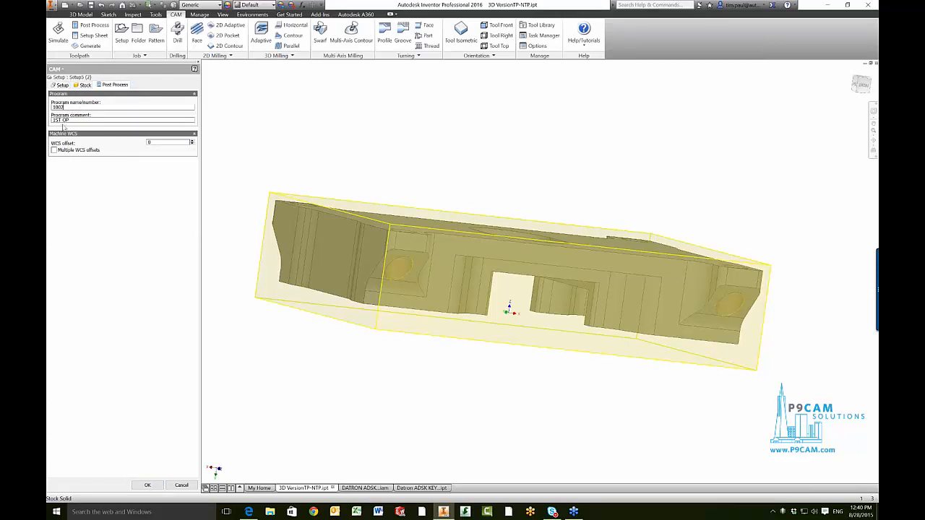
key(BackSpace)
key(BackSpace)
key(BackSpace)
key(BackSpace)
text(2ND)
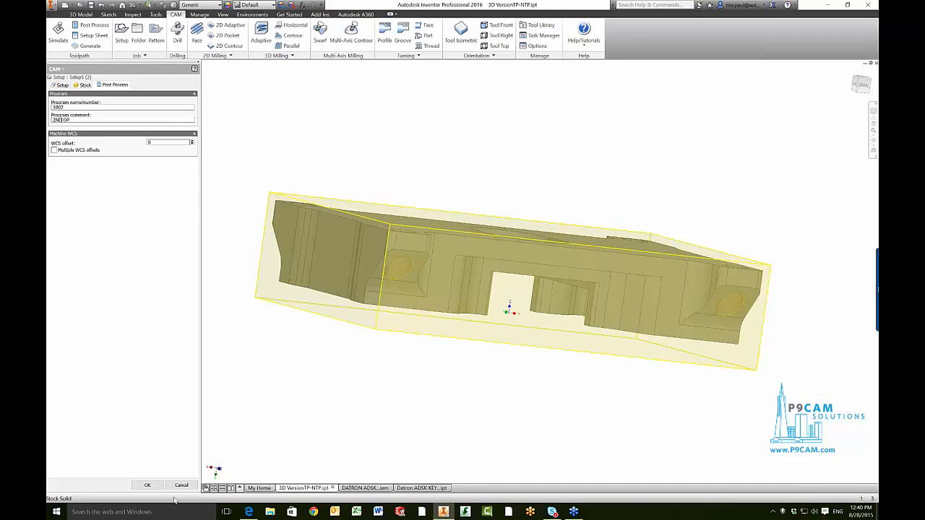
key(Tab)
click(140, 486)
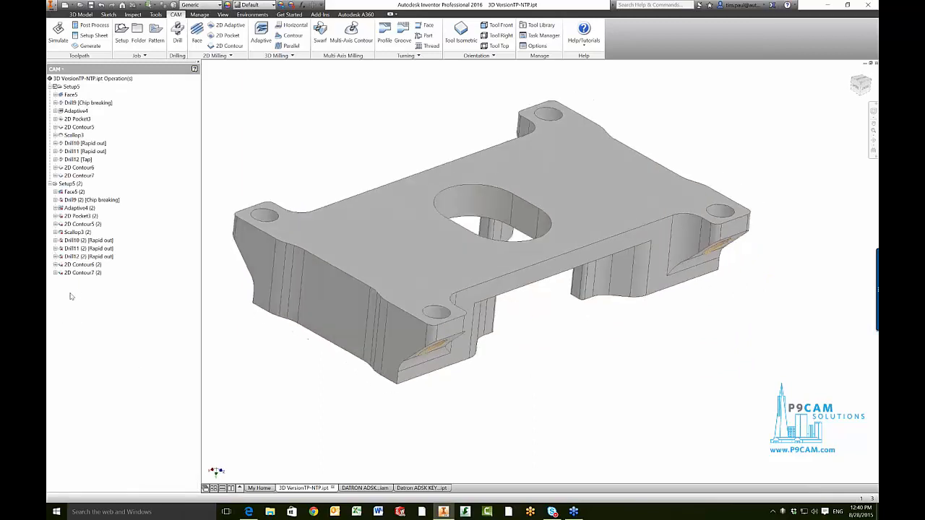
Delete the copied operations from Drill9 (2) through 2D Contour6 (2) in Setup5 (2), keeping Face5 (2) and 2D Contour7 (2).
click(81, 273)
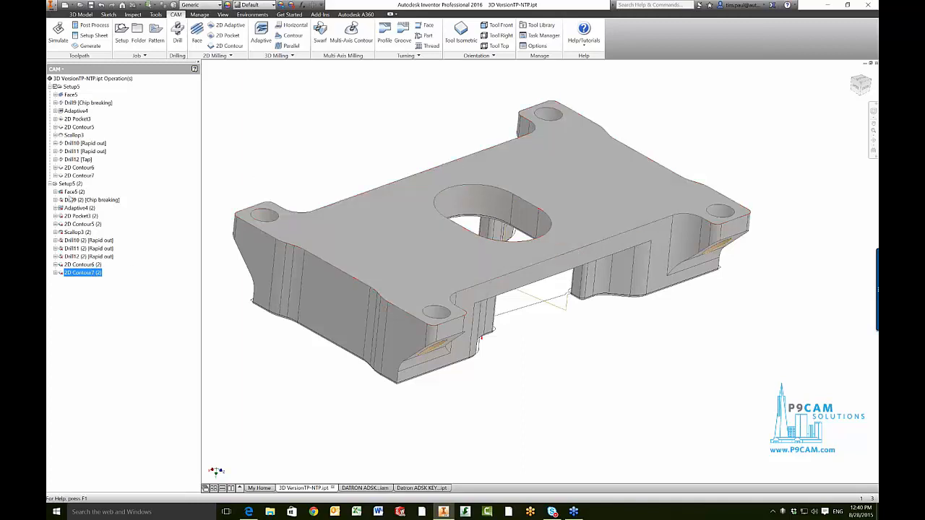
drag(107, 267, 96, 240)
drag(97, 240, 95, 239)
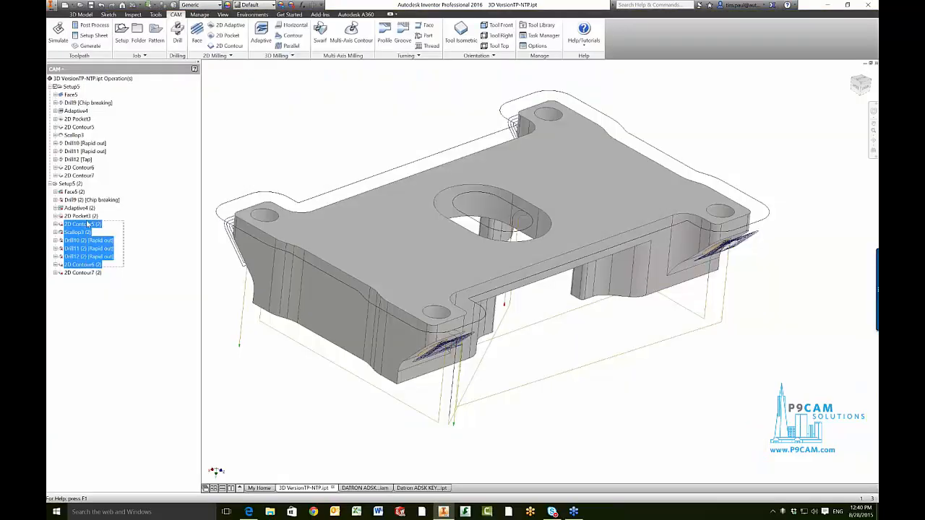
shift+click(80, 200)
right_click(75, 208)
click(93, 309)
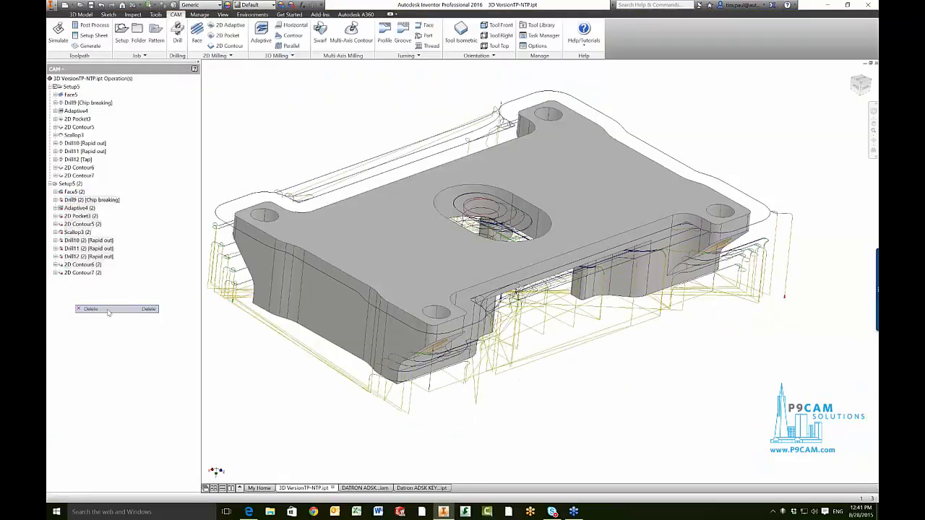
click(493, 288)
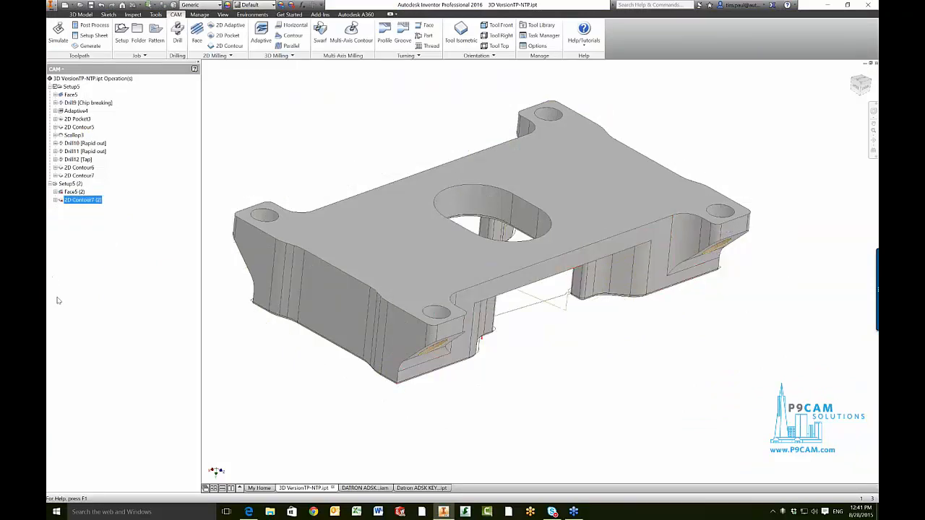
Regenerate the toolpath of the Face5 (2) operation in Setup5 (2).
click(73, 193)
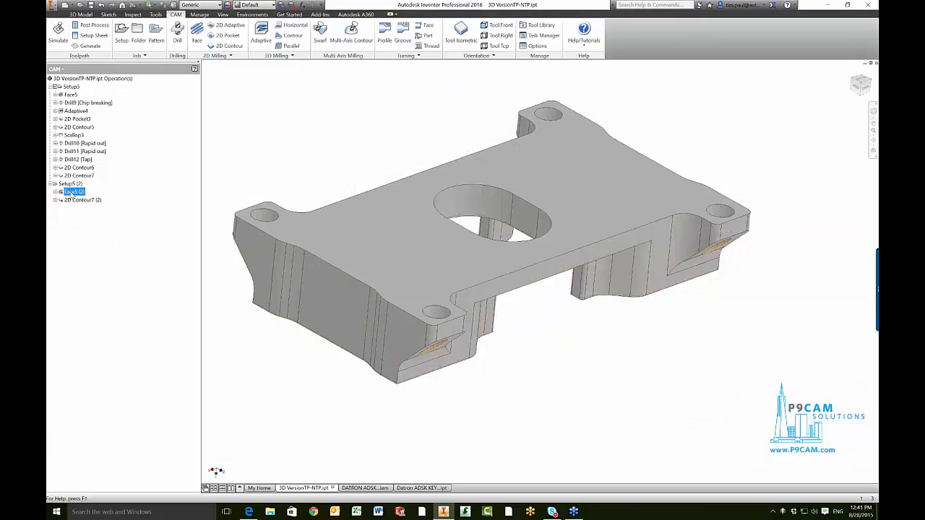
right_click(73, 192)
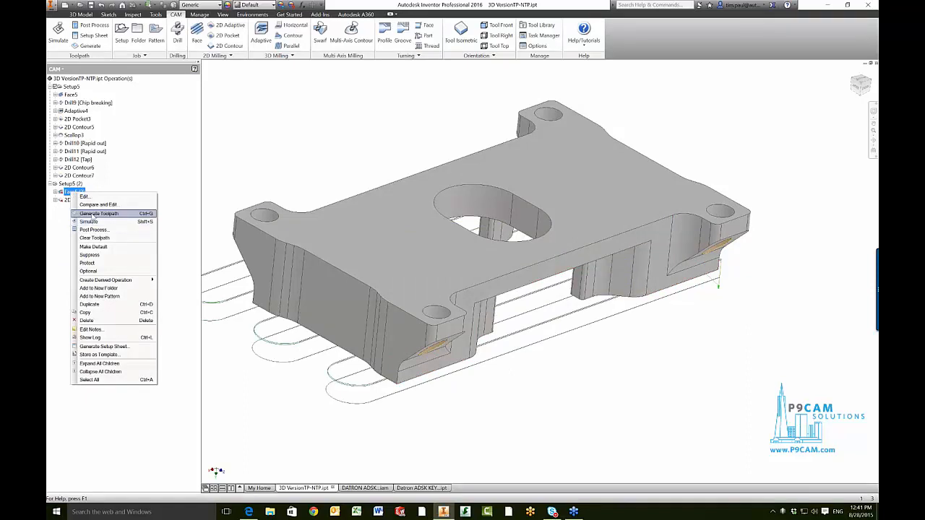
click(94, 214)
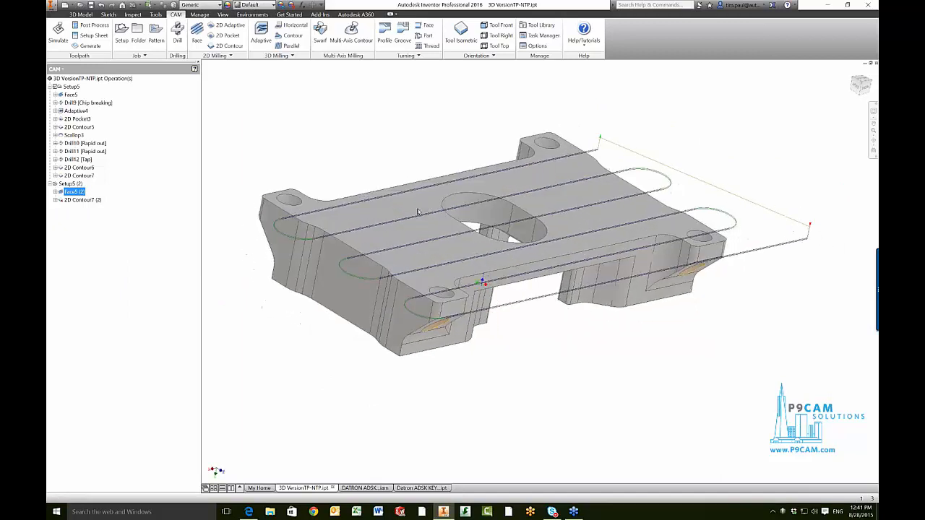
Replace the contour selections of 2D Contour7 (2) with the flipped top face's outer edge, four corner holes and central slot, and accept the operation.
right_click(82, 202)
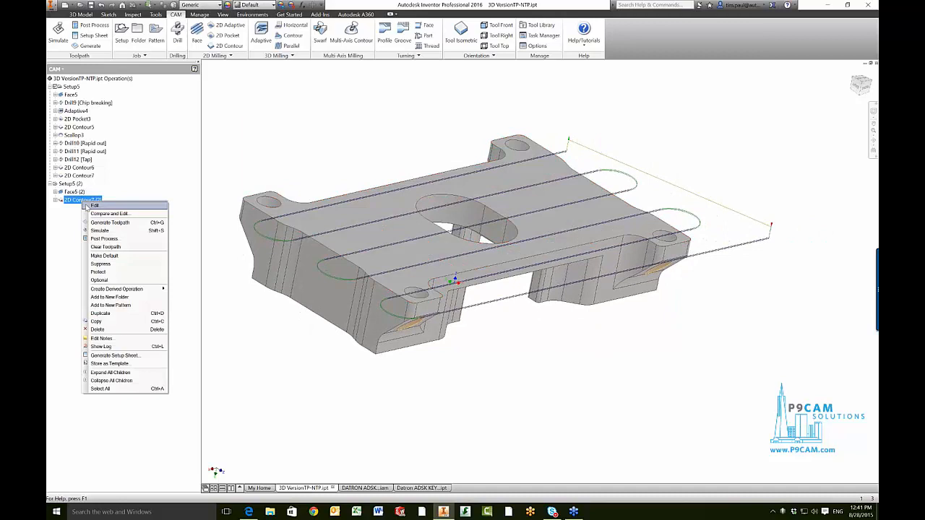
click(88, 206)
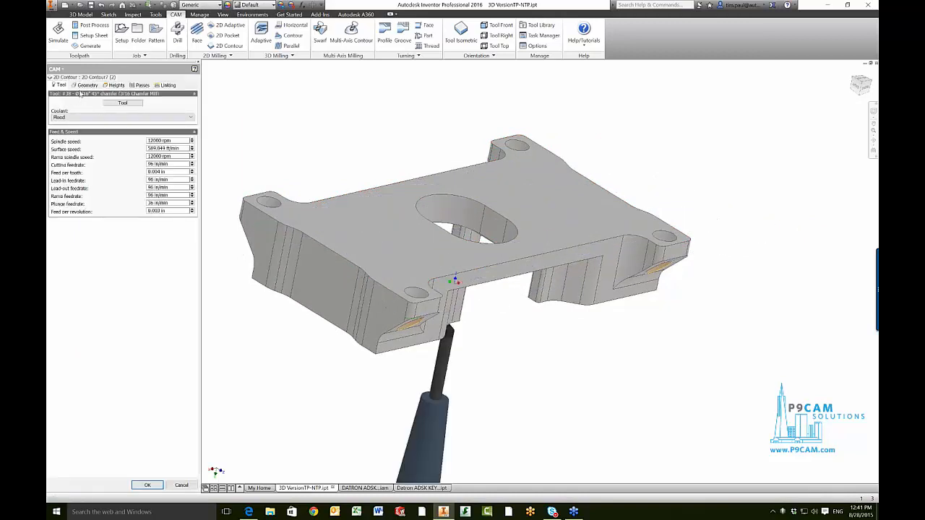
click(85, 85)
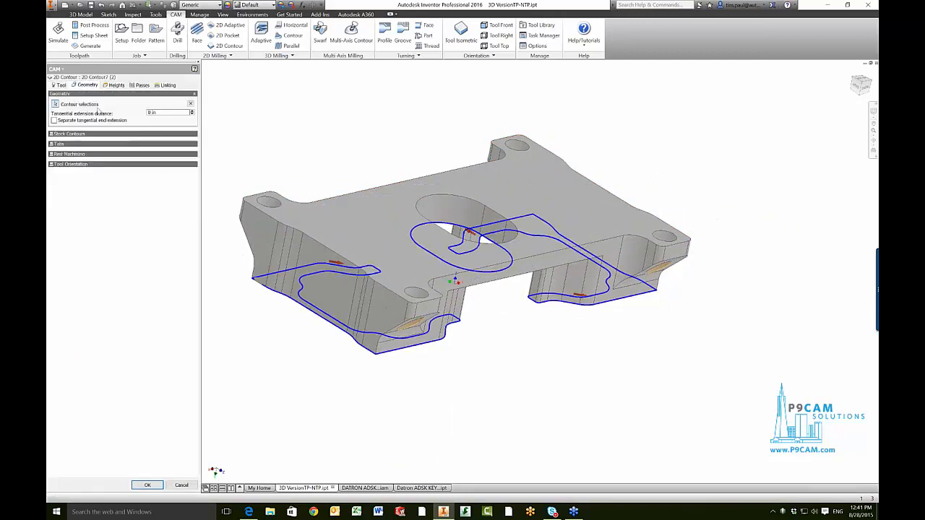
click(192, 104)
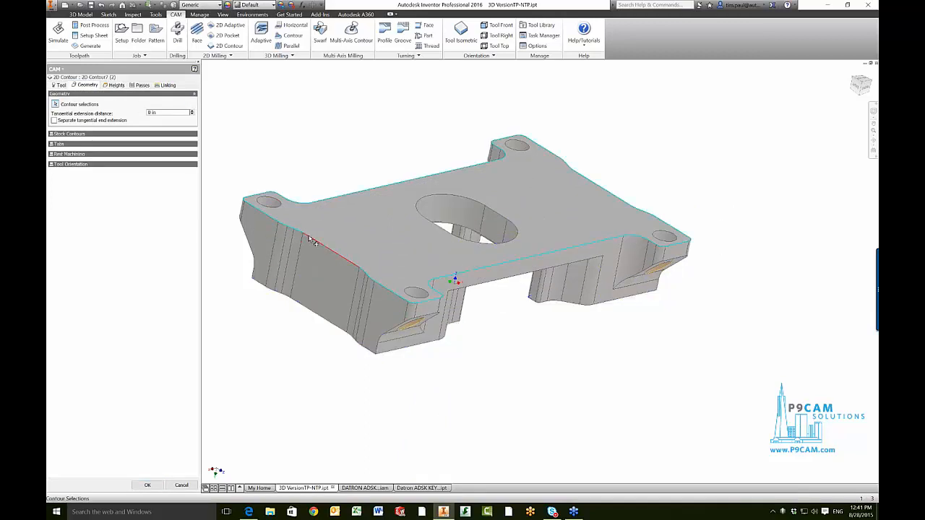
click(312, 241)
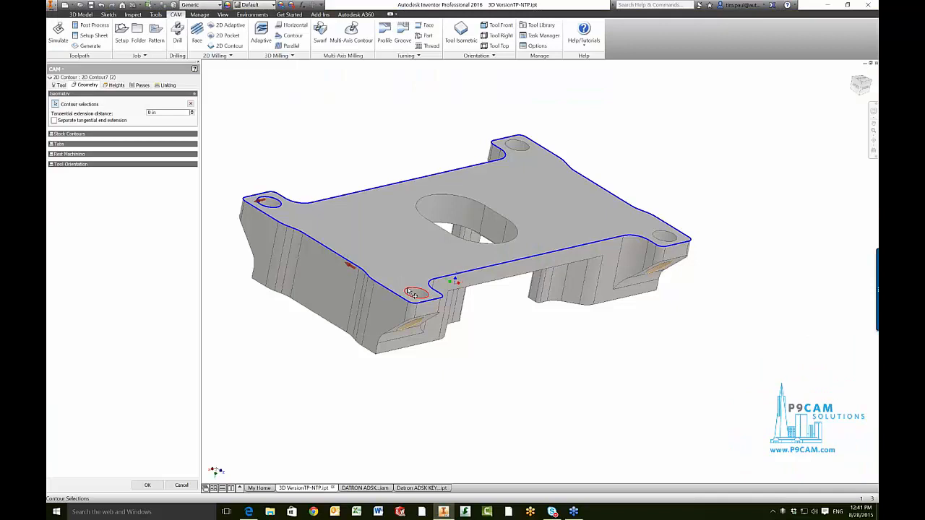
click(410, 293)
click(663, 236)
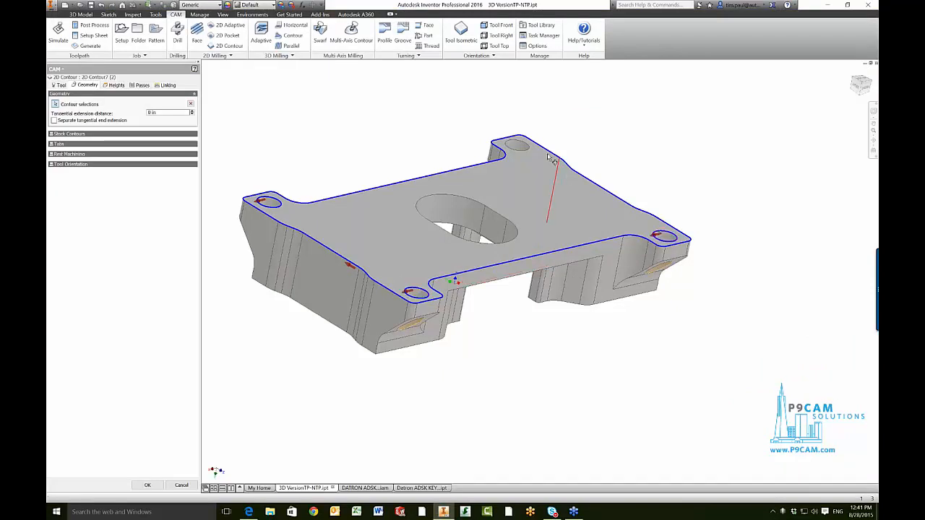
click(519, 150)
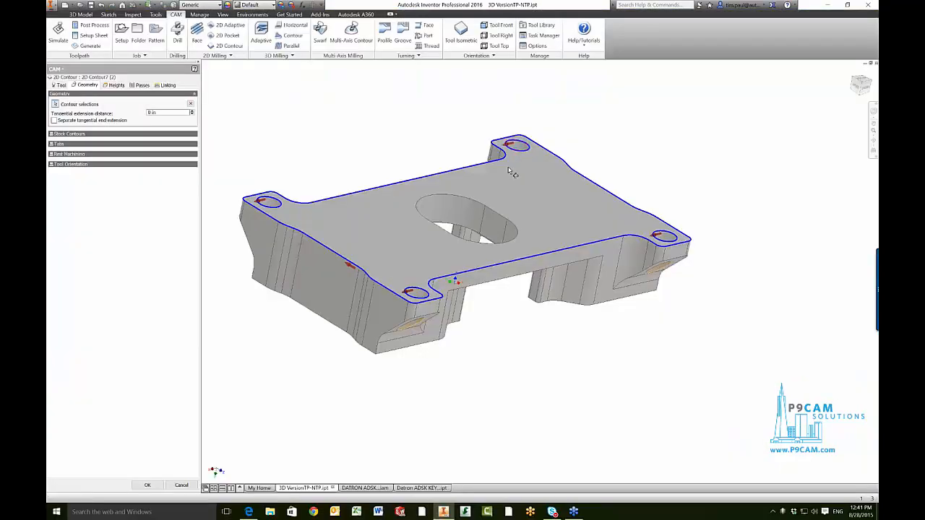
click(483, 201)
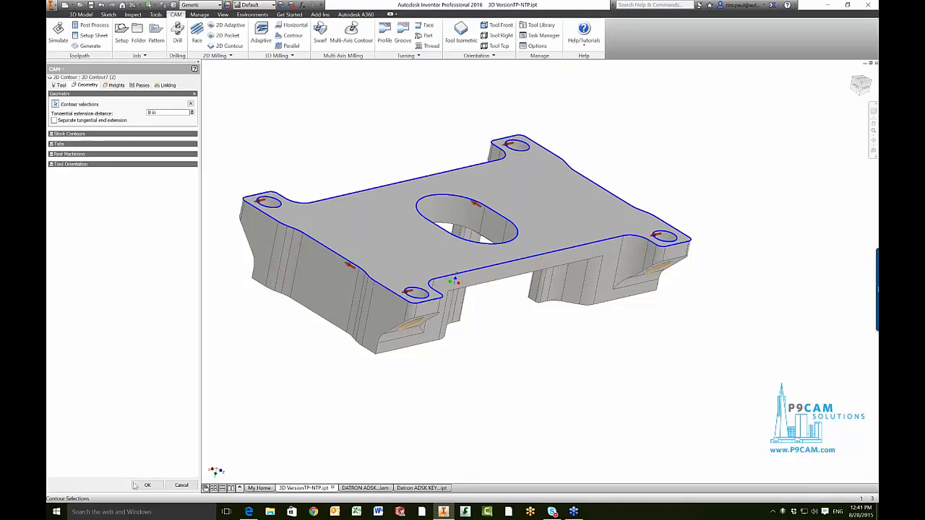
click(138, 485)
Simulate Setup5 and Setup5 (2) together, examine the machined stock from both sides, and close the simulation.
shift+middle_drag(332, 238, 325, 217)
click(71, 184)
ctrl+click(71, 88)
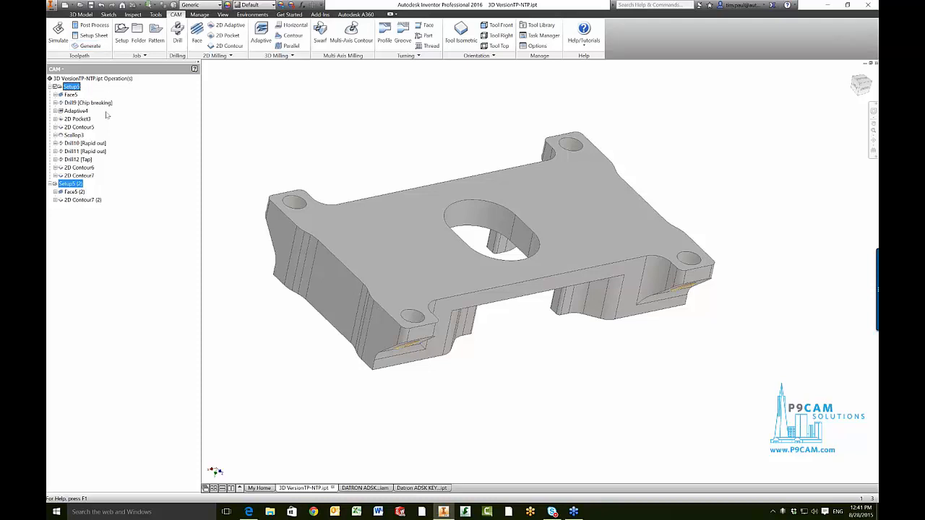
click(58, 39)
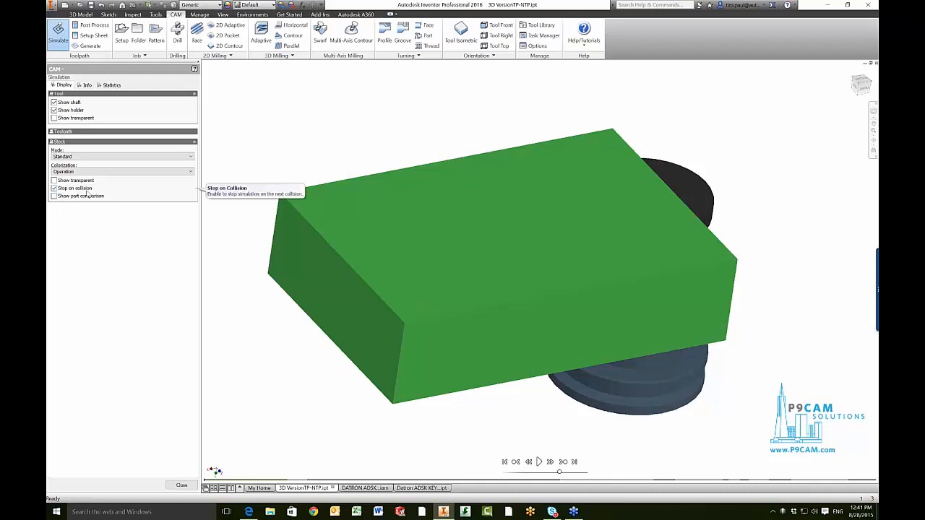
click(539, 462)
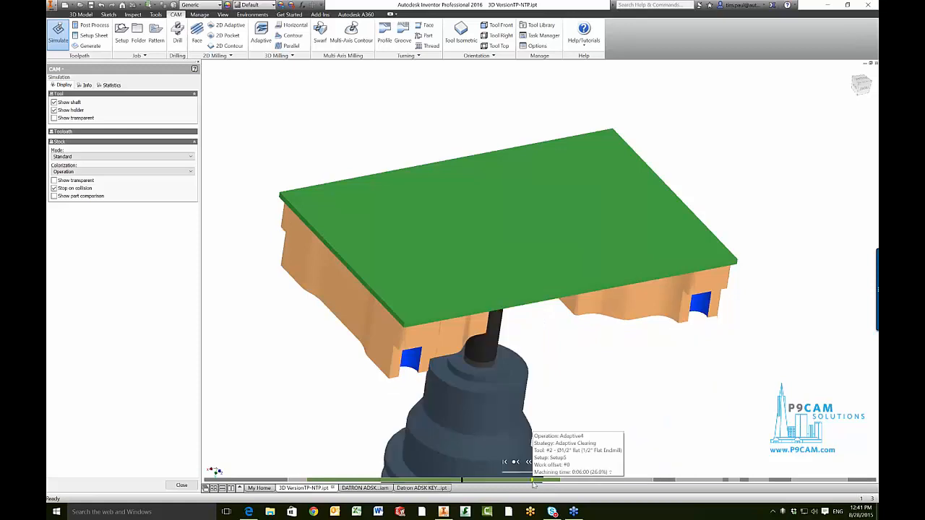
shift+middle_drag(533, 485, 597, 362)
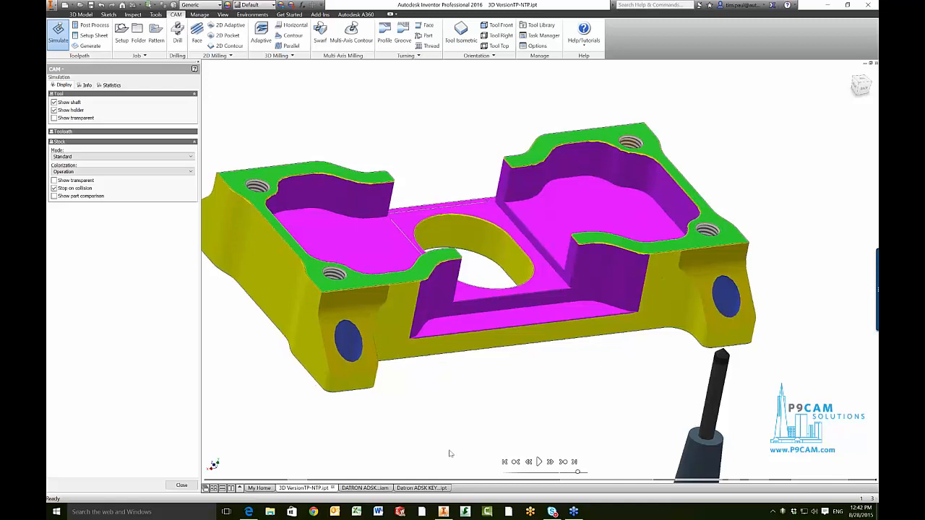
click(174, 485)
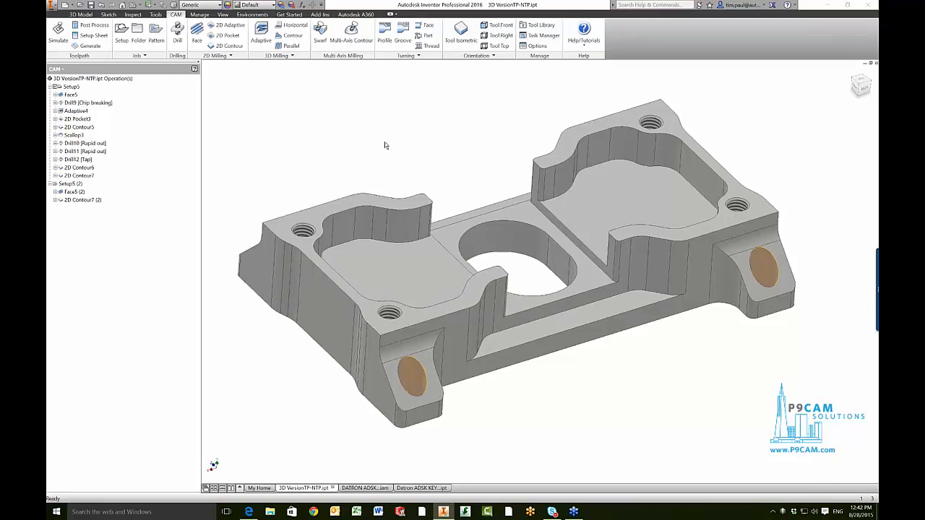
Examine the part from both sides, checking its end walls, notched side face, flat top face and angled corner holes.
shift+middle_drag(404, 215, 375, 306)
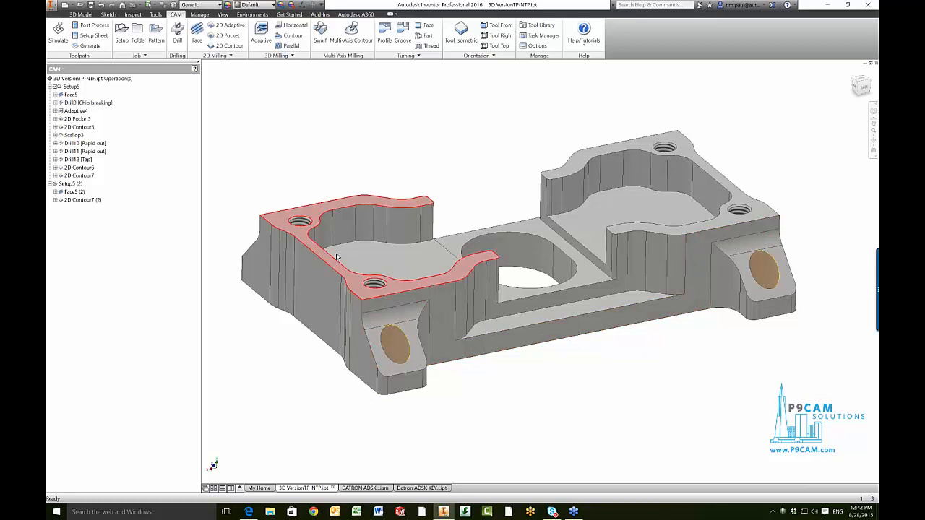
shift+middle_drag(288, 205, 306, 228)
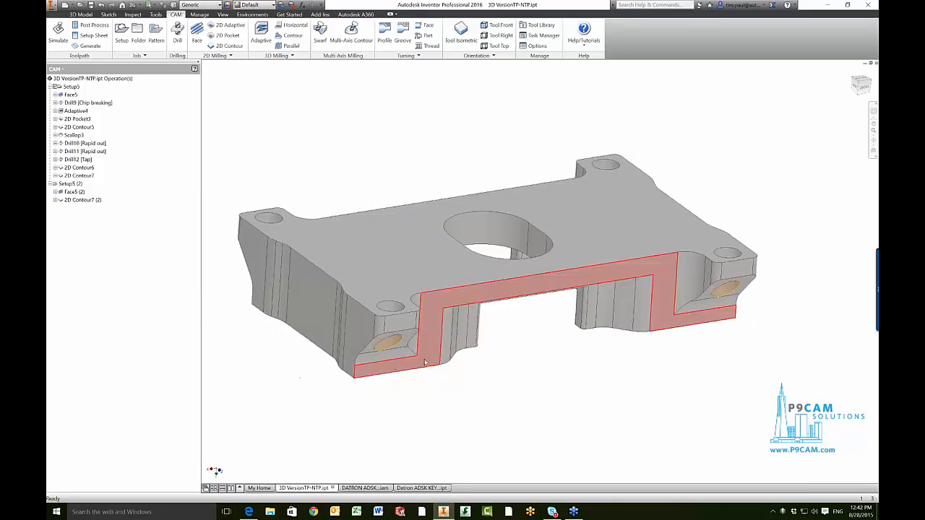
click(250, 306)
click(294, 402)
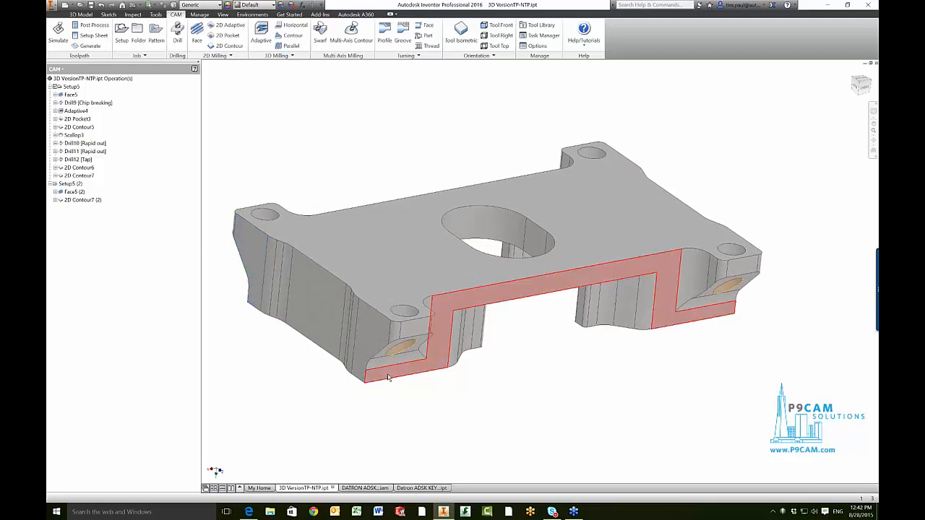
shift+middle_drag(347, 386, 427, 351)
click(541, 289)
shift+middle_drag(541, 289, 540, 374)
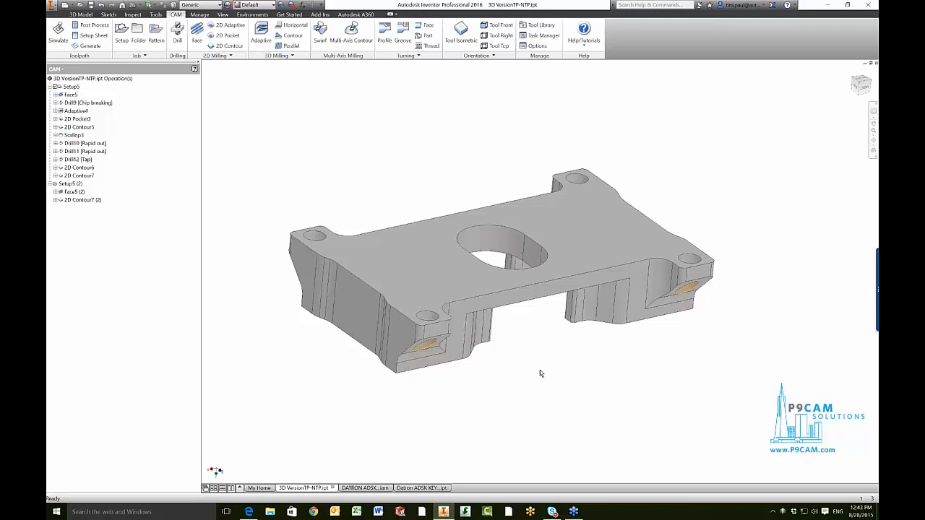
shift+middle_drag(467, 306, 449, 348)
click(450, 350)
shift+middle_drag(484, 433, 375, 345)
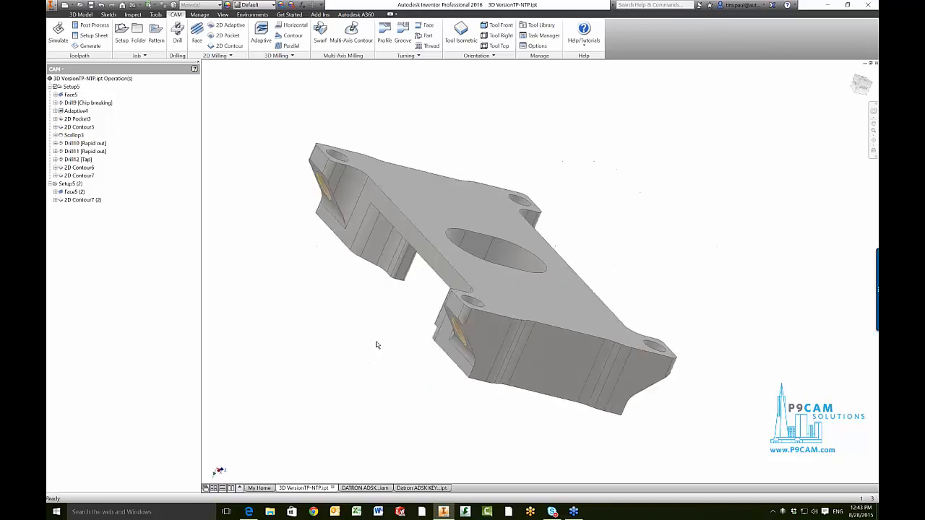
click(375, 191)
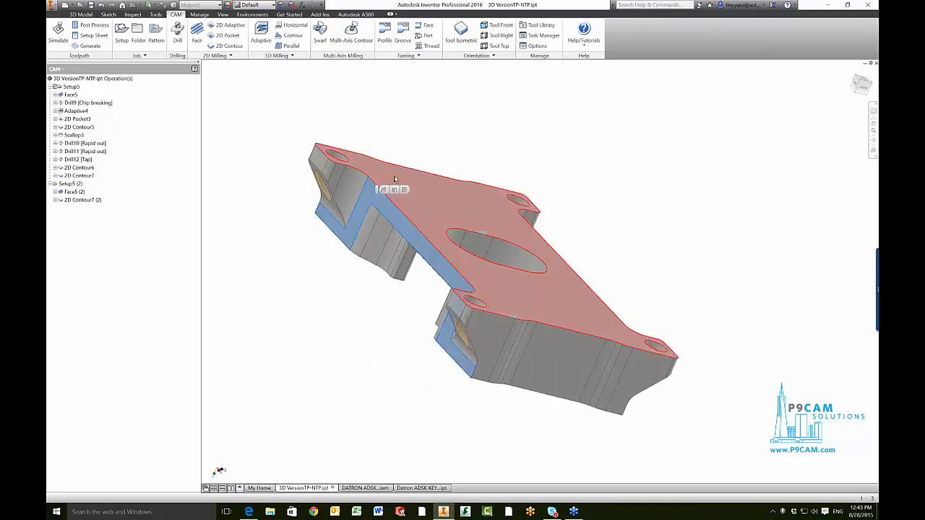
click(340, 315)
shift+middle_drag(376, 351, 591, 383)
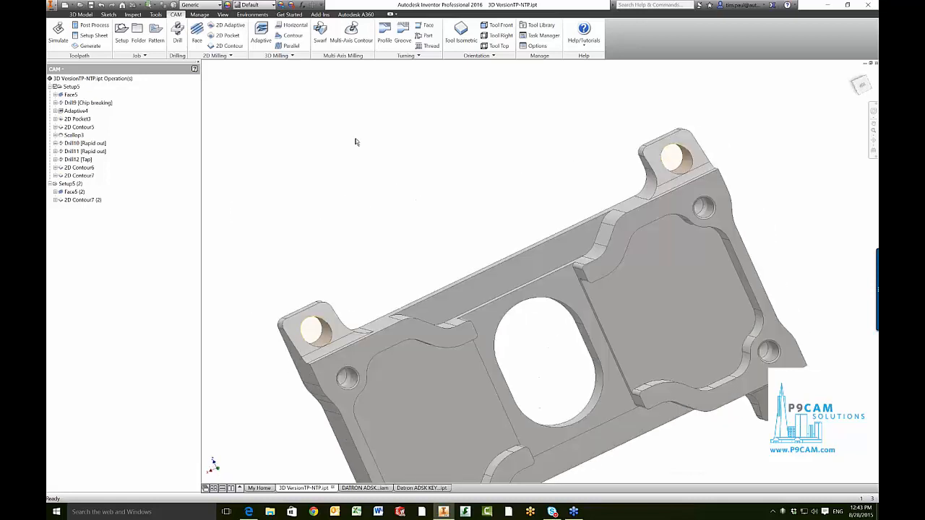
click(73, 86)
right_click(72, 185)
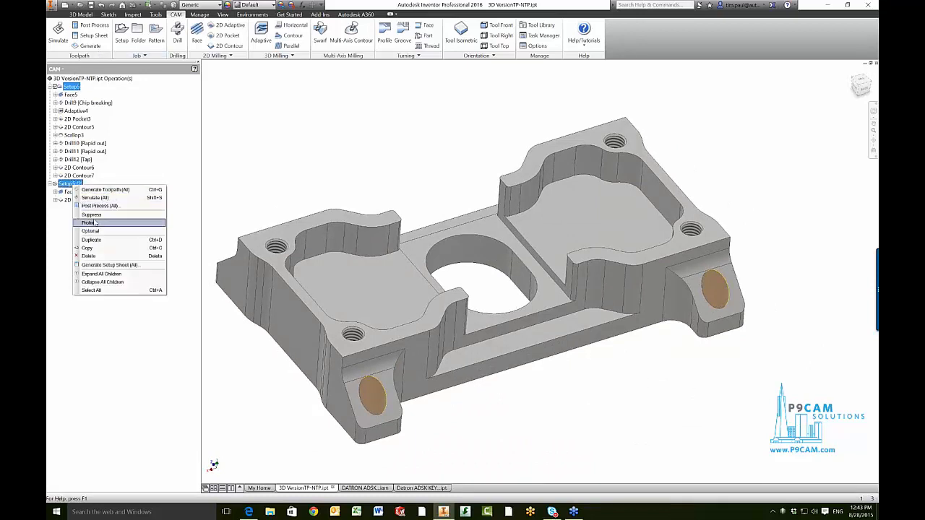
click(95, 200)
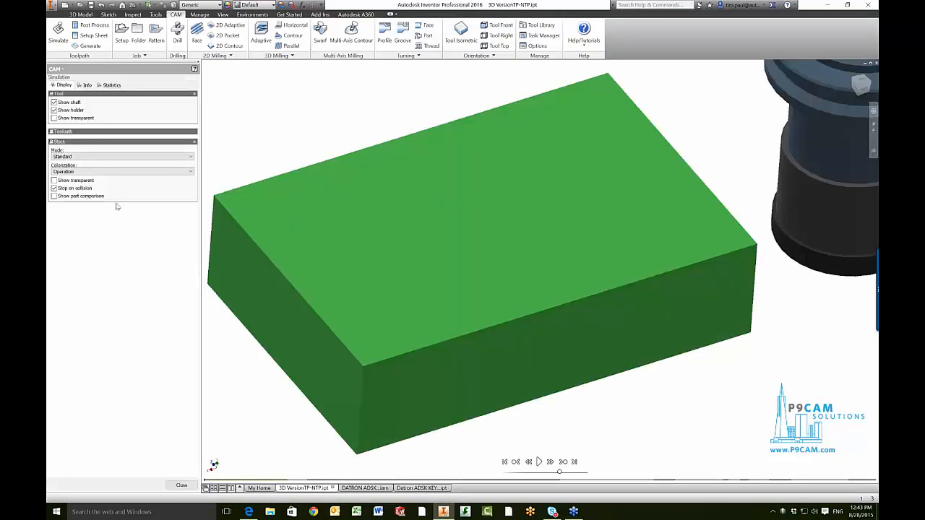
click(185, 485)
Open the simulation for Setup5 and Setup5 (2) together, read the machining time in its statistics, and close it.
click(73, 87)
ctrl+click(77, 185)
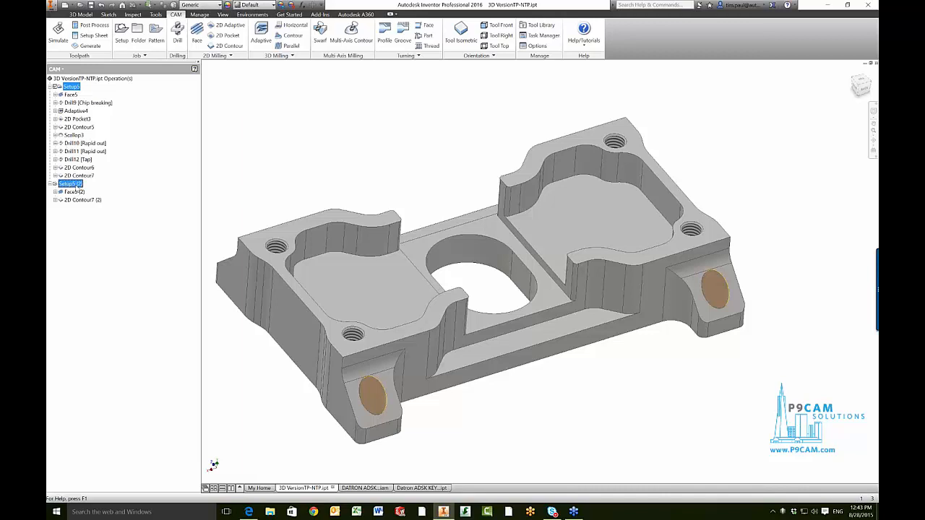
right_click(76, 189)
click(81, 196)
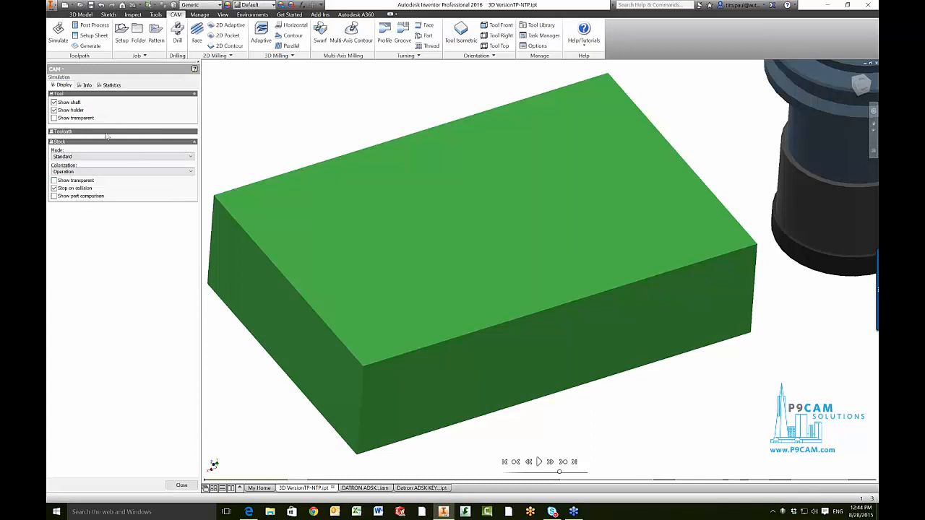
click(109, 85)
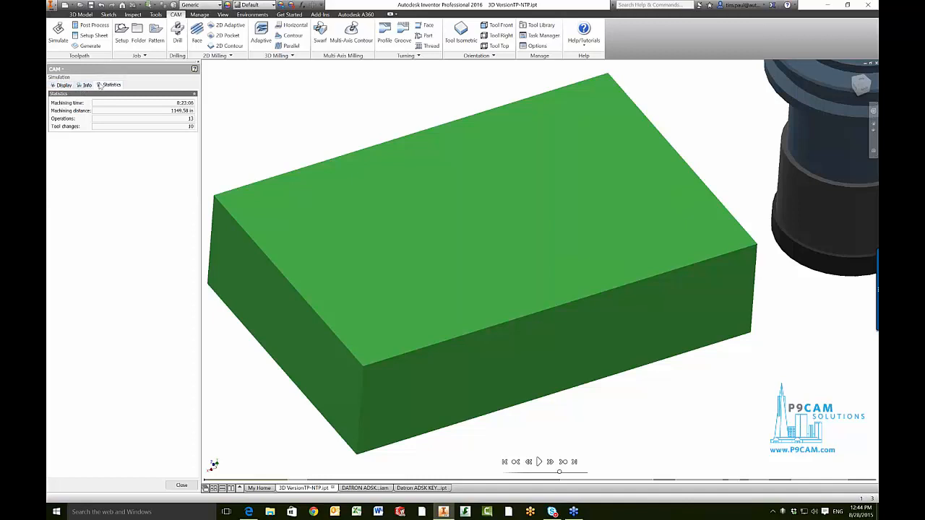
mouse_move(187, 105)
click(181, 485)
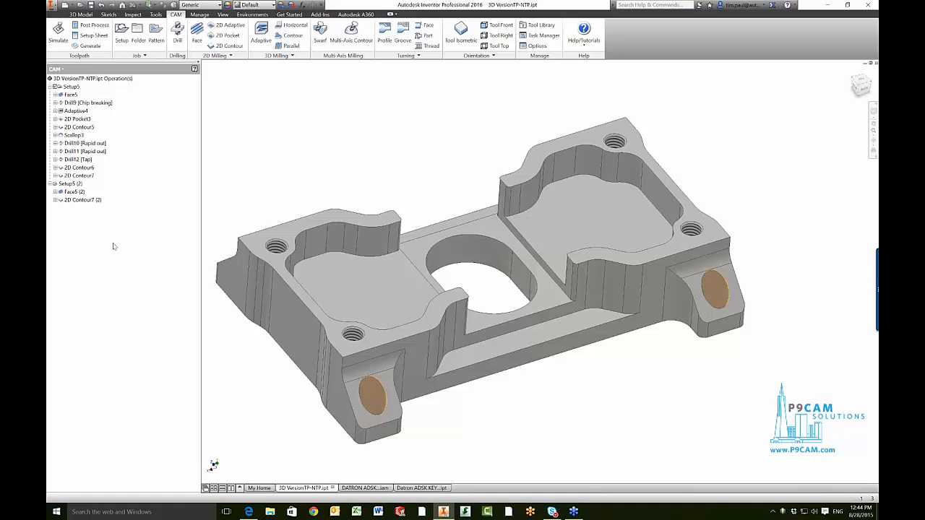
Review the tool, feeds and speeds of the Adaptive4 operation, and leave it without changes.
click(77, 112)
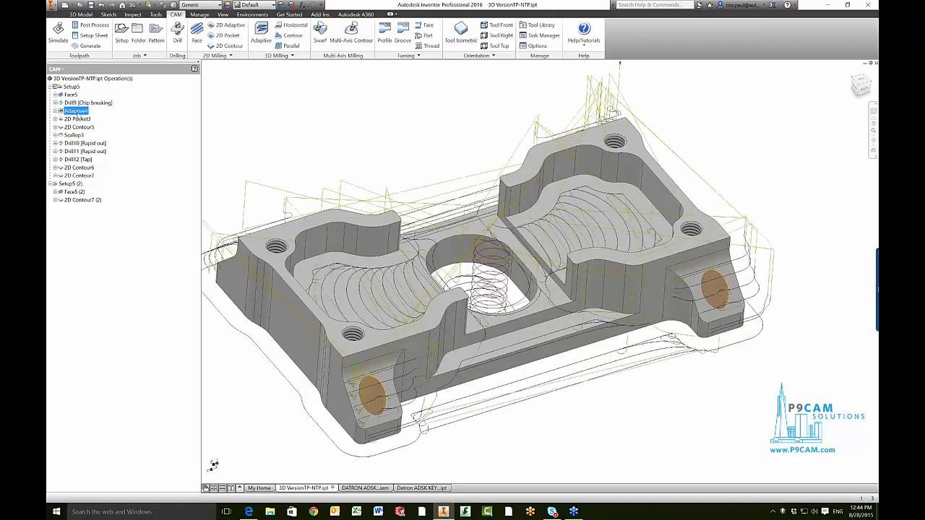
double_click(76, 110)
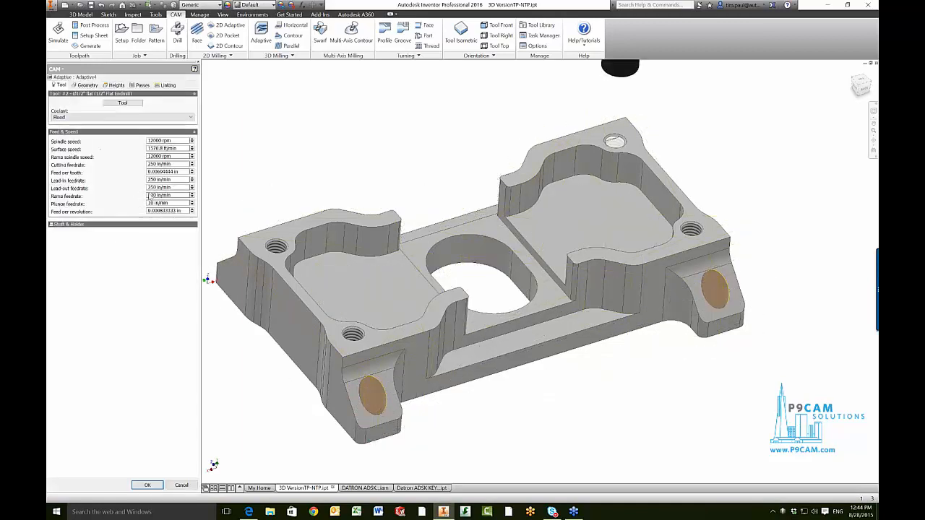
click(181, 486)
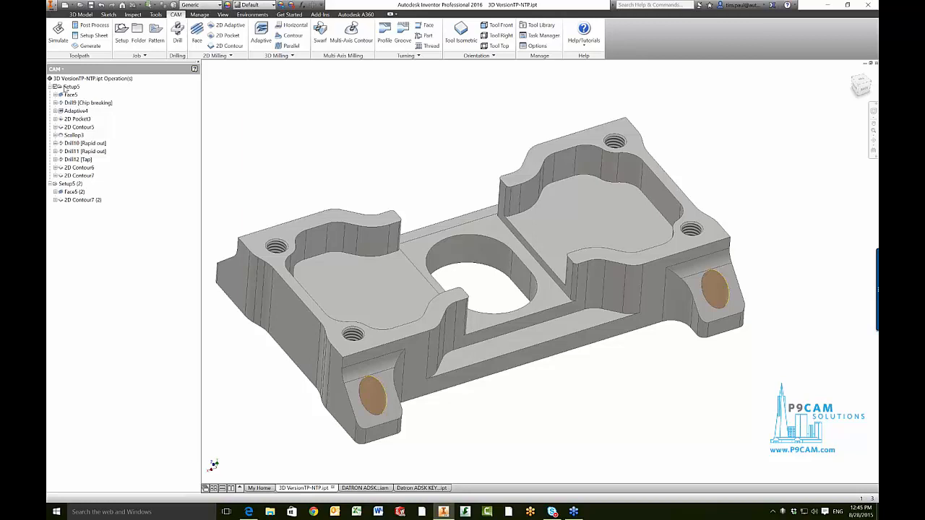
Show the toolpaths of the operations from Face5 through 2D Contour5 in Setup5 together on the part.
click(116, 128)
shift+click(102, 111)
shift+click(88, 97)
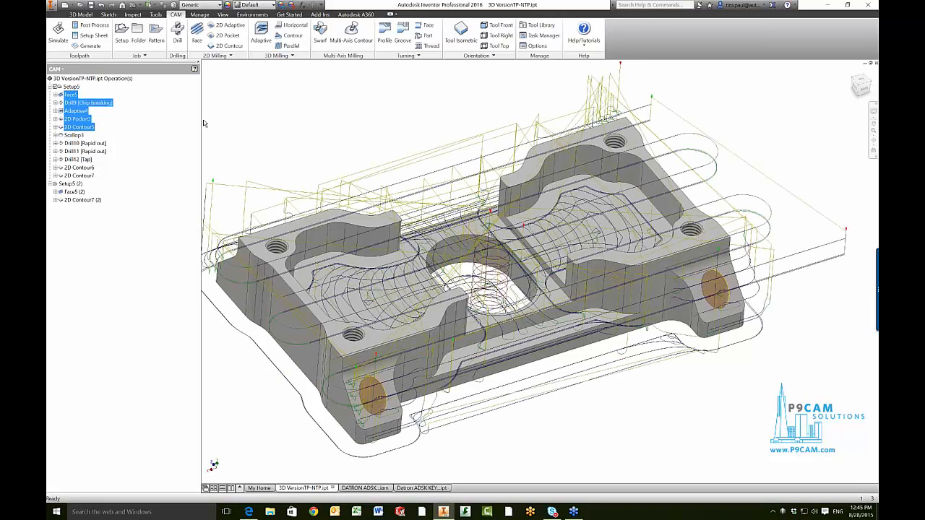
click(222, 14)
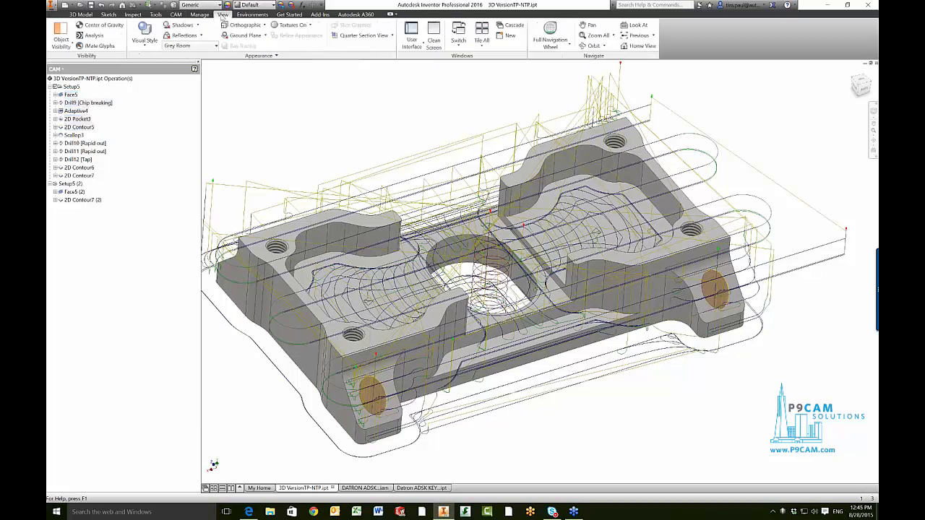
click(176, 15)
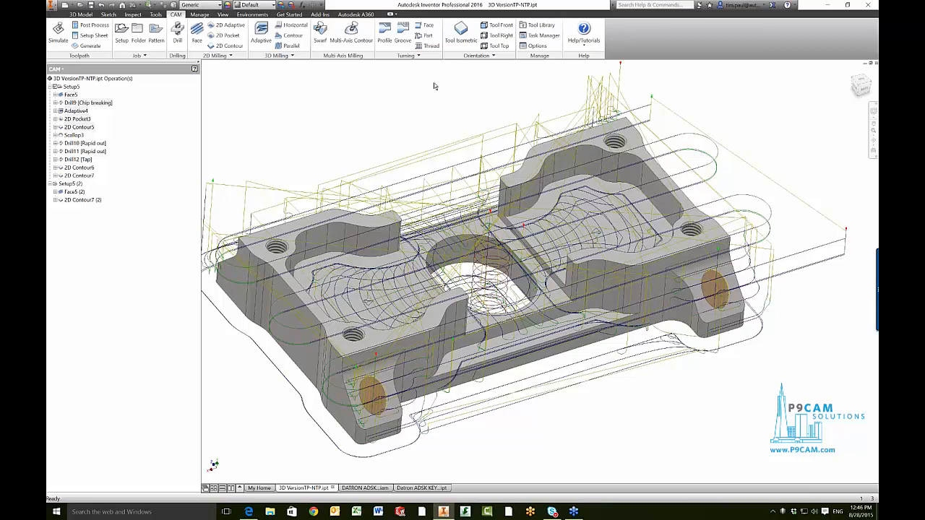
Show the toolpaths of the operations from Face5 through 2D Pocket3 in Setup5 together on the part.
drag(143, 91, 144, 124)
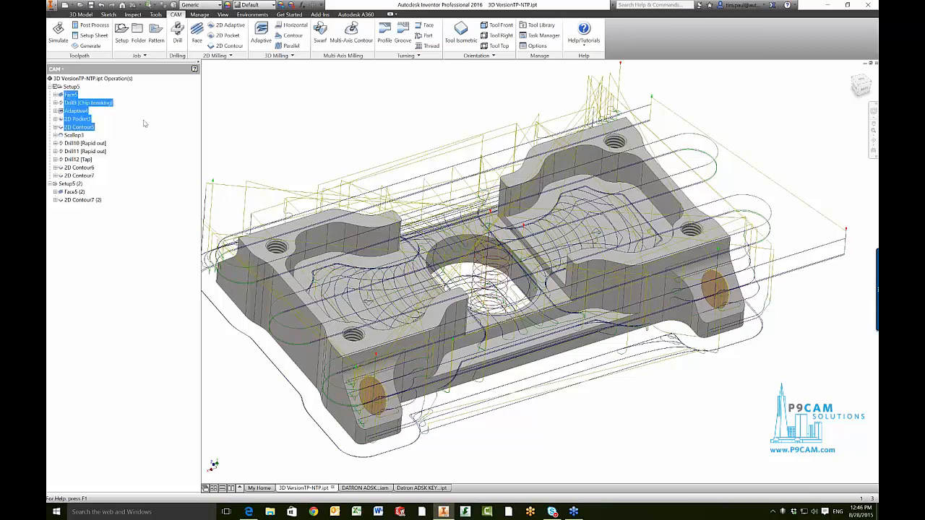
click(100, 117)
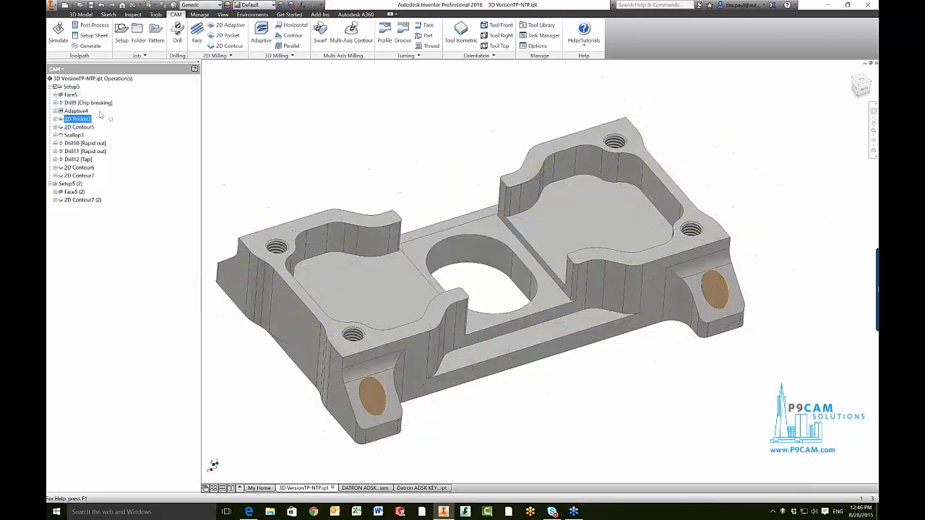
shift+click(72, 96)
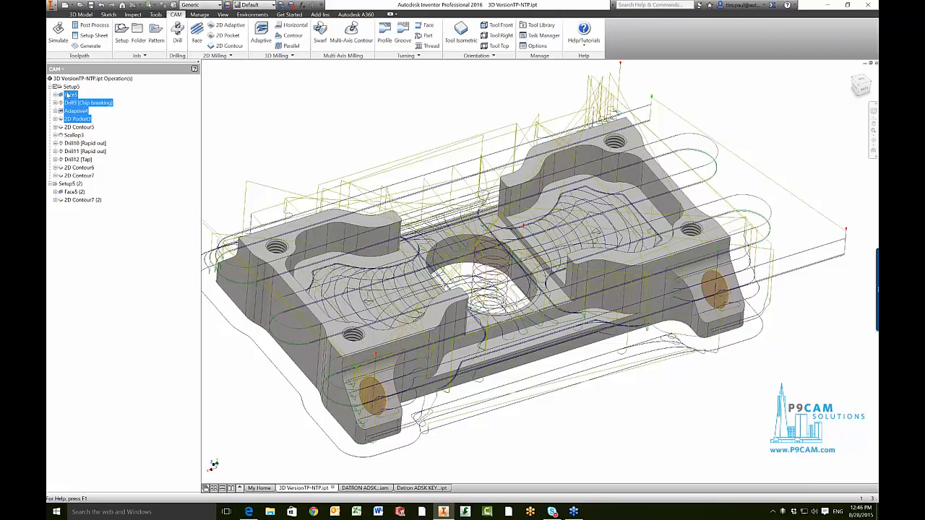
Simulate all operations of Setup5 and play the machining through to the end.
click(70, 87)
right_click(70, 87)
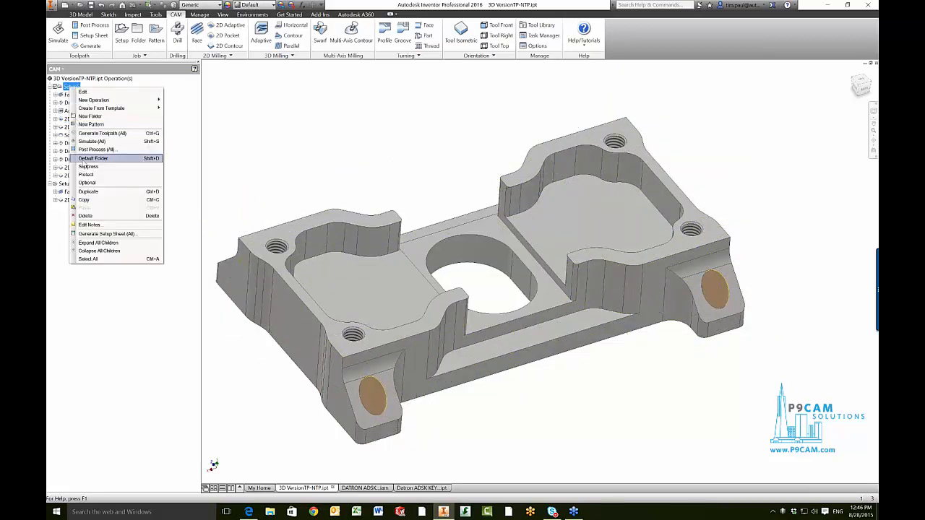
click(82, 294)
click(72, 87)
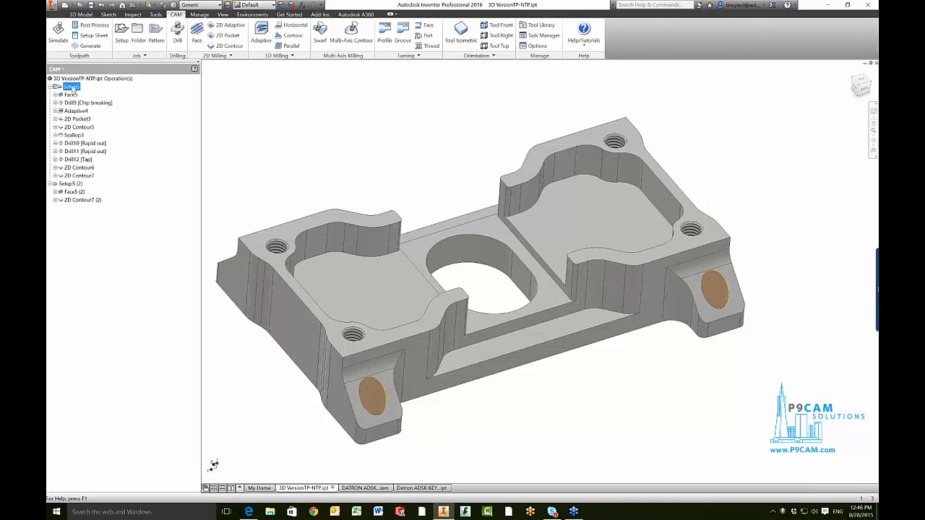
right_click(72, 87)
click(109, 151)
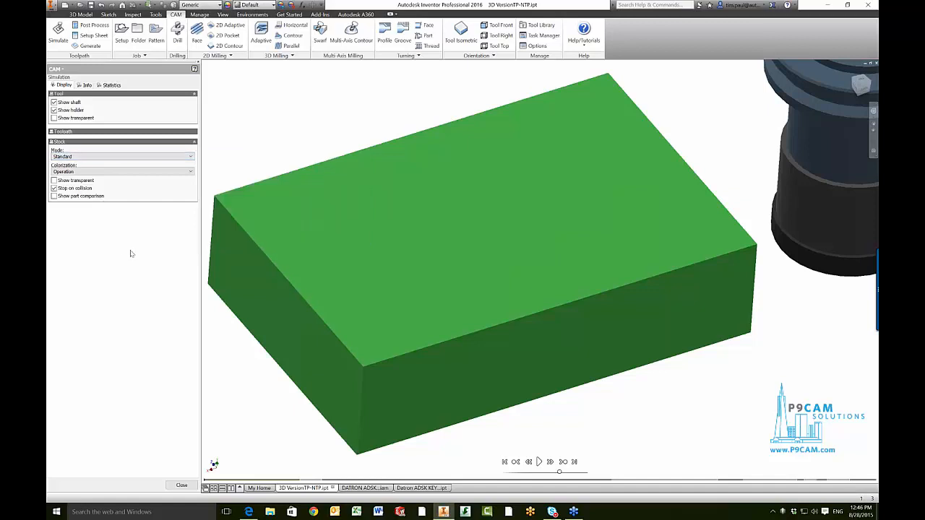
click(539, 462)
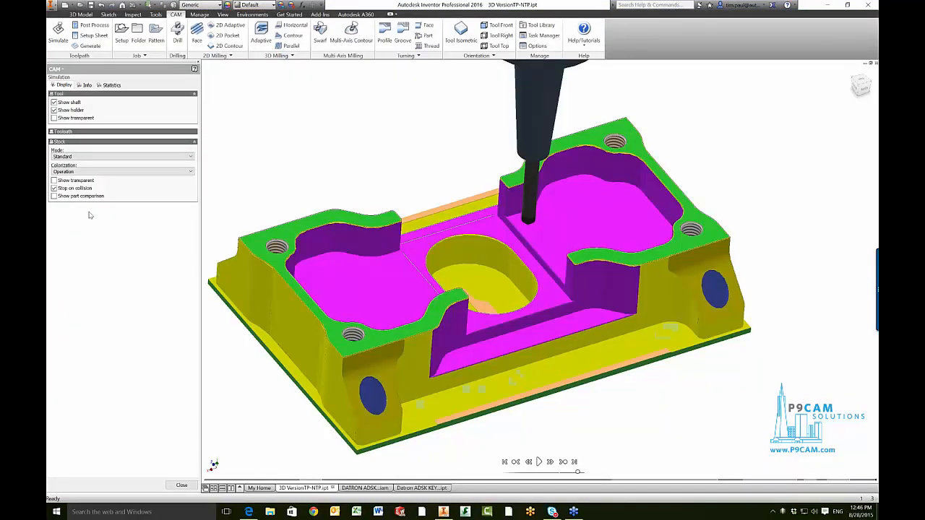
Turn on the part comparison and examine the stock deviations on the pocket walls, end wall and angled corner faces.
click(56, 197)
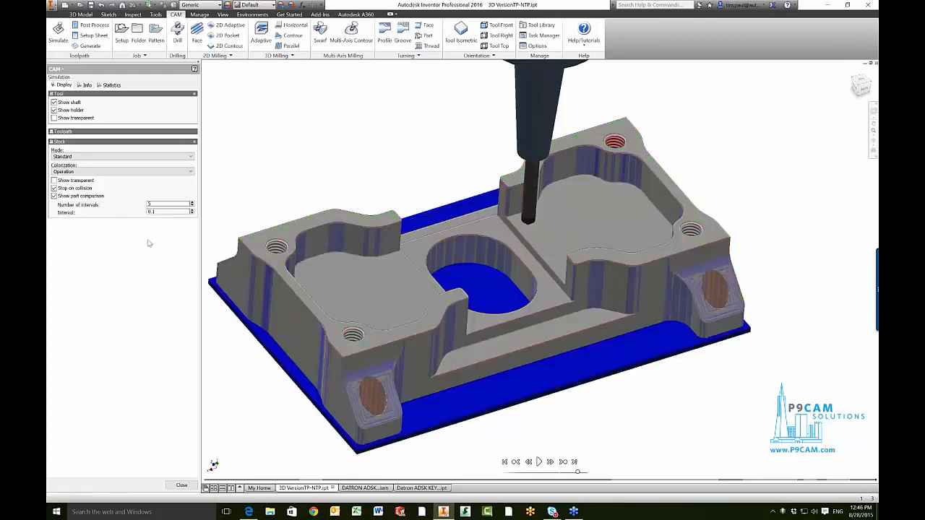
mouse_move(283, 249)
shift+middle_down()
mouse_move(403, 272)
mouse_move(394, 277)
mouse_move(275, 233)
shift+middle_up()
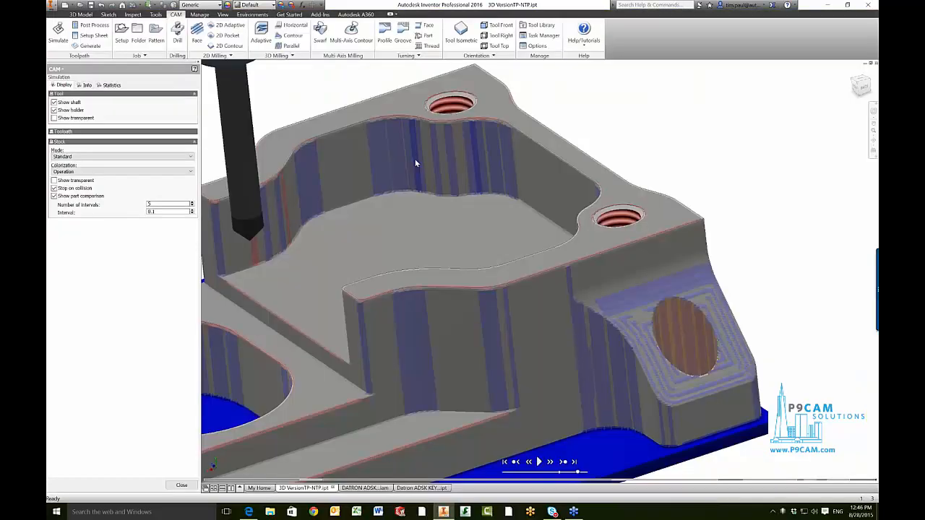
scroll(417, 214, up, 5)
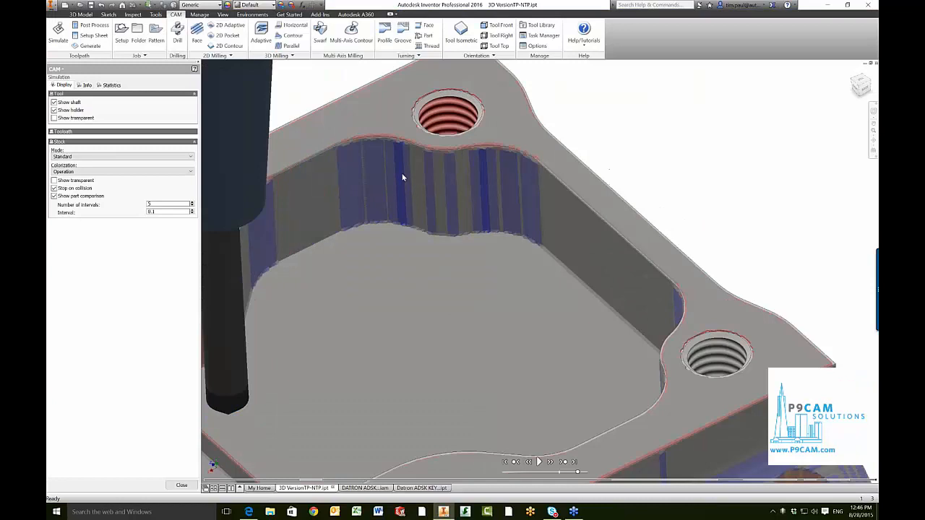
scroll(417, 214, down, 5)
shift+middle_drag(417, 214, 470, 242)
scroll(506, 248, up, 1)
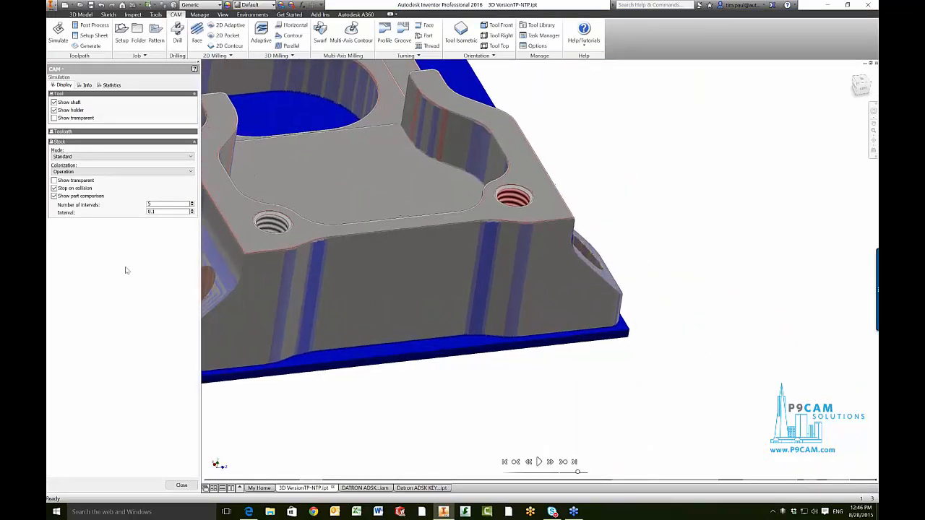
shift+middle_drag(405, 249, 380, 262)
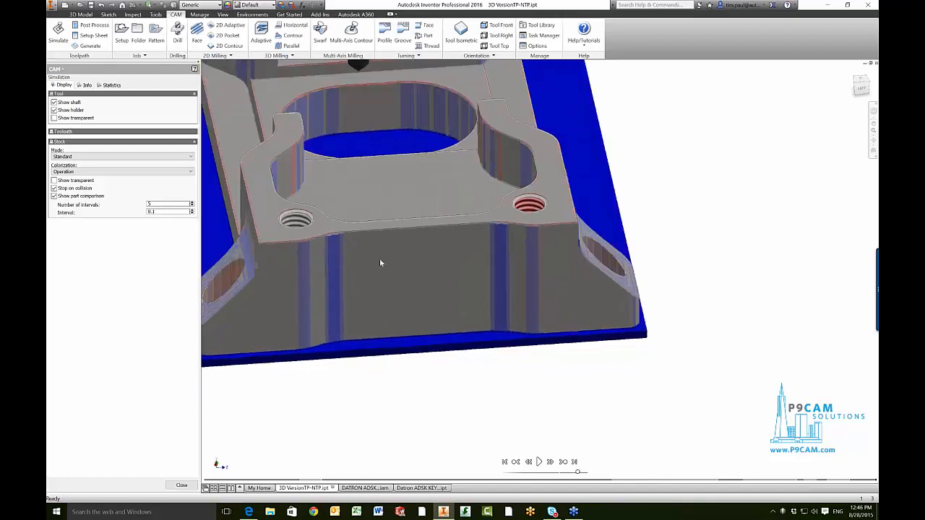
key(F6)
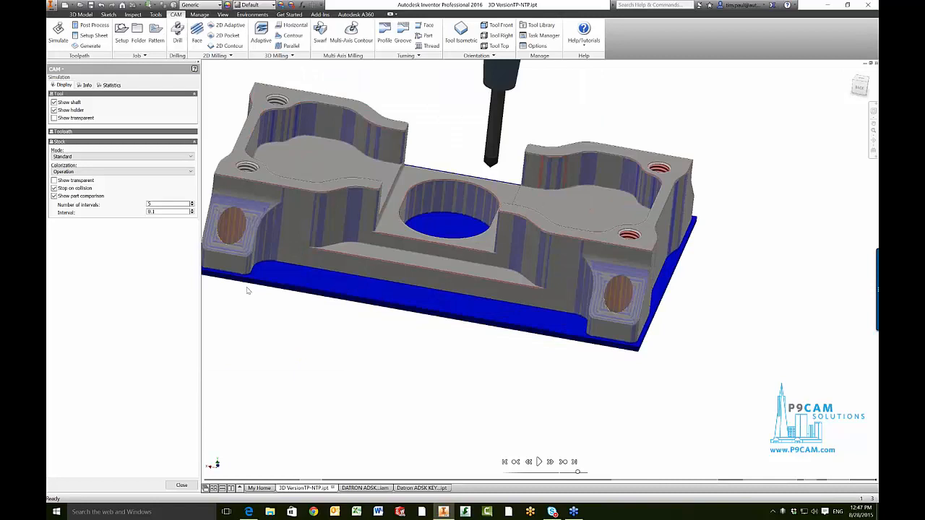
shift+middle_drag(247, 290, 207, 272)
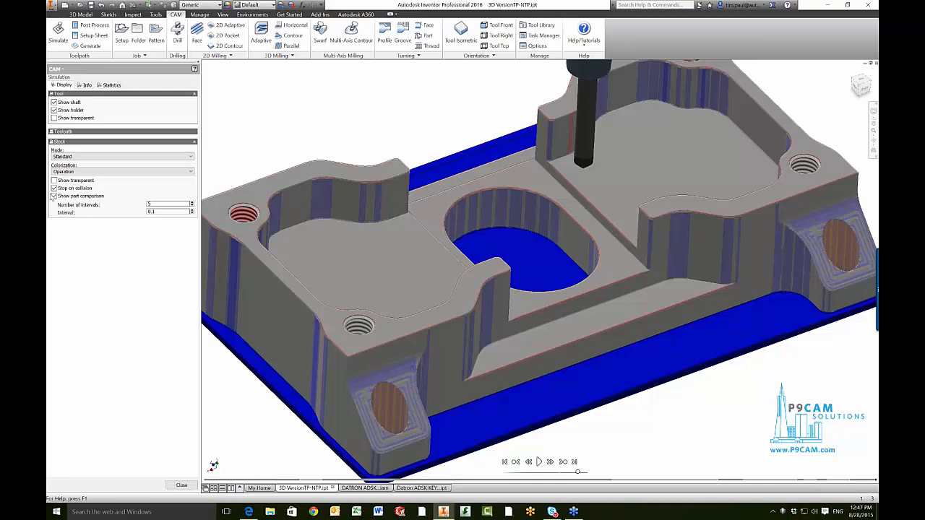
Try part comparison intervals of 0.001 and 0.005 on the simulated stock.
click(55, 196)
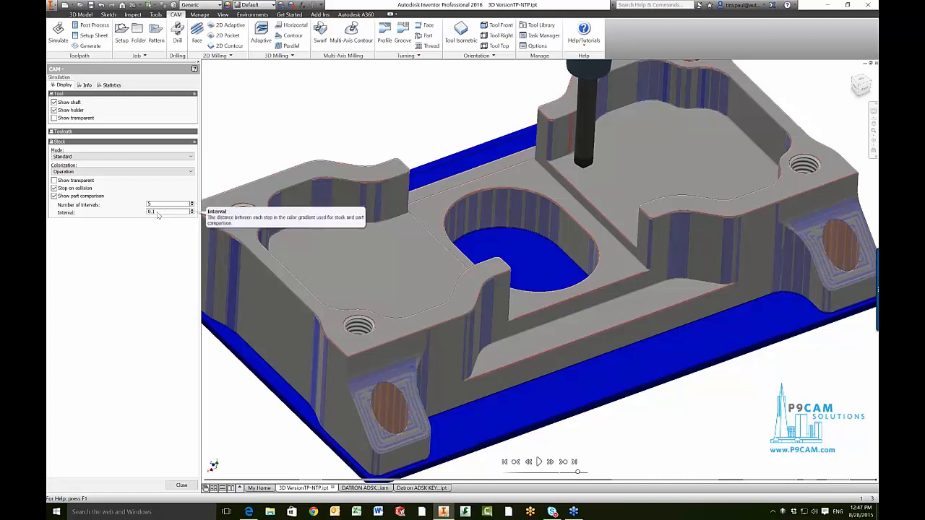
double_click(158, 212)
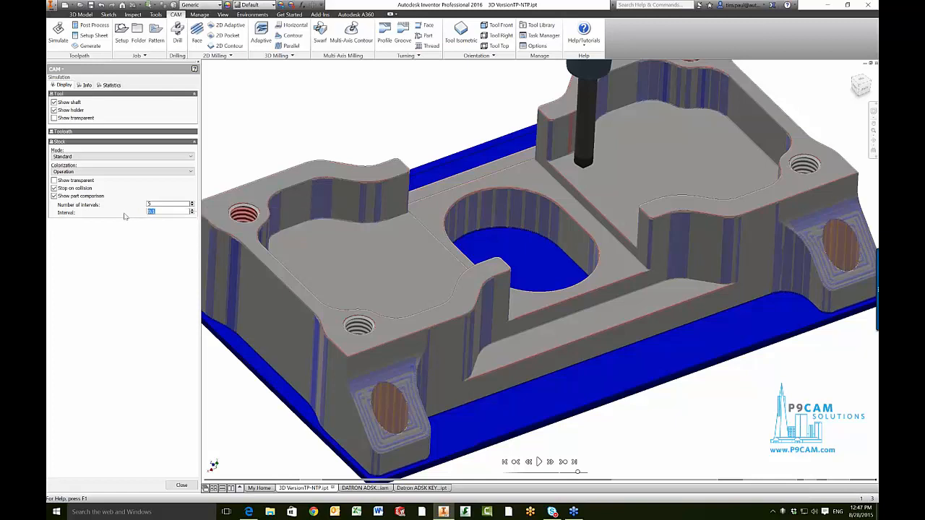
text(.001)
double_click(153, 212)
text(.005)
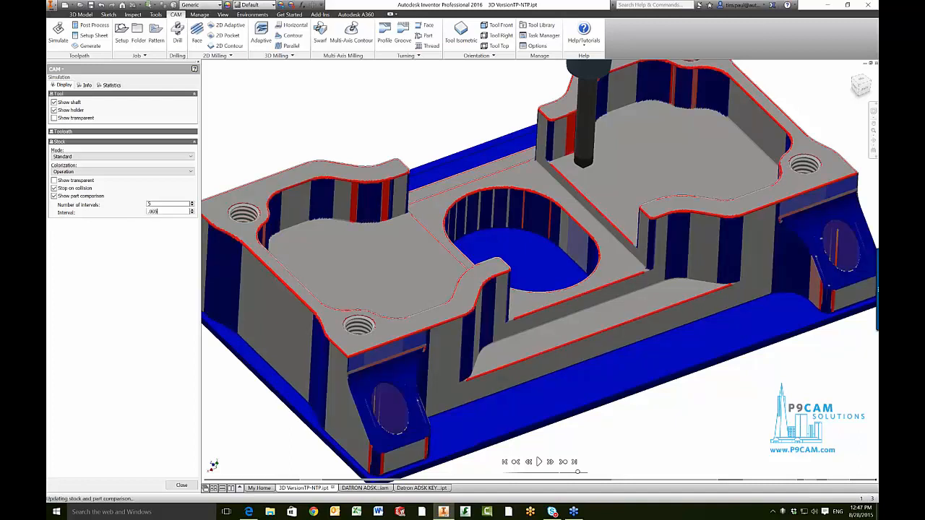
Look through the stock mode and colorization options of the simulation without changing them.
click(81, 157)
click(81, 163)
click(86, 173)
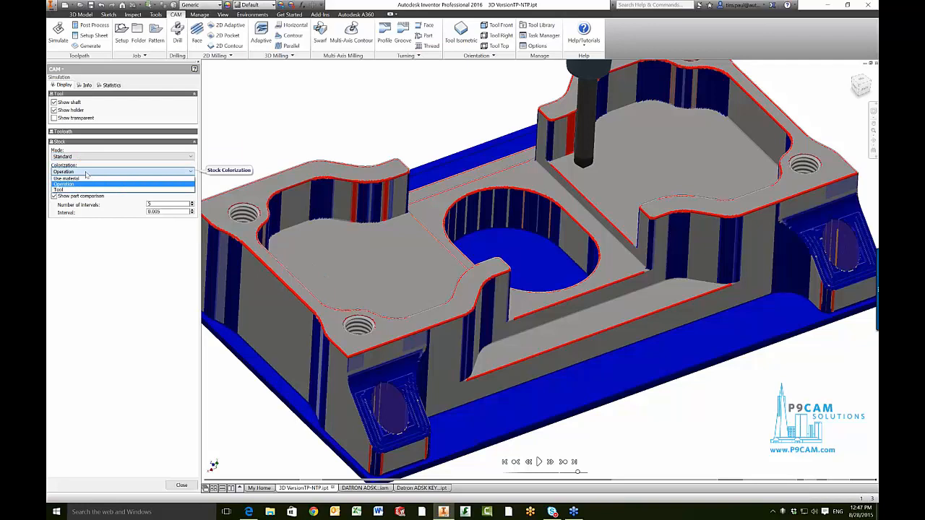
click(102, 266)
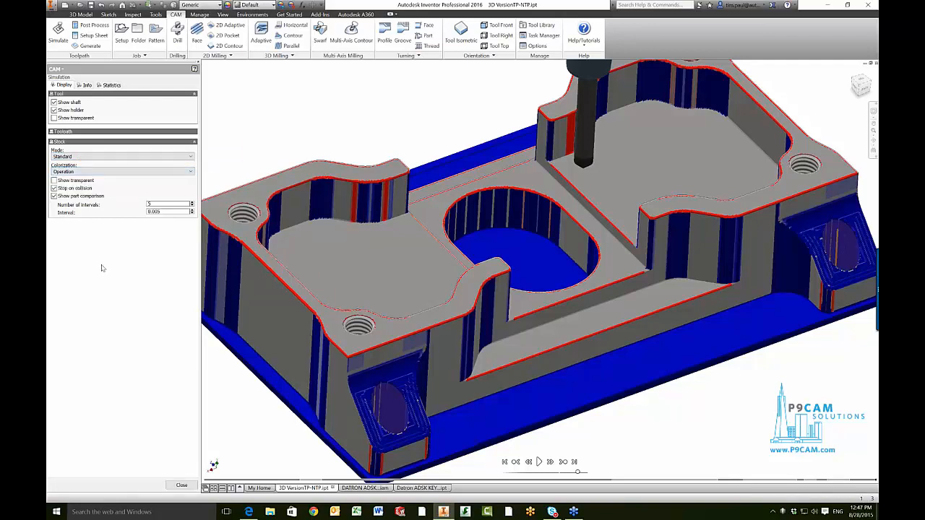
Set the part comparison interval to 0.1 and close the simulation.
double_click(157, 204)
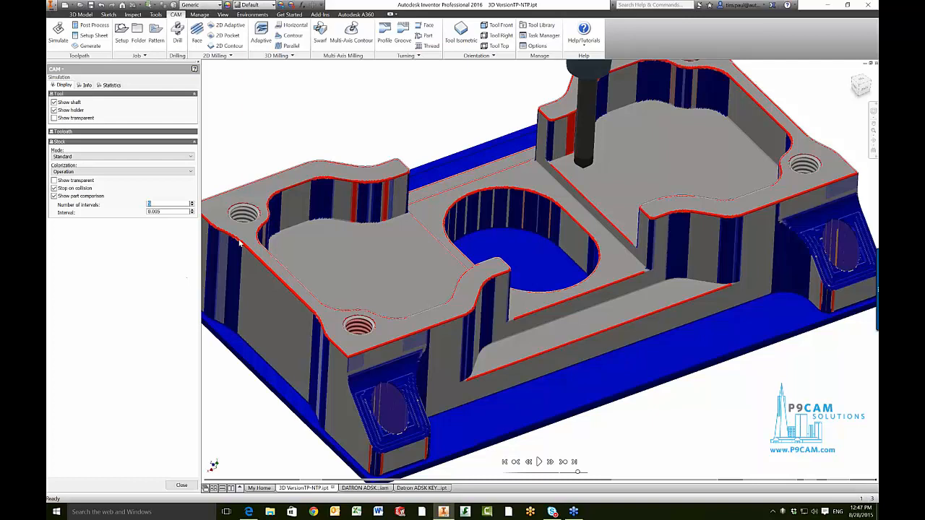
scroll(241, 243, down, 3)
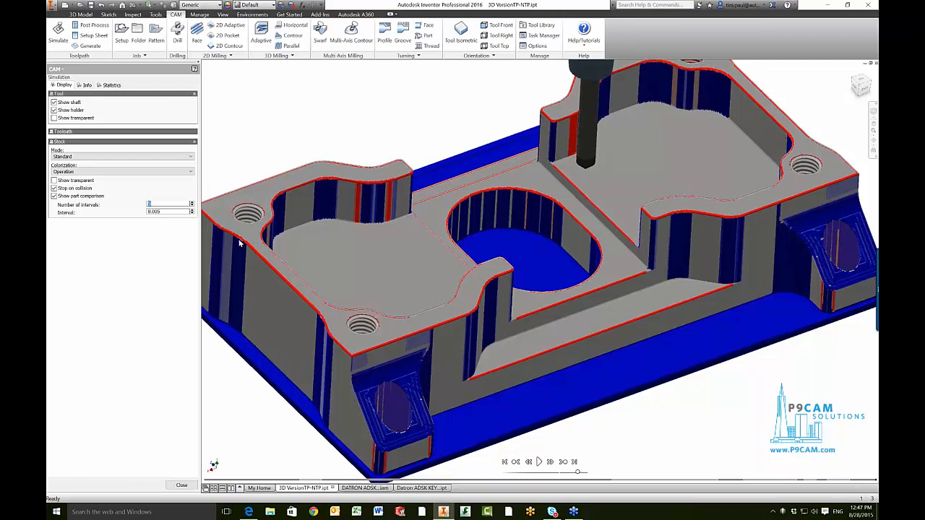
click(162, 211)
text(.2)
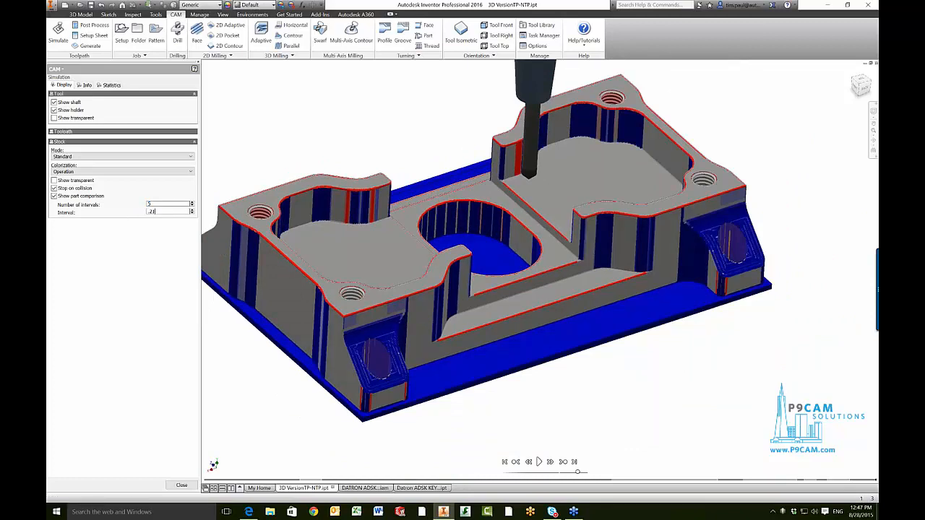
key(Return)
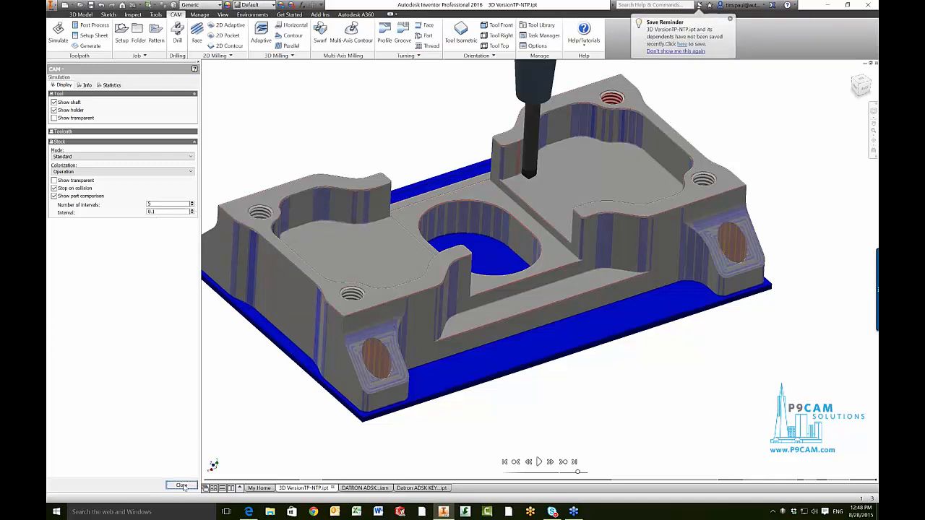
click(181, 486)
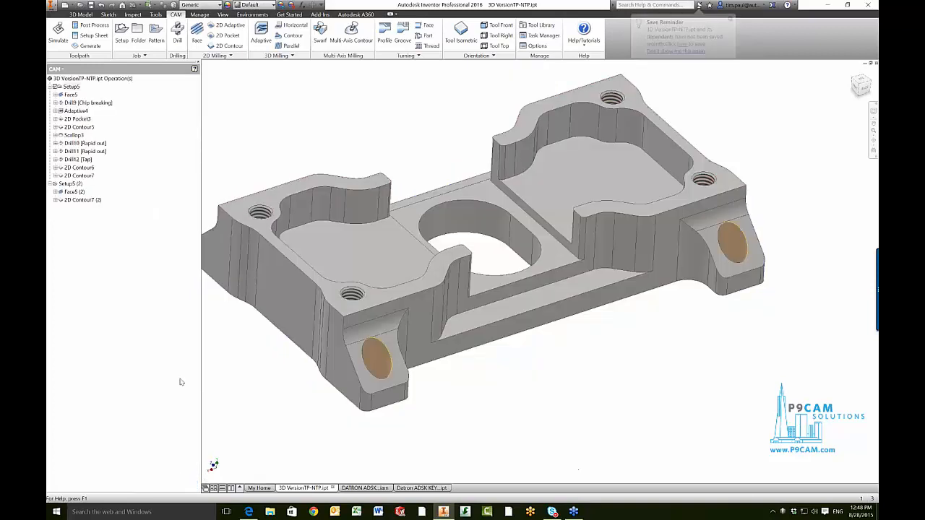
Set the passes tolerance of the 2D Contour5 operation to 0.002 in and regenerate its toolpath.
click(74, 170)
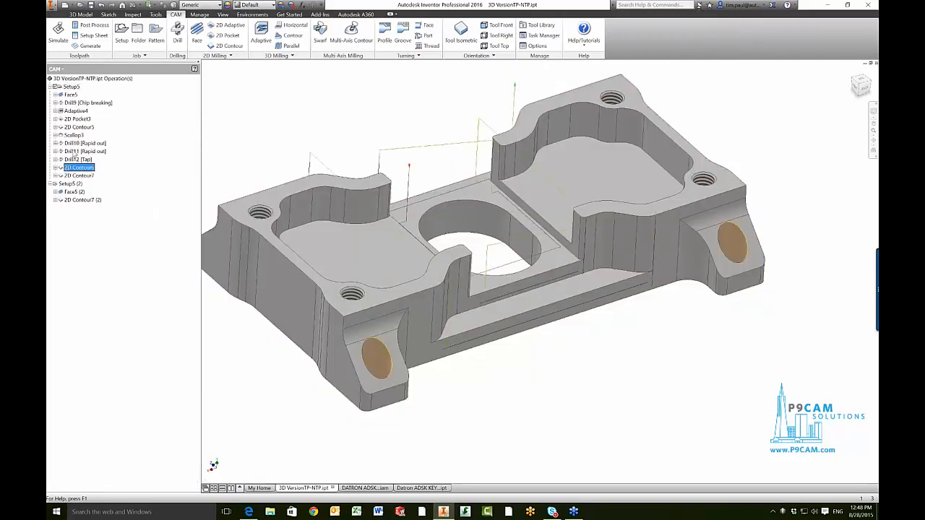
click(76, 128)
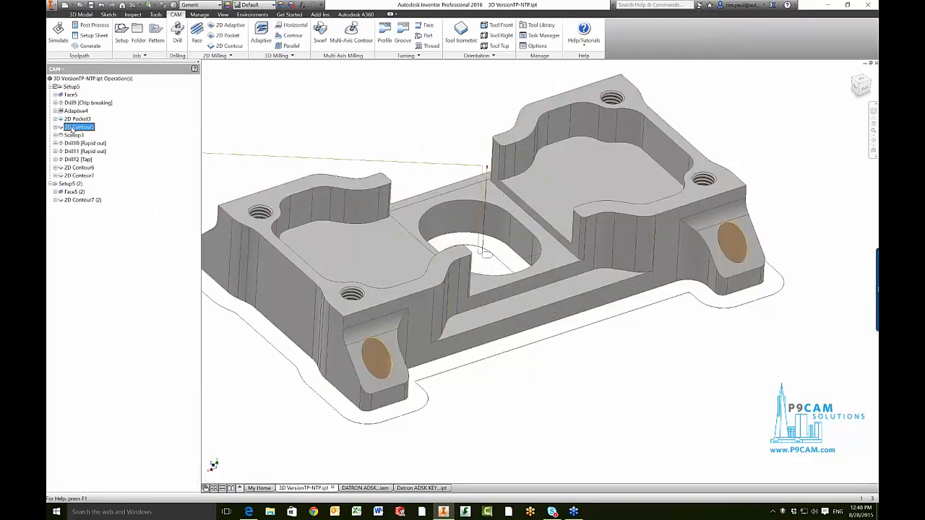
right_click(73, 130)
click(87, 136)
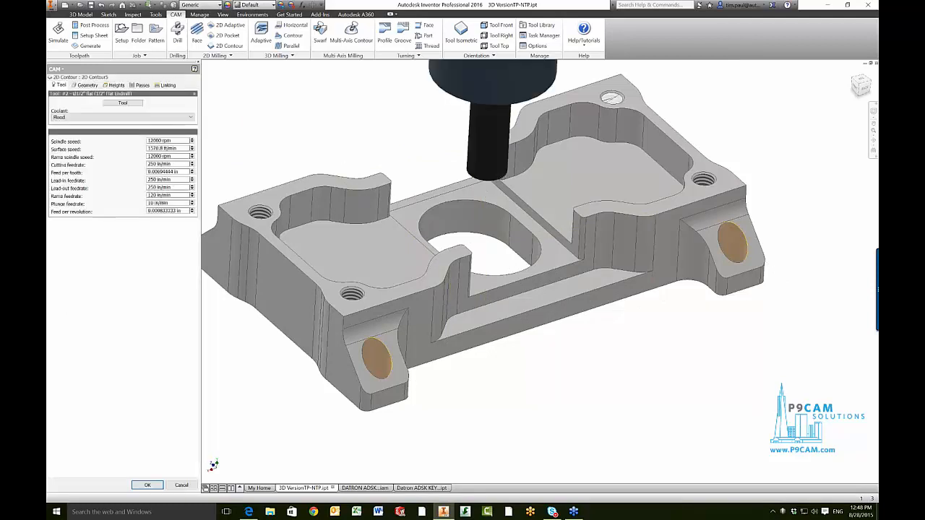
click(140, 85)
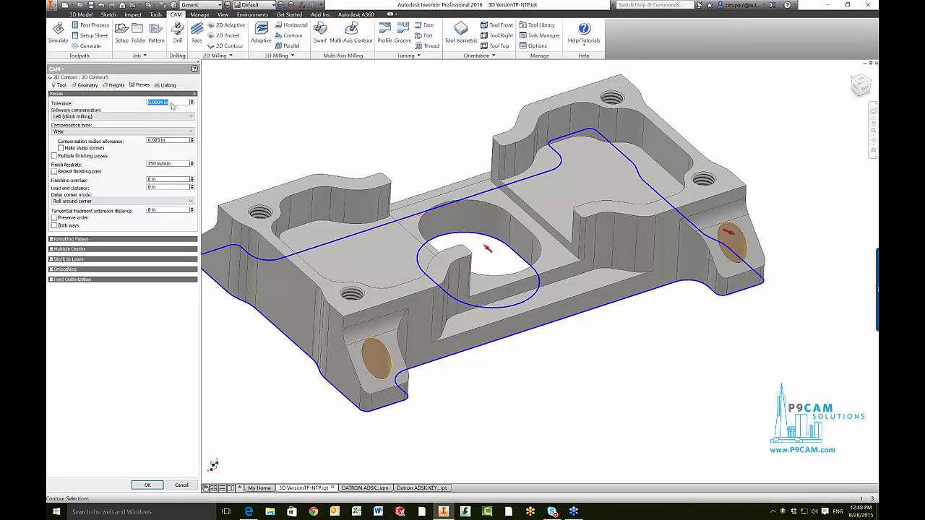
click(173, 103)
double_click(174, 102)
key(BackSpace)
text(.002)
click(146, 485)
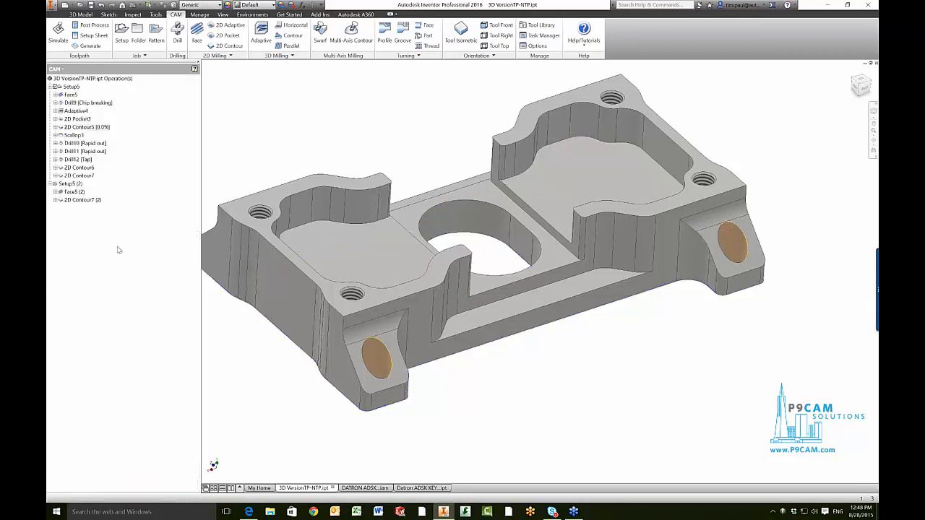
Simulate Setup5 again to the end, compare the machined stock with the part, and close the simulation.
right_click(69, 86)
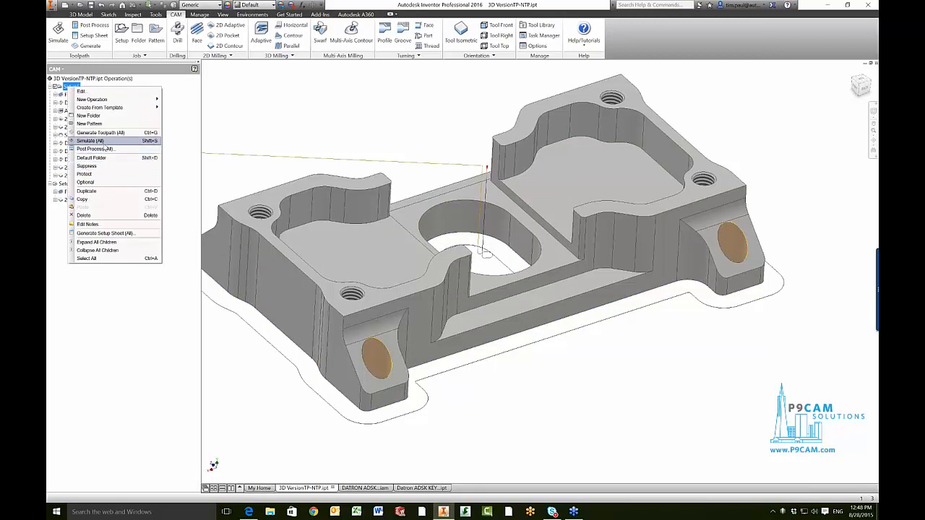
key(Escape)
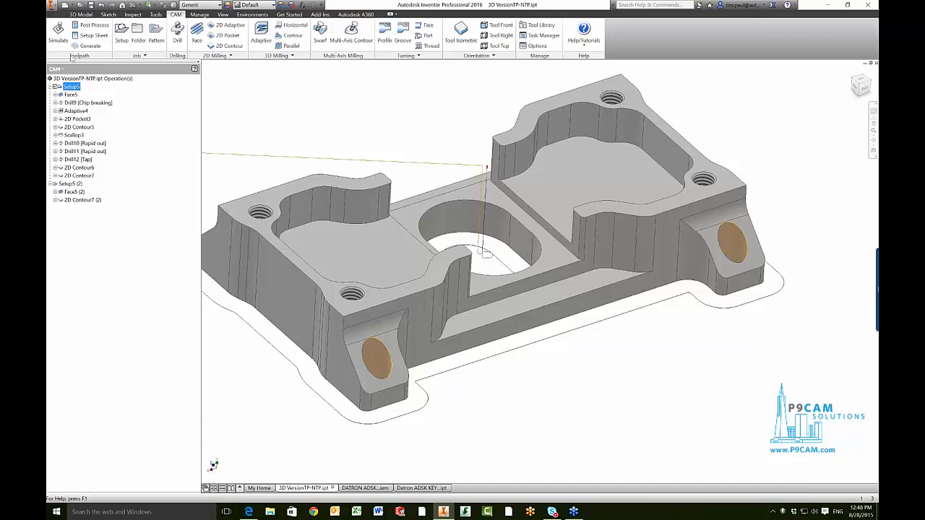
click(58, 33)
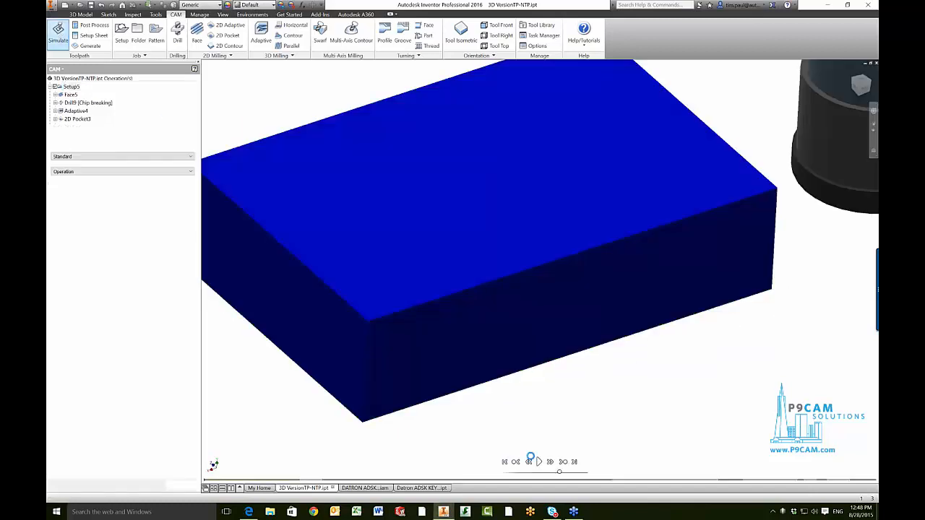
click(538, 462)
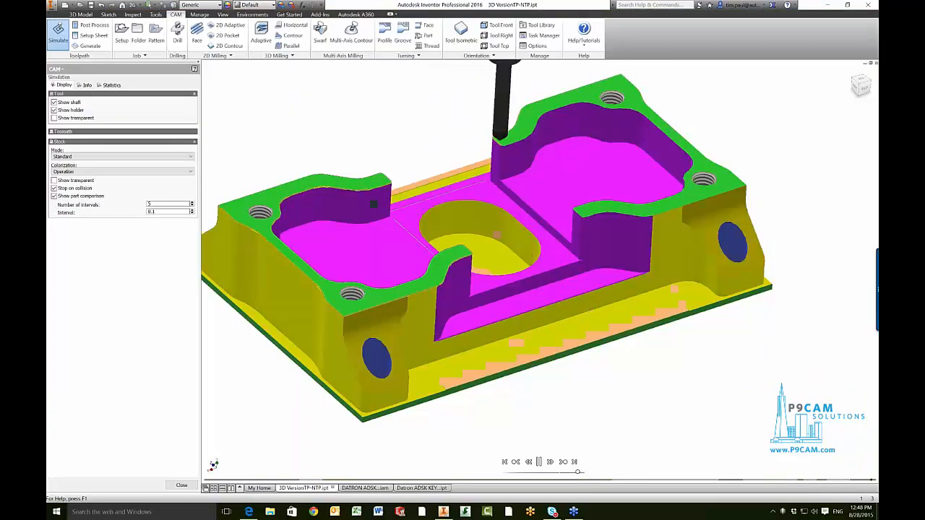
click(54, 196)
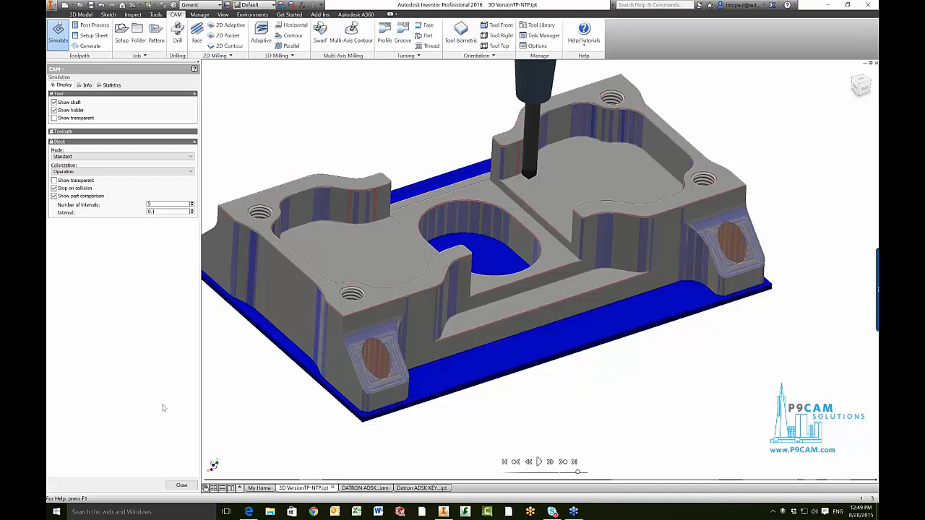
click(181, 485)
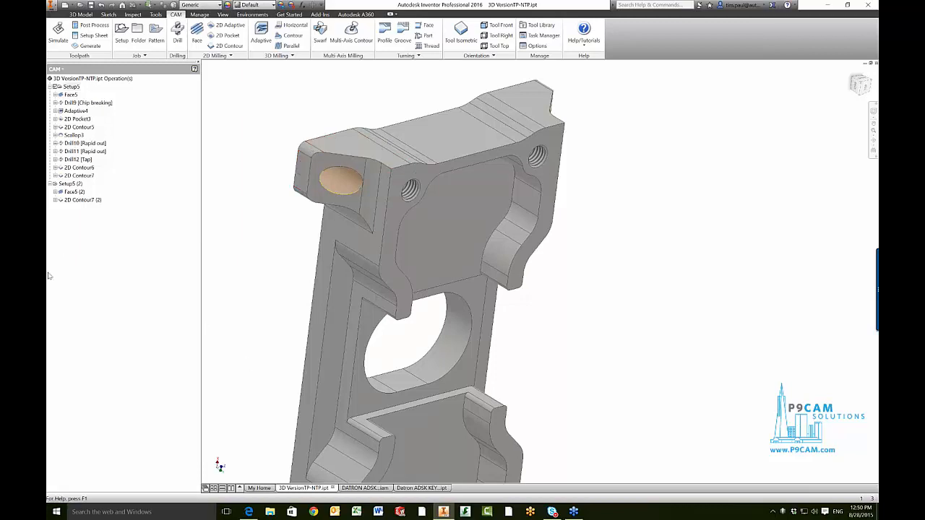
right_click(88, 239)
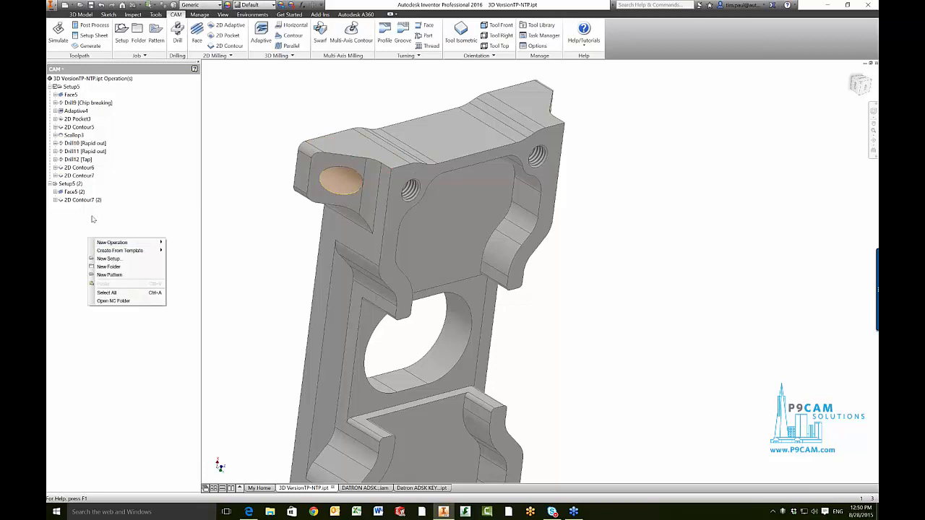
right_click(95, 283)
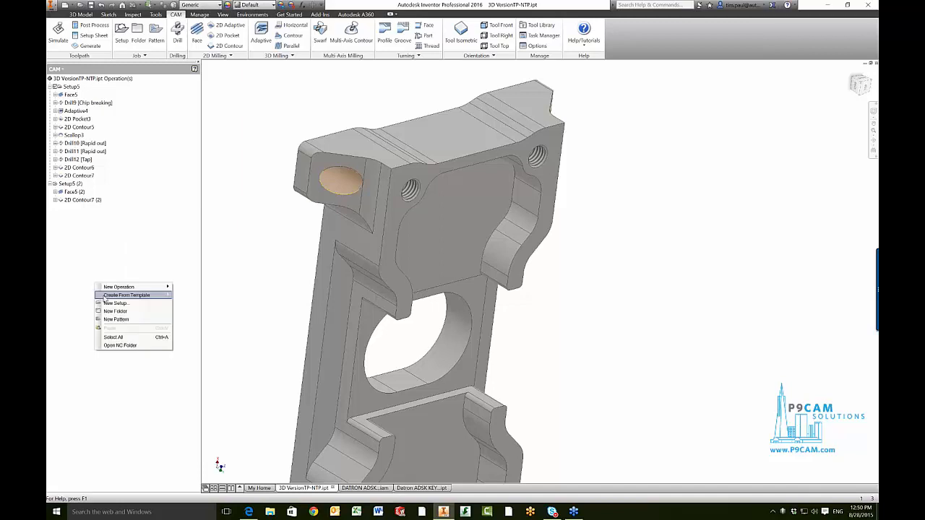
click(110, 304)
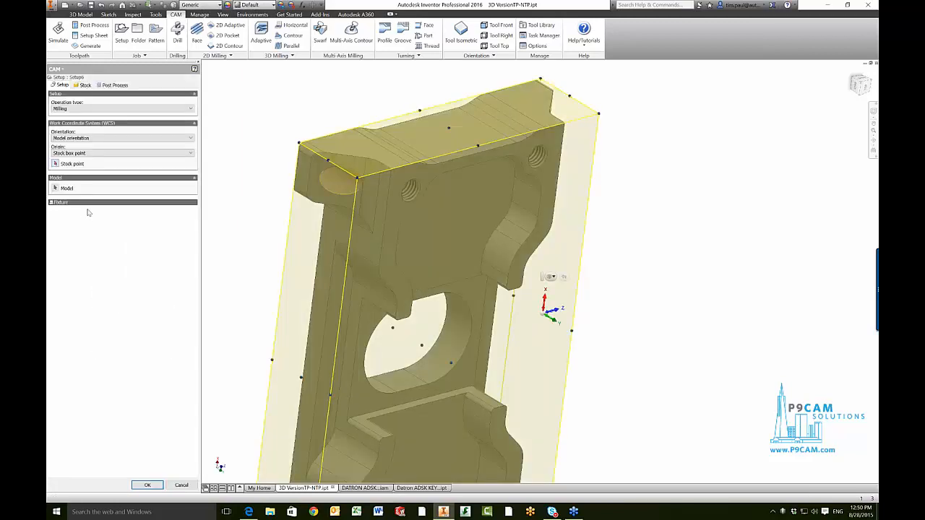
click(65, 153)
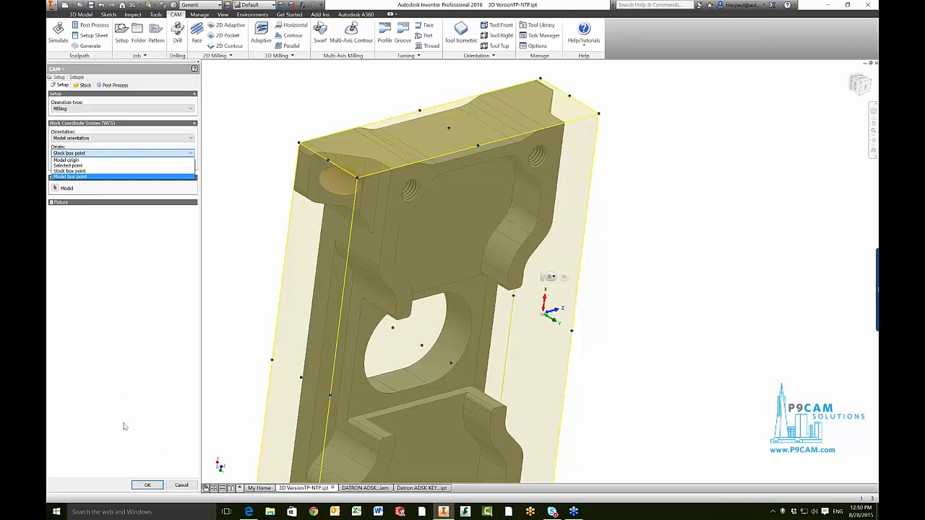
click(148, 379)
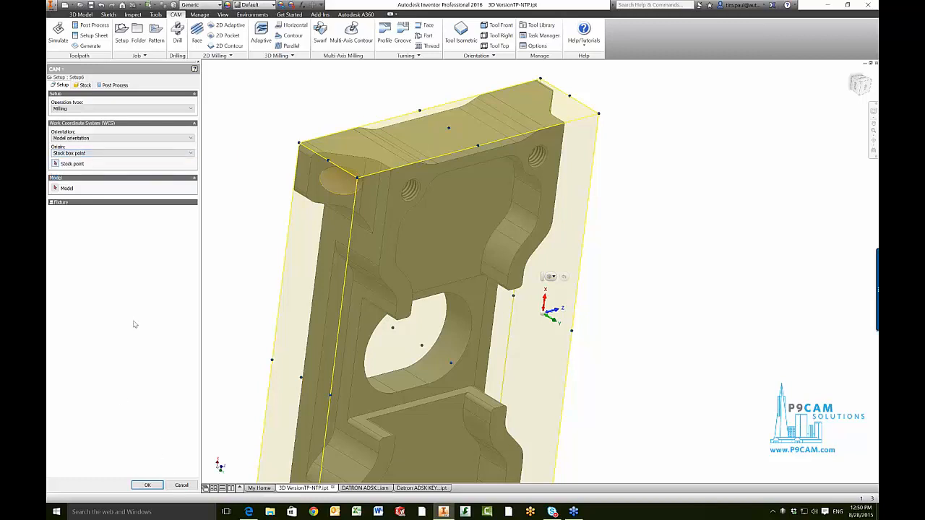
click(182, 486)
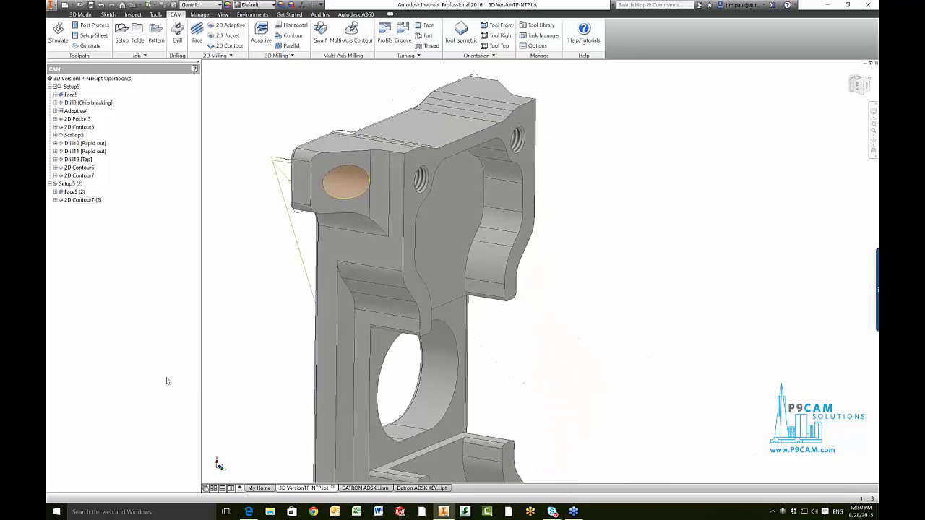
Duplicate Setup5 (2) together with its face and 2D contour operations.
click(66, 185)
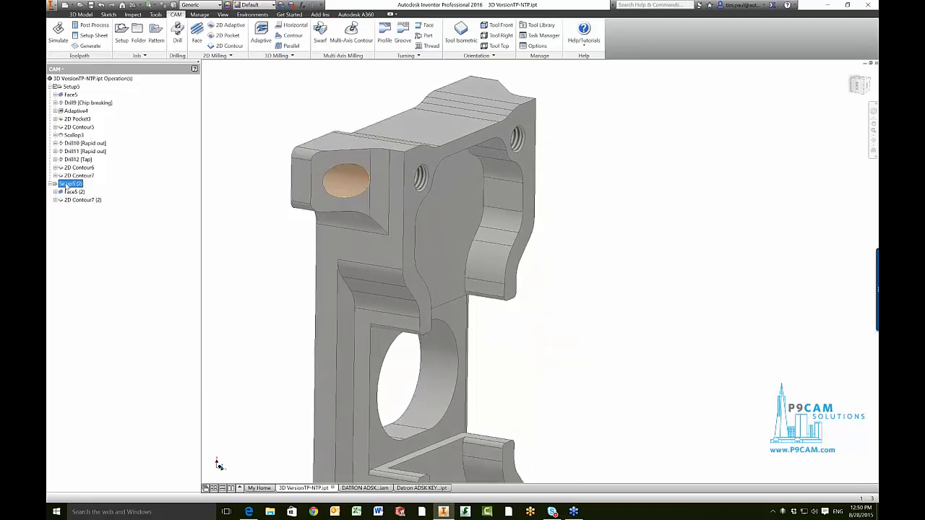
key(ctrl+v)
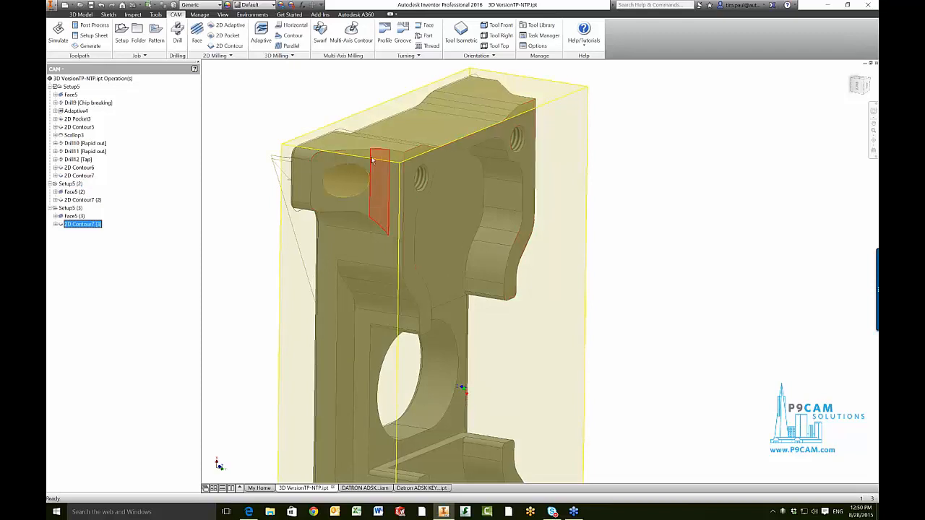
click(90, 270)
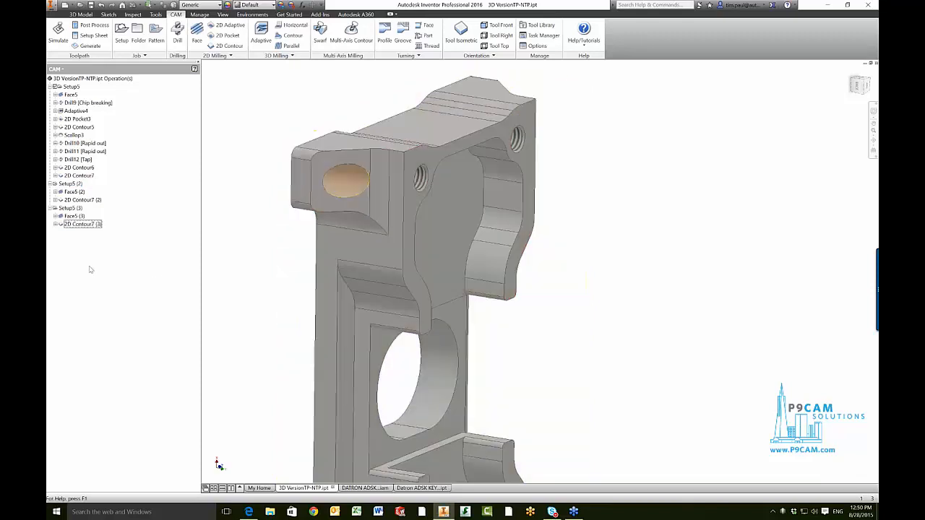
click(72, 208)
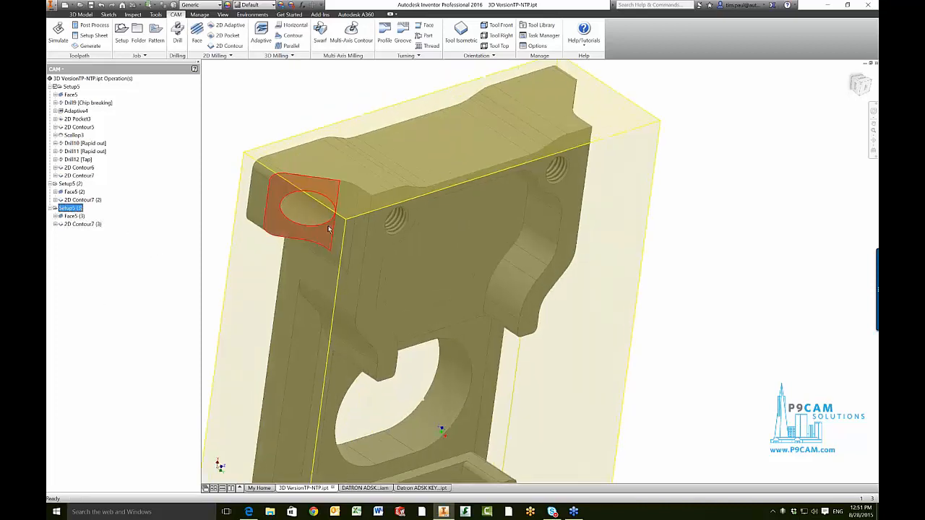
click(135, 249)
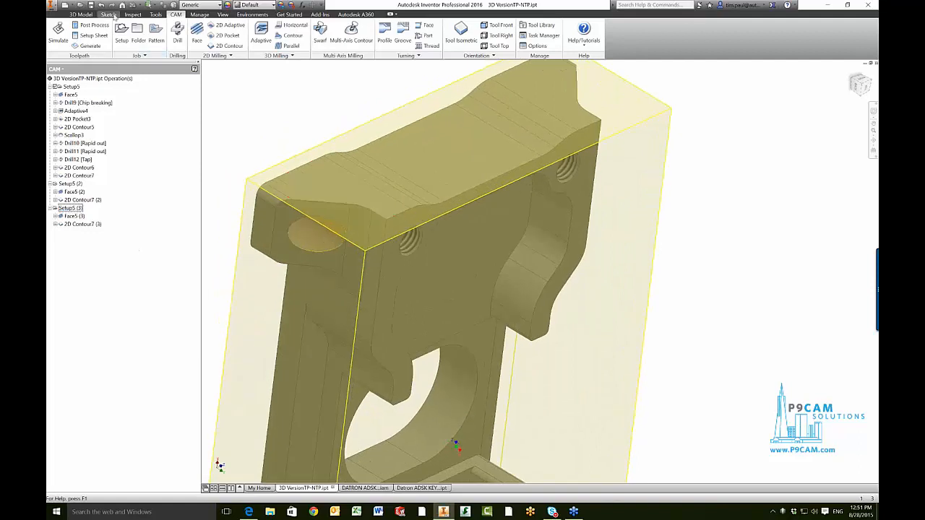
Measure the radius of the curved edge where the part's end face meets the recessed side next to the hole.
click(133, 14)
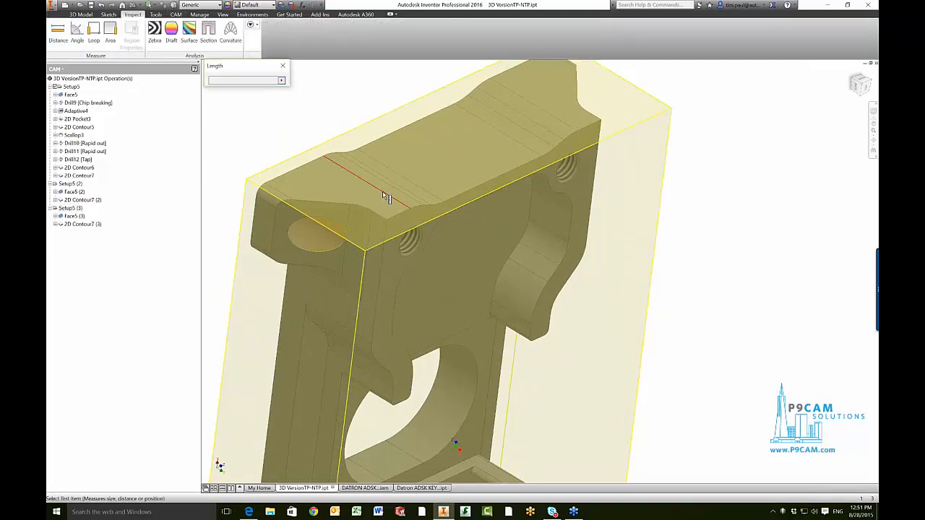
click(365, 207)
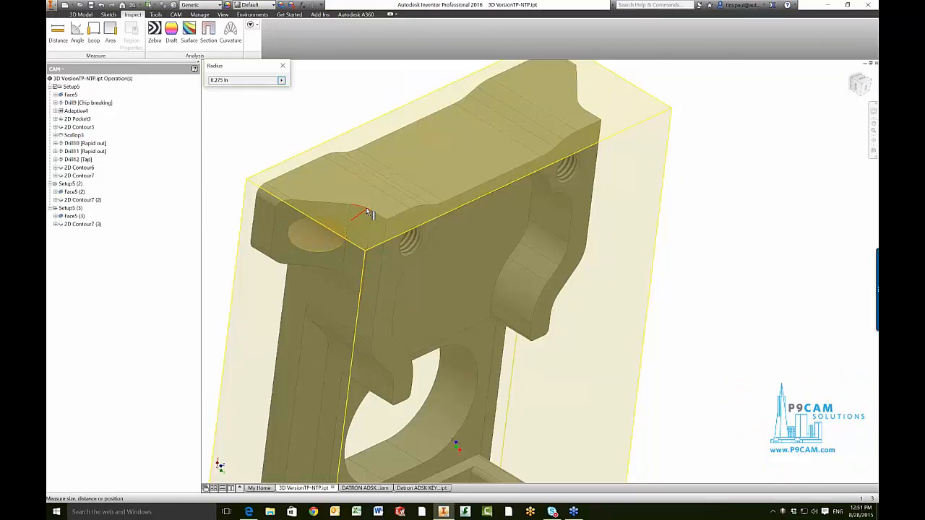
click(108, 282)
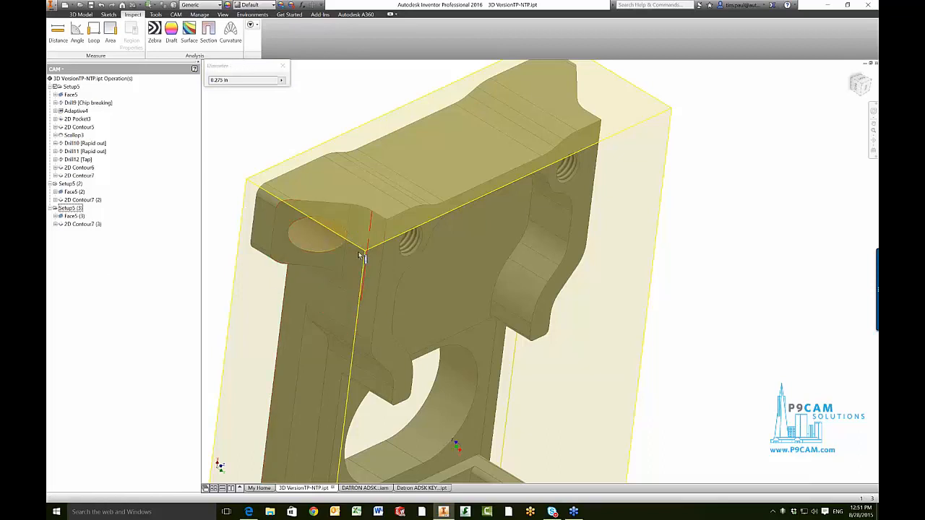
right_click(72, 209)
key(Escape)
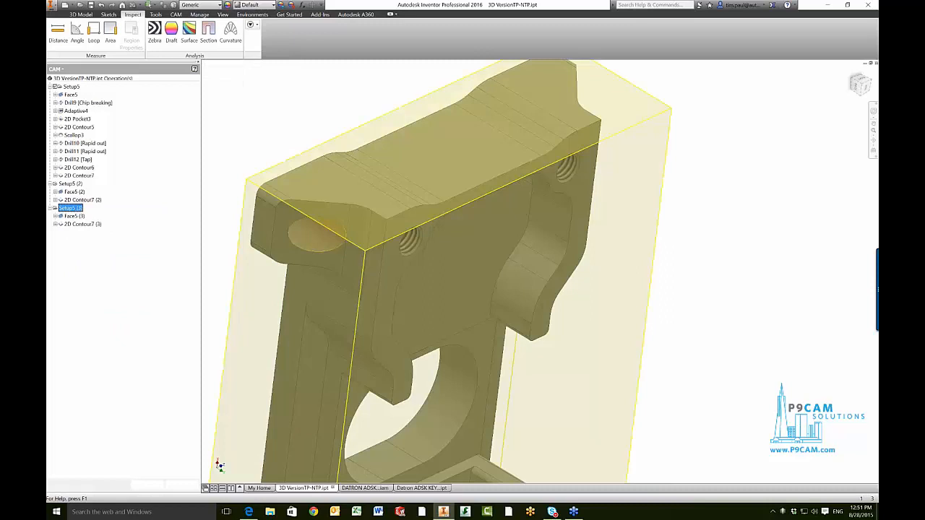
Edit Setup5 (3) so its stock is a relative size box with no additional stock.
double_click(72, 208)
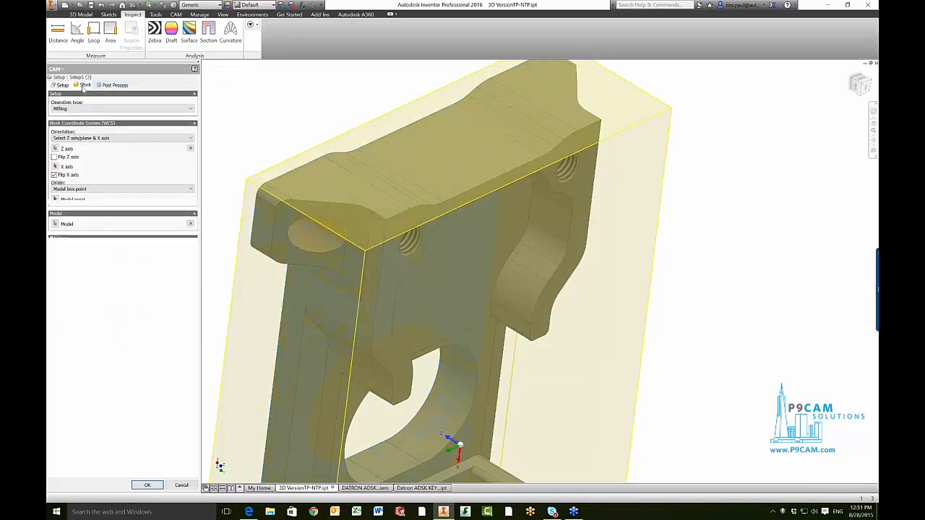
click(83, 85)
click(86, 109)
click(85, 122)
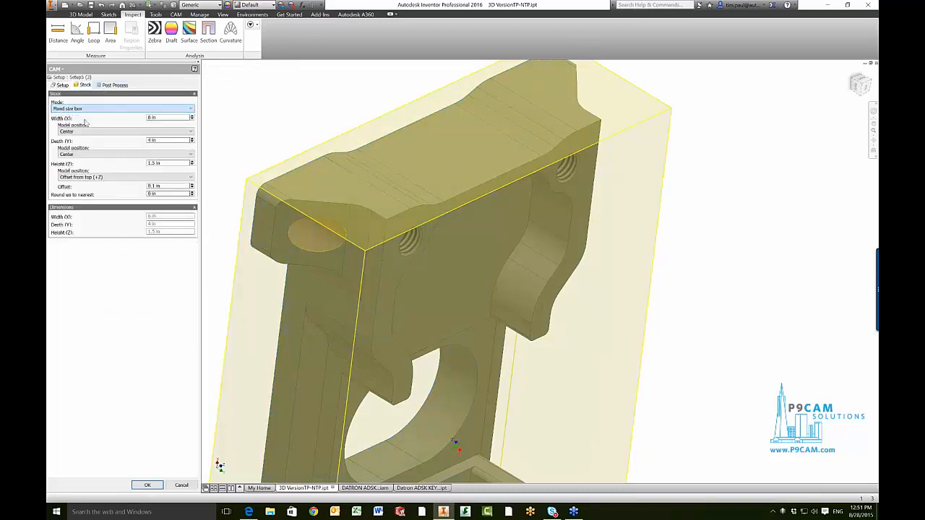
click(137, 125)
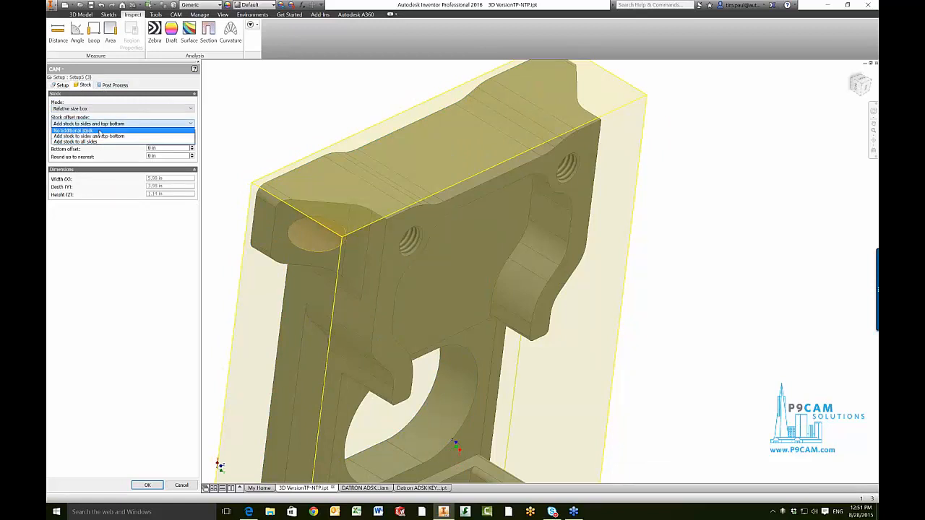
click(99, 133)
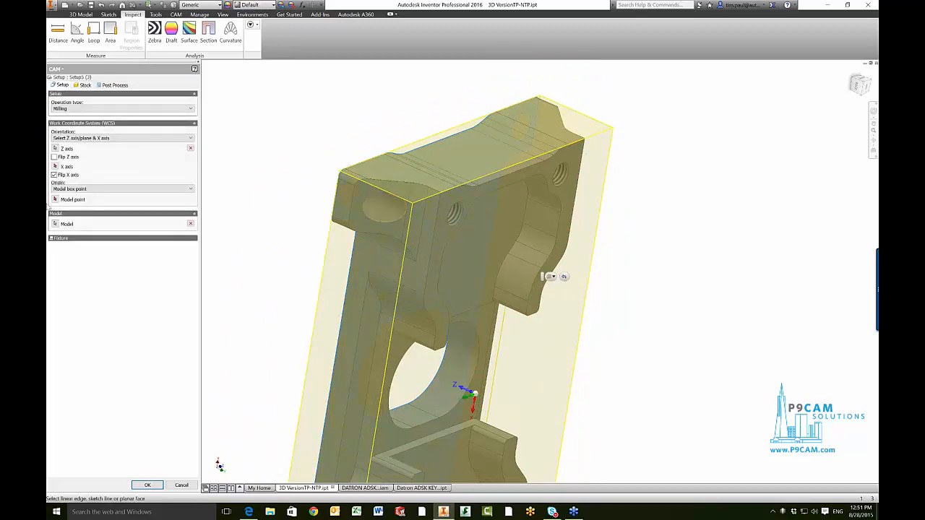
Place the Setup5 (3) origin on the model box's outer end corner, align Z to the end face and X to the adjacent side face, and accept.
click(55, 200)
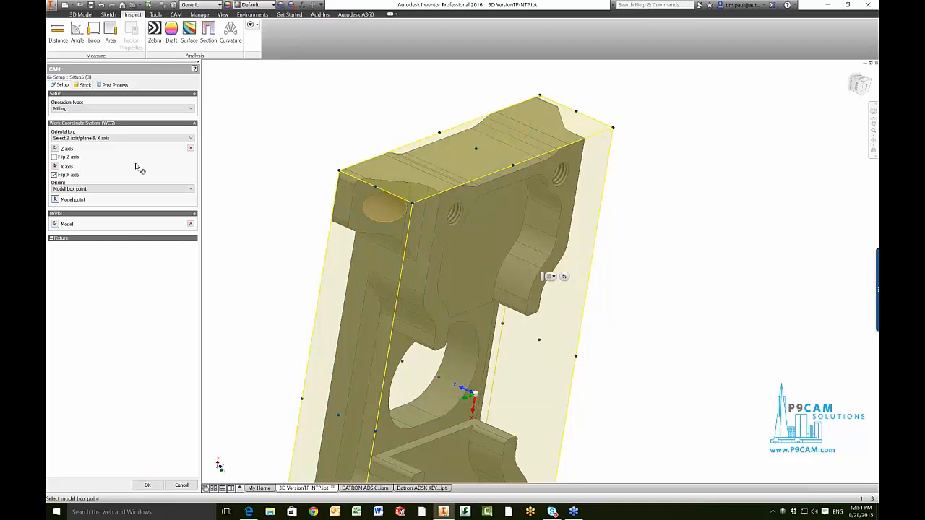
scroll(300, 171, up, 3)
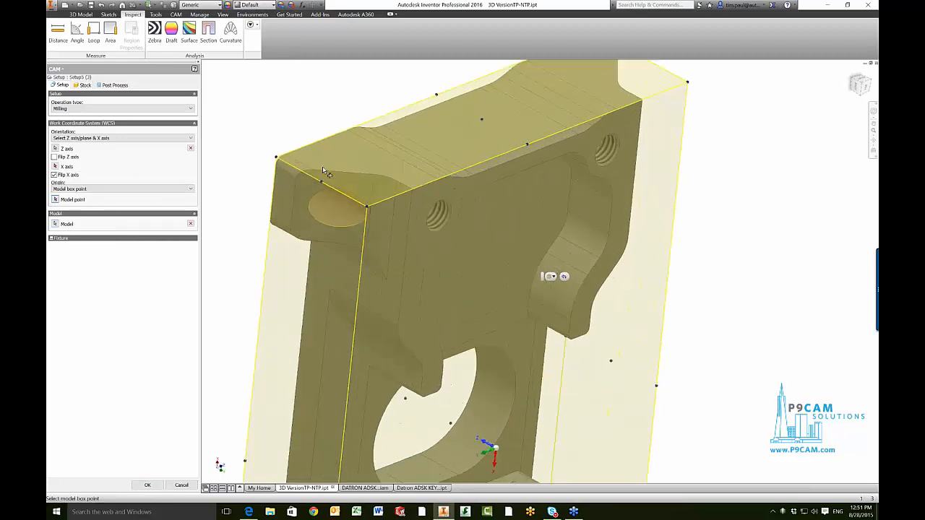
click(271, 159)
click(56, 148)
click(376, 156)
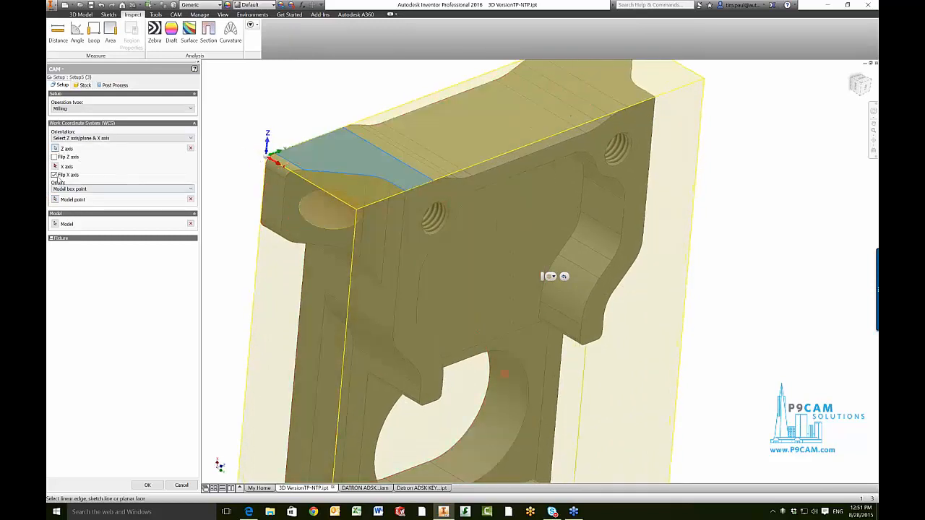
click(273, 190)
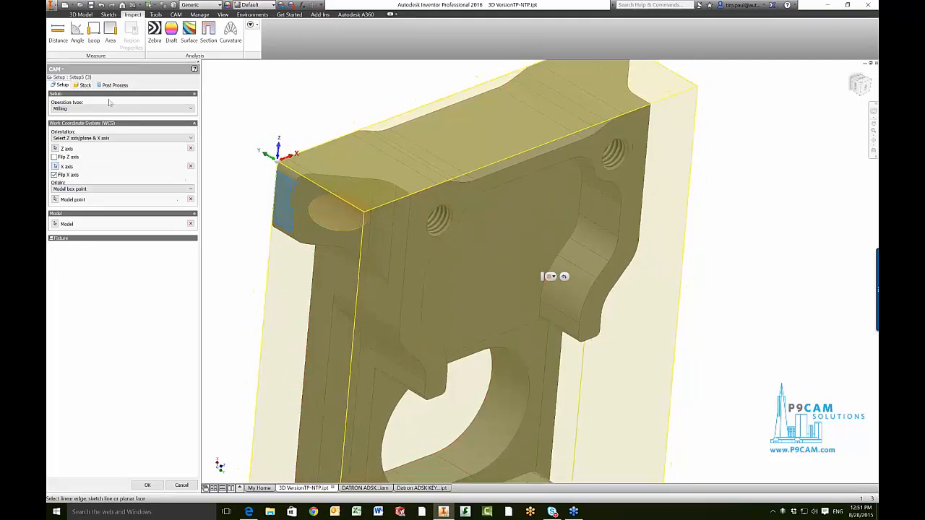
click(146, 485)
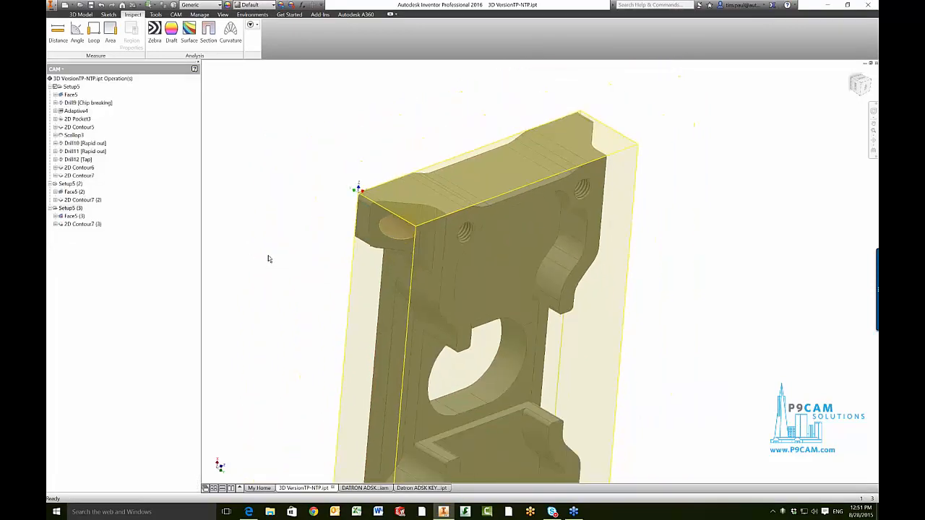
Delete the Face5 (3) and 2D Contour7 (3) operations from Setup5 (3).
click(77, 224)
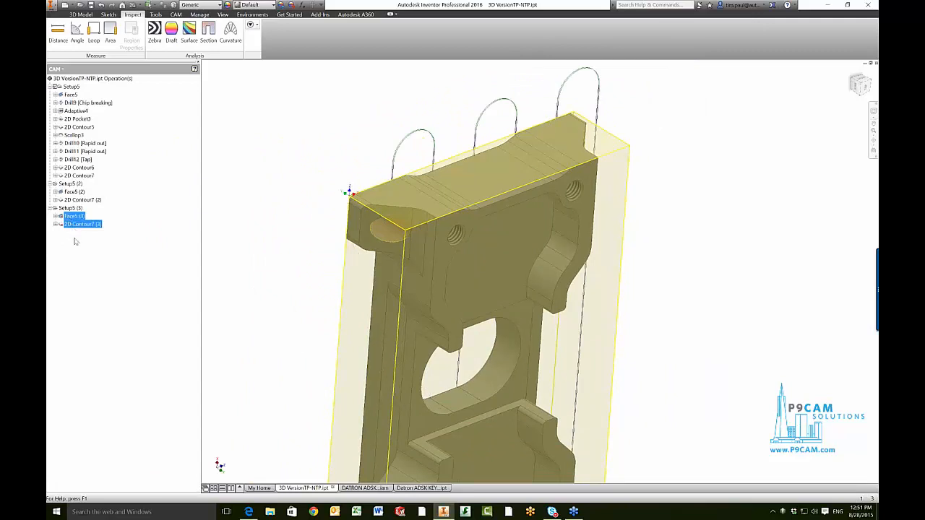
right_click(73, 217)
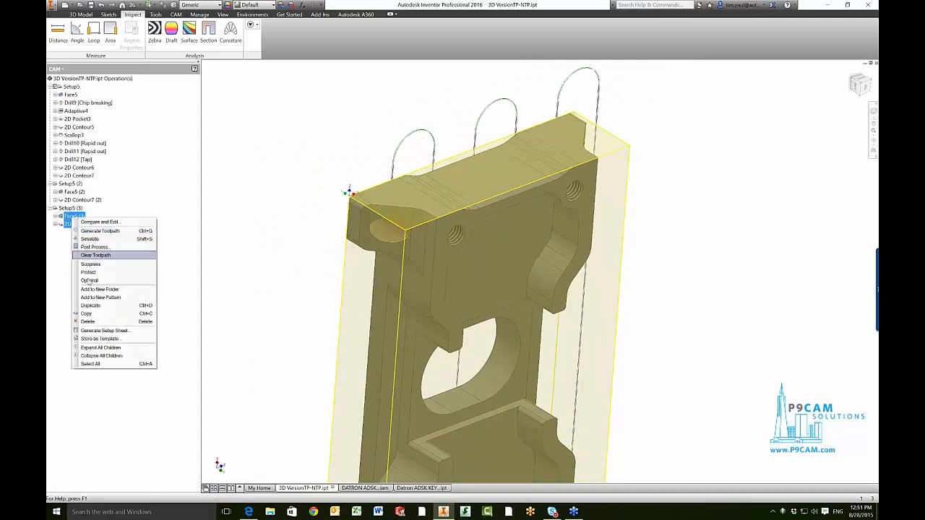
click(91, 322)
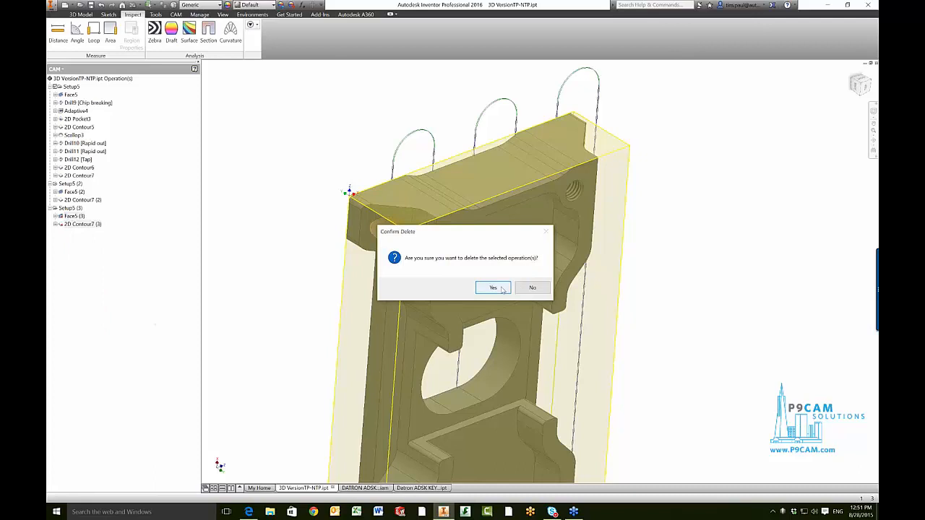
click(493, 288)
Make Setup5 (3) the default folder for new operations.
right_click(69, 209)
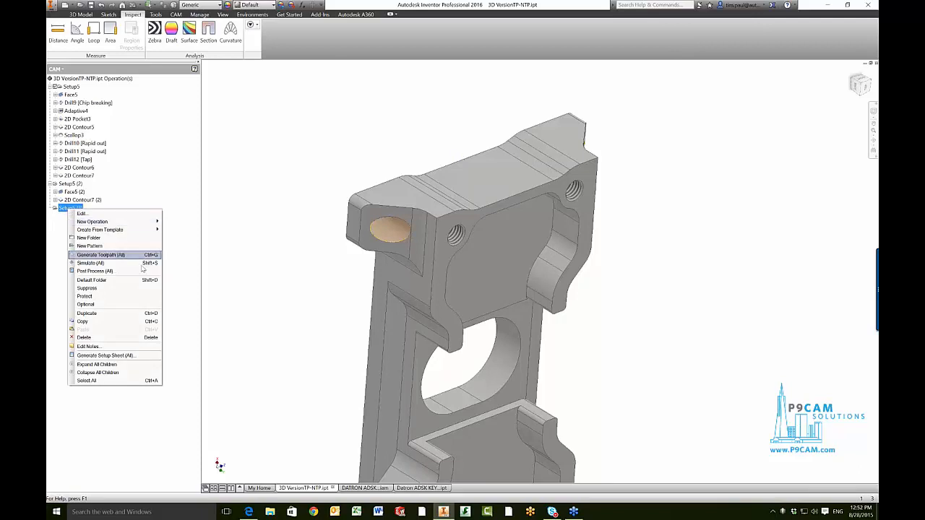
click(146, 280)
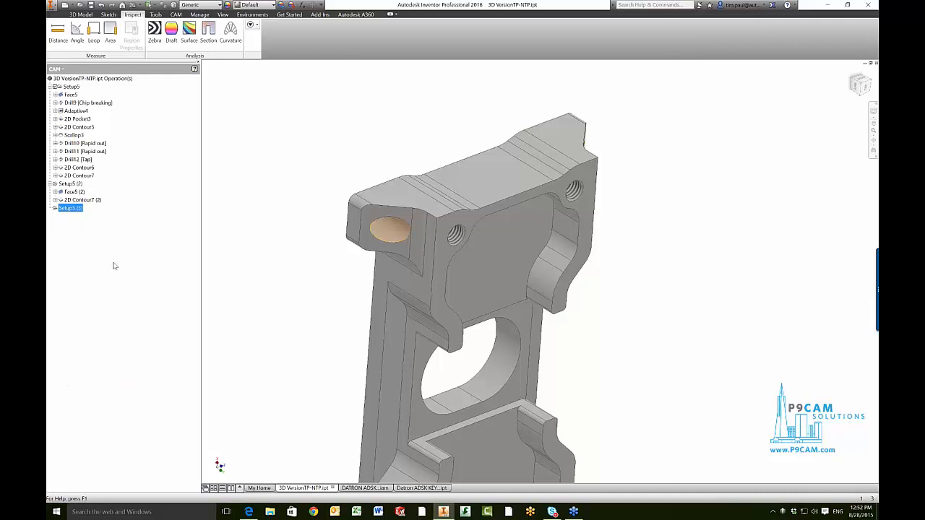
click(68, 209)
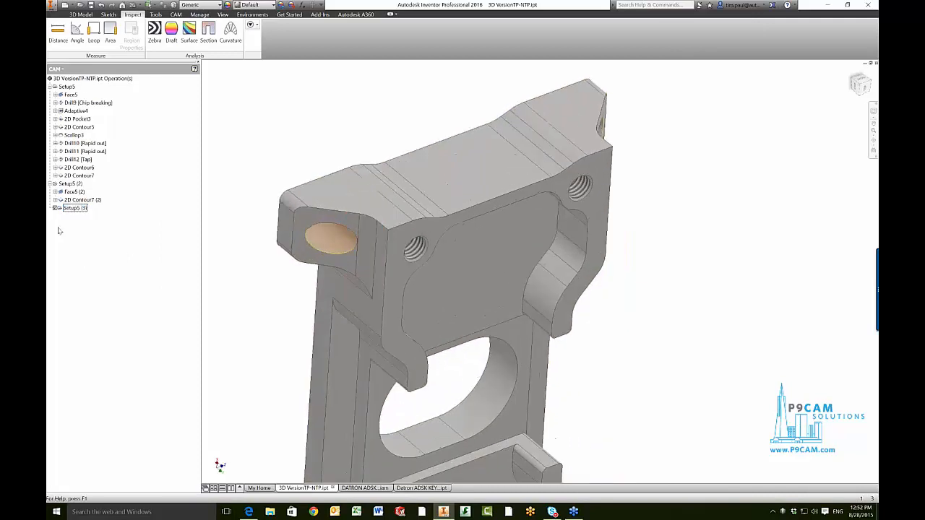
Create a new 2D Contour operation in Setup5 (3) and assign it tool #2, the 1/2" flat mill.
right_click(85, 236)
mouse_move(129, 239)
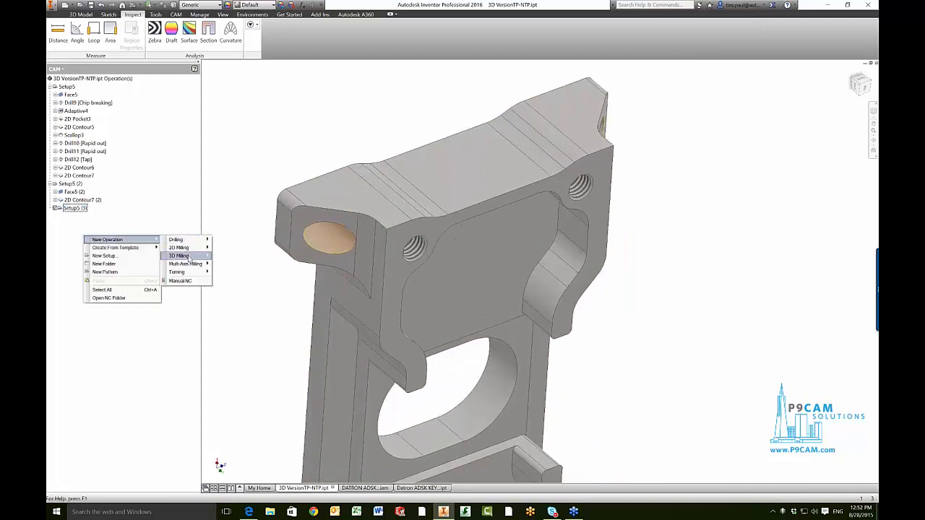
mouse_move(185, 248)
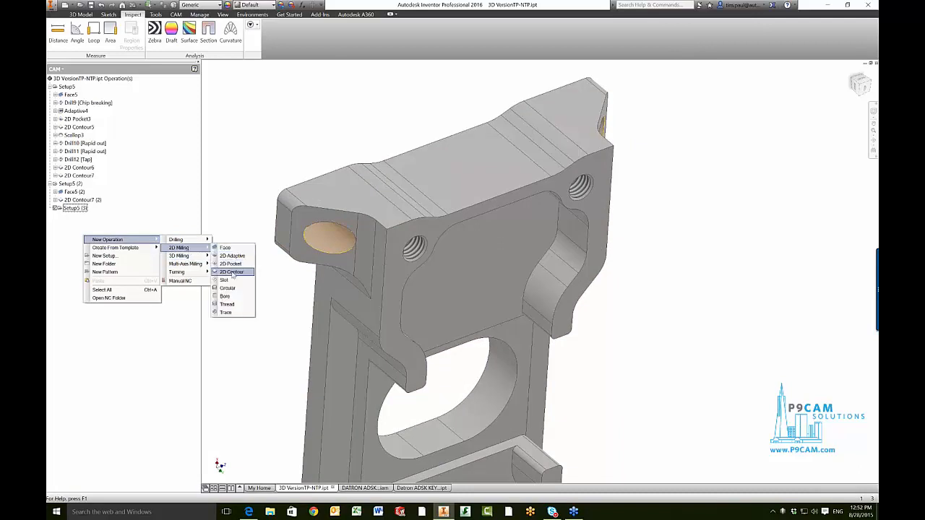
click(232, 271)
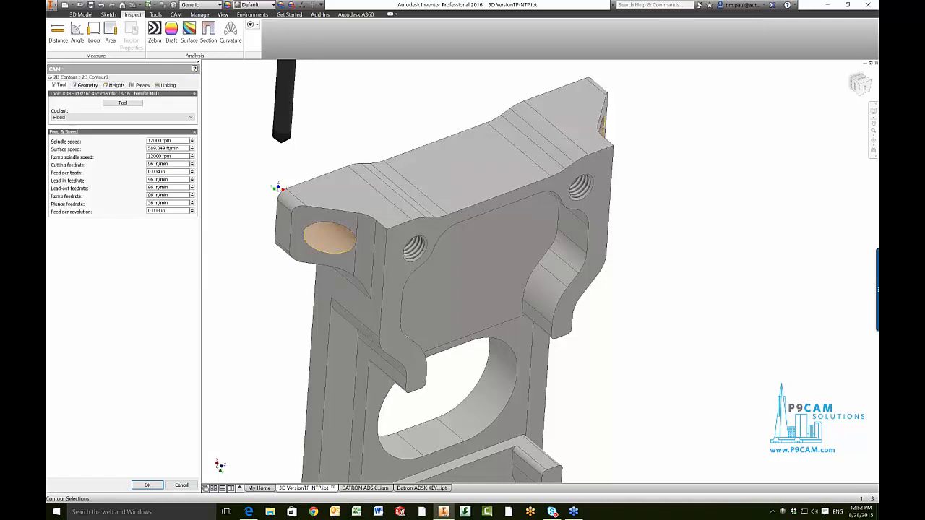
click(127, 103)
click(196, 63)
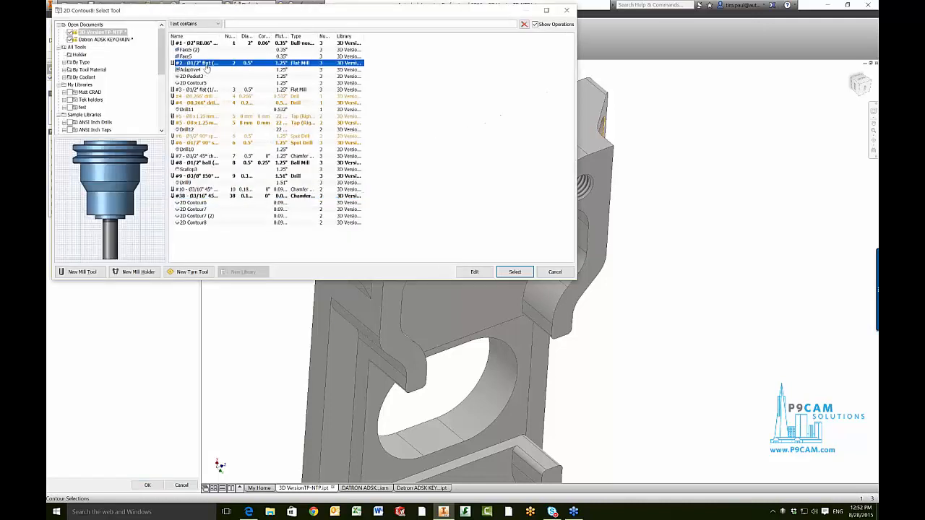
click(518, 273)
Open the geometry settings of the new 2D Contour to pick its contour on the end of the part.
click(86, 84)
scroll(365, 246, up, 2)
scroll(366, 246, up, 2)
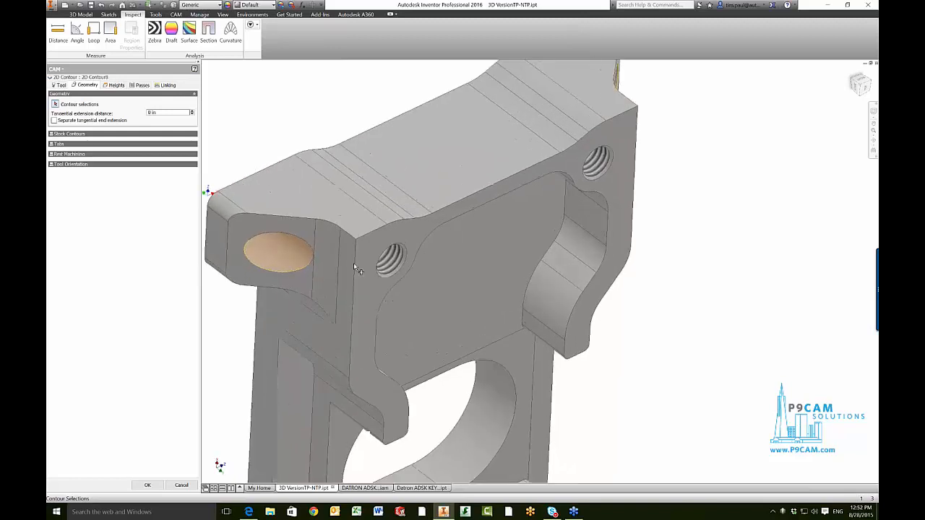
click(386, 247)
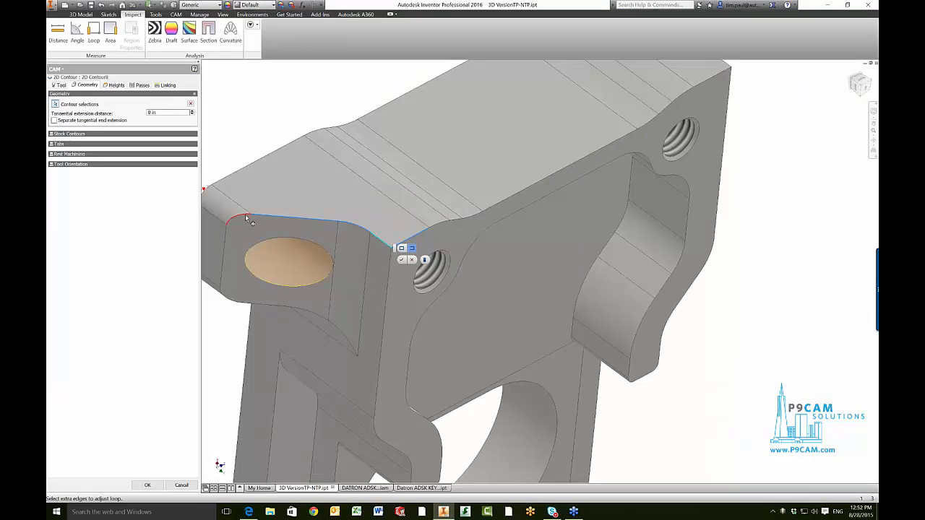
click(296, 318)
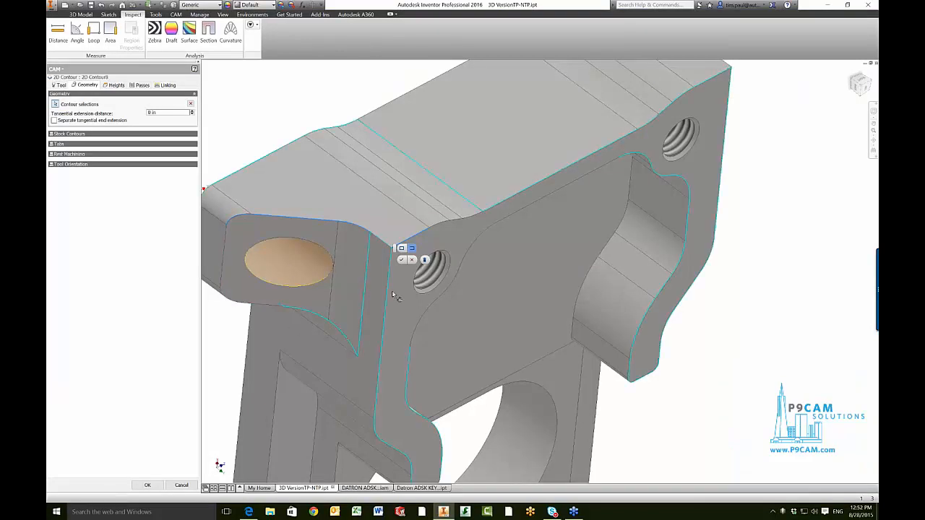
shift+middle_drag(410, 245, 403, 242)
click(405, 235)
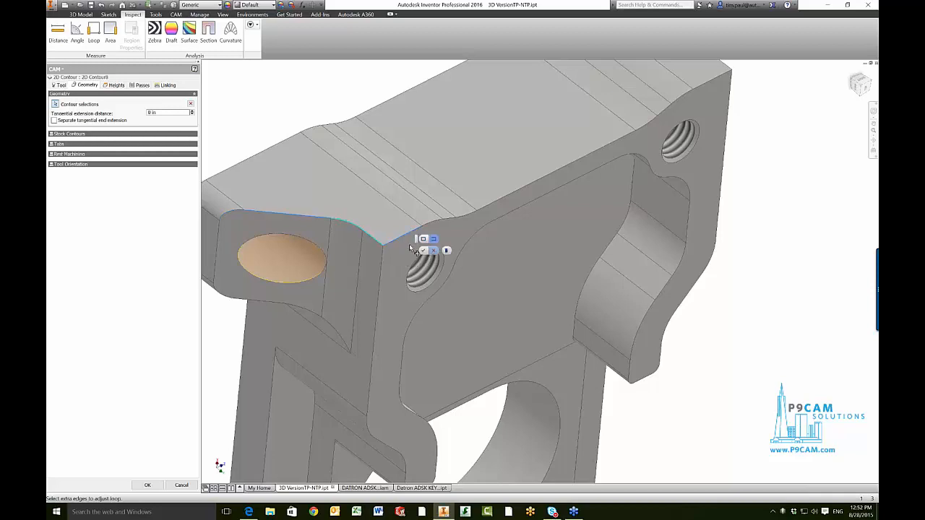
click(423, 250)
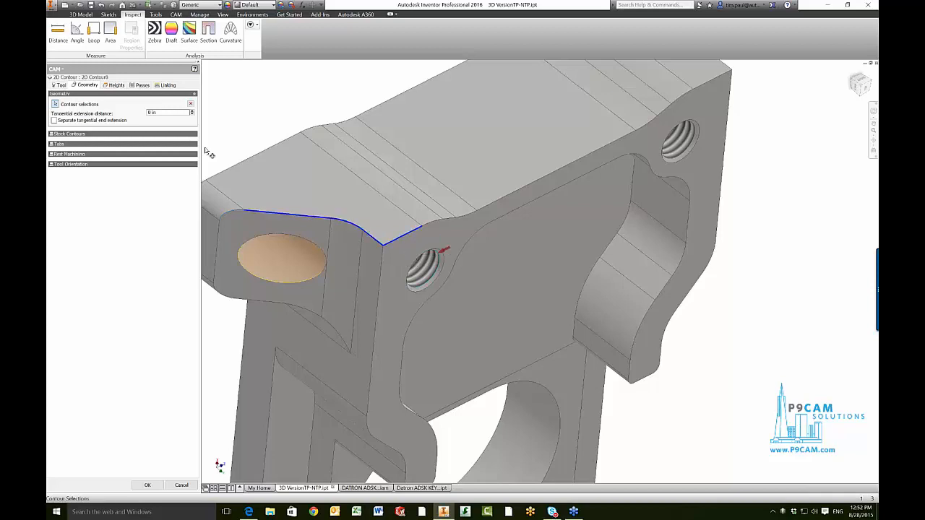
click(191, 103)
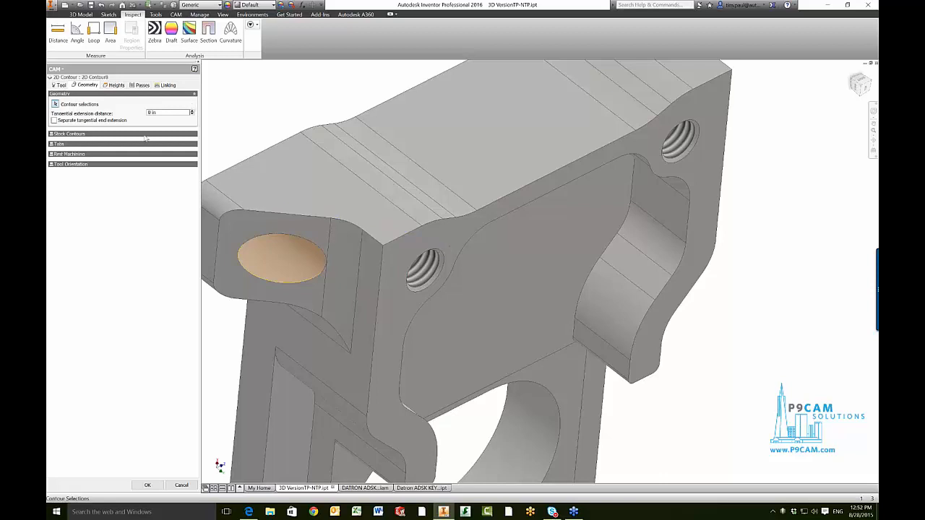
Select the open edge chain around the end profile as contour, reference the bottom height to the curved cutout's lower corner, and accept.
click(264, 217)
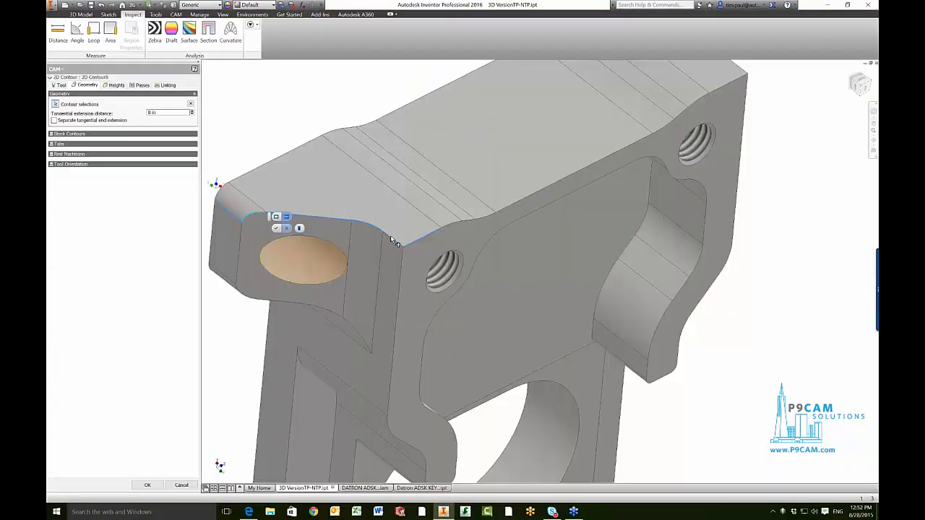
click(276, 228)
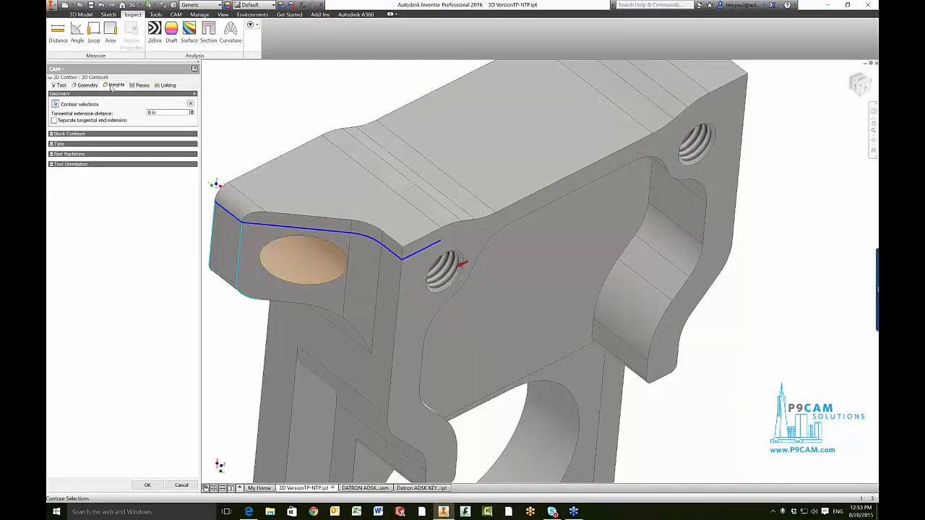
click(114, 86)
click(121, 166)
click(108, 227)
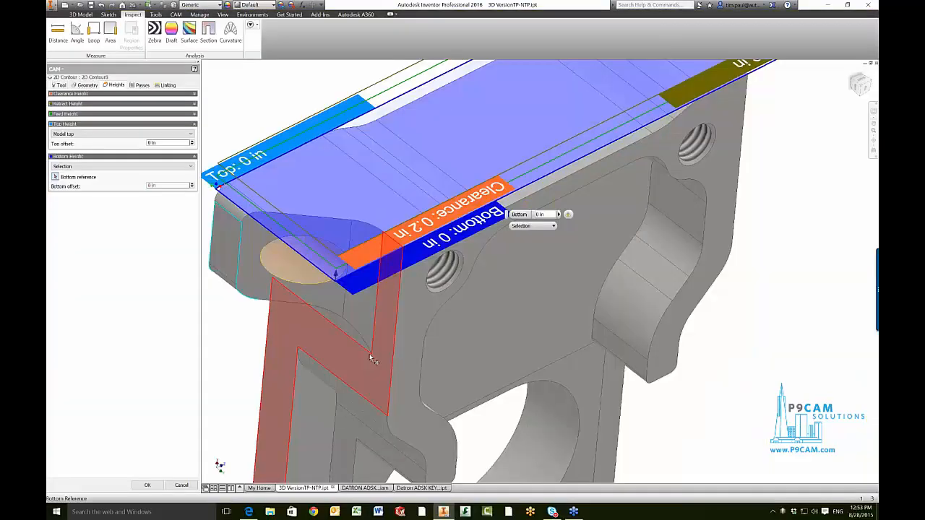
click(370, 356)
shift+middle_drag(303, 338, 188, 361)
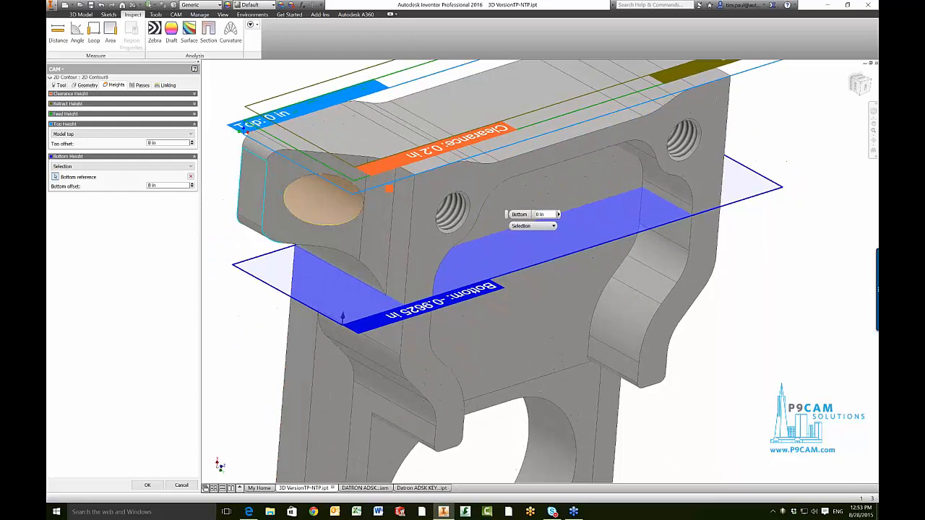
click(147, 485)
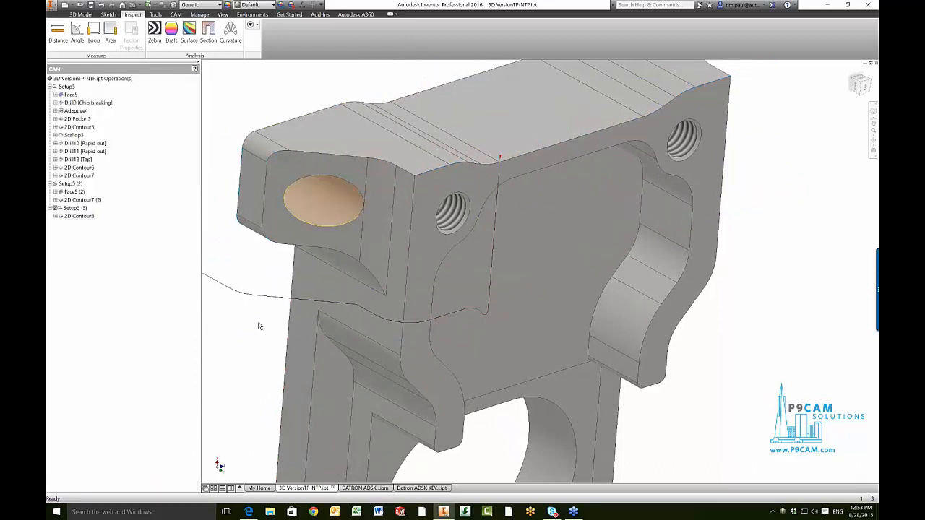
Examine the new 2D Contour8 toolpath around the end of the part from several sides.
shift+middle_drag(259, 326, 167, 355)
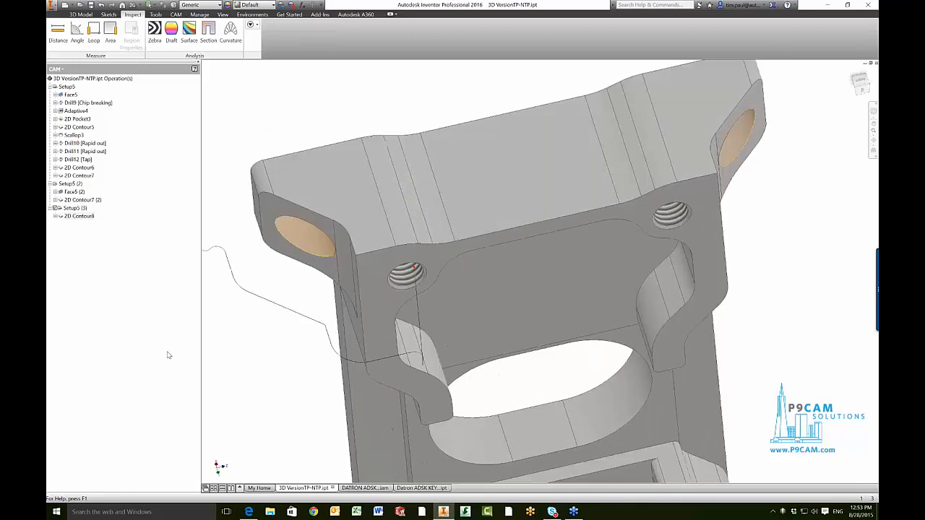
scroll(446, 306, up, 3)
shift+middle_drag(383, 318, 446, 305)
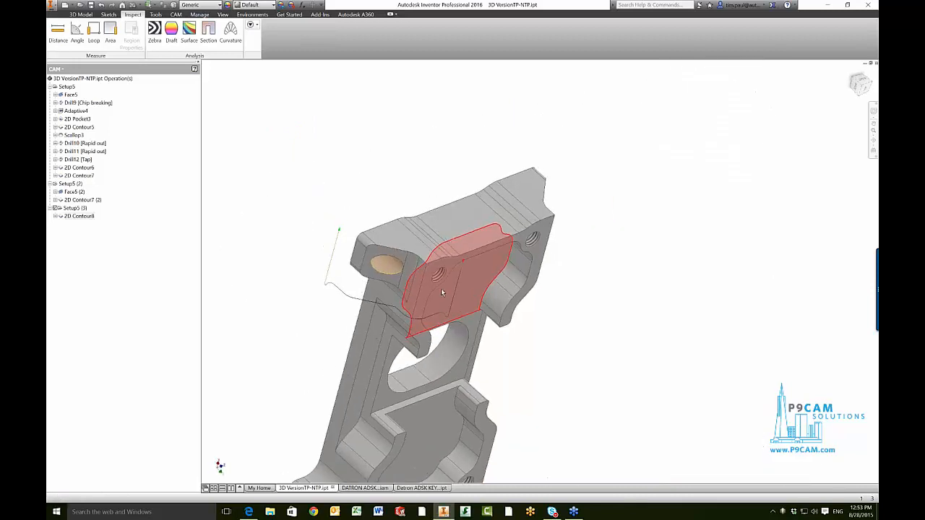
shift+middle_drag(421, 276, 478, 203)
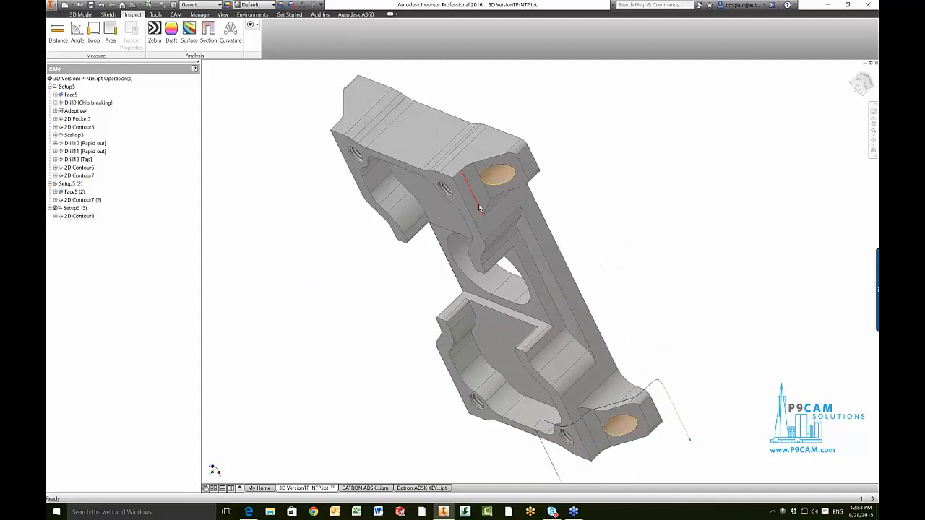
shift+middle_drag(478, 204, 529, 199)
scroll(530, 199, down, 3)
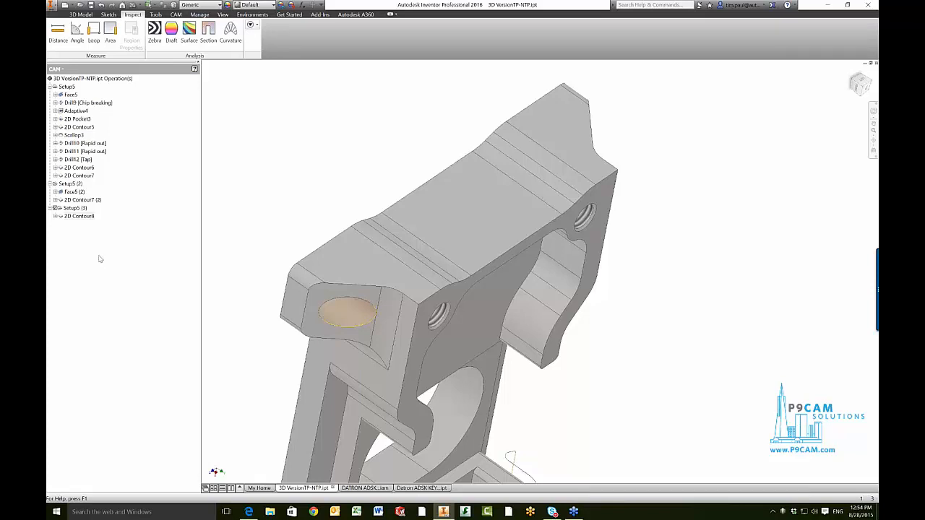
Open the post-processing settings for Setup5, browse the available post configurations, and close them without posting.
click(66, 87)
right_click(66, 87)
click(103, 149)
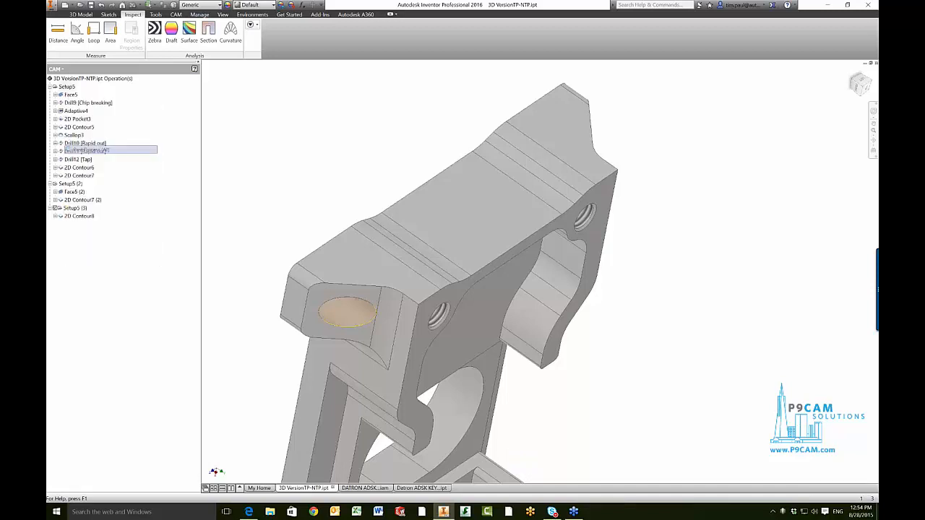
click(277, 106)
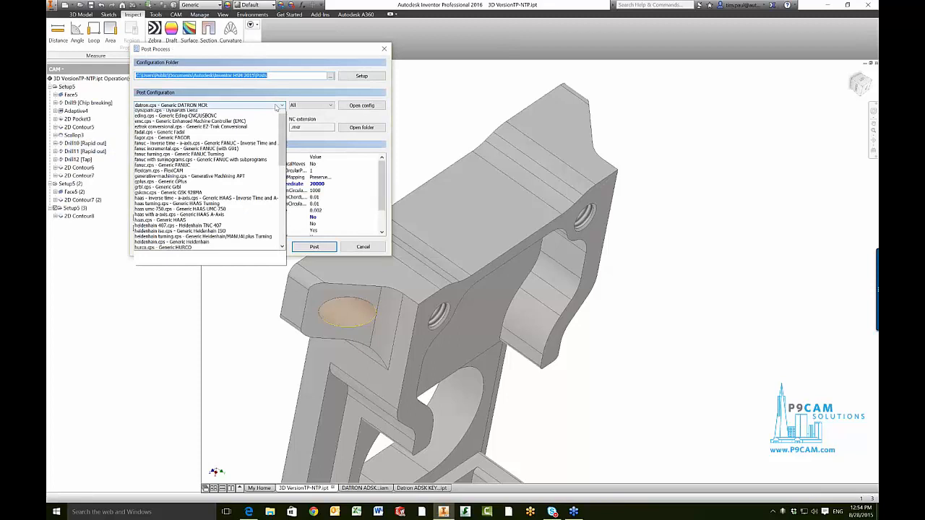
scroll(217, 188, up, 10)
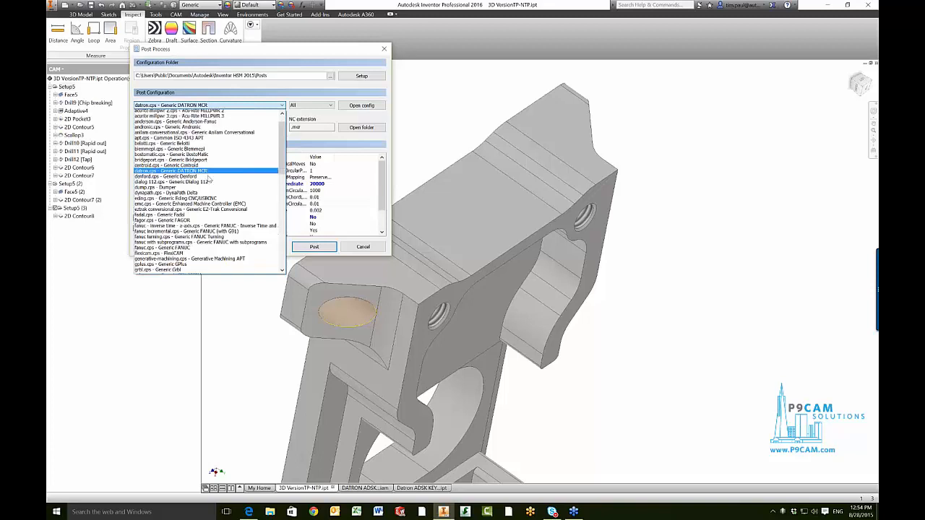
click(141, 388)
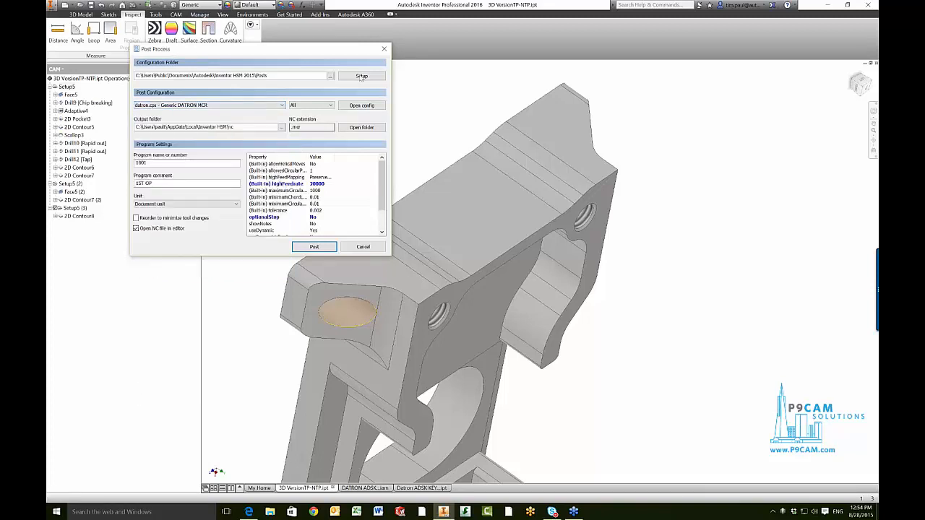
click(384, 49)
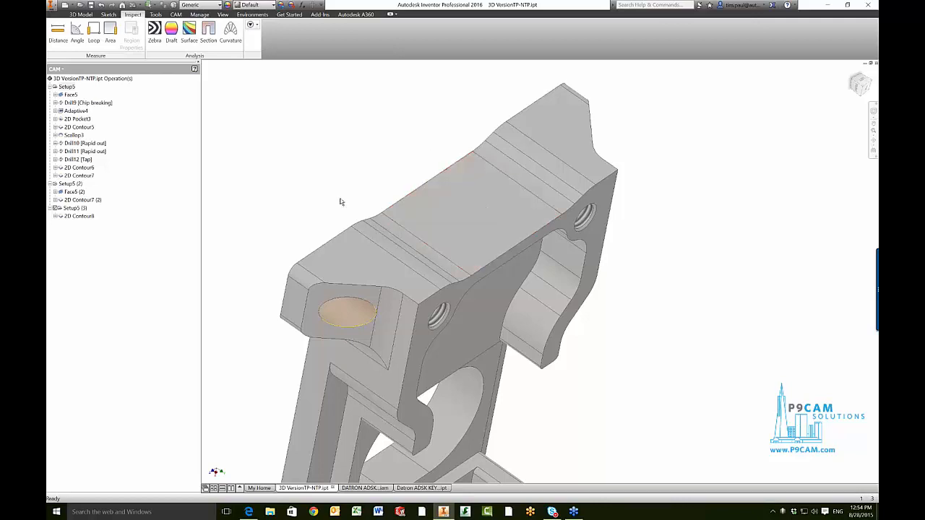
Inspect the part from the home view, including the pocket walls, the central slot and the angled corner face with the hole.
key(F6)
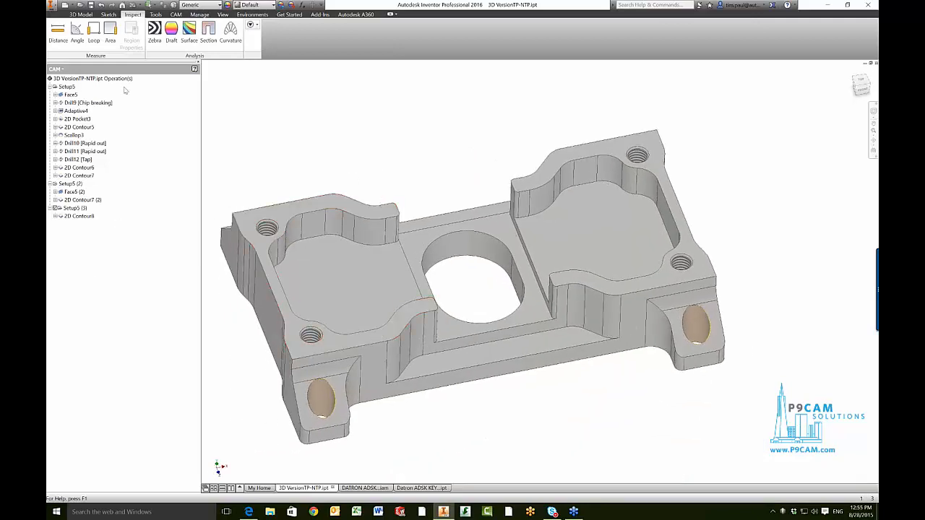
click(176, 15)
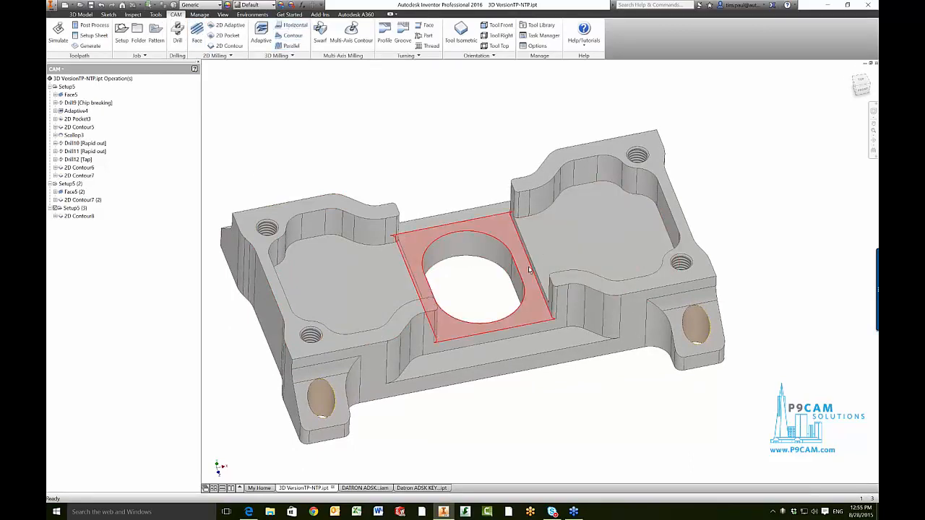
scroll(529, 270, up, 2)
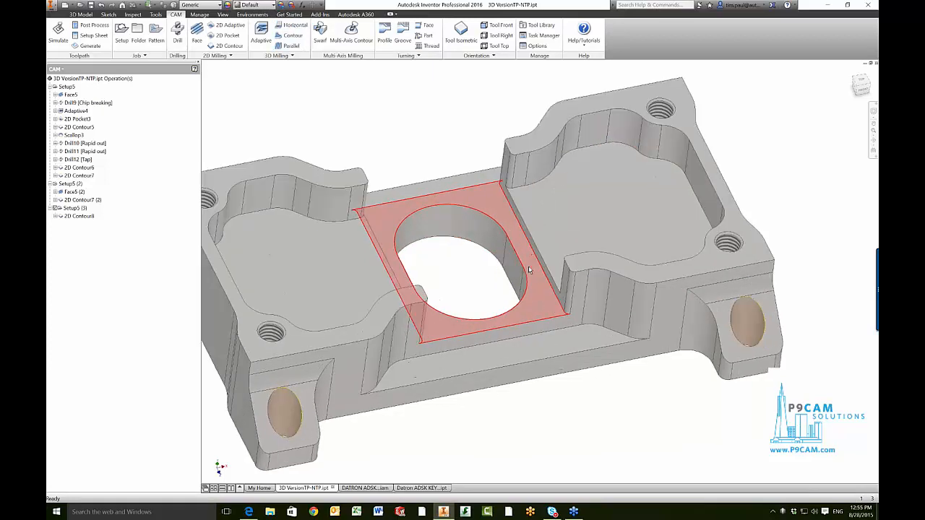
scroll(530, 270, up, 4)
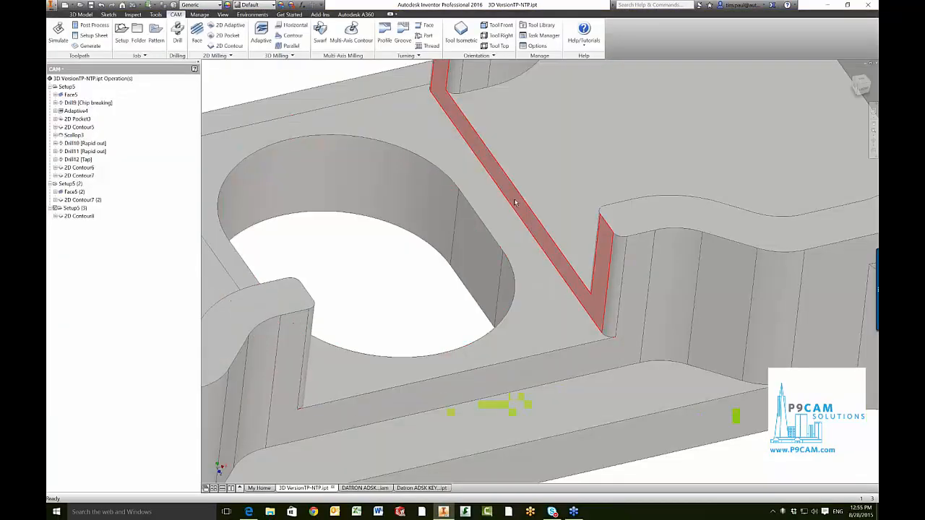
scroll(410, 173, down, 5)
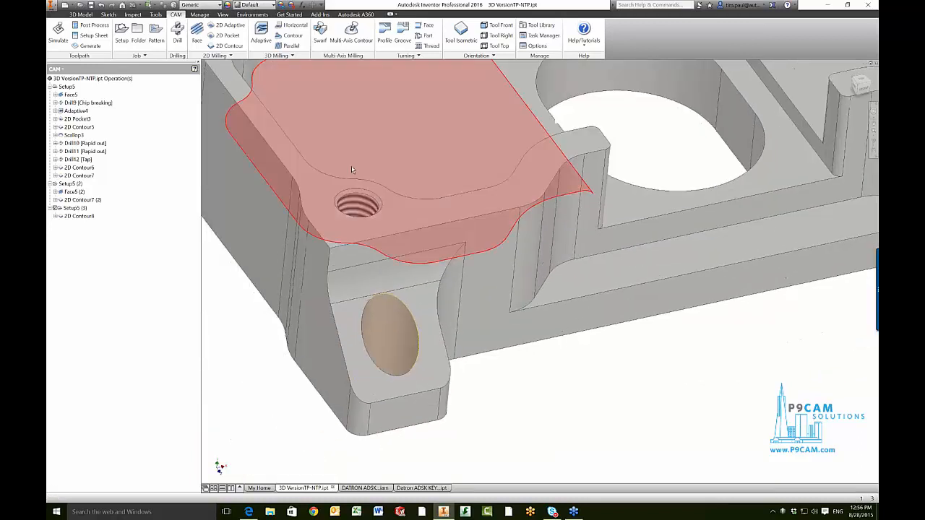
click(427, 336)
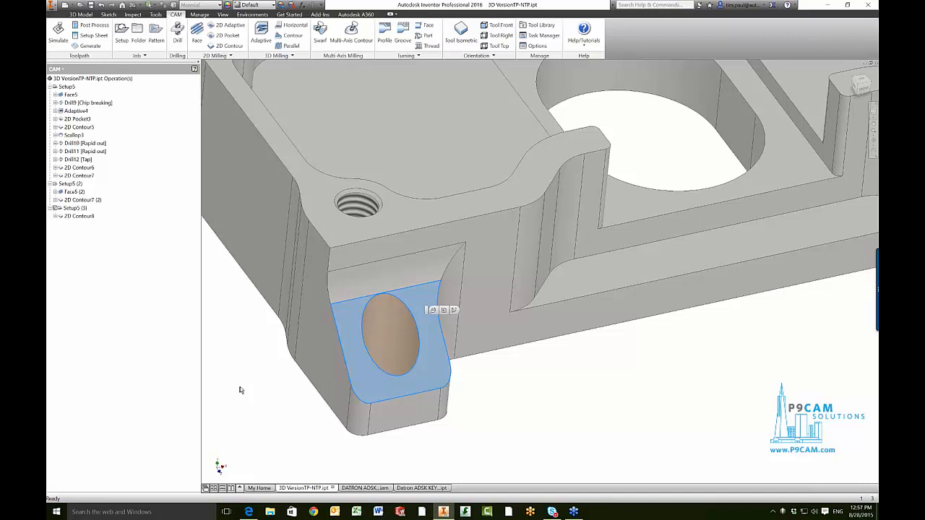
click(241, 390)
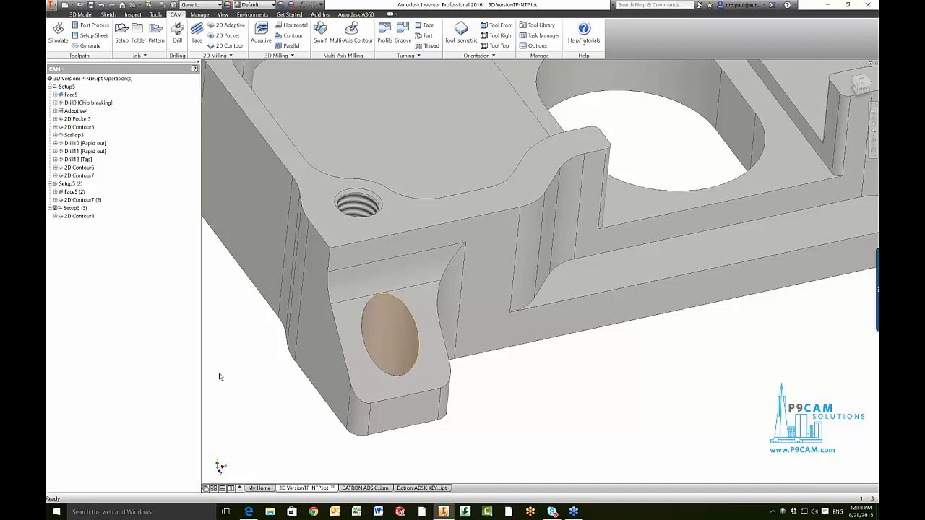
Turn on Beta Mode for the CAM operations.
click(112, 271)
right_click(112, 271)
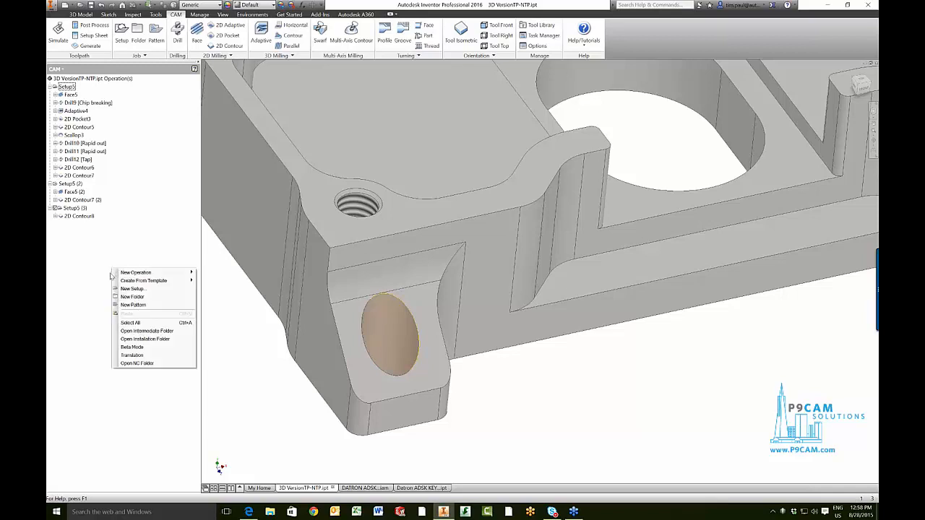
mouse_move(114, 273)
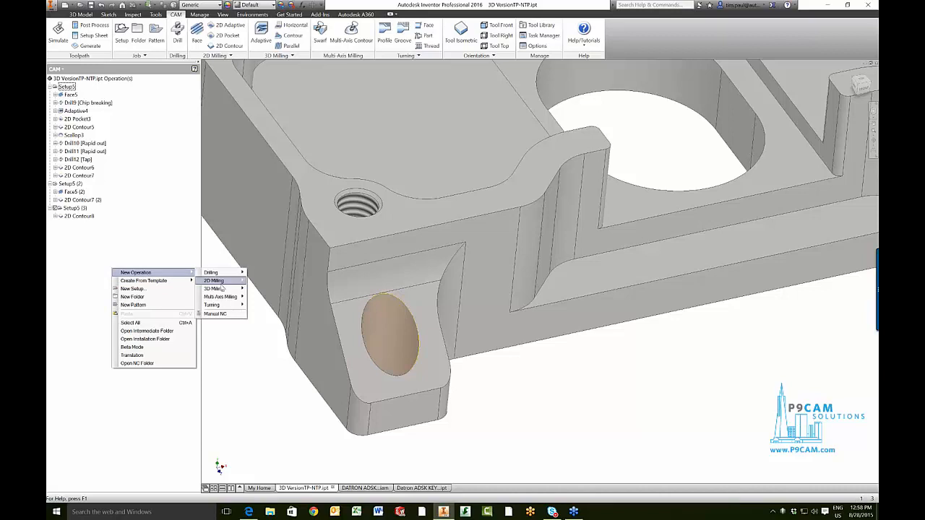
mouse_move(220, 289)
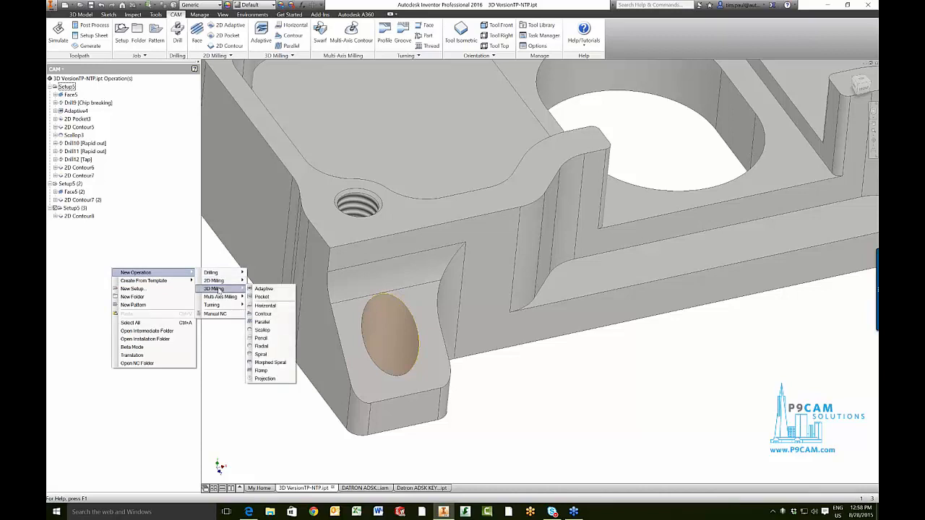
click(144, 349)
Review the new operation types offered with Beta Mode on, including the multi-axis milling strategies.
right_click(91, 265)
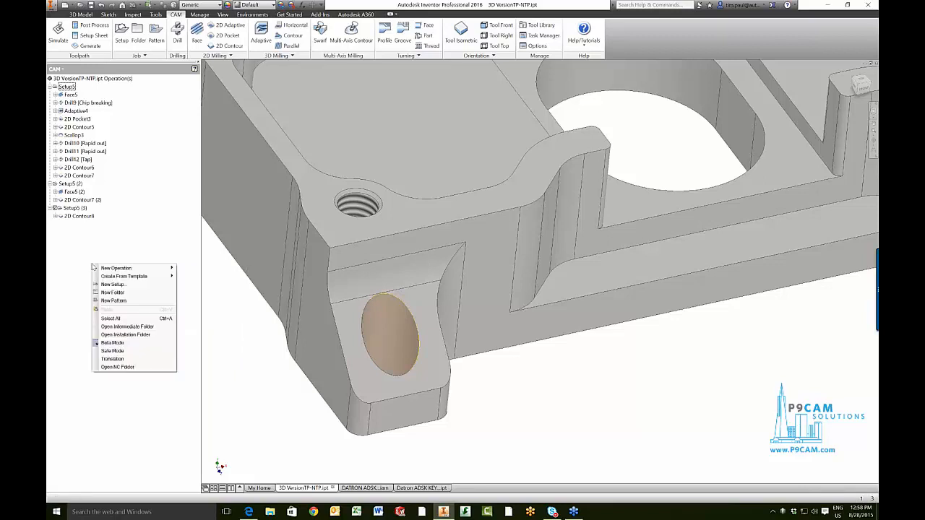
click(85, 266)
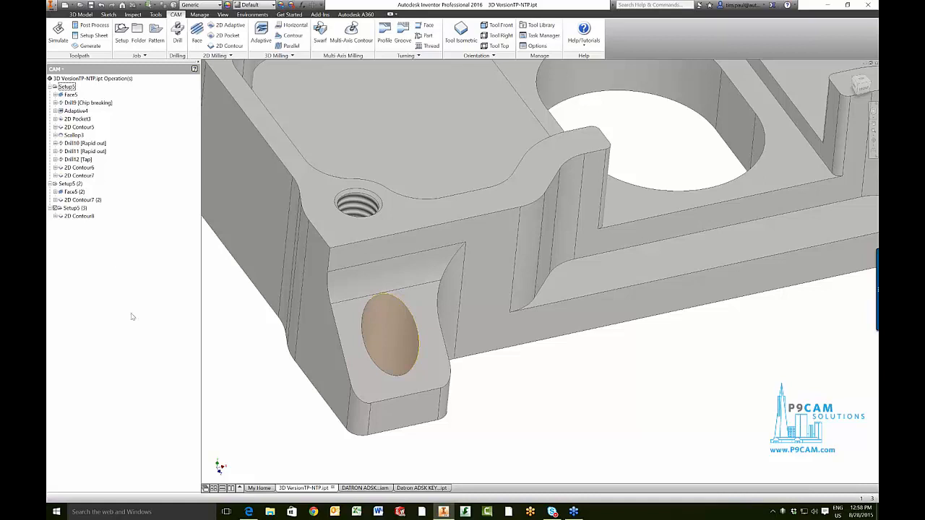
right_click(103, 250)
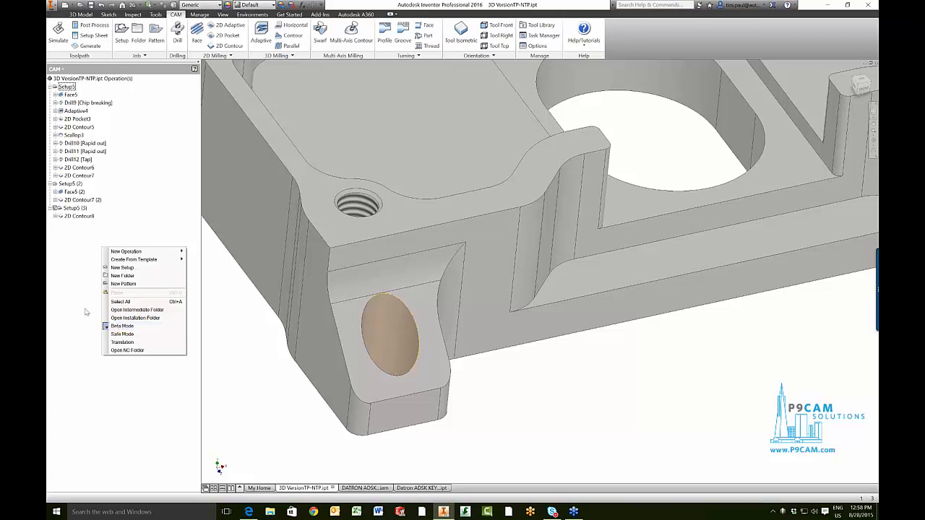
click(88, 312)
right_click(103, 283)
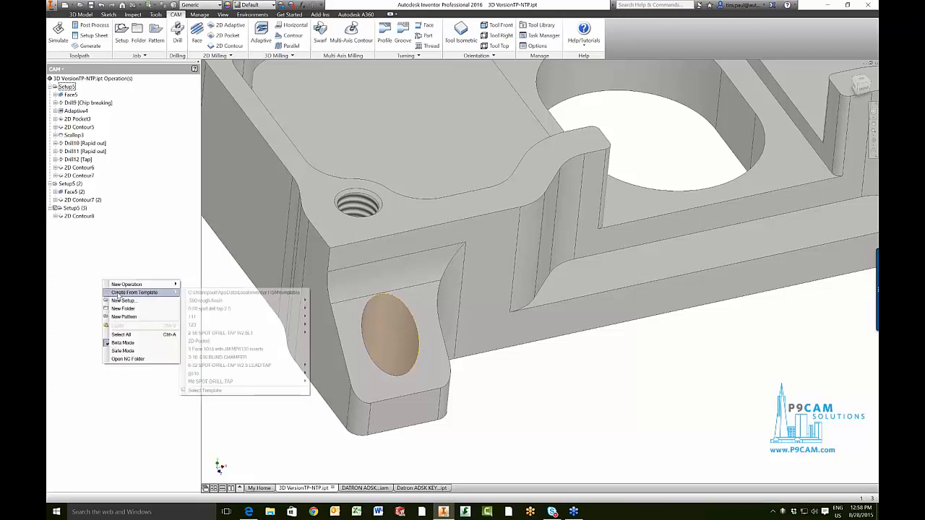
mouse_move(156, 289)
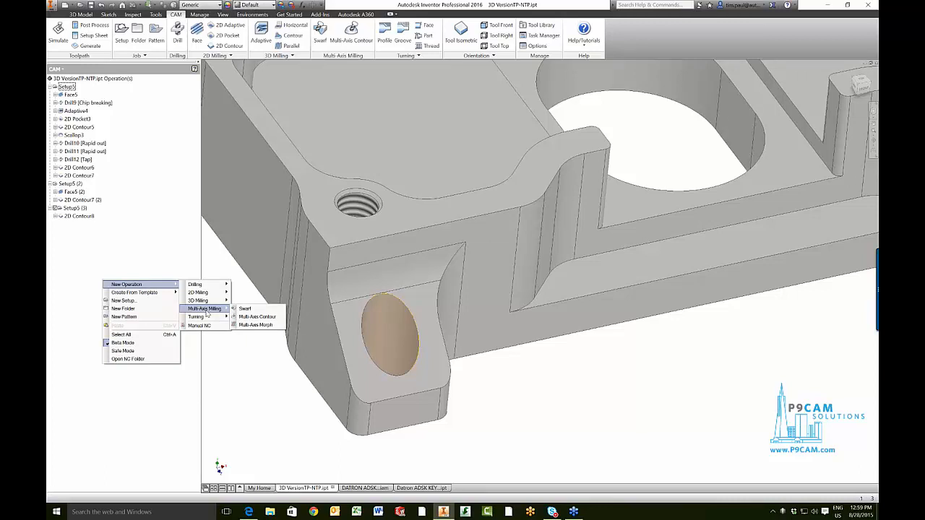
click(175, 268)
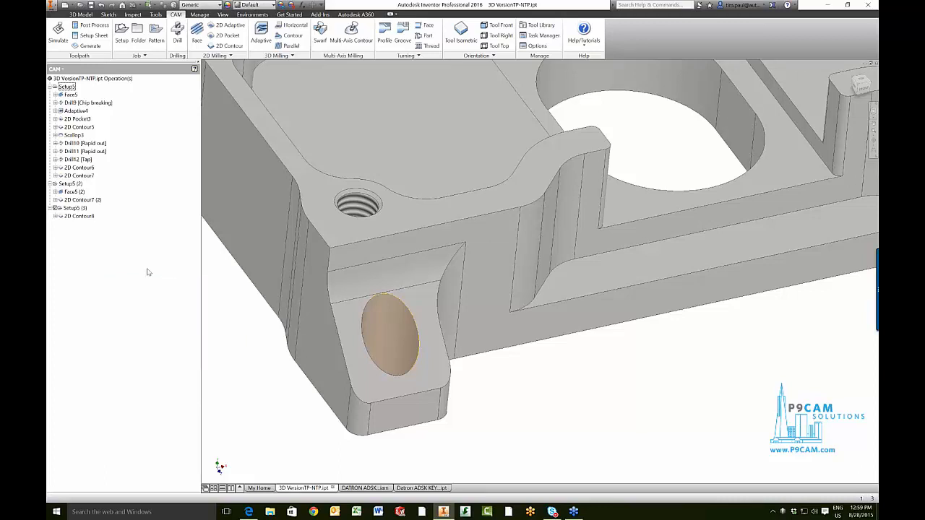